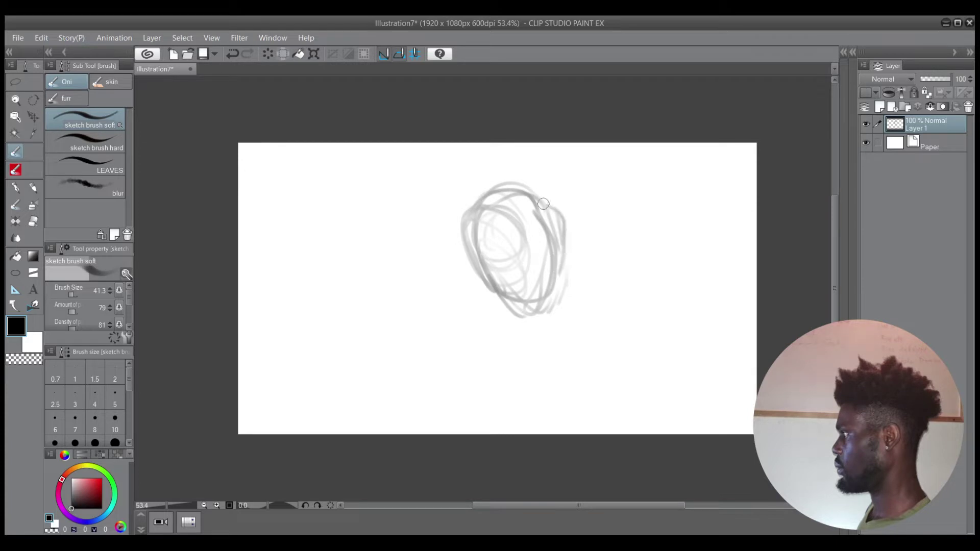
Sketch the ear, the neck and both shoulder lines below the head oval, reaching the lower canvas edge
{"action": "left_click_drag", "start_coordinate": [493, 276], "coordinate": [507, 308]}
{"action": "mouse_move", "coordinate": [483, 273]}
{"action": "left_mouse_down"}
{"action": "mouse_move", "coordinate": [471, 251]}
{"action": "mouse_move", "coordinate": [526, 324]}
{"action": "mouse_move", "coordinate": [532, 317]}
{"action": "mouse_move", "coordinate": [486, 305]}
{"action": "mouse_move", "coordinate": [482, 286]}
{"action": "mouse_move", "coordinate": [488, 326]}
{"action": "mouse_move", "coordinate": [476, 351]}
{"action": "mouse_move", "coordinate": [465, 347]}
{"action": "mouse_move", "coordinate": [421, 385]}
{"action": "left_mouse_up"}
{"action": "mouse_move", "coordinate": [501, 291]}
{"action": "left_mouse_down"}
{"action": "mouse_move", "coordinate": [520, 326]}
{"action": "mouse_move", "coordinate": [557, 321]}
{"action": "mouse_move", "coordinate": [566, 258]}
{"action": "mouse_move", "coordinate": [569, 267]}
{"action": "mouse_move", "coordinate": [546, 198]}
{"action": "mouse_move", "coordinate": [529, 192]}
{"action": "mouse_move", "coordinate": [548, 196]}
{"action": "mouse_move", "coordinate": [493, 189]}
{"action": "mouse_move", "coordinate": [532, 189]}
{"action": "mouse_move", "coordinate": [486, 199]}
{"action": "mouse_move", "coordinate": [470, 222]}
{"action": "mouse_move", "coordinate": [482, 261]}
{"action": "mouse_move", "coordinate": [461, 269]}
{"action": "mouse_move", "coordinate": [493, 298]}
{"action": "left_mouse_up"}
{"action": "mouse_move", "coordinate": [558, 329]}
{"action": "left_mouse_down"}
{"action": "mouse_move", "coordinate": [640, 368]}
{"action": "mouse_move", "coordinate": [613, 350]}
{"action": "mouse_move", "coordinate": [687, 433]}
{"action": "left_mouse_up"}
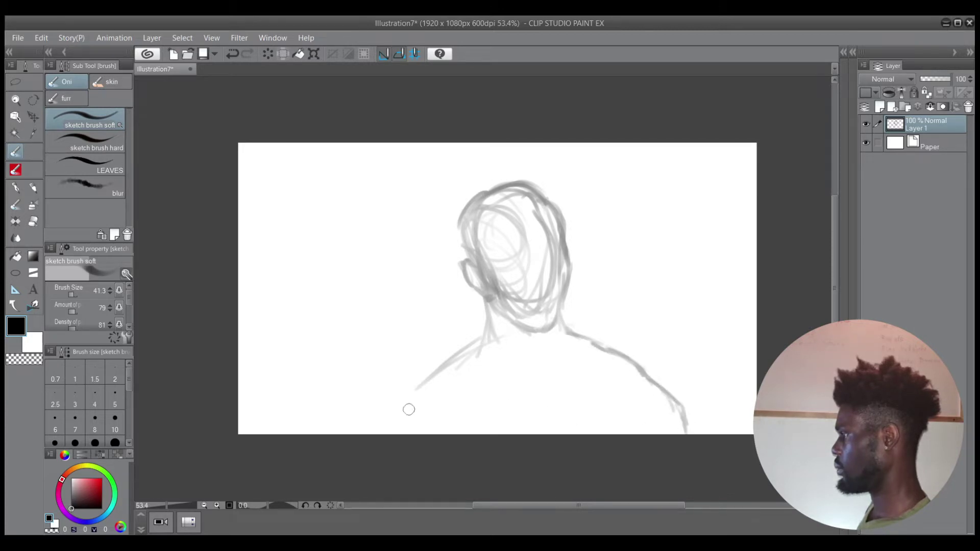
{"action": "mouse_move", "coordinate": [409, 407]}
{"action": "left_mouse_down"}
{"action": "mouse_move", "coordinate": [404, 427]}
{"action": "mouse_move", "coordinate": [421, 397]}
{"action": "left_mouse_up"}
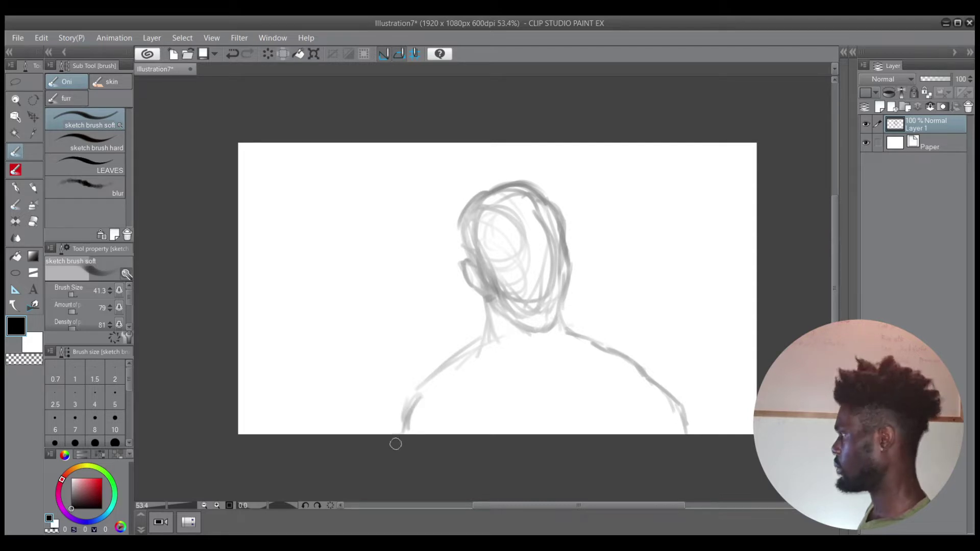
{"action": "mouse_move", "coordinate": [397, 443]}
{"action": "left_mouse_down"}
{"action": "mouse_move", "coordinate": [406, 406]}
{"action": "mouse_move", "coordinate": [437, 372]}
{"action": "left_mouse_up"}
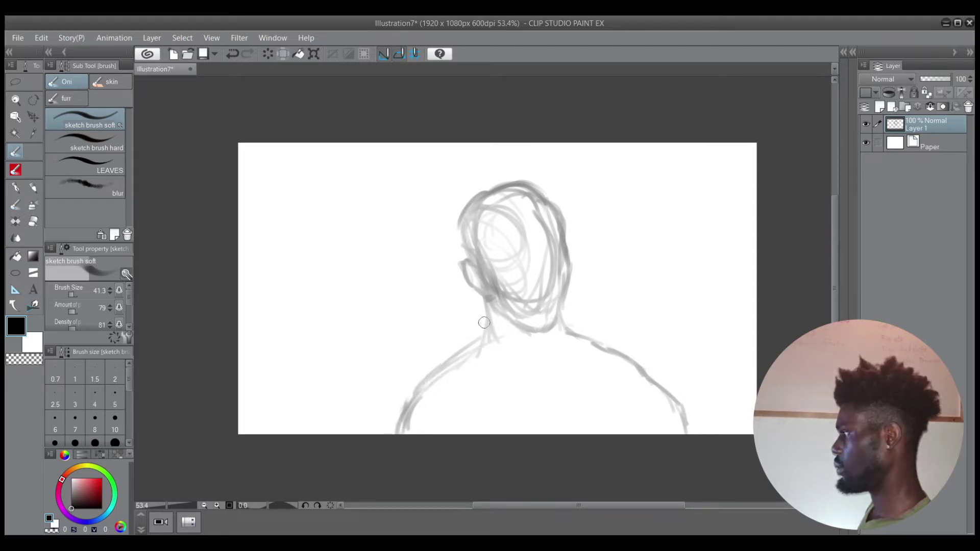
Sketch the brow guideline across the face, narrow the jaw and thicken the left neck line with an adjusted brush size
{"action": "left_click_drag", "start_coordinate": [504, 291], "coordinate": [489, 295], "text": "ctrl+alt"}
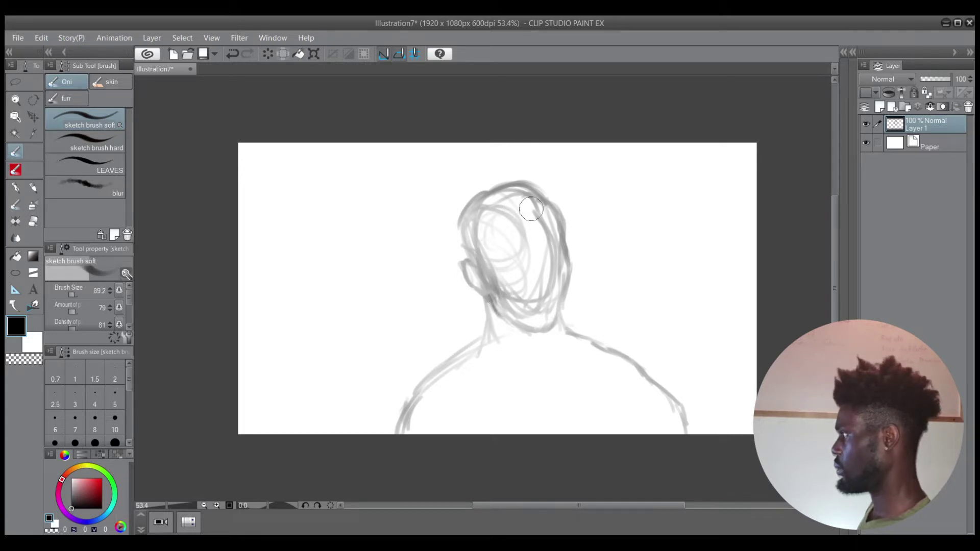
{"action": "mouse_move", "coordinate": [523, 212]}
{"action": "left_mouse_down"}
{"action": "mouse_move", "coordinate": [548, 249]}
{"action": "mouse_move", "coordinate": [549, 314]}
{"action": "left_mouse_up"}
{"action": "mouse_move", "coordinate": [481, 268]}
{"action": "left_mouse_down"}
{"action": "mouse_move", "coordinate": [503, 259]}
{"action": "mouse_move", "coordinate": [507, 242]}
{"action": "mouse_move", "coordinate": [541, 233]}
{"action": "mouse_move", "coordinate": [527, 237]}
{"action": "mouse_move", "coordinate": [557, 240]}
{"action": "mouse_move", "coordinate": [496, 252]}
{"action": "mouse_move", "coordinate": [509, 253]}
{"action": "mouse_move", "coordinate": [473, 225]}
{"action": "mouse_move", "coordinate": [514, 264]}
{"action": "mouse_move", "coordinate": [529, 329]}
{"action": "mouse_move", "coordinate": [521, 325]}
{"action": "mouse_move", "coordinate": [539, 339]}
{"action": "mouse_move", "coordinate": [561, 319]}
{"action": "mouse_move", "coordinate": [561, 296]}
{"action": "mouse_move", "coordinate": [546, 340]}
{"action": "mouse_move", "coordinate": [523, 332]}
{"action": "mouse_move", "coordinate": [535, 335]}
{"action": "mouse_move", "coordinate": [494, 313]}
{"action": "mouse_move", "coordinate": [484, 290]}
{"action": "mouse_move", "coordinate": [500, 352]}
{"action": "mouse_move", "coordinate": [463, 349]}
{"action": "mouse_move", "coordinate": [433, 372]}
{"action": "left_mouse_up"}
Redraw the left shoulder slope and erase stray marks along the right shoulder line with the transparent colour
{"action": "key", "text": "c"}
{"action": "key", "text": "c"}
{"action": "left_click_drag", "start_coordinate": [499, 341], "coordinate": [399, 403]}
{"action": "key", "text": "c"}
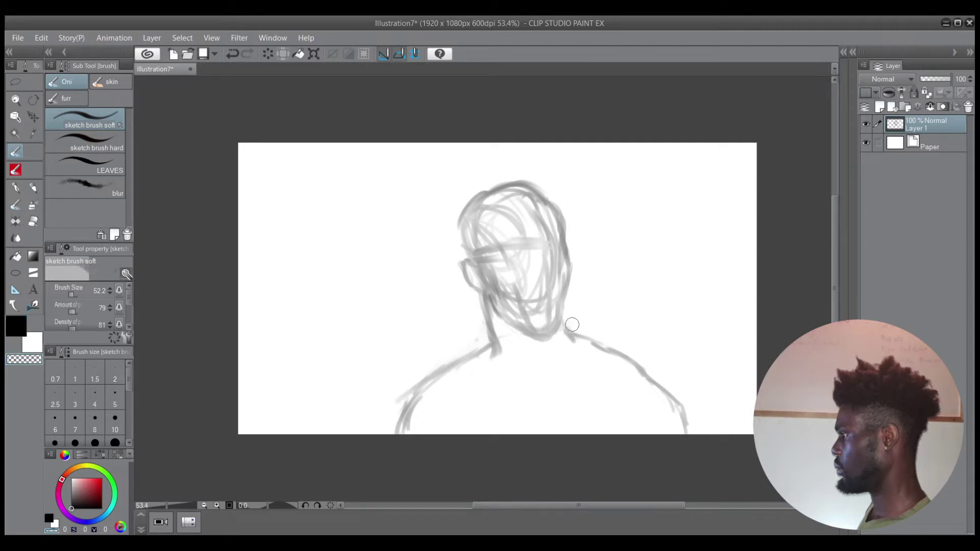
{"action": "mouse_move", "coordinate": [571, 331]}
{"action": "left_mouse_down"}
{"action": "mouse_move", "coordinate": [607, 344]}
{"action": "mouse_move", "coordinate": [570, 335]}
{"action": "mouse_move", "coordinate": [640, 370]}
{"action": "left_mouse_up"}
Draw the nose and a dark wide-open mouth on the face in black, adjusting the brush size
{"action": "key", "text": "c"}
{"action": "key", "text": "["}
{"action": "key", "text": "["}
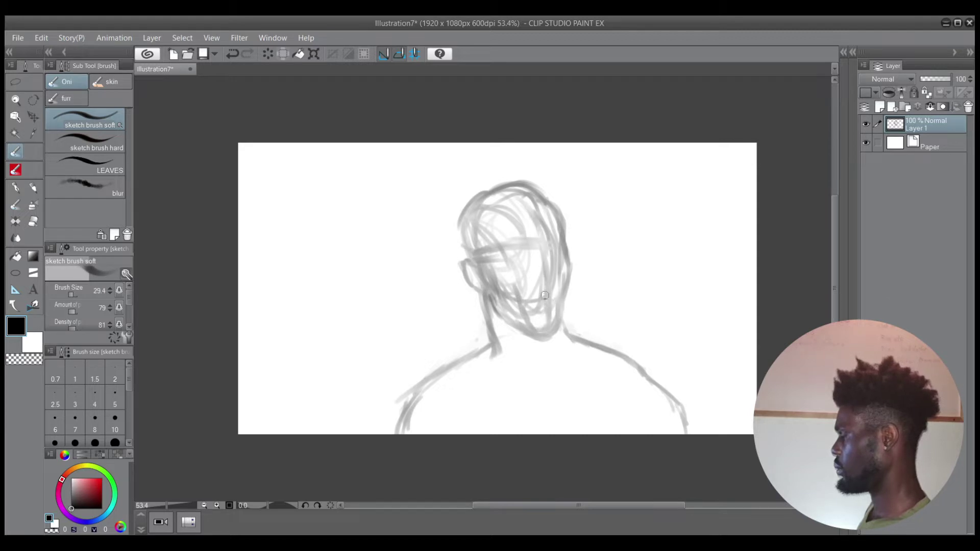
{"action": "key", "text": "bracketright"}
{"action": "key", "text": "bracketright"}
{"action": "mouse_move", "coordinate": [514, 260]}
{"action": "left_mouse_down"}
{"action": "mouse_move", "coordinate": [532, 248]}
{"action": "mouse_move", "coordinate": [539, 287]}
{"action": "mouse_move", "coordinate": [521, 288]}
{"action": "mouse_move", "coordinate": [562, 283]}
{"action": "mouse_move", "coordinate": [521, 285]}
{"action": "mouse_move", "coordinate": [552, 274]}
{"action": "mouse_move", "coordinate": [532, 308]}
{"action": "mouse_move", "coordinate": [540, 319]}
{"action": "mouse_move", "coordinate": [530, 305]}
{"action": "mouse_move", "coordinate": [550, 293]}
{"action": "mouse_move", "coordinate": [541, 321]}
{"action": "mouse_move", "coordinate": [552, 293]}
{"action": "mouse_move", "coordinate": [545, 320]}
{"action": "mouse_move", "coordinate": [550, 311]}
{"action": "mouse_move", "coordinate": [540, 320]}
{"action": "mouse_move", "coordinate": [533, 306]}
{"action": "mouse_move", "coordinate": [547, 324]}
{"action": "mouse_move", "coordinate": [551, 302]}
{"action": "mouse_move", "coordinate": [551, 309]}
{"action": "mouse_move", "coordinate": [535, 300]}
{"action": "mouse_move", "coordinate": [537, 281]}
{"action": "mouse_move", "coordinate": [556, 268]}
{"action": "left_mouse_up"}
{"action": "key", "text": "["}
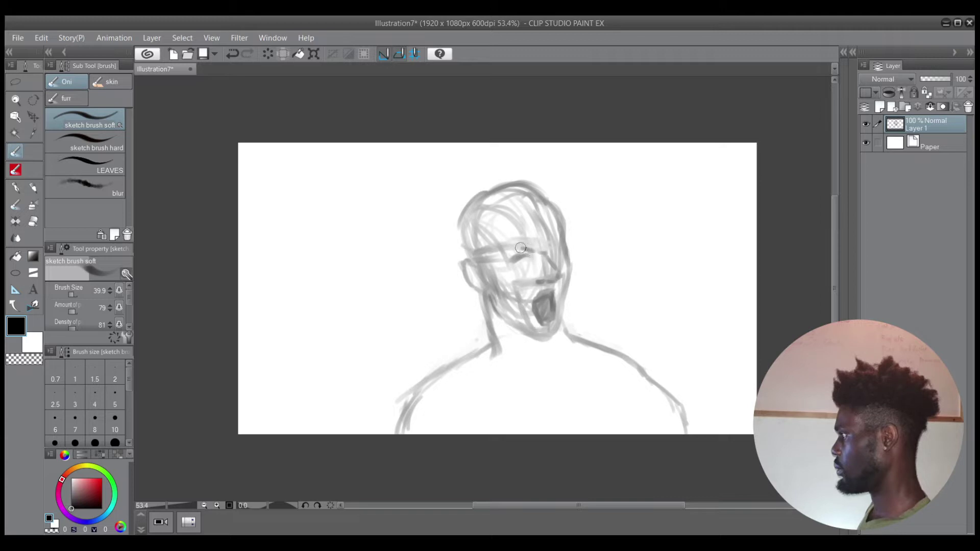
Darken the left eyebrow and draw the eye beneath it with the brush at size 28.8
{"action": "left_click_drag", "start_coordinate": [521, 248], "coordinate": [510, 244]}
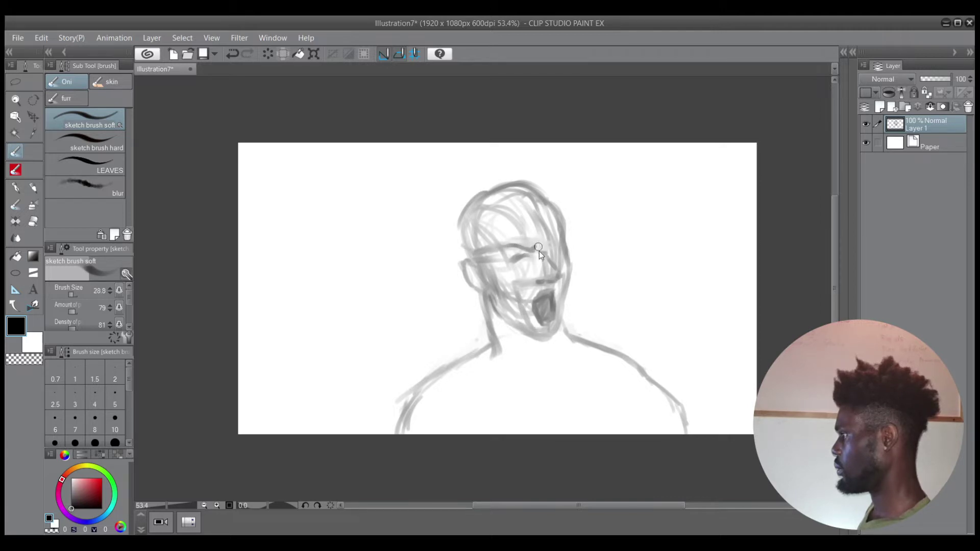
{"action": "key", "text": "["}
{"action": "key", "text": "["}
{"action": "key", "text": "c"}
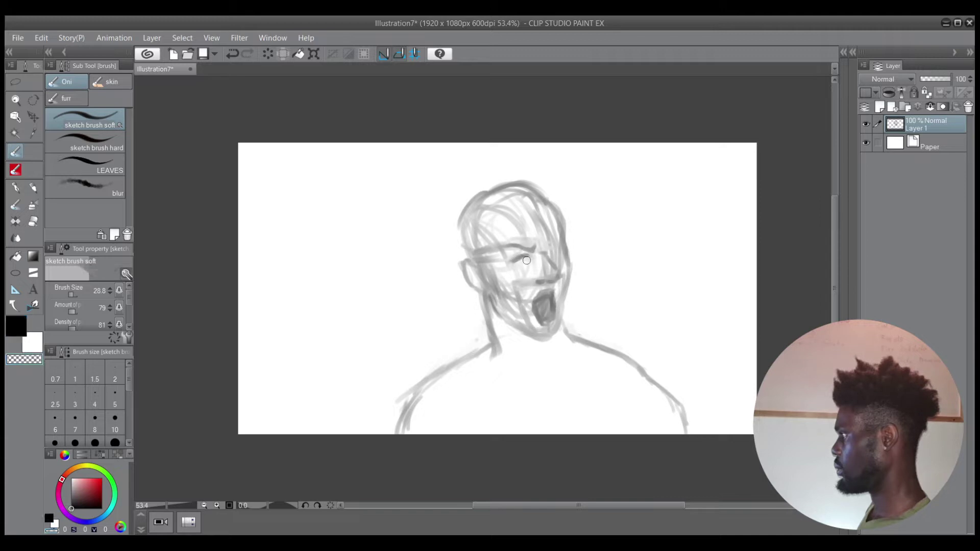
{"action": "key", "text": "c"}
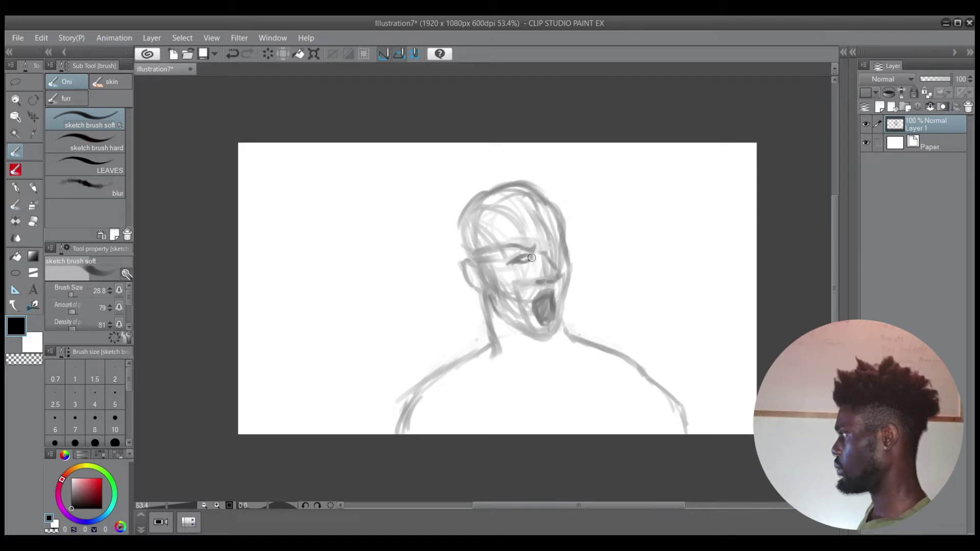
Fade out the drawn eye using the transparent colour with the brush enlarged to 75.6
{"action": "key", "text": "c"}
{"action": "key", "text": "c"}
{"action": "key", "text": "c"}
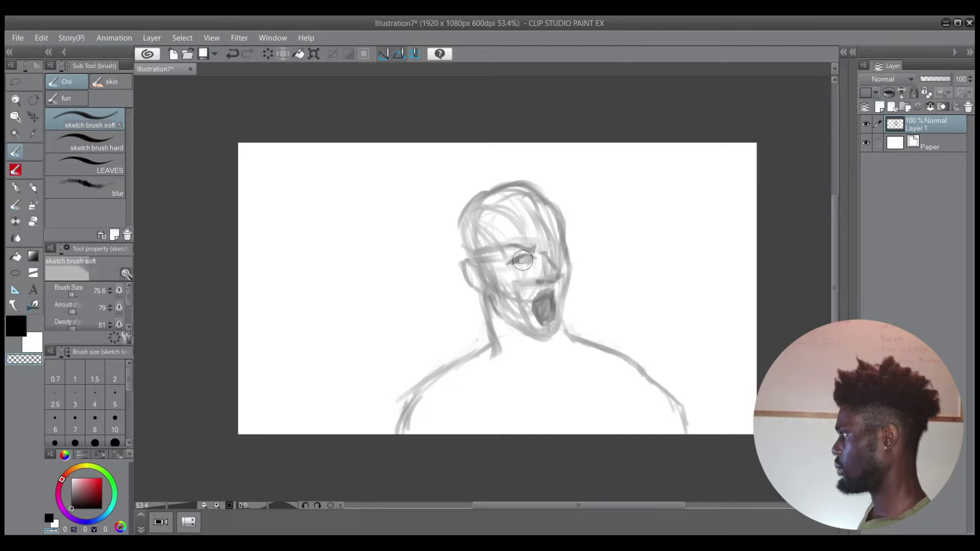
{"action": "mouse_move", "coordinate": [523, 260]}
{"action": "left_mouse_down"}
{"action": "mouse_move", "coordinate": [541, 250]}
{"action": "mouse_move", "coordinate": [526, 242]}
{"action": "mouse_move", "coordinate": [554, 262]}
{"action": "mouse_move", "coordinate": [517, 280]}
{"action": "left_mouse_up"}
{"action": "key", "text": "c"}
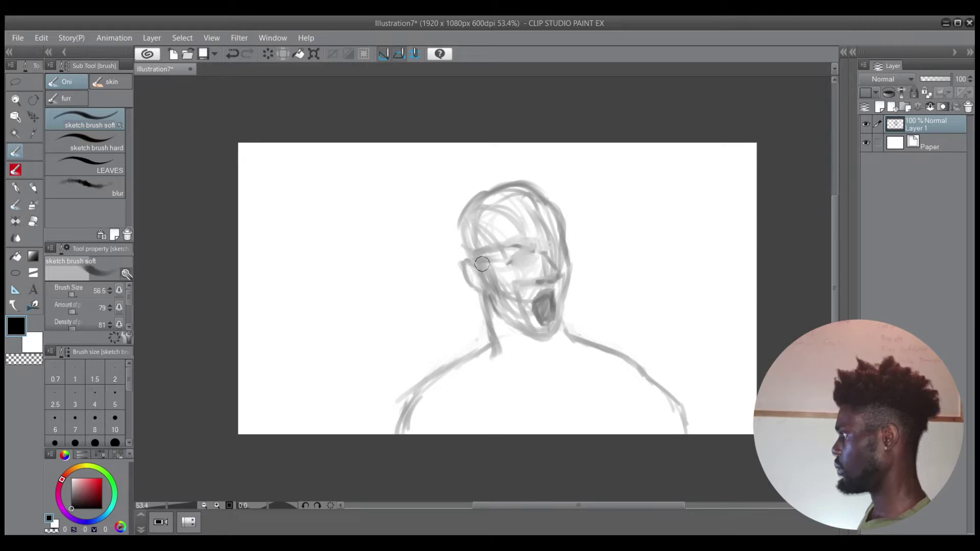
Redraw the brow line, eye socket and nose bridge in black with the brush reduced to 23.2
{"action": "key", "text": "bracketleft"}
{"action": "key", "text": "bracketleft"}
{"action": "key", "text": "bracketleft"}
{"action": "key", "text": "bracketleft"}
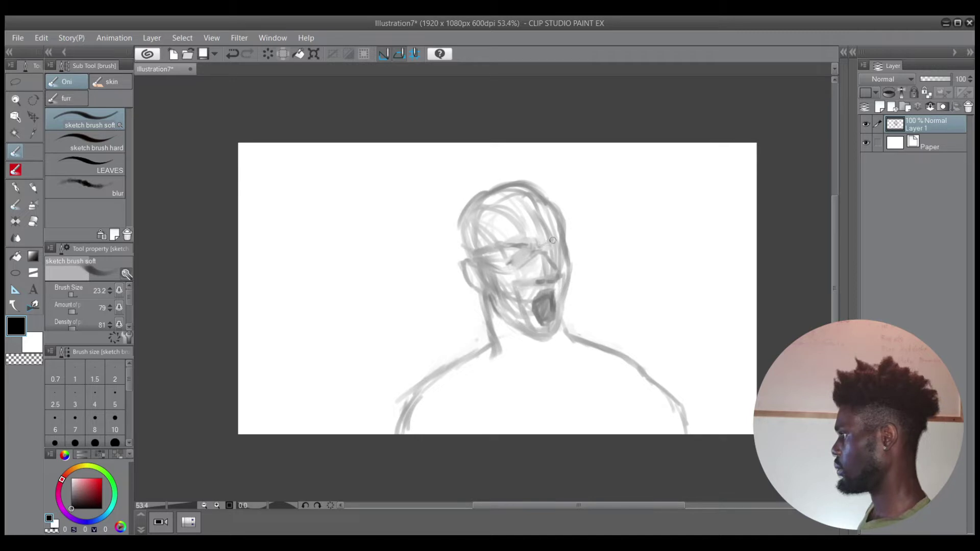
Refine the nose tip and the outline of the open mouth, alternating black and transparent strokes
{"action": "key", "text": "c"}
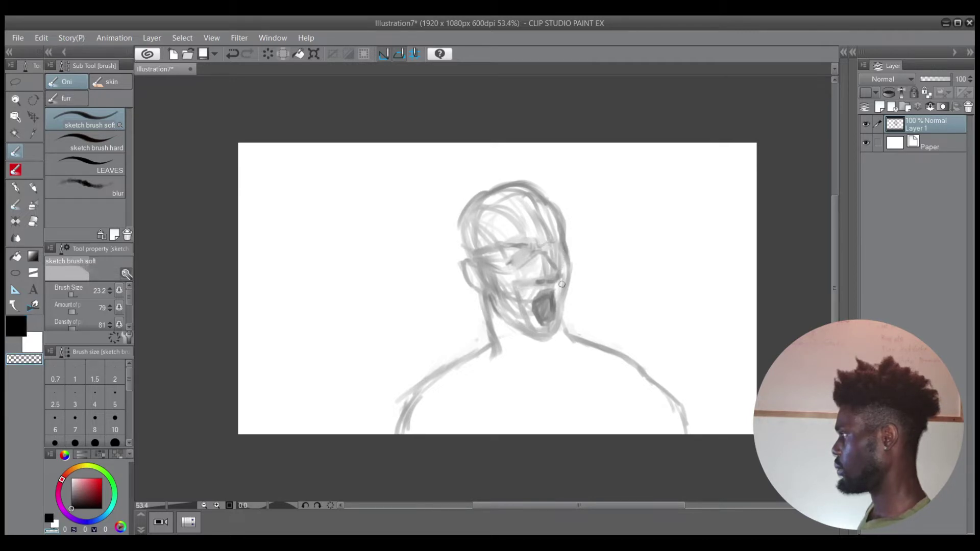
{"action": "key", "text": "c"}
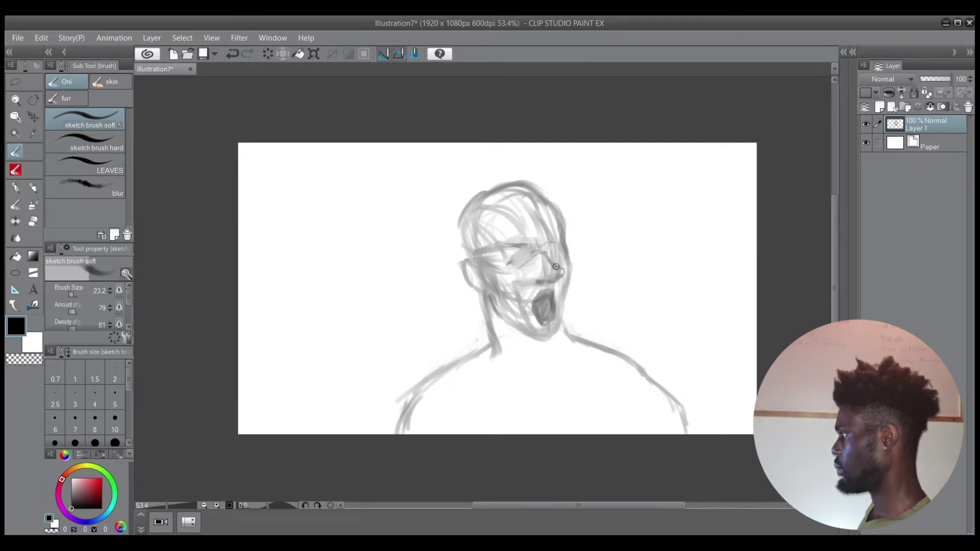
{"action": "key", "text": "c"}
{"action": "key", "text": "c"}
{"action": "key", "text": "c"}
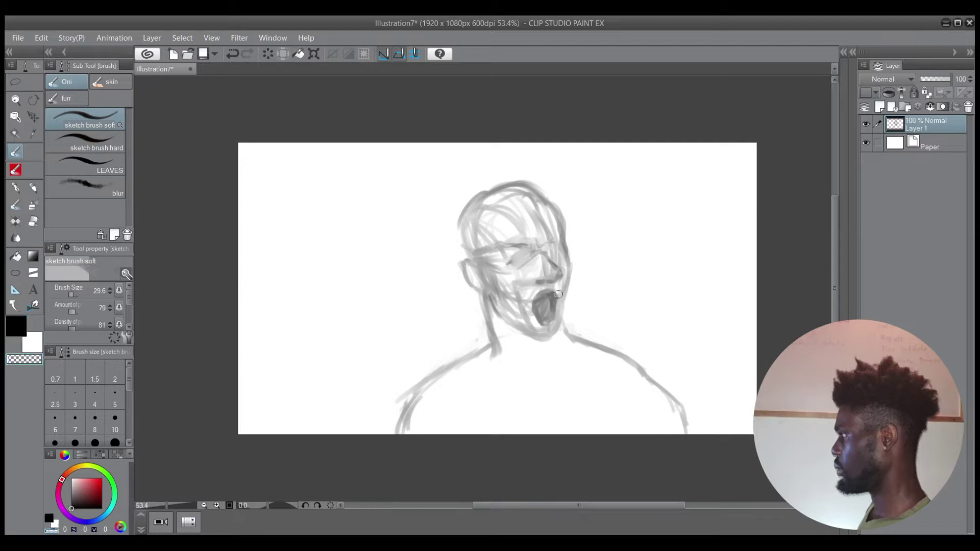
{"action": "key", "text": "c"}
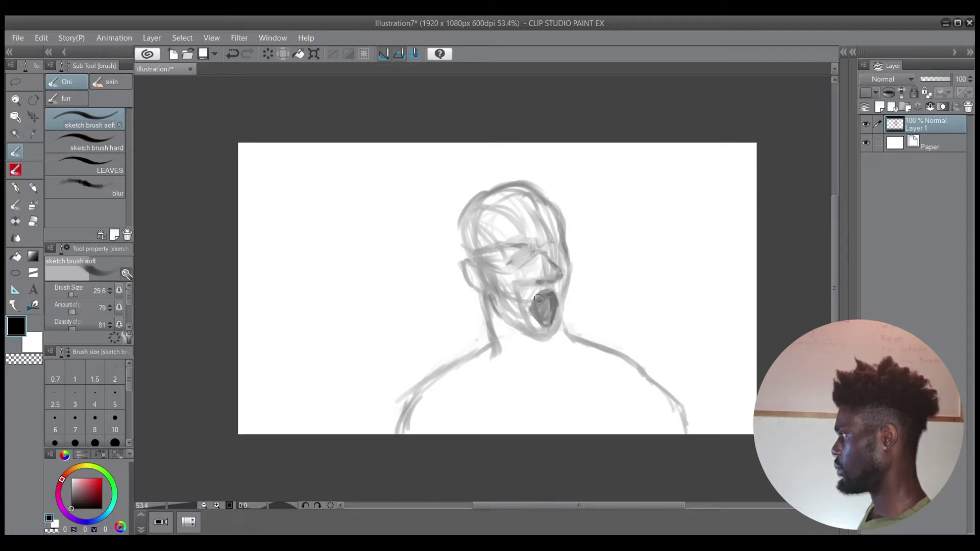
{"action": "key", "text": "c"}
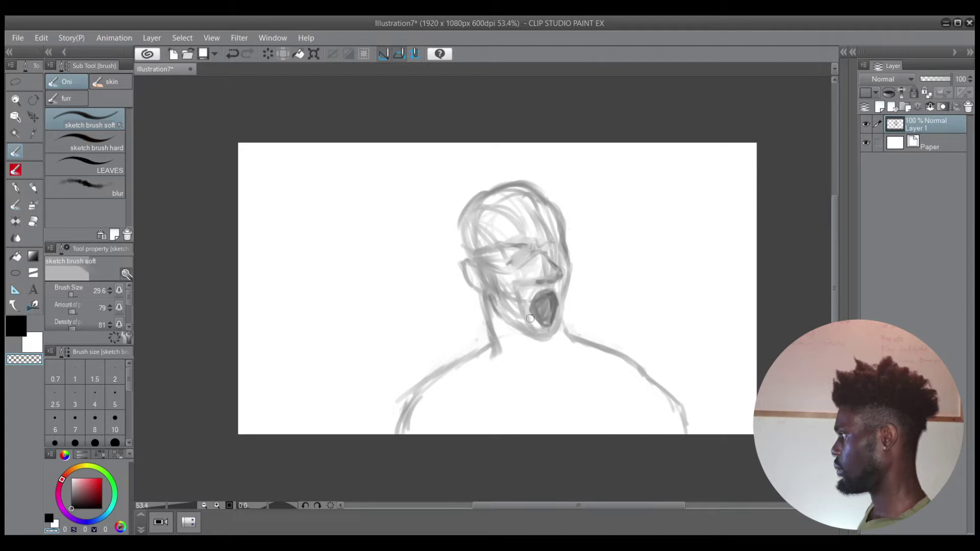
{"action": "key", "text": "c"}
{"action": "mouse_move", "coordinate": [531, 292]}
{"action": "left_mouse_down"}
{"action": "mouse_move", "coordinate": [525, 313]}
{"action": "mouse_move", "coordinate": [534, 285]}
{"action": "mouse_move", "coordinate": [541, 291]}
{"action": "mouse_move", "coordinate": [525, 289]}
{"action": "mouse_move", "coordinate": [524, 307]}
{"action": "left_mouse_up"}
{"action": "key", "text": "ctrl+z"}
Clean up the cheek beside the mouth, shade under the nose and draw both eyes with the brush at size 31.1
{"action": "key", "text": "c"}
{"action": "key", "text": "c"}
{"action": "key", "text": "bracketleft"}
{"action": "key", "text": "bracketleft"}
{"action": "key", "text": "bracketleft"}
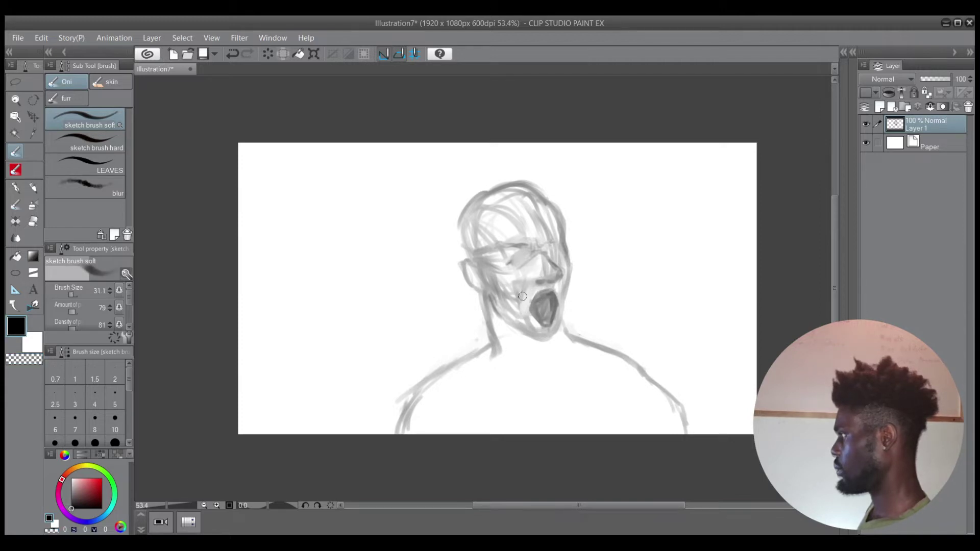
{"action": "left_click_drag", "start_coordinate": [527, 284], "coordinate": [536, 273]}
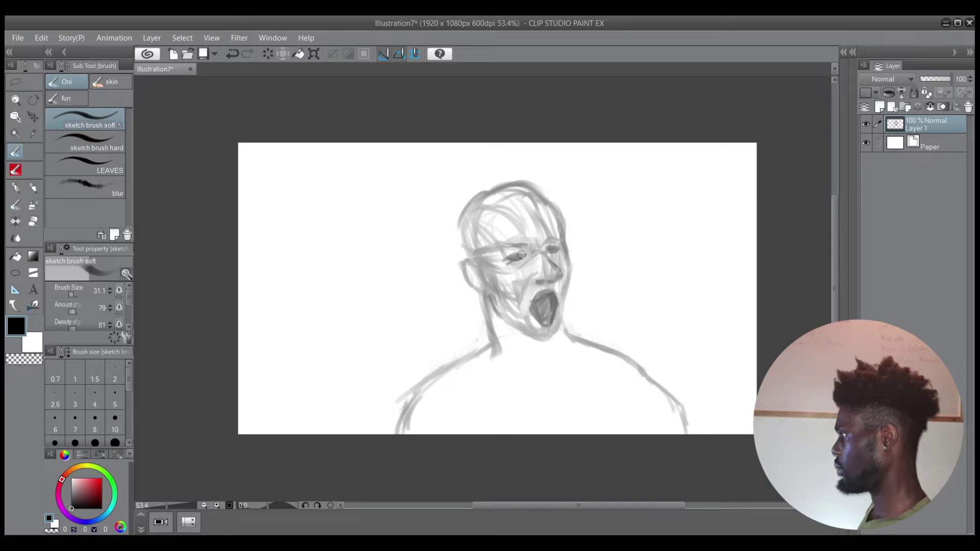
Soften the cheek shading and erase leftover construction strokes along the left side of the jaw
{"action": "mouse_move", "coordinate": [512, 273]}
{"action": "left_mouse_down", "text": "ctrl+alt"}
{"action": "mouse_move", "coordinate": [525, 276]}
{"action": "mouse_move", "coordinate": [514, 282]}
{"action": "mouse_move", "coordinate": [513, 309]}
{"action": "mouse_move", "coordinate": [518, 284]}
{"action": "left_mouse_up", "text": "ctrl+alt"}
{"action": "key", "text": "c"}
{"action": "mouse_move", "coordinate": [514, 304]}
{"action": "left_mouse_down"}
{"action": "mouse_move", "coordinate": [488, 267]}
{"action": "mouse_move", "coordinate": [510, 272]}
{"action": "mouse_move", "coordinate": [506, 289]}
{"action": "mouse_move", "coordinate": [498, 285]}
{"action": "mouse_move", "coordinate": [518, 310]}
{"action": "mouse_move", "coordinate": [524, 299]}
{"action": "mouse_move", "coordinate": [493, 288]}
{"action": "mouse_move", "coordinate": [500, 317]}
{"action": "left_mouse_up"}
{"action": "key", "text": "c"}
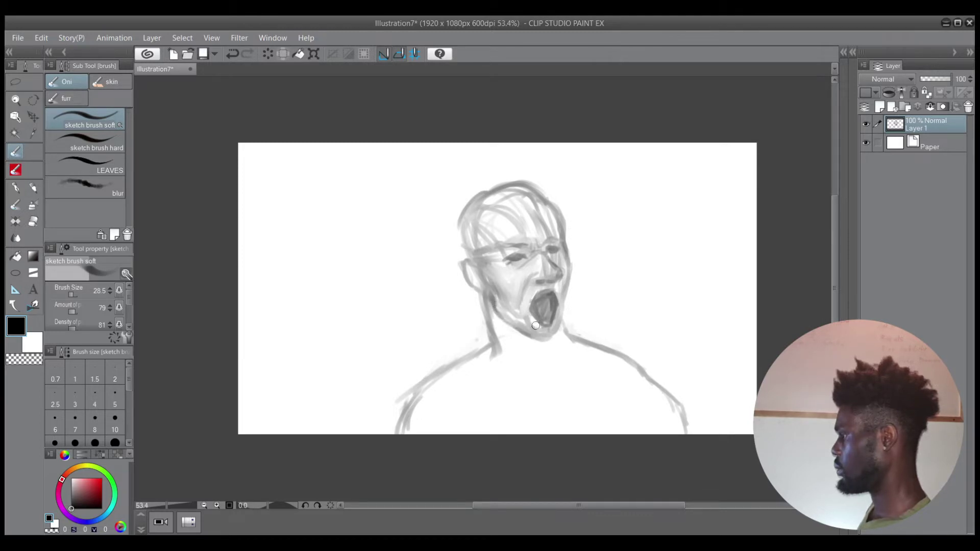
Redraw the chin and the right cheek contour in black, cleaning the edge with the transparent colour
{"action": "left_click_drag", "start_coordinate": [526, 337], "coordinate": [559, 335]}
{"action": "left_click_drag", "start_coordinate": [567, 317], "coordinate": [566, 322]}
{"action": "key", "text": "c"}
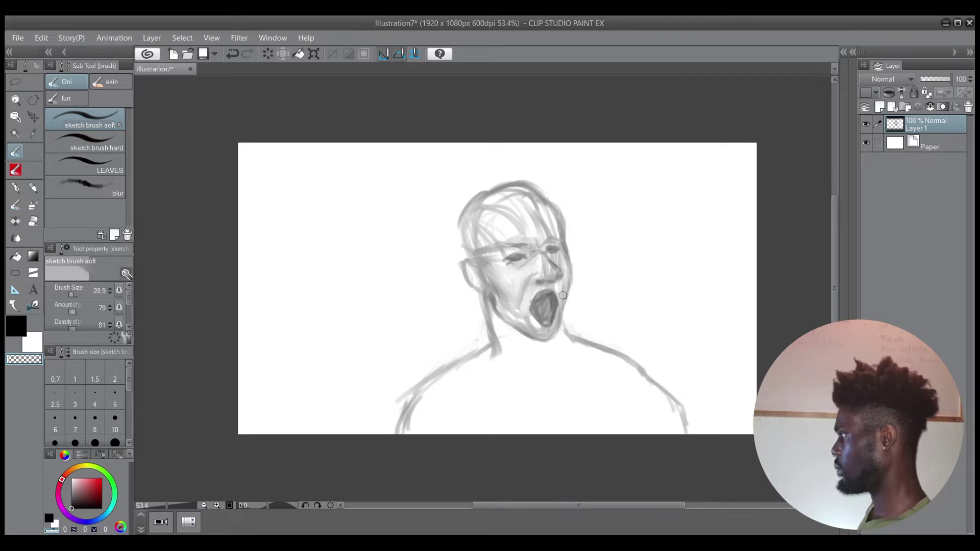
{"action": "key", "text": "c"}
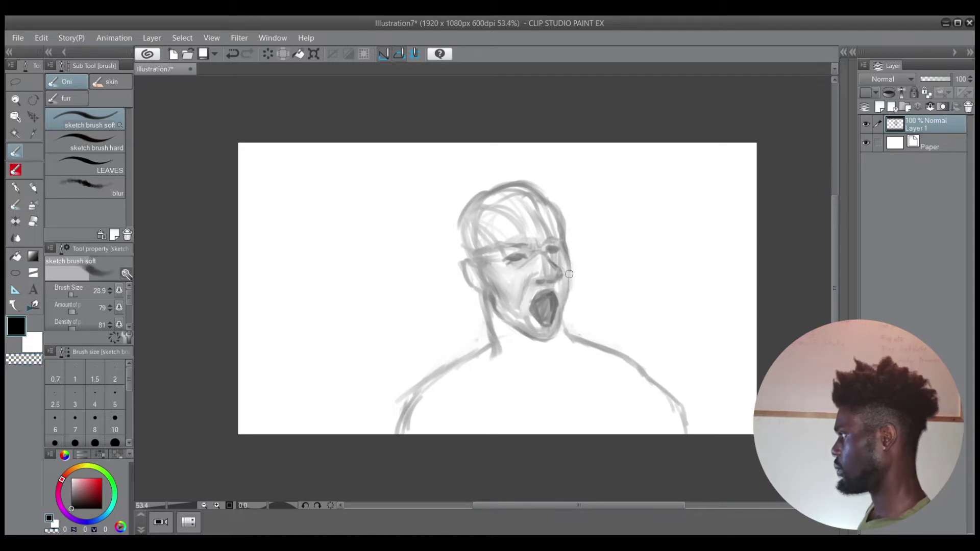
Trim the right side of the forehead and redraw its contour from the temple down to the brow
{"action": "key", "text": "c"}
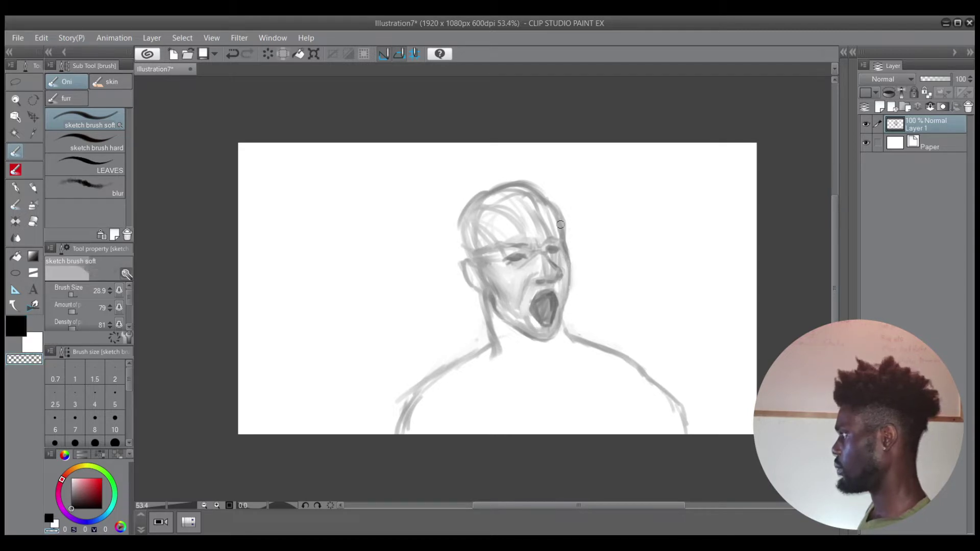
{"action": "mouse_move", "coordinate": [564, 228]}
{"action": "left_mouse_down"}
{"action": "mouse_move", "coordinate": [557, 206]}
{"action": "mouse_move", "coordinate": [565, 205]}
{"action": "mouse_move", "coordinate": [546, 214]}
{"action": "left_mouse_up"}
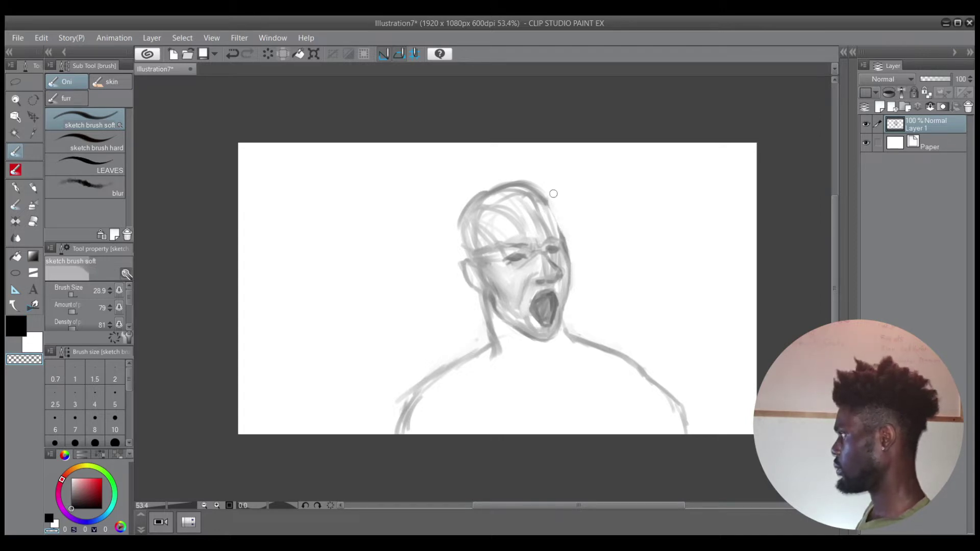
{"action": "key", "text": "c"}
{"action": "left_click_drag", "start_coordinate": [549, 202], "coordinate": [555, 212]}
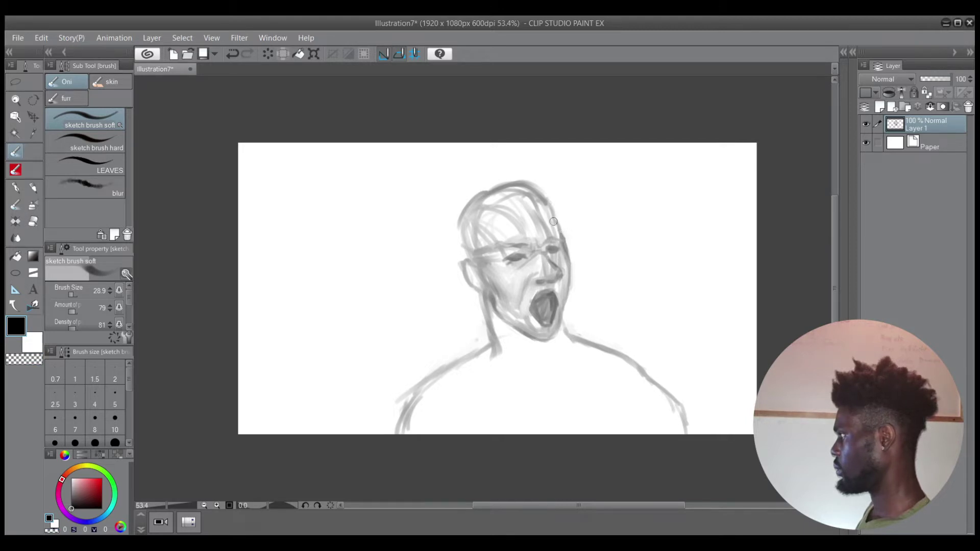
{"action": "key", "text": "c"}
{"action": "left_click_drag", "start_coordinate": [563, 228], "coordinate": [567, 240]}
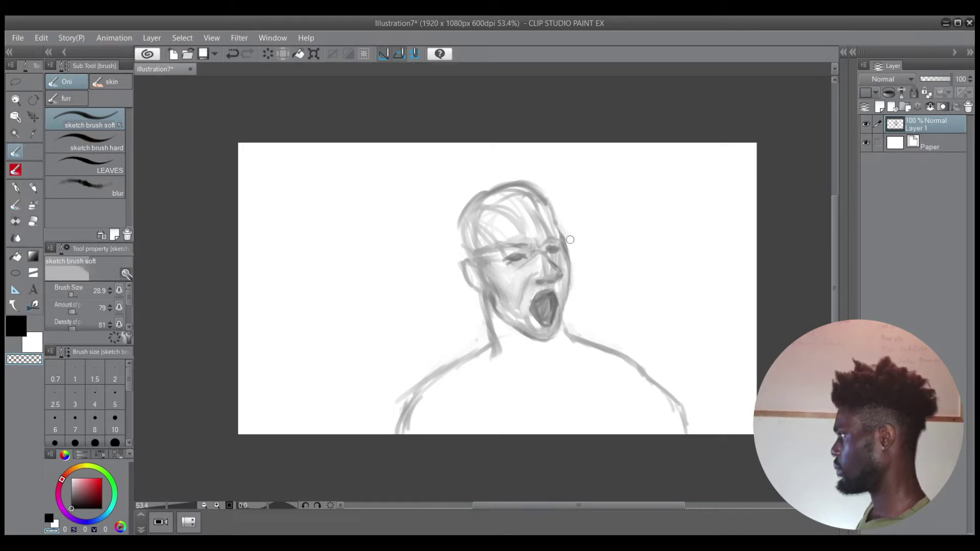
{"action": "key", "text": "c"}
{"action": "key", "text": "c"}
{"action": "key", "text": "c"}
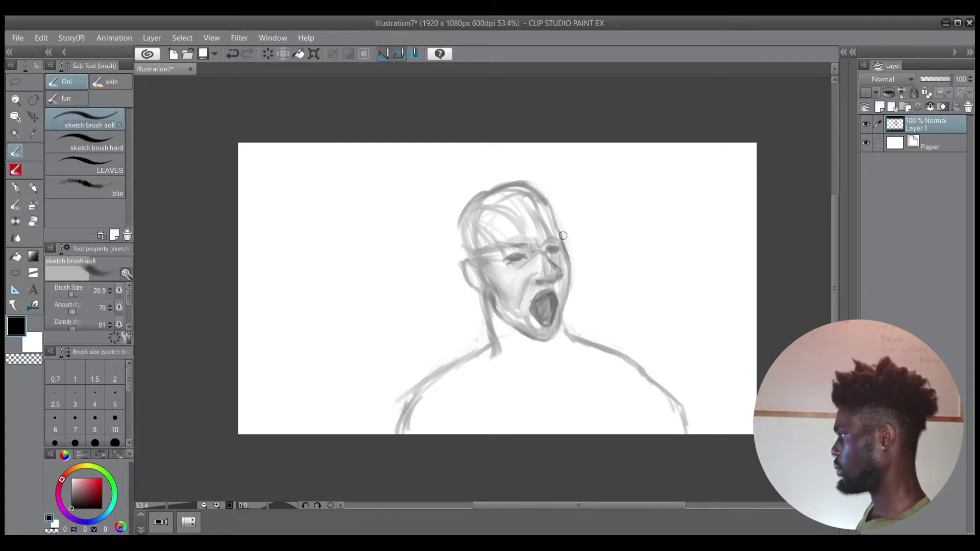
Erase the construction strokes inside the forehead with an enlarged transparent brush
{"action": "key", "text": "c"}
{"action": "key", "text": "bracketright"}
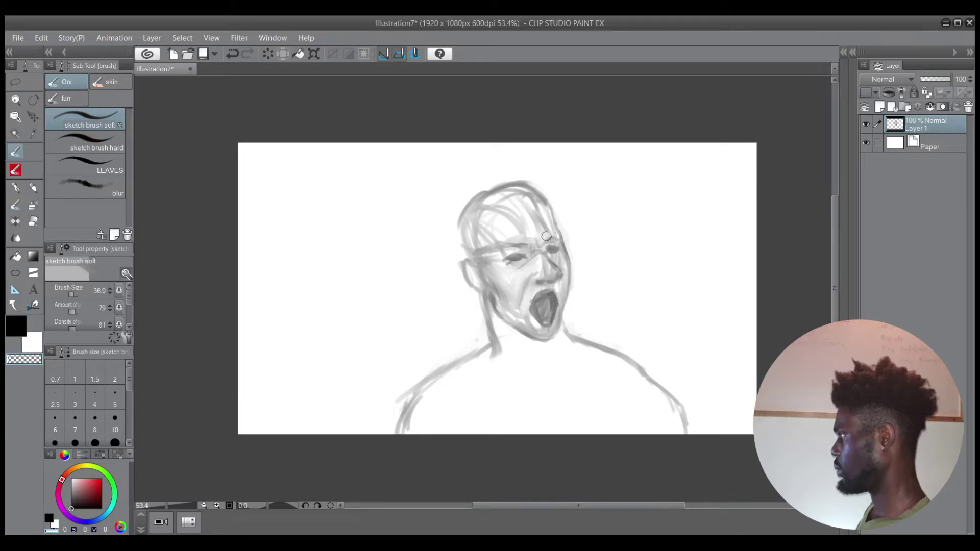
{"action": "mouse_move", "coordinate": [519, 235]}
{"action": "left_mouse_down"}
{"action": "mouse_move", "coordinate": [543, 229]}
{"action": "mouse_move", "coordinate": [520, 212]}
{"action": "mouse_move", "coordinate": [534, 213]}
{"action": "mouse_move", "coordinate": [496, 230]}
{"action": "mouse_move", "coordinate": [541, 226]}
{"action": "mouse_move", "coordinate": [518, 209]}
{"action": "mouse_move", "coordinate": [491, 214]}
{"action": "mouse_move", "coordinate": [547, 218]}
{"action": "mouse_move", "coordinate": [533, 243]}
{"action": "mouse_move", "coordinate": [503, 236]}
{"action": "mouse_move", "coordinate": [540, 224]}
{"action": "left_mouse_up"}
{"action": "key", "text": "bracketleft"}
{"action": "key", "text": "bracketleft"}
{"action": "key", "text": "bracketleft"}
{"action": "key", "text": "bracketleft"}
{"action": "key", "text": "bracketleft"}
{"action": "key", "text": "c"}
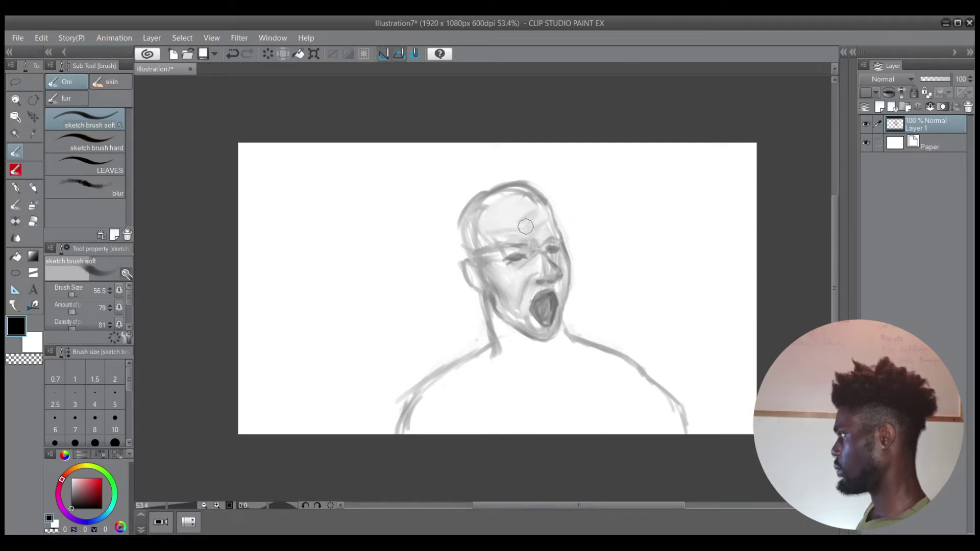
Shade creases above the eyebrows and reshape the side of the nose with the brush at size 29
{"action": "left_click_drag", "start_coordinate": [504, 219], "coordinate": [527, 225], "text": "ctrl+alt"}
{"action": "left_click_drag", "start_coordinate": [544, 262], "coordinate": [550, 280], "text": "ctrl+alt"}
{"action": "key", "text": "c"}
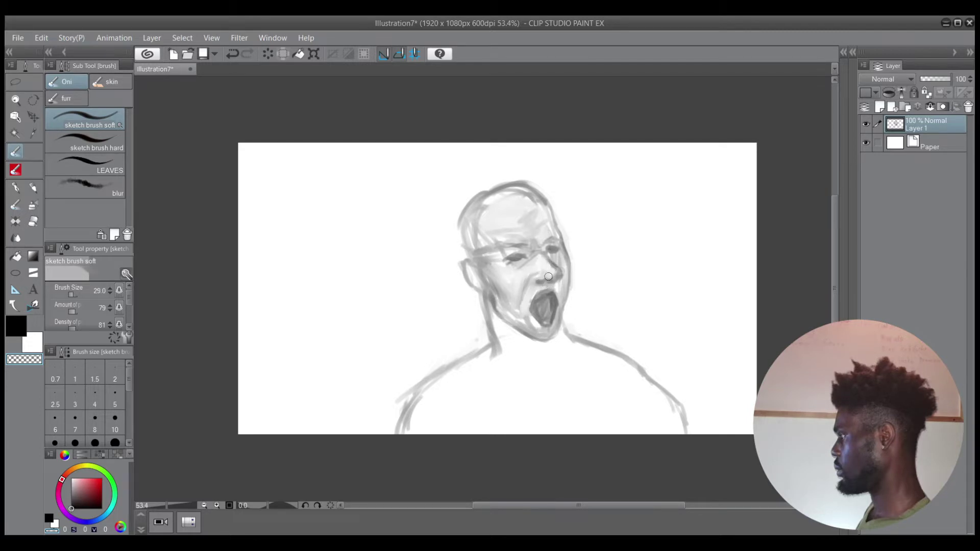
{"action": "key", "text": "c"}
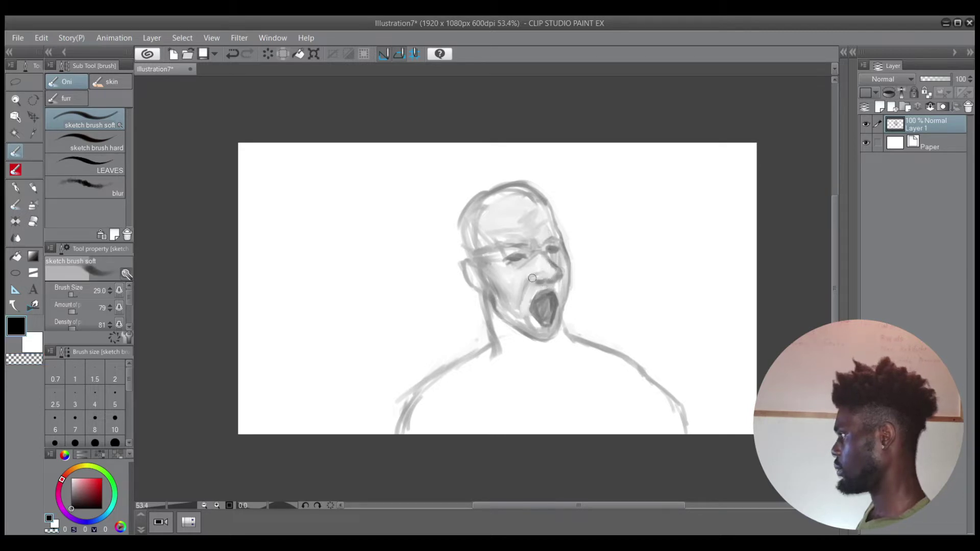
Define the nostril and the area between nose and upper lip with the brush at size 21
{"action": "left_click_drag", "start_coordinate": [534, 278], "coordinate": [532, 278], "text": "ctrl+alt"}
{"action": "key", "text": "c"}
{"action": "key", "text": "c"}
{"action": "key", "text": "c"}
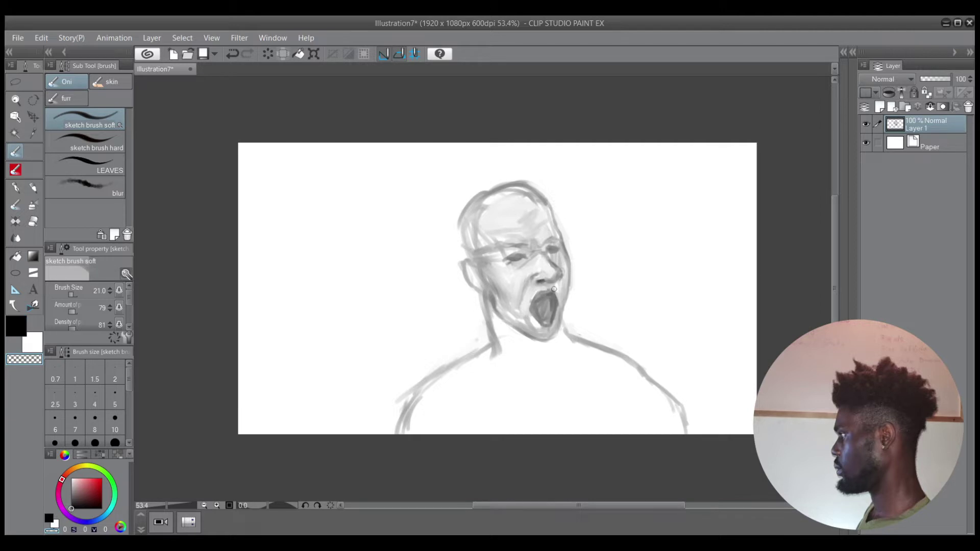
Lighten the lower edge of the open mouth with the transparent brush at size 33.7 and darken its upper side in black at size 25.9
{"action": "key", "text": "c"}
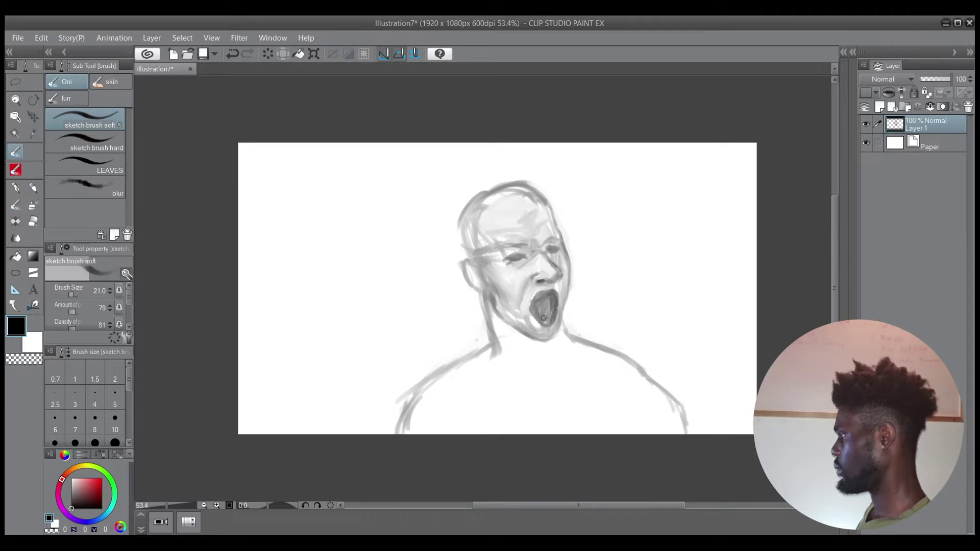
{"action": "key", "text": "]"}
{"action": "key", "text": "c"}
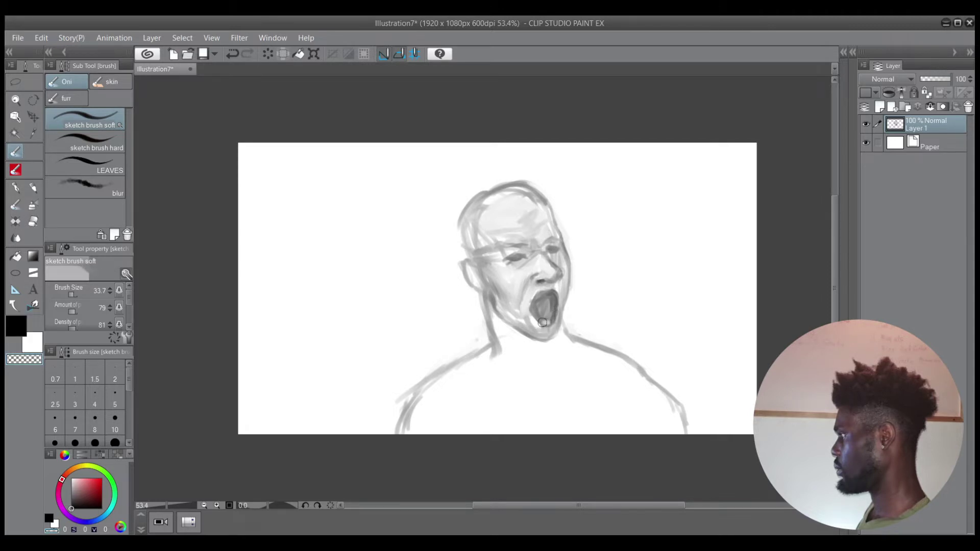
{"action": "left_click_drag", "start_coordinate": [540, 321], "coordinate": [548, 321]}
{"action": "key", "text": "bracketleft"}
{"action": "key", "text": "c"}
{"action": "left_click_drag", "start_coordinate": [536, 306], "coordinate": [542, 292]}
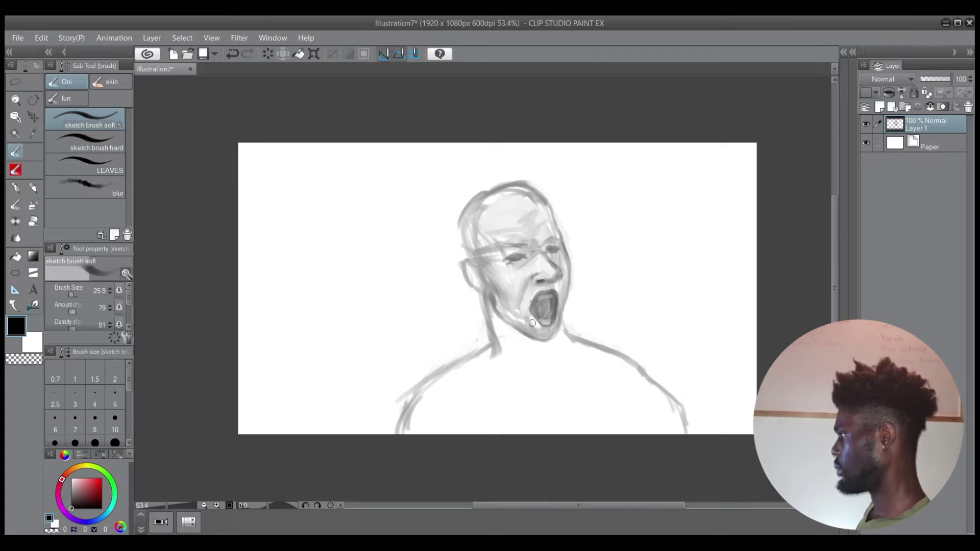
Refine the lower lip, chin and jaw contour with alternating transparent and black strokes at size 25.9
{"action": "key", "text": "c"}
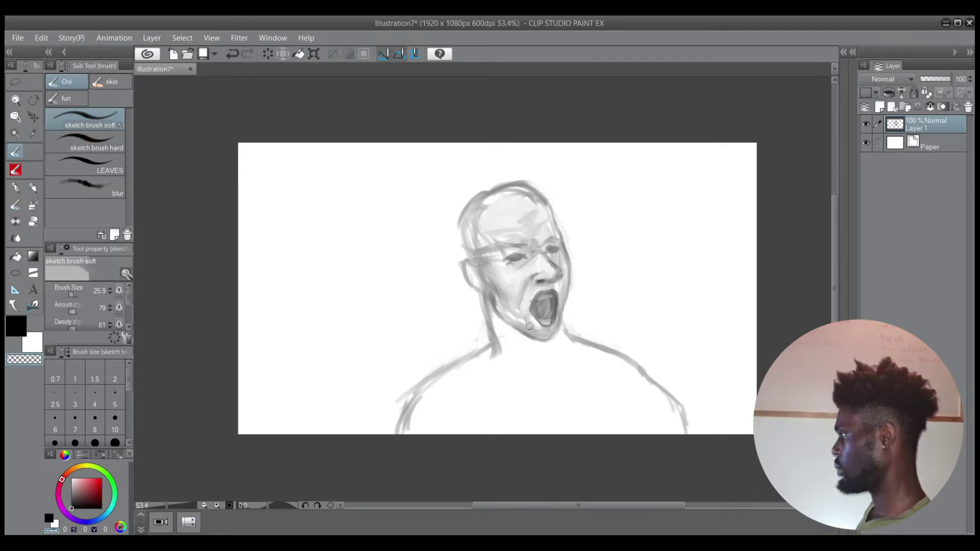
{"action": "key", "text": "c"}
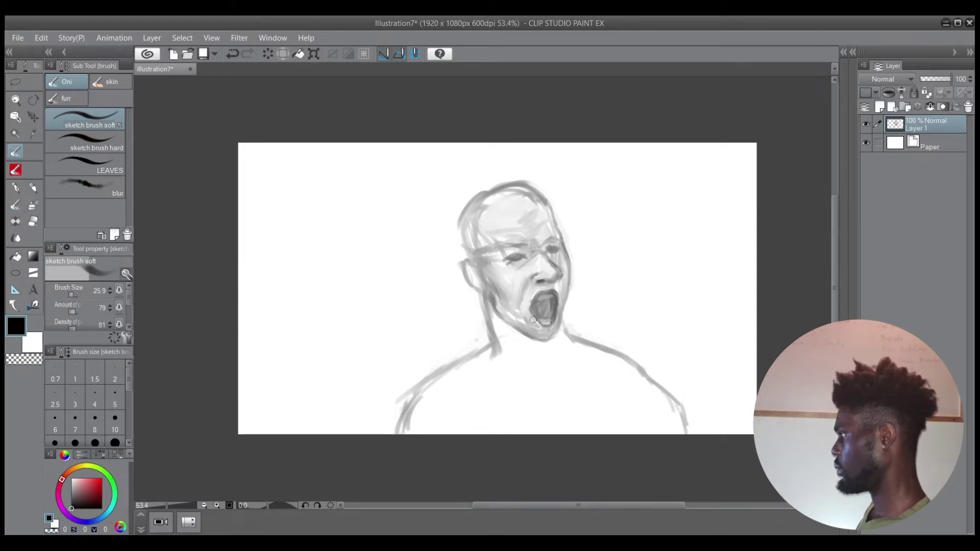
{"action": "key", "text": "c"}
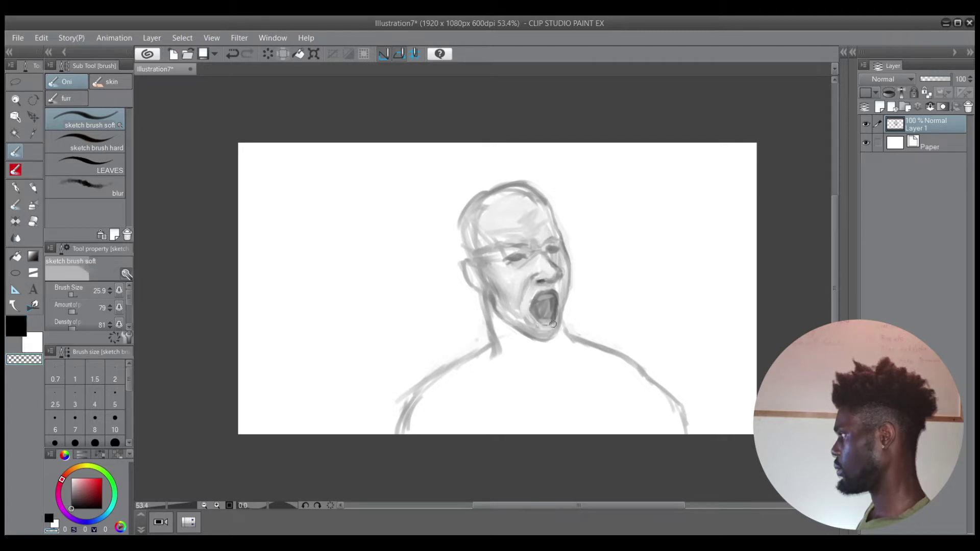
{"action": "key", "text": "c"}
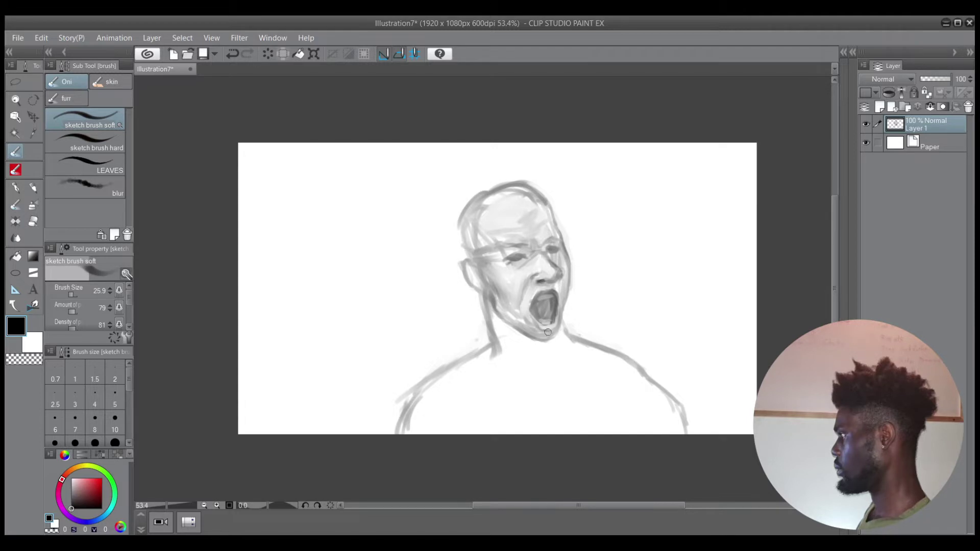
{"action": "key", "text": "c"}
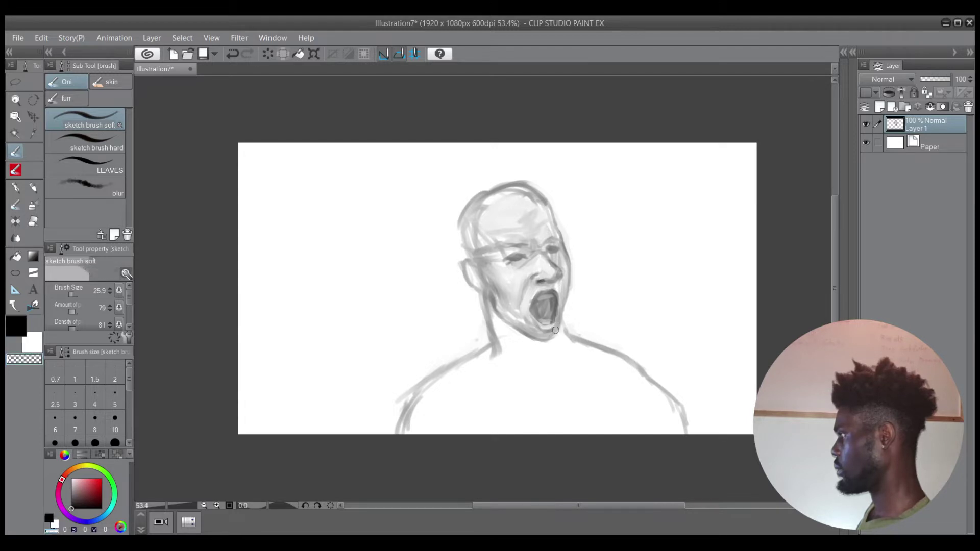
{"action": "key", "text": "c"}
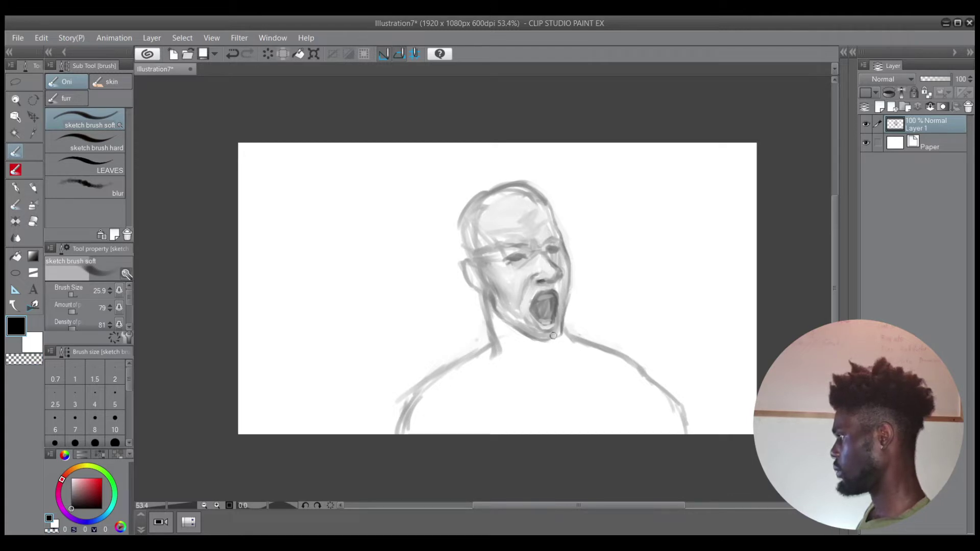
{"action": "key", "text": "c"}
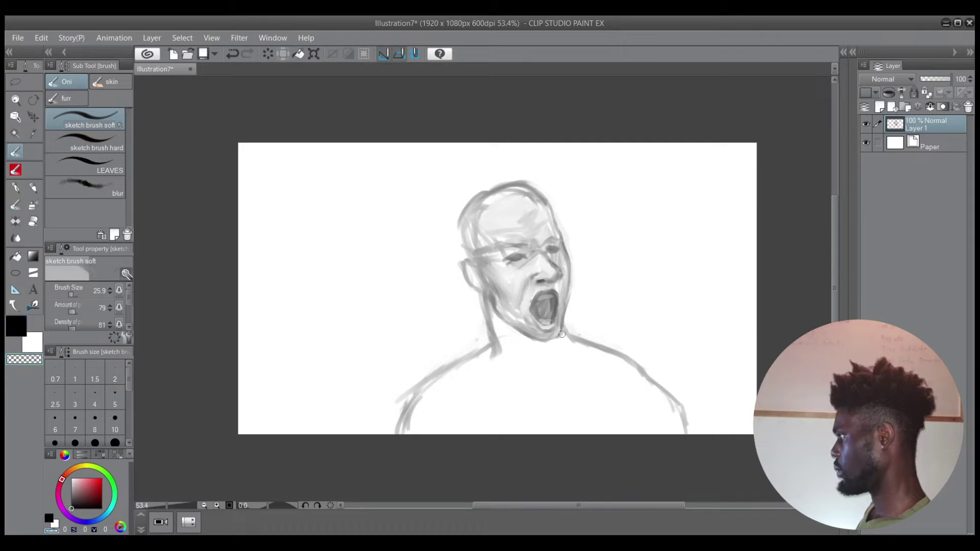
Thin the neck line below the ear and darken the shoulder lines where they meet the neck, at brush size 25.9
{"action": "key", "text": "c"}
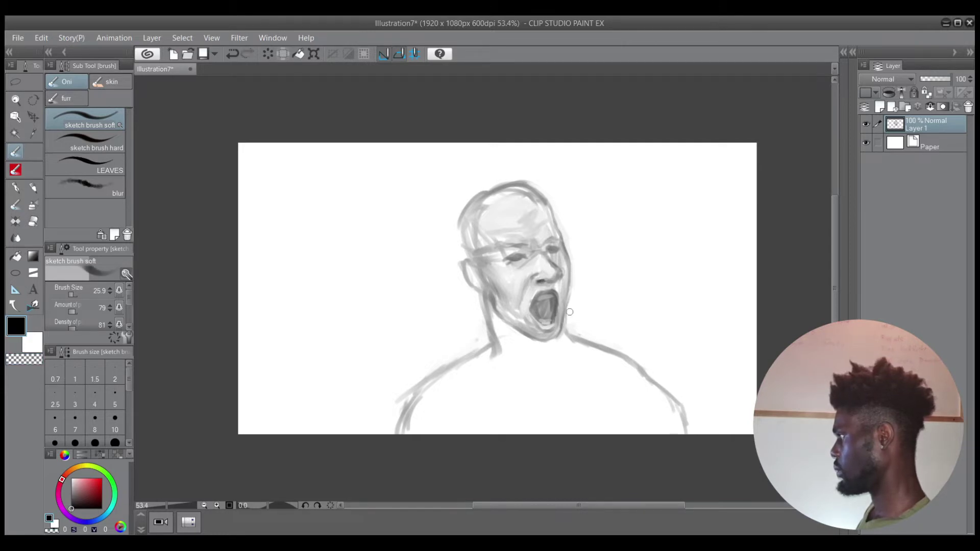
{"action": "left_click_drag", "start_coordinate": [573, 333], "coordinate": [601, 348]}
{"action": "key", "text": "c"}
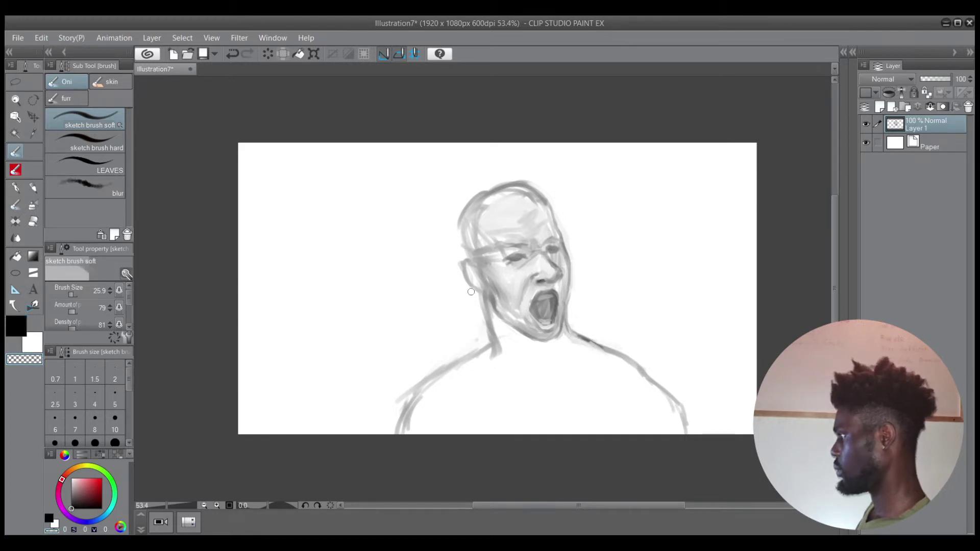
{"action": "left_click_drag", "start_coordinate": [481, 299], "coordinate": [493, 355]}
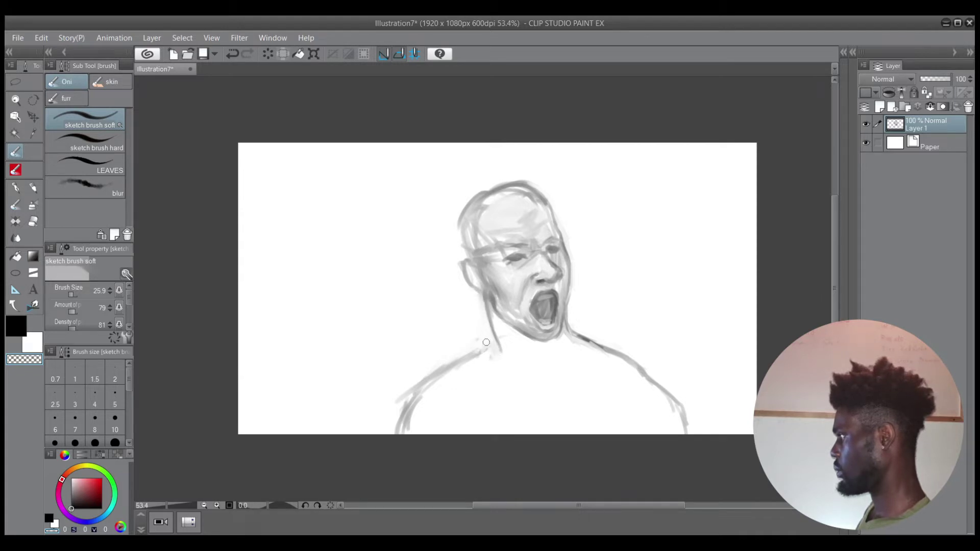
{"action": "key", "text": "c"}
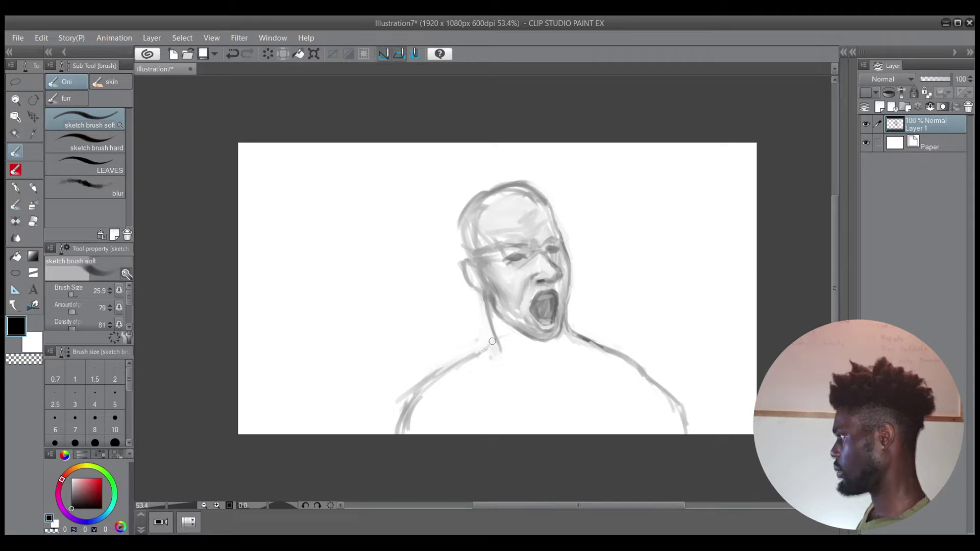
{"action": "left_click_drag", "start_coordinate": [495, 337], "coordinate": [453, 366]}
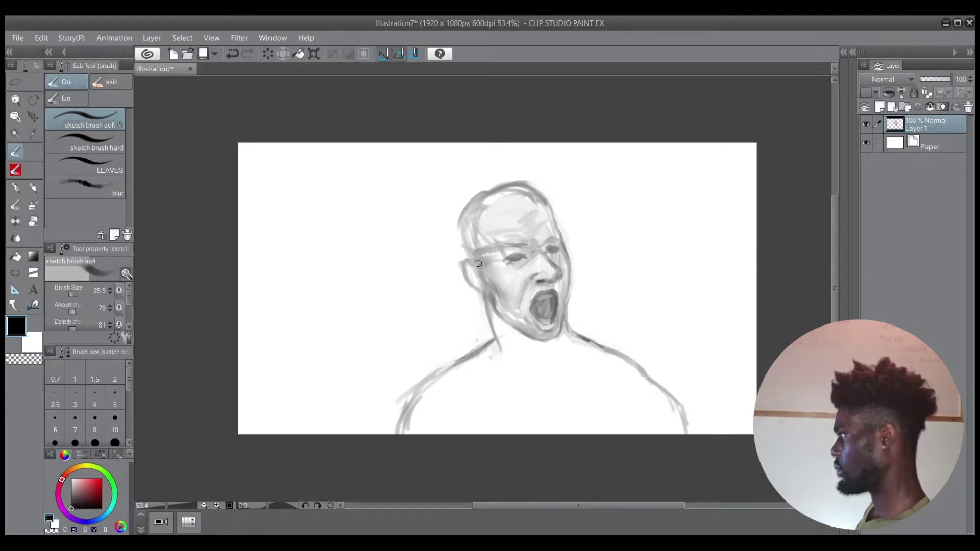
Lighten the dark strokes along the cheek beside the ear with the transparent brush enlarged to size 70.7
{"action": "key", "text": "c"}
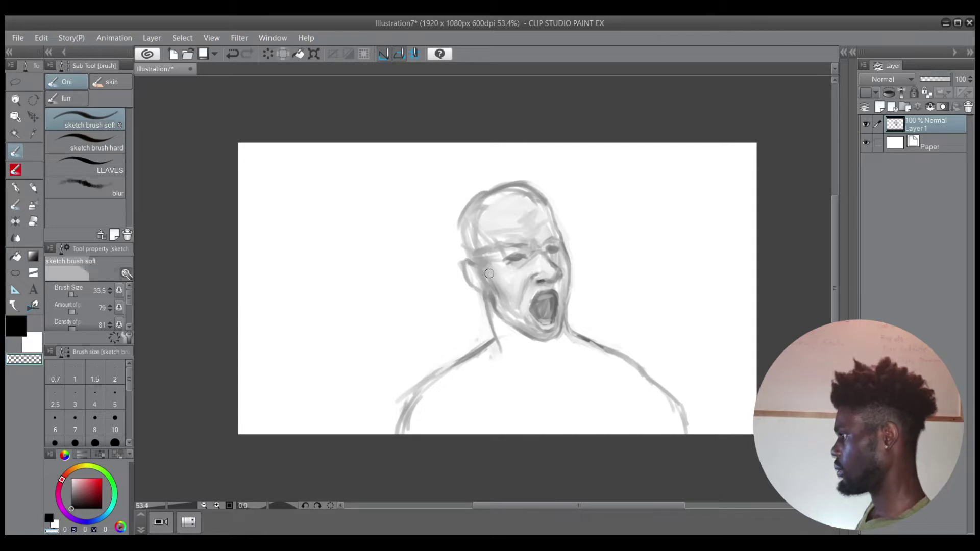
{"action": "mouse_move", "coordinate": [485, 277]}
{"action": "left_mouse_down"}
{"action": "mouse_move", "coordinate": [495, 277]}
{"action": "mouse_move", "coordinate": [498, 301]}
{"action": "left_mouse_up"}
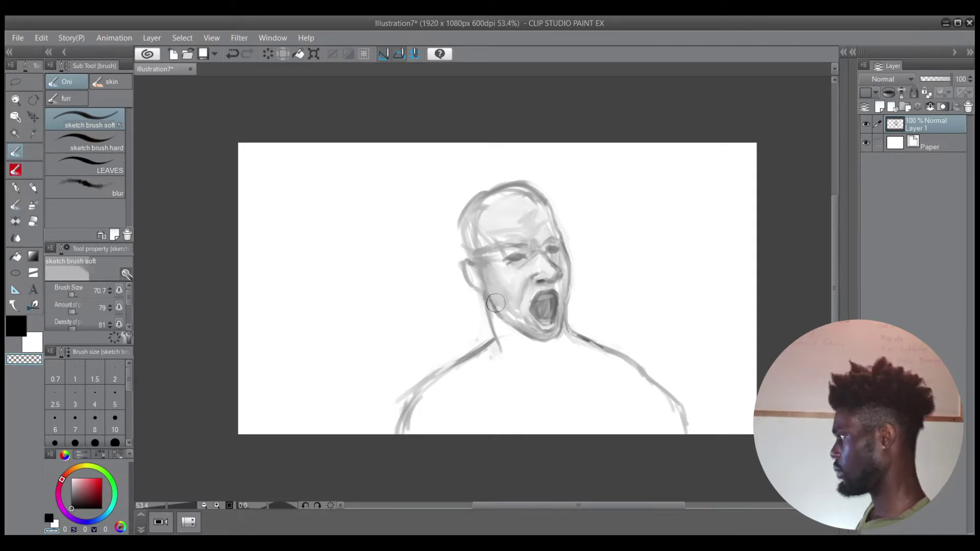
{"action": "left_click_drag", "start_coordinate": [513, 271], "coordinate": [517, 271]}
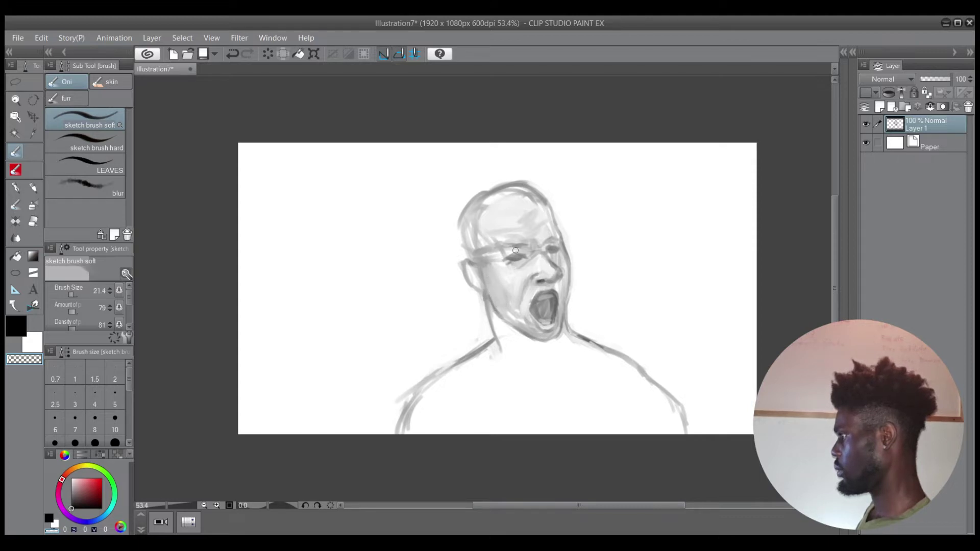
Sharpen the eyebrow and the eye nearest the ear with alternating black and transparent strokes at size 21.4
{"action": "key", "text": "c"}
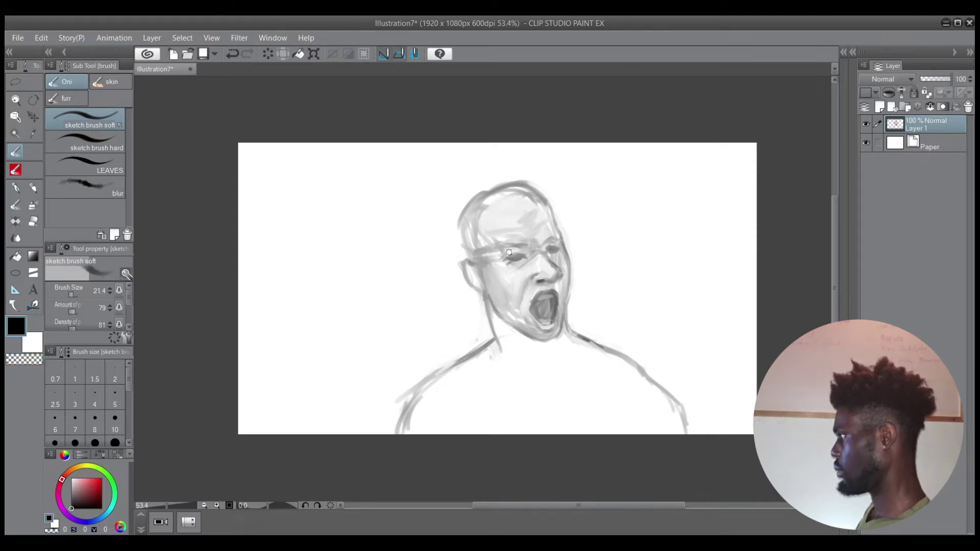
{"action": "key", "text": "c"}
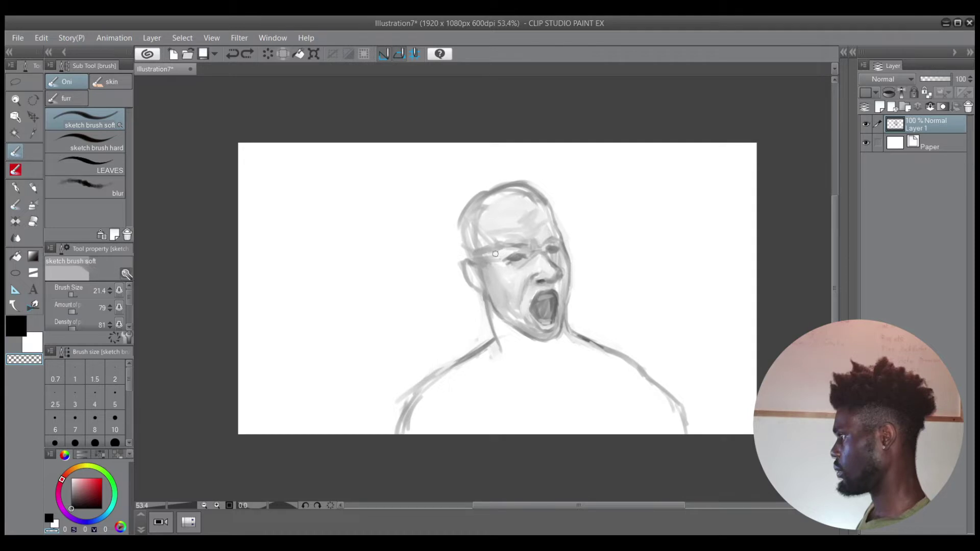
{"action": "key", "text": "c"}
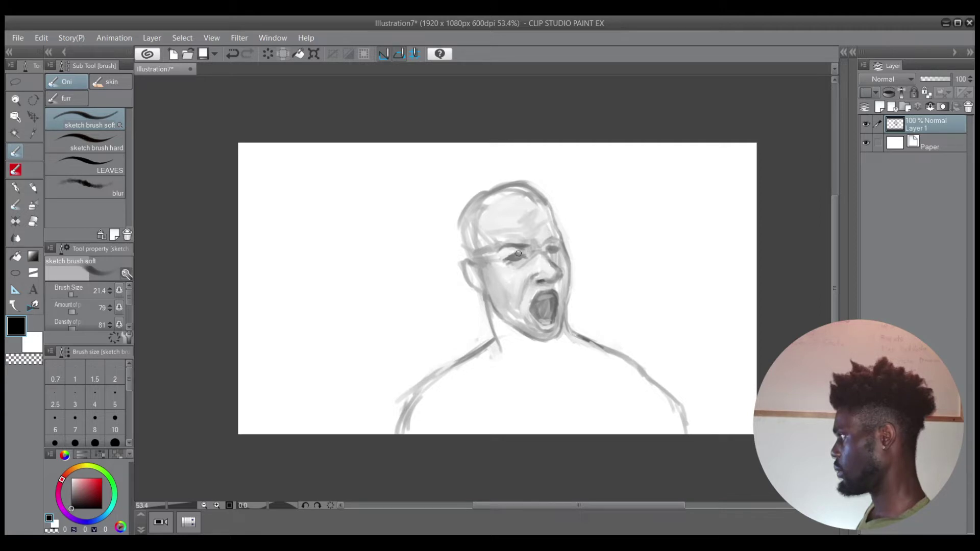
{"action": "key", "text": "c"}
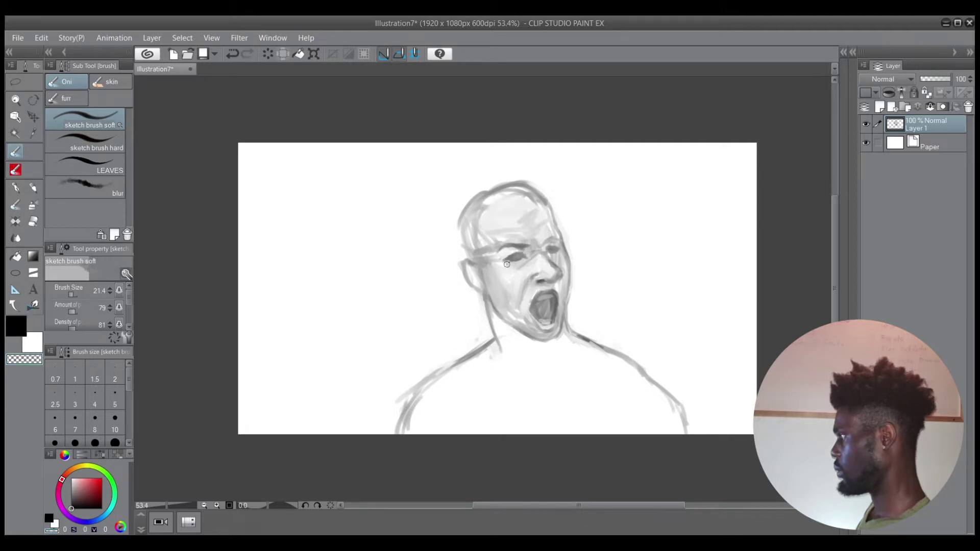
{"action": "key", "text": "c"}
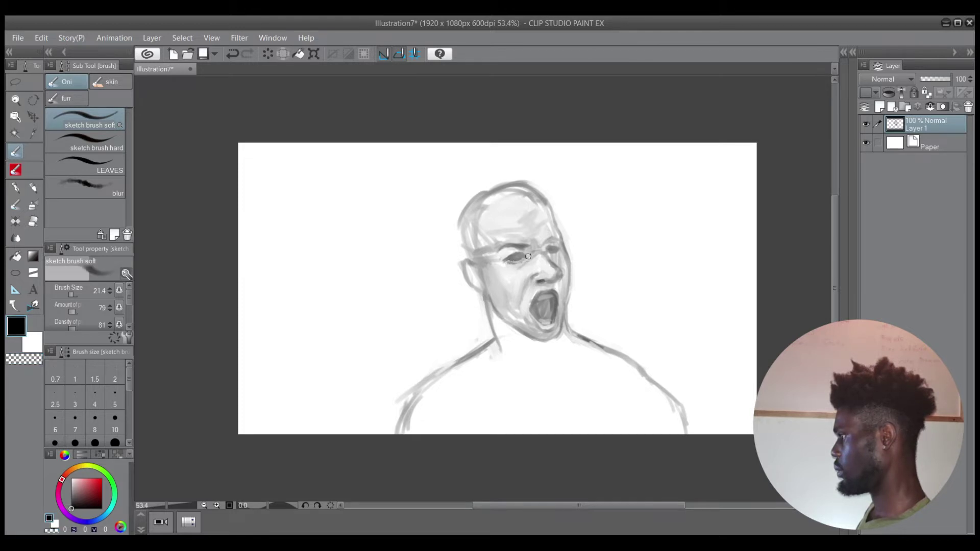
{"action": "key", "text": "c"}
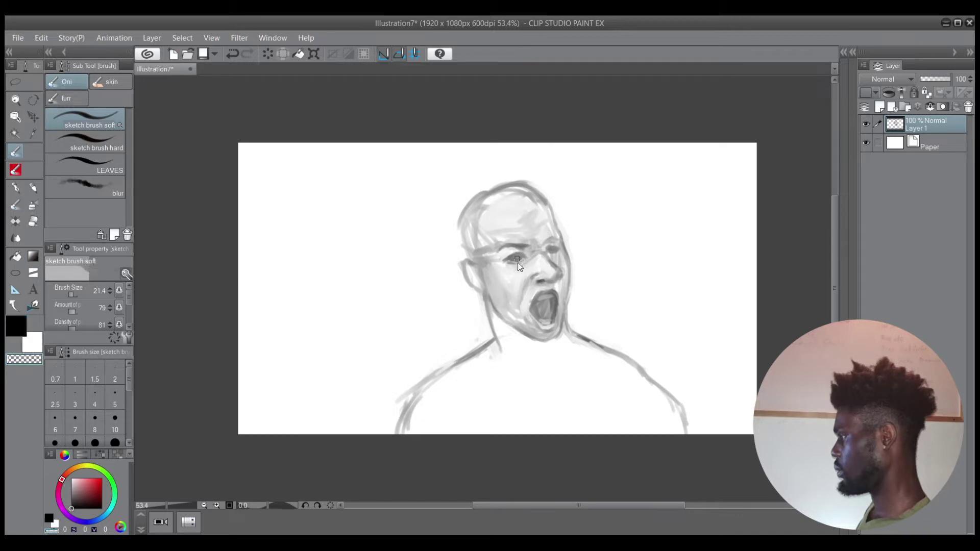
Darken the inner end of the frowning eyebrow and clean up the bridge of the nose at brush size 32.1
{"action": "key", "text": "c"}
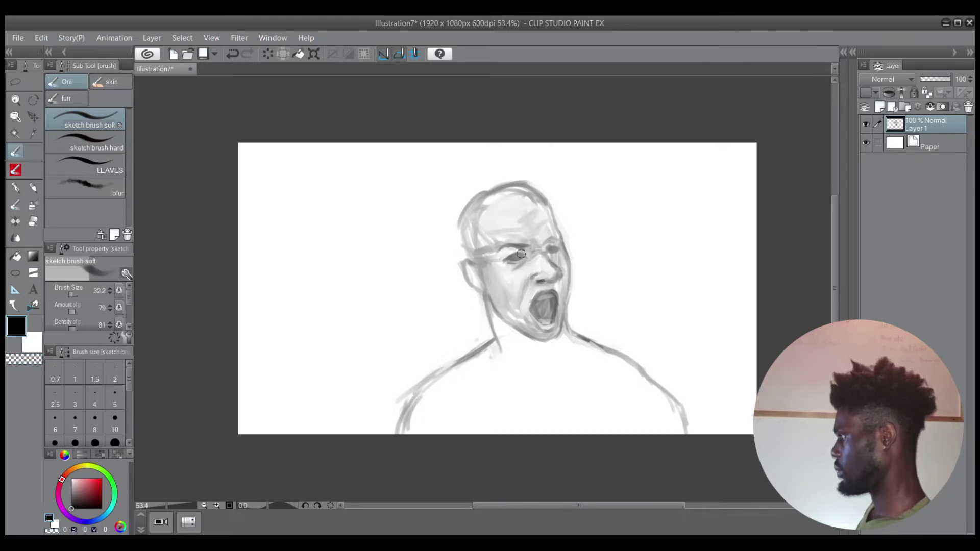
{"action": "key", "text": "]"}
{"action": "key", "text": "c"}
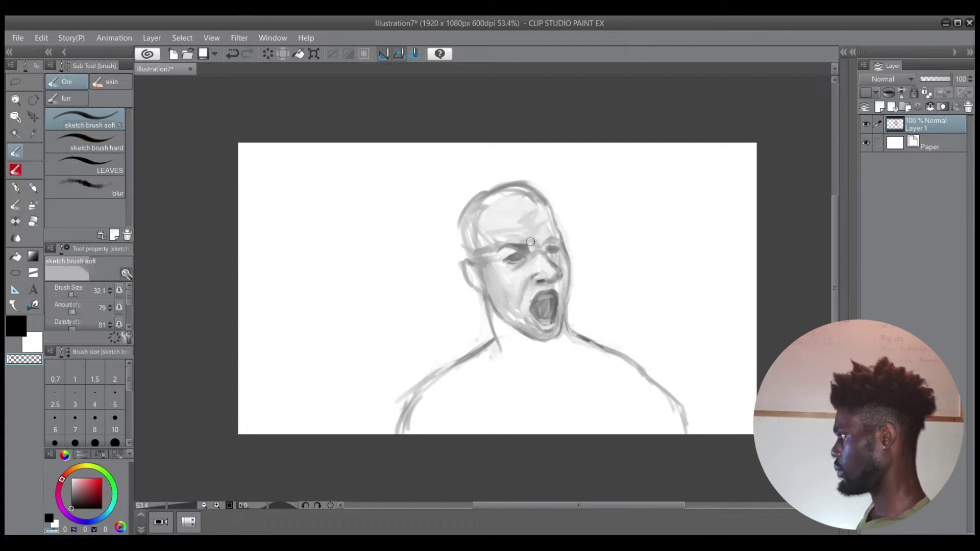
{"action": "key", "text": "c"}
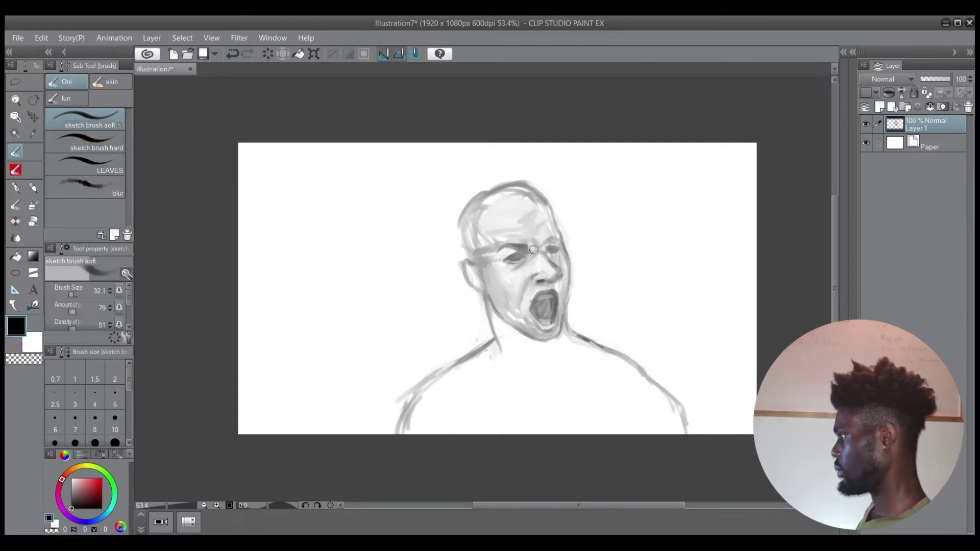
{"action": "key", "text": "c"}
{"action": "key", "text": "c"}
{"action": "key", "text": "c"}
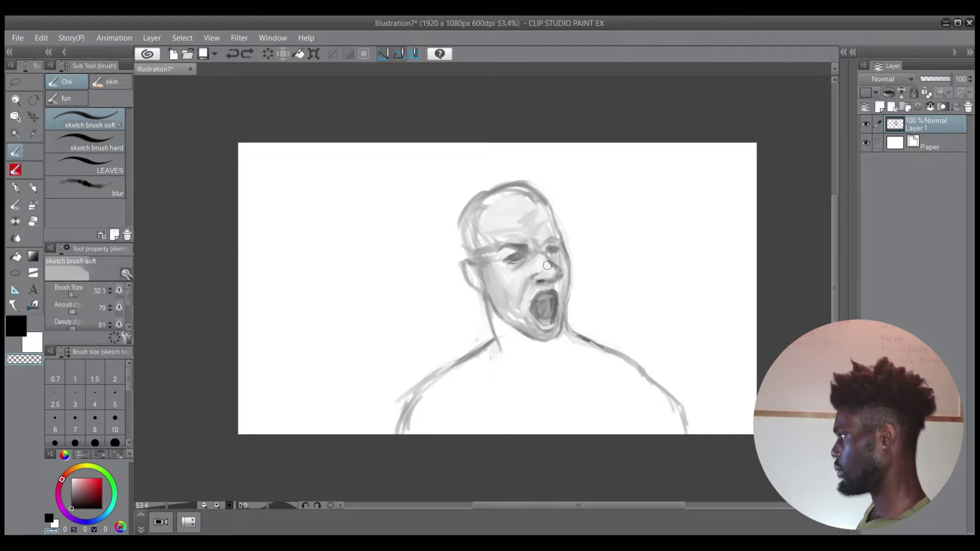
Soften the side of the nose and the fold beside it with black and transparent strokes at size 41.4
{"action": "key", "text": "c"}
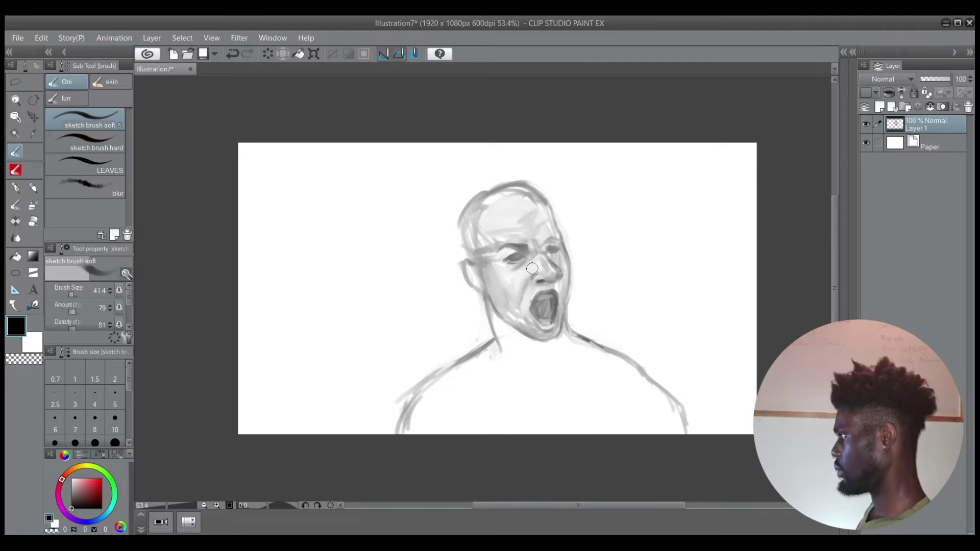
{"action": "key", "text": "c"}
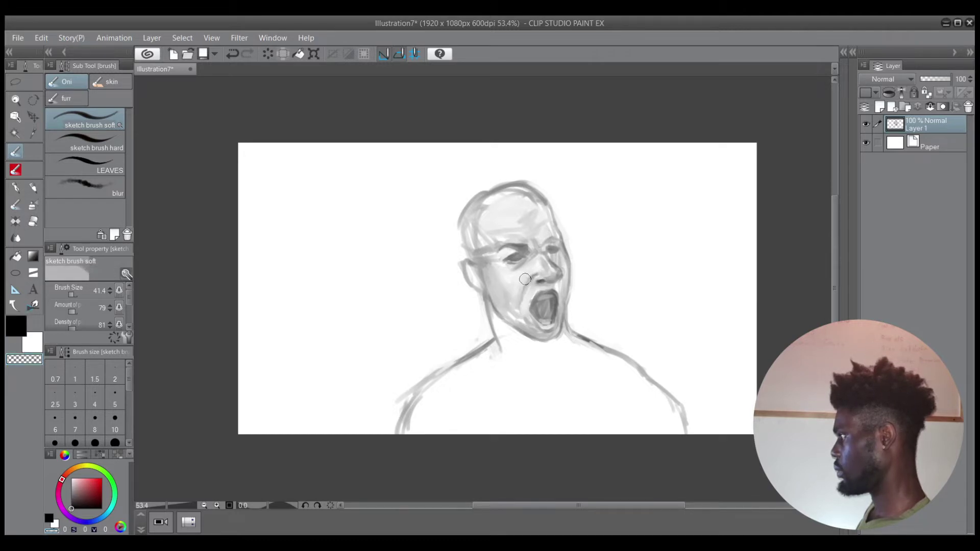
{"action": "key", "text": "c"}
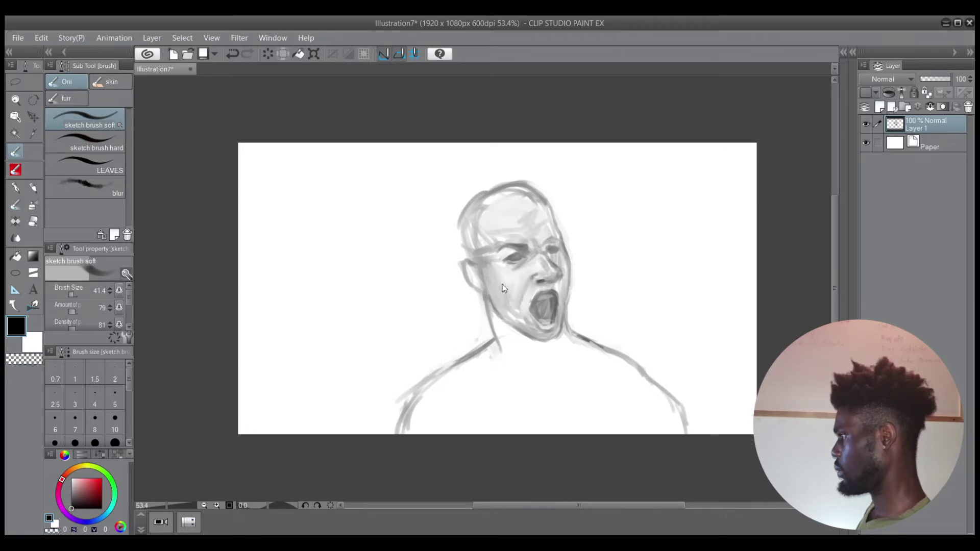
Shade the cheek and jaw in black, varying the brush between sizes 82.5, 36.4 and 56.6
{"action": "mouse_move", "coordinate": [504, 282]}
{"action": "left_mouse_down"}
{"action": "mouse_move", "coordinate": [526, 284]}
{"action": "mouse_move", "coordinate": [514, 281]}
{"action": "mouse_move", "coordinate": [507, 303]}
{"action": "mouse_move", "coordinate": [509, 282]}
{"action": "mouse_move", "coordinate": [509, 311]}
{"action": "mouse_move", "coordinate": [505, 286]}
{"action": "mouse_move", "coordinate": [508, 311]}
{"action": "mouse_move", "coordinate": [502, 305]}
{"action": "left_mouse_up"}
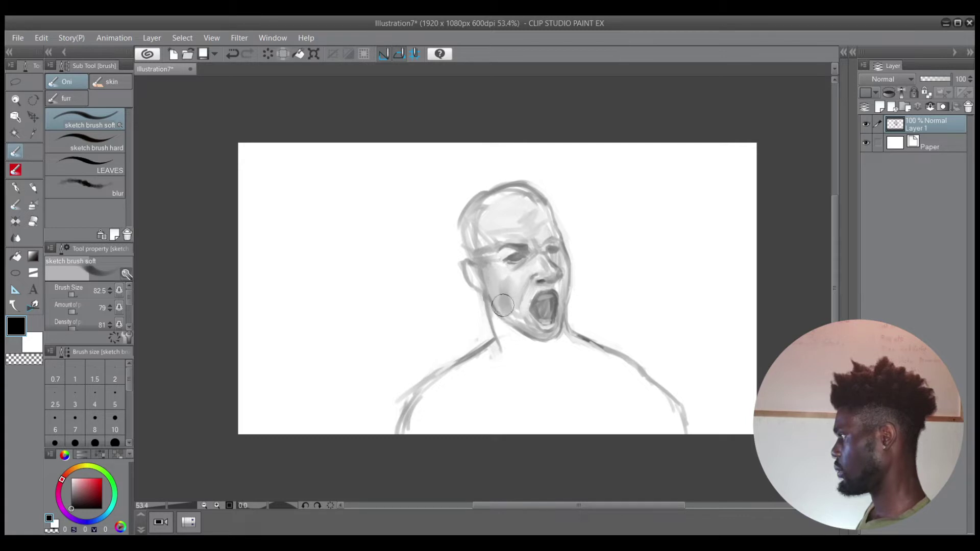
{"action": "left_click_drag", "start_coordinate": [541, 244], "coordinate": [533, 270], "text": "ctrl+alt"}
{"action": "mouse_move", "coordinate": [518, 314]}
{"action": "left_mouse_down"}
{"action": "mouse_move", "coordinate": [524, 326]}
{"action": "mouse_move", "coordinate": [505, 304]}
{"action": "left_mouse_up"}
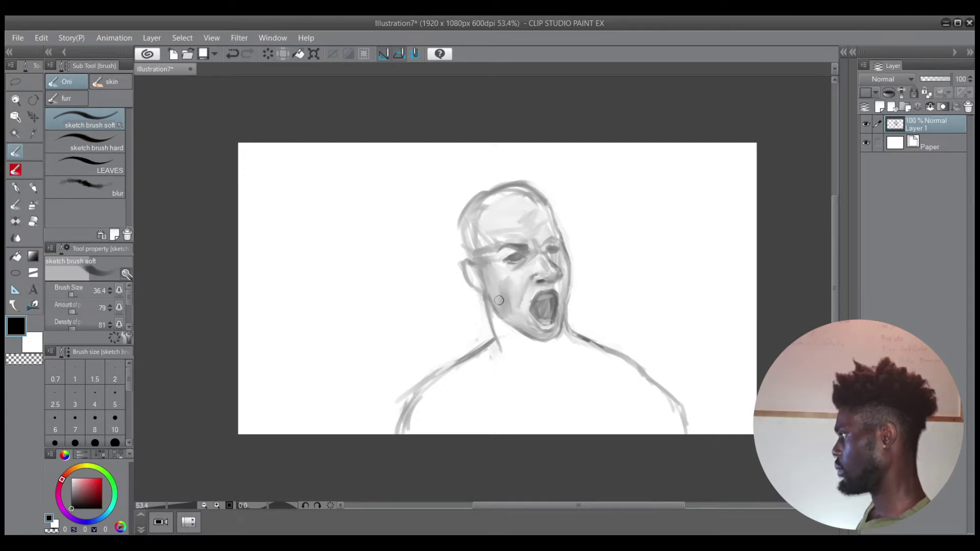
{"action": "key", "text": "bracketright"}
{"action": "key", "text": "bracketright"}
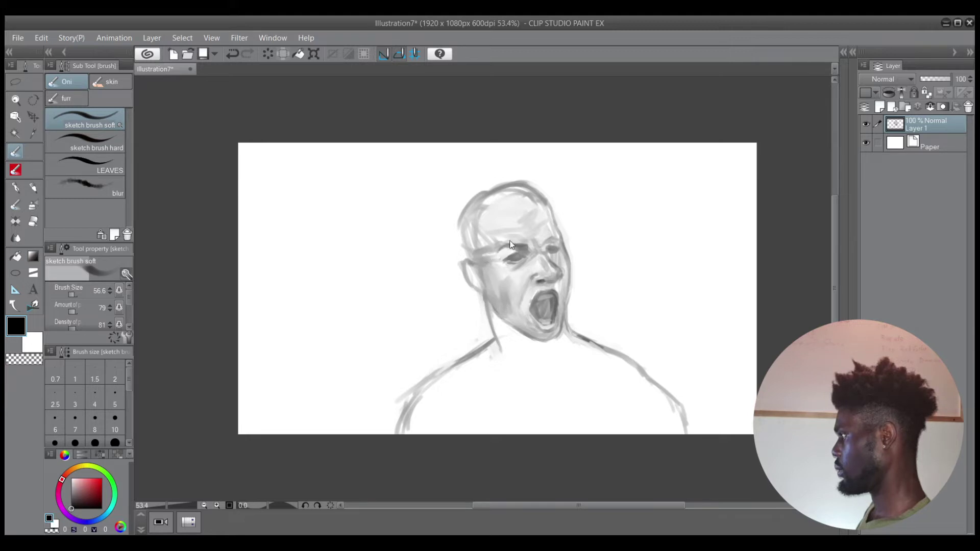
Shade the temple and forehead in black with the brush between sizes 41.3 and 30.1
{"action": "key", "text": "bracketleft"}
{"action": "key", "text": "bracketleft"}
{"action": "key", "text": "bracketleft"}
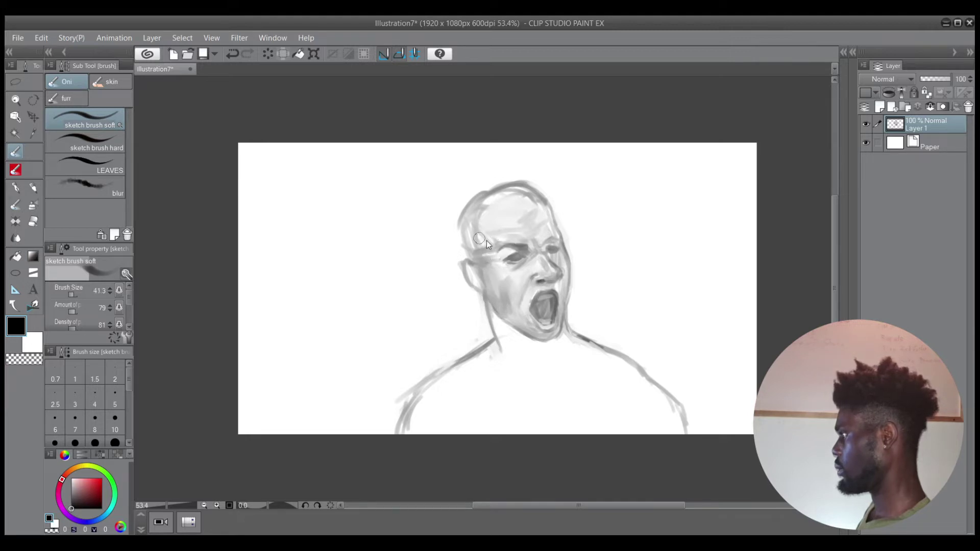
{"action": "key", "text": "bracketright"}
{"action": "key", "text": "bracketright"}
{"action": "key", "text": "bracketright"}
{"action": "key", "text": "c"}
{"action": "key", "text": "c"}
{"action": "left_click_drag", "start_coordinate": [491, 217], "coordinate": [496, 217], "text": "ctrl+alt"}
{"action": "mouse_move", "coordinate": [505, 209]}
{"action": "left_mouse_down"}
{"action": "mouse_move", "coordinate": [517, 209]}
{"action": "mouse_move", "coordinate": [516, 224]}
{"action": "mouse_move", "coordinate": [493, 214]}
{"action": "mouse_move", "coordinate": [537, 209]}
{"action": "left_mouse_up"}
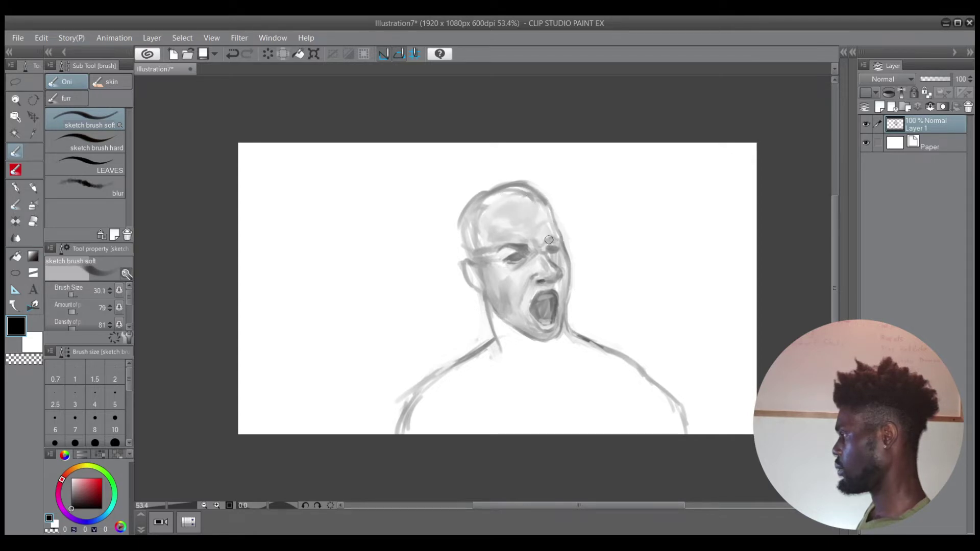
Redraw the far eyebrow in black at brush size 18.0 and trim around it with transparent strokes at size 35.2
{"action": "left_click_drag", "start_coordinate": [545, 248], "coordinate": [544, 247], "text": "ctrl+alt"}
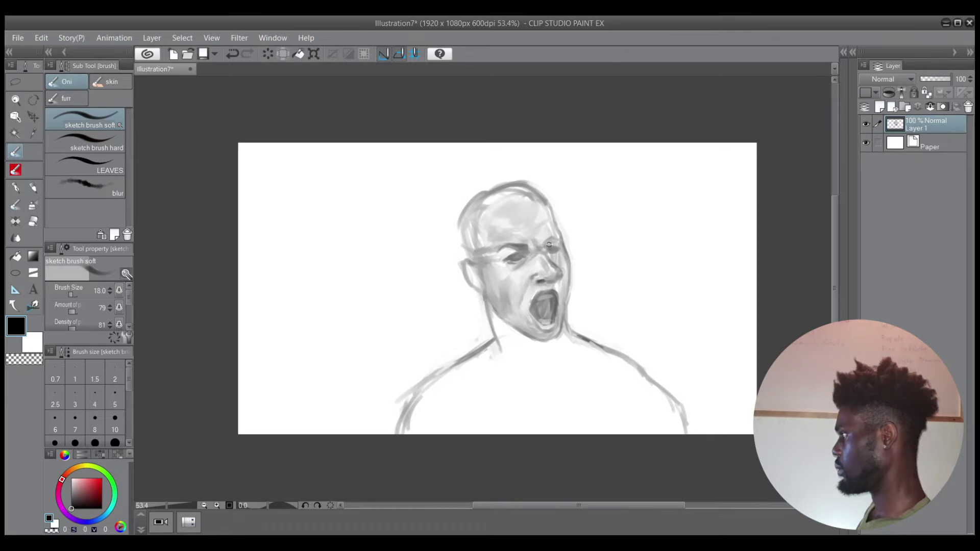
{"action": "key", "text": "ctrl+z"}
{"action": "left_click_drag", "start_coordinate": [552, 241], "coordinate": [544, 247]}
{"action": "key", "text": "c"}
{"action": "key", "text": "bracketright"}
{"action": "key", "text": "bracketright"}
{"action": "key", "text": "bracketright"}
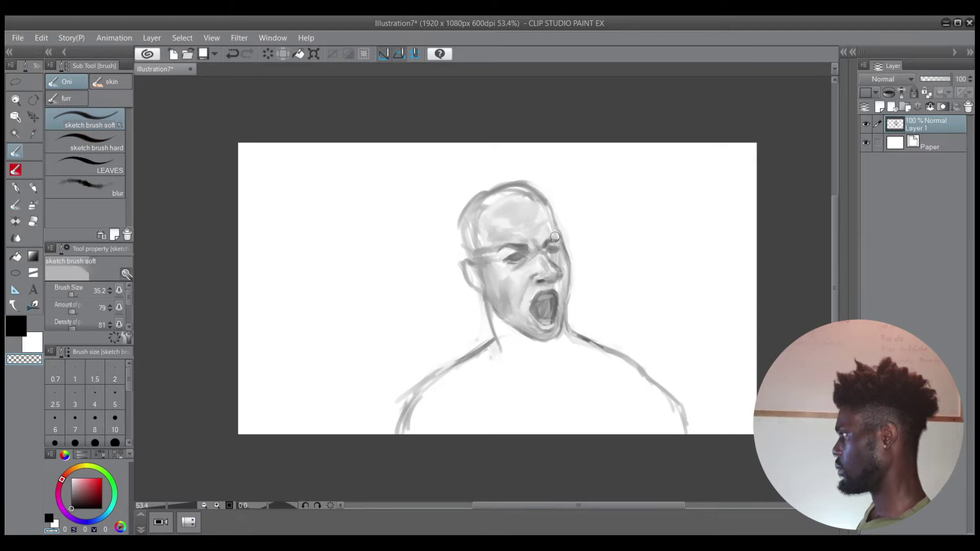
Refine the far eyebrow and eye socket with alternating black and transparent strokes at size 23.2
{"action": "key", "text": "c"}
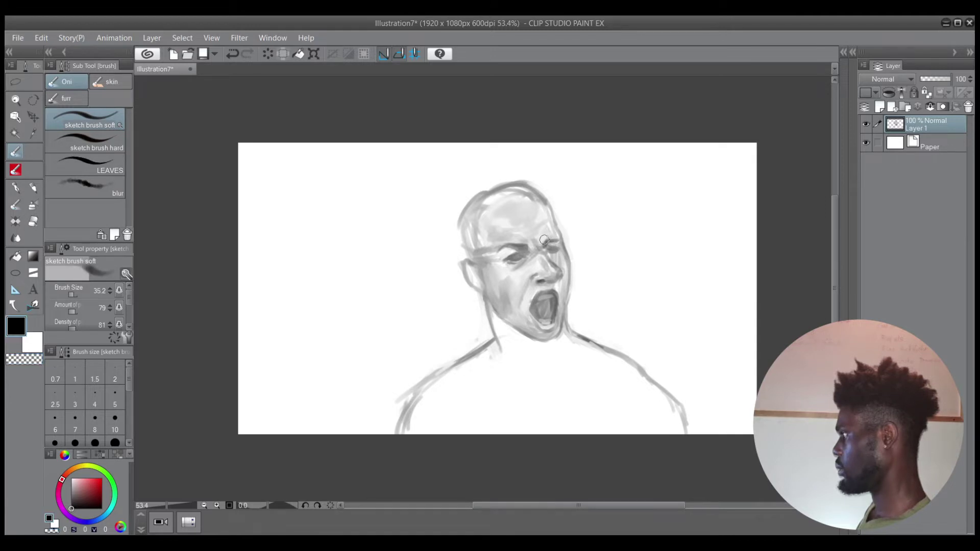
{"action": "key", "text": "bracketleft"}
{"action": "key", "text": "bracketleft"}
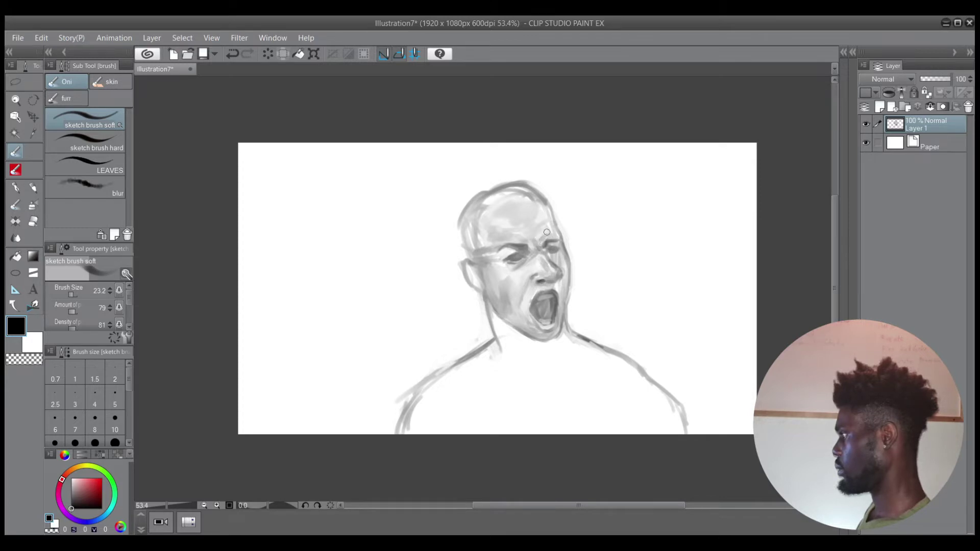
{"action": "key", "text": "c"}
{"action": "key", "text": "c"}
{"action": "key", "text": "c"}
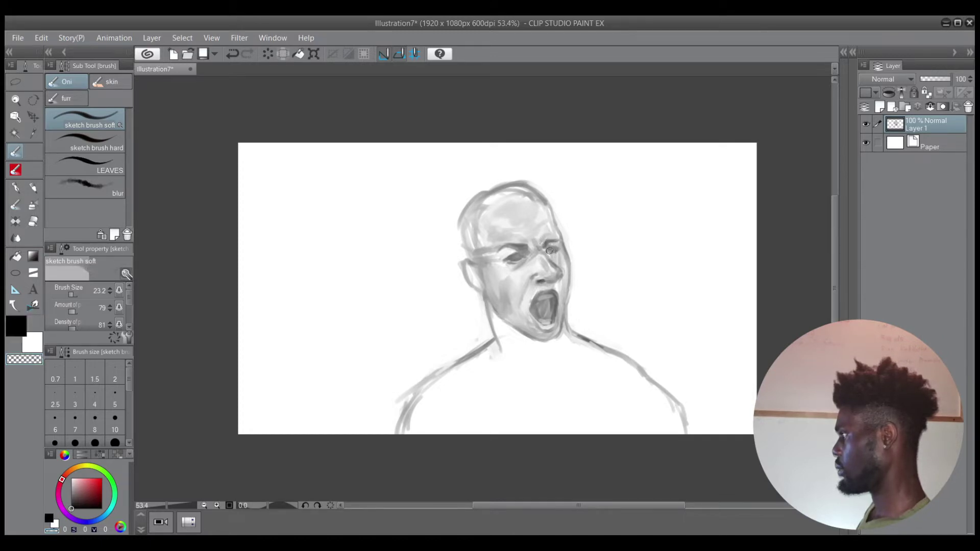
{"action": "key", "text": "c"}
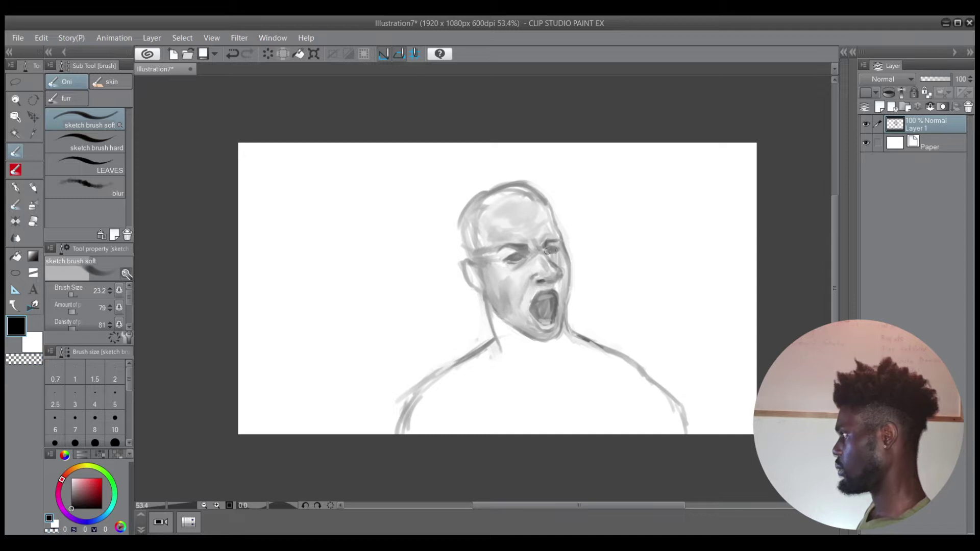
Lighten the eyeball nearest the ear with transparent strokes and paint its iris in black at brush size 15.5
{"action": "key", "text": "c"}
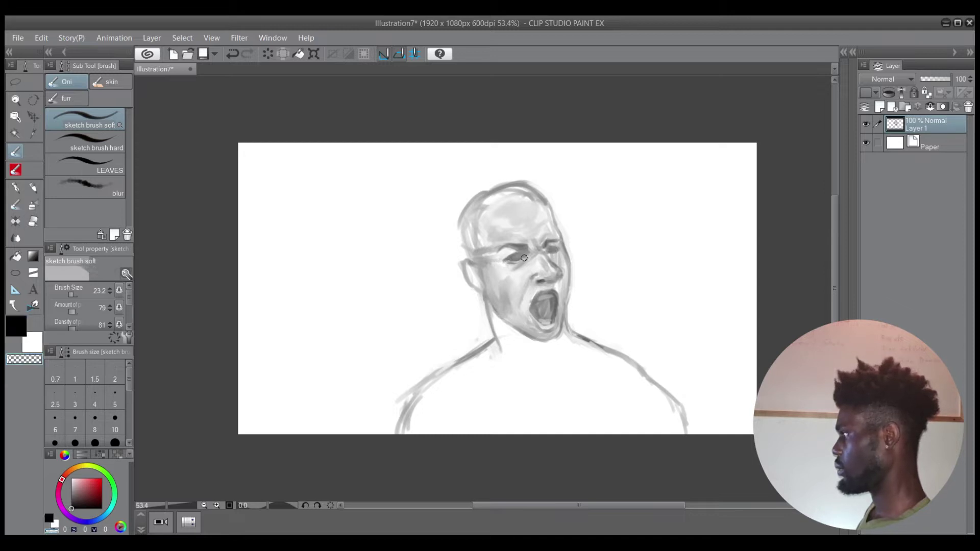
{"action": "key", "text": "bracketleft"}
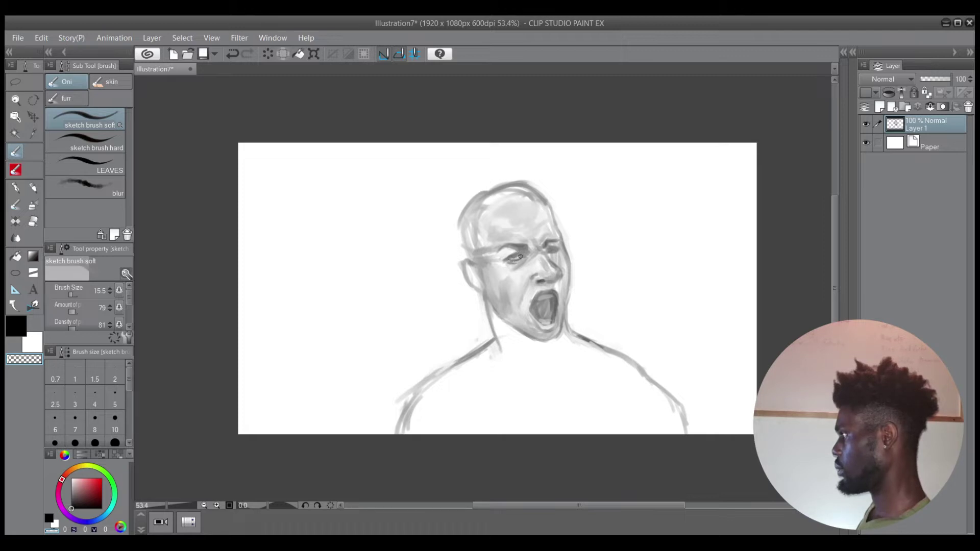
{"action": "key", "text": "c"}
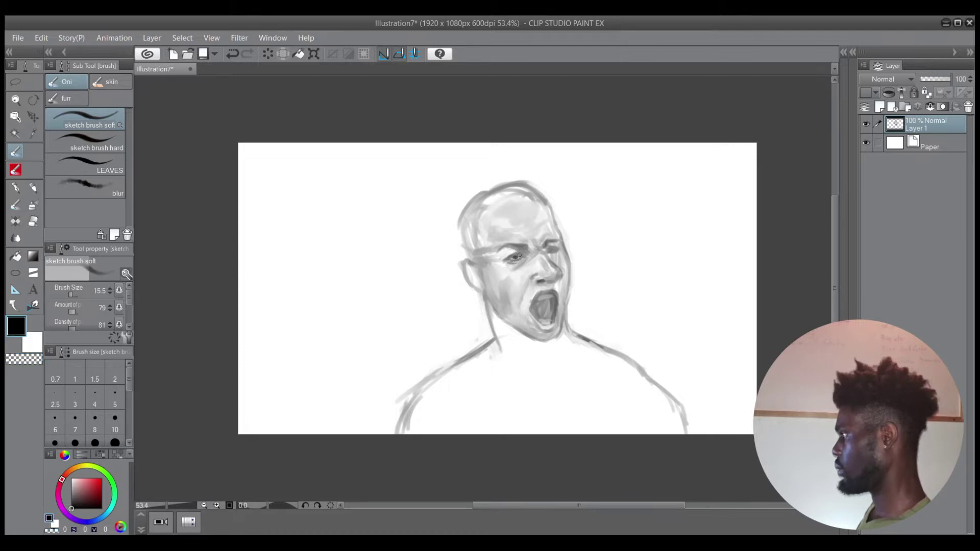
{"action": "left_click_drag", "start_coordinate": [517, 259], "coordinate": [513, 257]}
{"action": "key", "text": "c"}
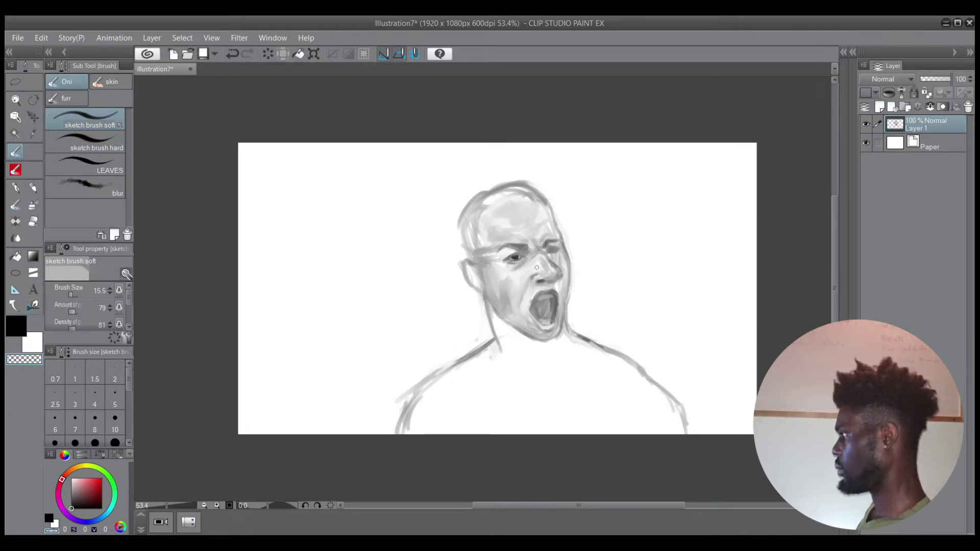
Define the far eye with alternating black and transparent strokes at brush sizes 15.5 and 18.9
{"action": "key", "text": "c"}
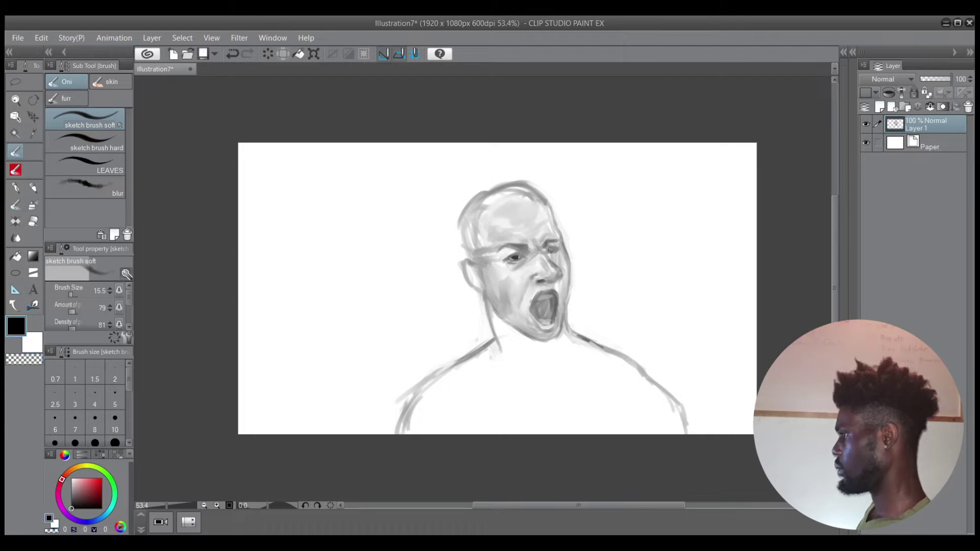
{"action": "key", "text": "c"}
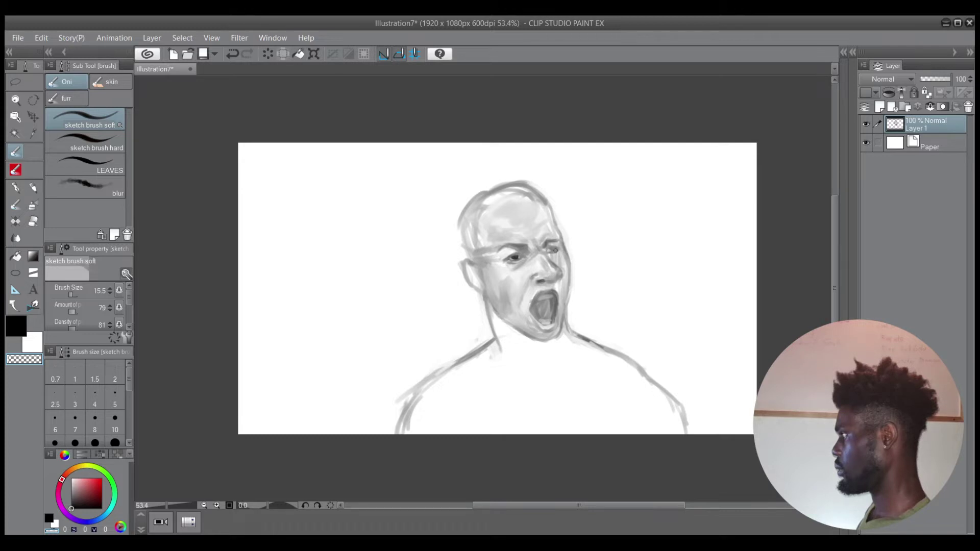
{"action": "key", "text": "c"}
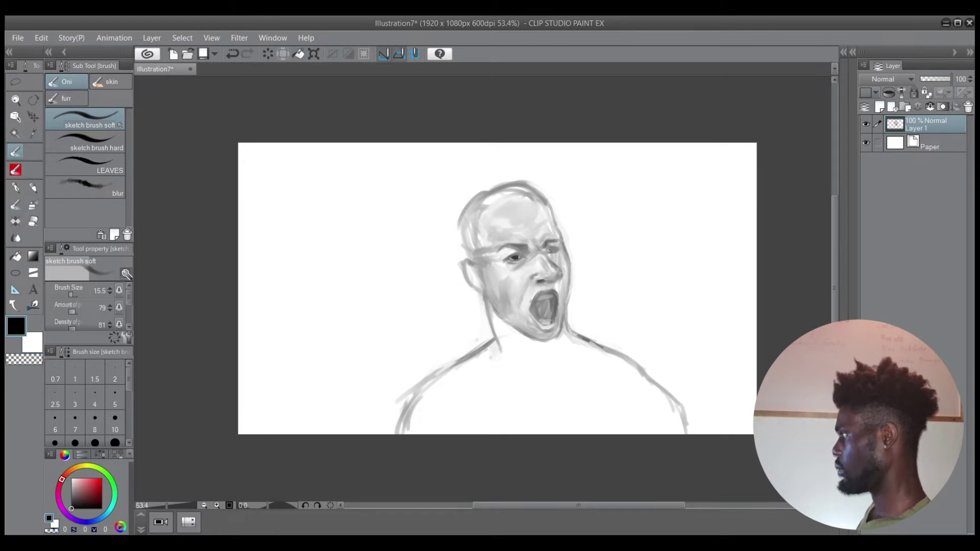
{"action": "left_click_drag", "start_coordinate": [559, 246], "coordinate": [563, 245], "text": "ctrl+alt"}
{"action": "key", "text": "c"}
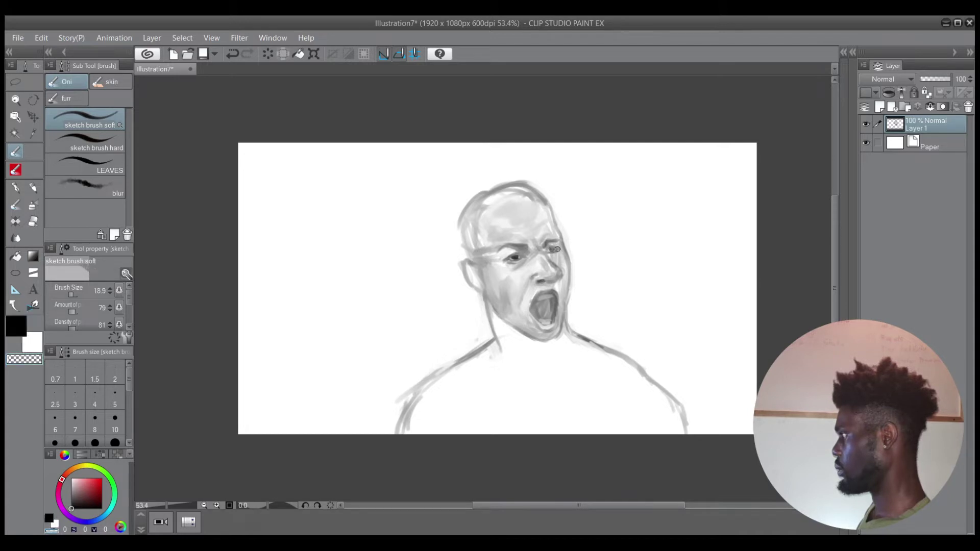
{"action": "key", "text": "c"}
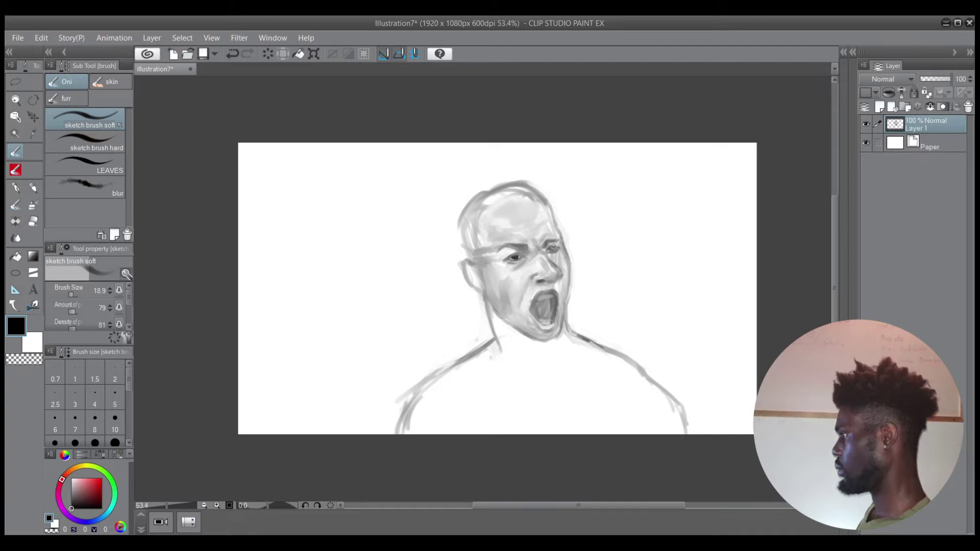
Darken the brow, upper lid and pupil of the eye nearest the ear, using brush sizes 21.4 and 14.0
{"action": "key", "text": "]"}
{"action": "key", "text": "bracketleft"}
{"action": "key", "text": "bracketleft"}
{"action": "key", "text": "bracketleft"}
{"action": "key", "text": "c"}
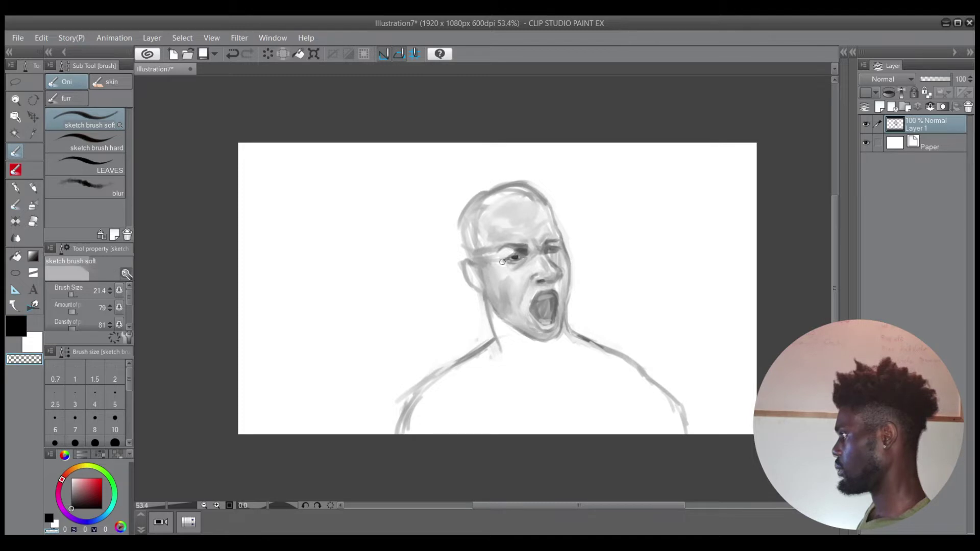
{"action": "key", "text": "c"}
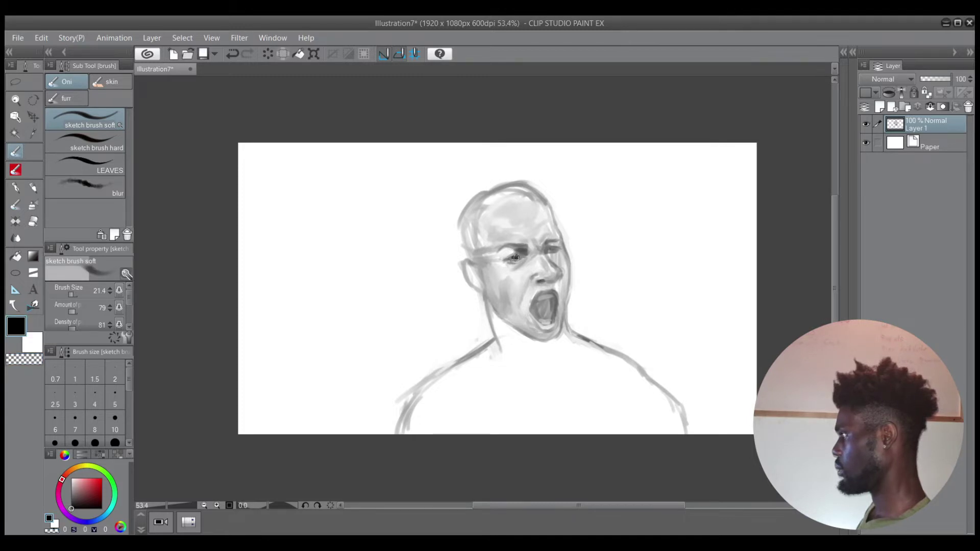
{"action": "key", "text": "ctrl+z"}
{"action": "left_click_drag", "start_coordinate": [516, 257], "coordinate": [517, 256]}
{"action": "key", "text": "c"}
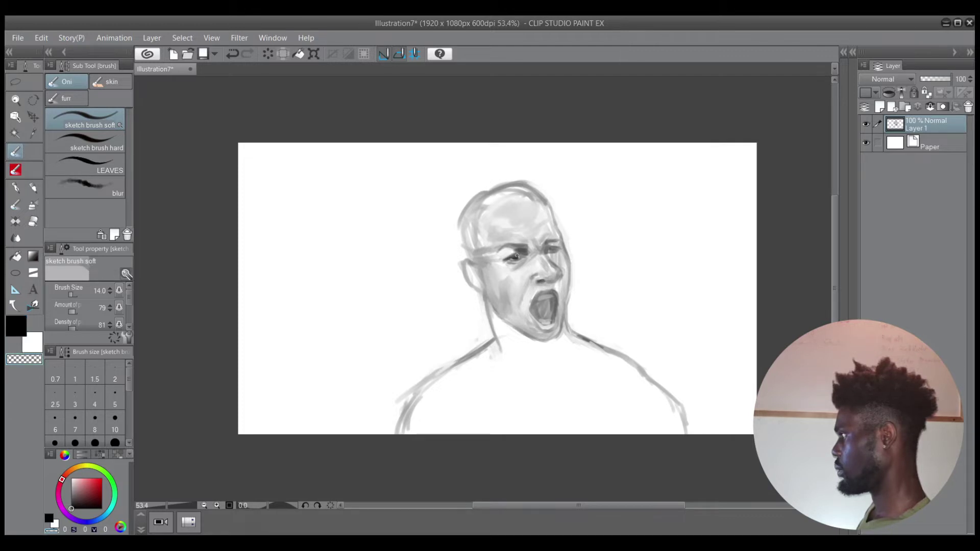
Darken the lid and pupil of the far eye and clean its outer corner at brush size 14.0
{"action": "key", "text": "c"}
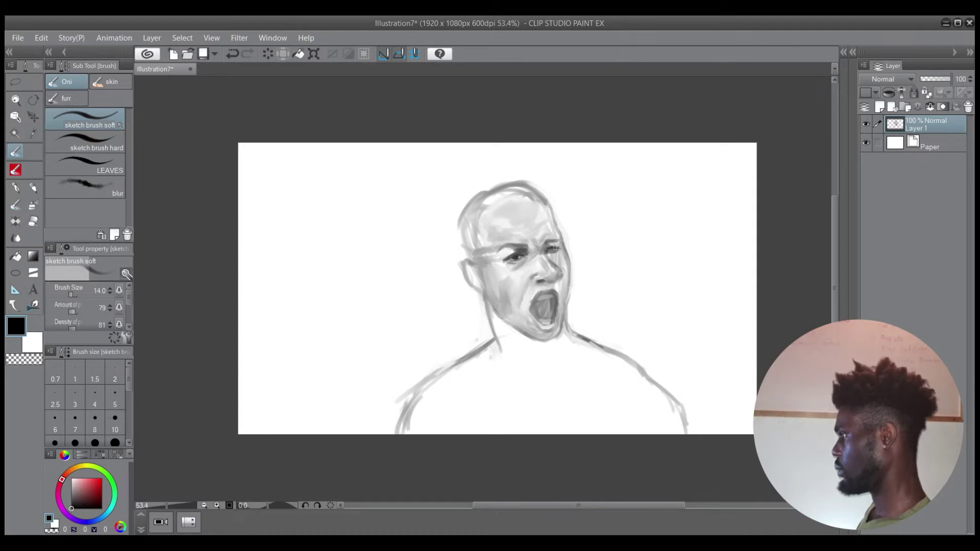
{"action": "key", "text": "c"}
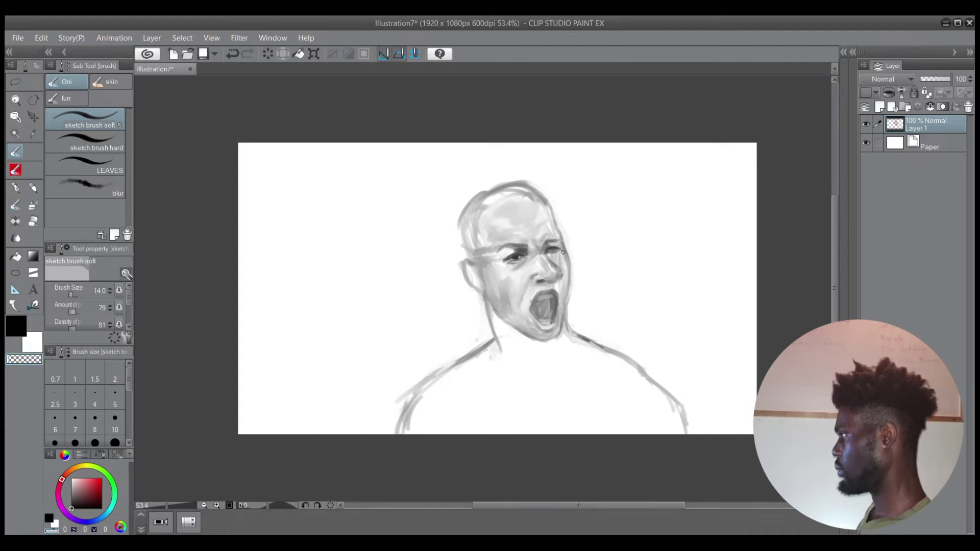
{"action": "key", "text": "c"}
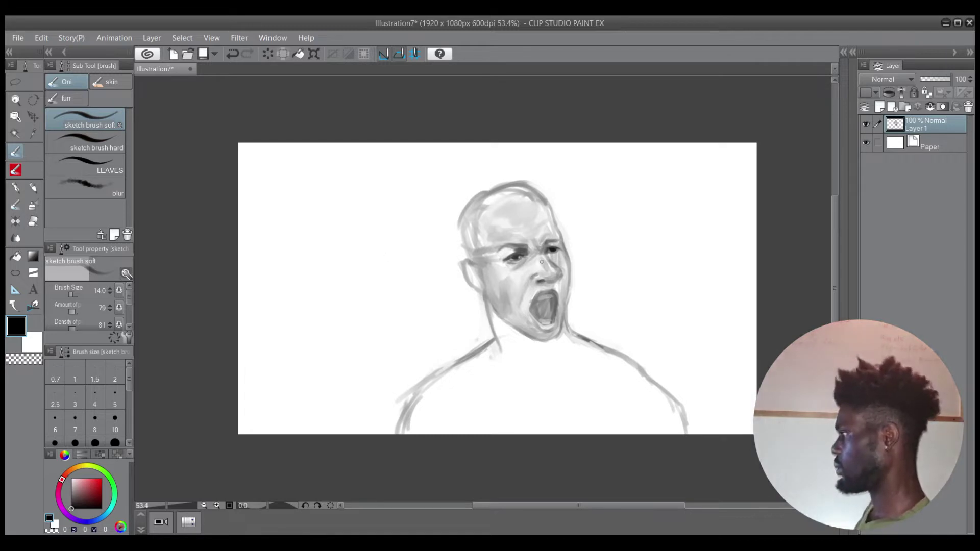
Darken the nostrils and lighten the nose wing with black and transparent strokes at brush size 17.7
{"action": "key", "text": "]"}
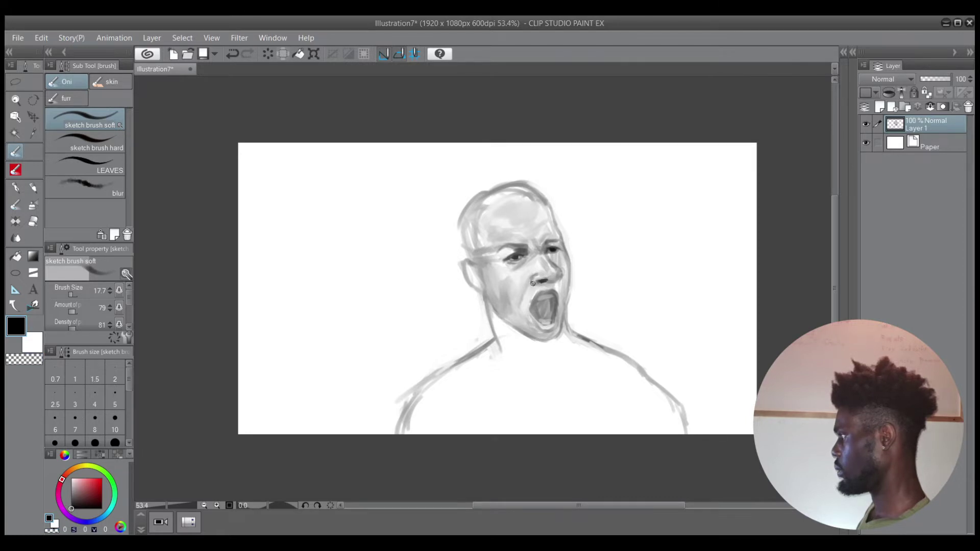
{"action": "key", "text": "c"}
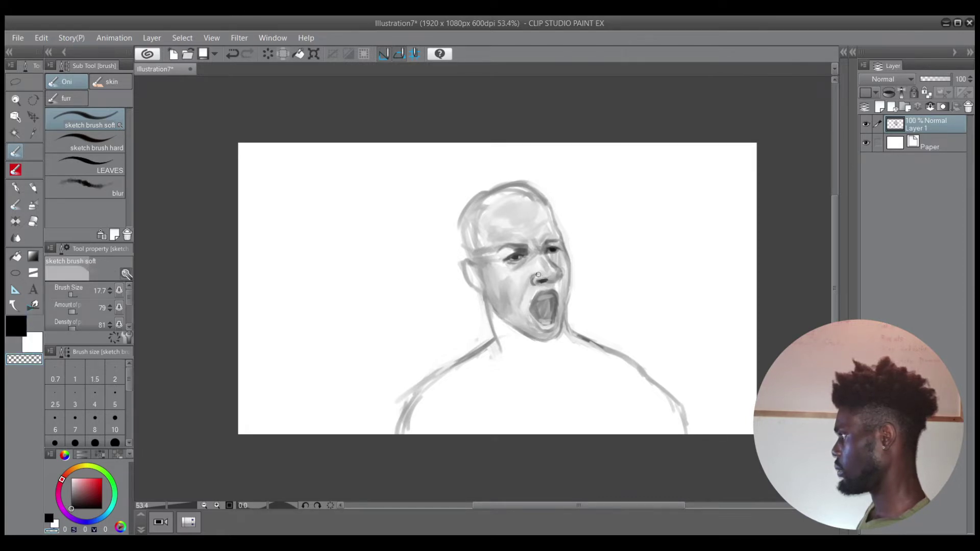
{"action": "key", "text": "c"}
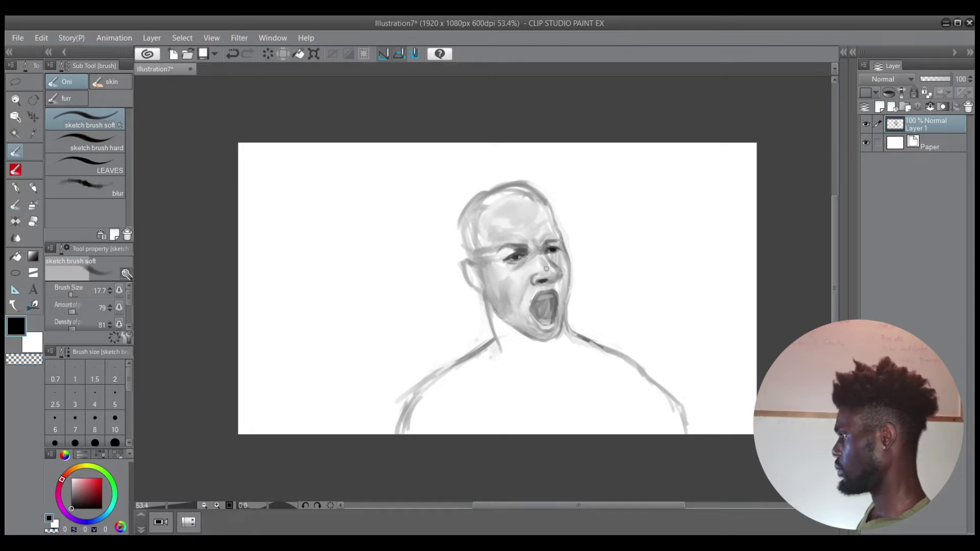
Smooth the cheek shading in black at brush size 70.7 and block in the neck shadows below the jaw
{"action": "key", "text": "]"}
{"action": "mouse_move", "coordinate": [509, 270]}
{"action": "left_mouse_down", "text": "ctrl+alt"}
{"action": "mouse_move", "coordinate": [494, 259]}
{"action": "mouse_move", "coordinate": [507, 246]}
{"action": "mouse_move", "coordinate": [493, 262]}
{"action": "mouse_move", "coordinate": [487, 255]}
{"action": "mouse_move", "coordinate": [503, 304]}
{"action": "mouse_move", "coordinate": [519, 276]}
{"action": "mouse_move", "coordinate": [518, 288]}
{"action": "left_mouse_up", "text": "ctrl+alt"}
{"action": "key", "text": "]"}
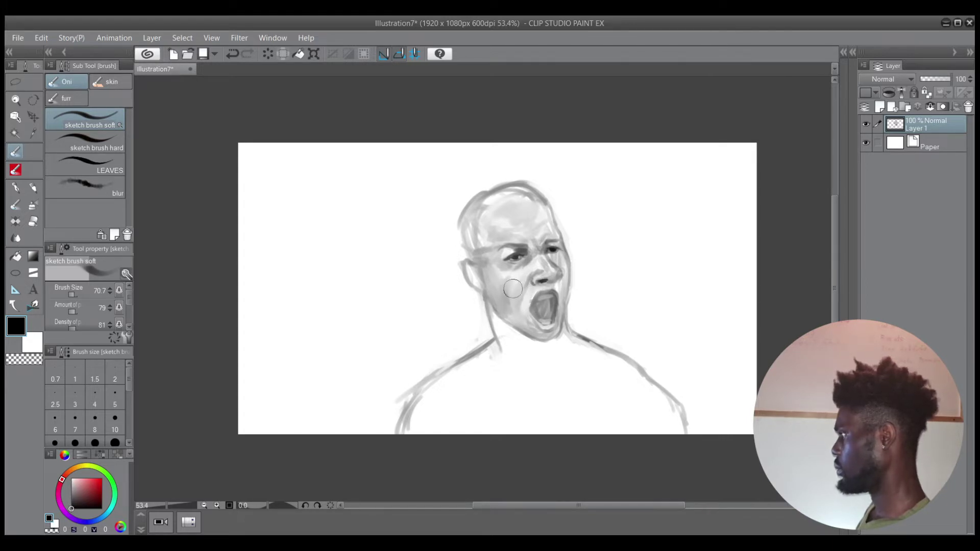
{"action": "mouse_move", "coordinate": [510, 287]}
{"action": "left_mouse_down"}
{"action": "mouse_move", "coordinate": [517, 320]}
{"action": "mouse_move", "coordinate": [530, 321]}
{"action": "mouse_move", "coordinate": [506, 311]}
{"action": "mouse_move", "coordinate": [527, 335]}
{"action": "mouse_move", "coordinate": [505, 326]}
{"action": "mouse_move", "coordinate": [523, 356]}
{"action": "mouse_move", "coordinate": [515, 350]}
{"action": "mouse_move", "coordinate": [510, 332]}
{"action": "mouse_move", "coordinate": [523, 357]}
{"action": "mouse_move", "coordinate": [538, 344]}
{"action": "mouse_move", "coordinate": [528, 341]}
{"action": "mouse_move", "coordinate": [533, 360]}
{"action": "mouse_move", "coordinate": [534, 342]}
{"action": "mouse_move", "coordinate": [525, 347]}
{"action": "mouse_move", "coordinate": [534, 363]}
{"action": "mouse_move", "coordinate": [546, 343]}
{"action": "mouse_move", "coordinate": [536, 339]}
{"action": "mouse_move", "coordinate": [548, 340]}
{"action": "mouse_move", "coordinate": [544, 349]}
{"action": "mouse_move", "coordinate": [555, 345]}
{"action": "mouse_move", "coordinate": [537, 343]}
{"action": "mouse_move", "coordinate": [557, 338]}
{"action": "mouse_move", "coordinate": [529, 378]}
{"action": "mouse_move", "coordinate": [502, 346]}
{"action": "mouse_move", "coordinate": [519, 360]}
{"action": "mouse_move", "coordinate": [508, 337]}
{"action": "mouse_move", "coordinate": [529, 363]}
{"action": "mouse_move", "coordinate": [560, 340]}
{"action": "mouse_move", "coordinate": [537, 377]}
{"action": "left_mouse_up"}
Darken the upper lip at brush size 32.5 and lighten the lower teeth with transparent strokes at sizes 34.1 and 23.8
{"action": "key", "text": "]"}
{"action": "left_click_drag", "start_coordinate": [557, 297], "coordinate": [552, 297]}
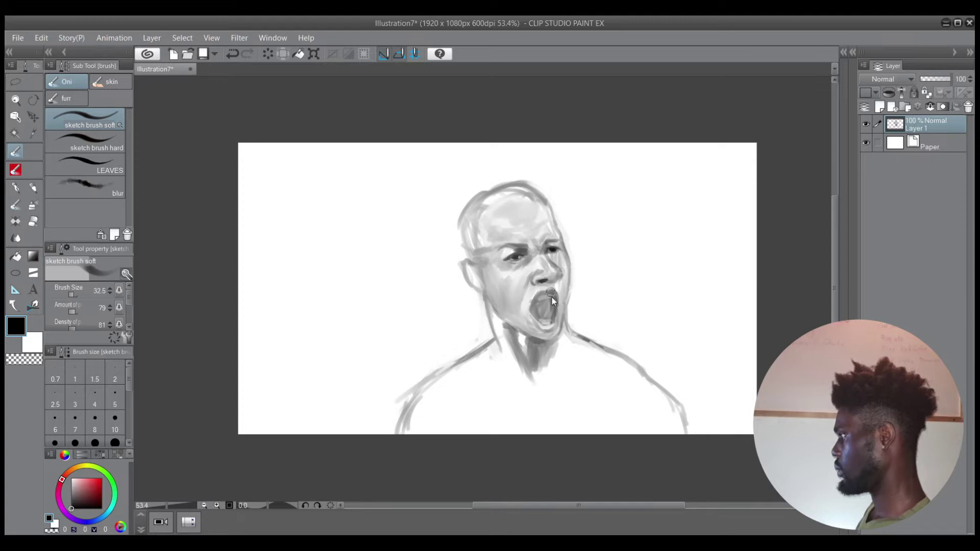
{"action": "key", "text": "c"}
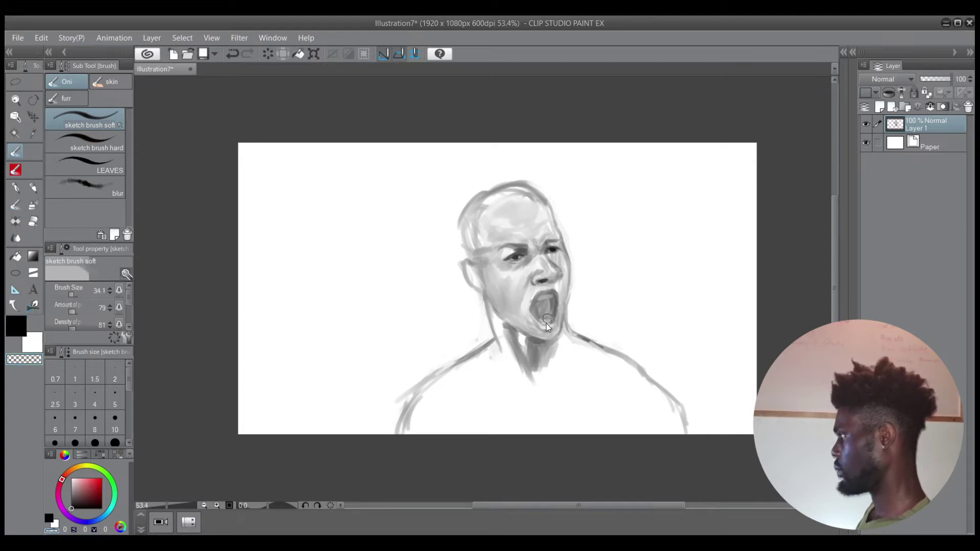
{"action": "key", "text": "bracketleft"}
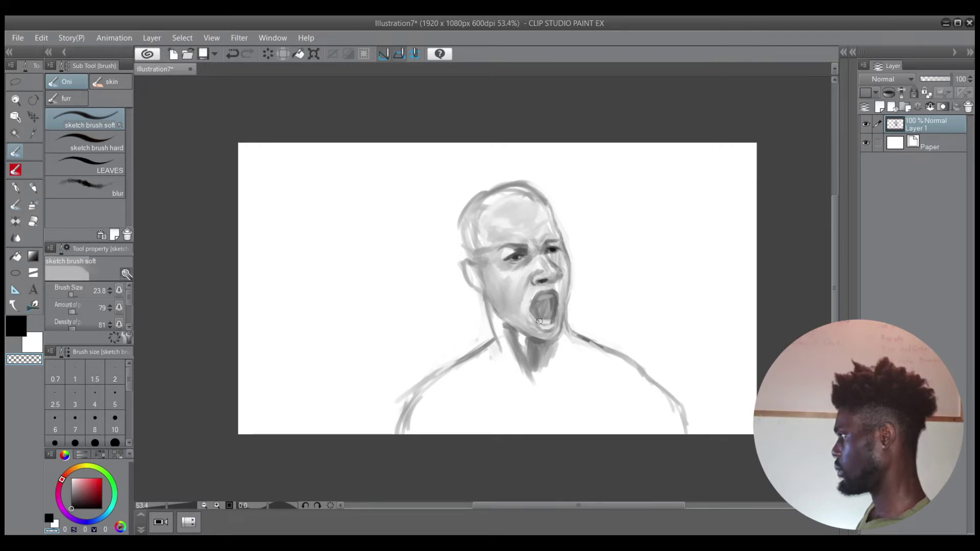
{"action": "key", "text": "c"}
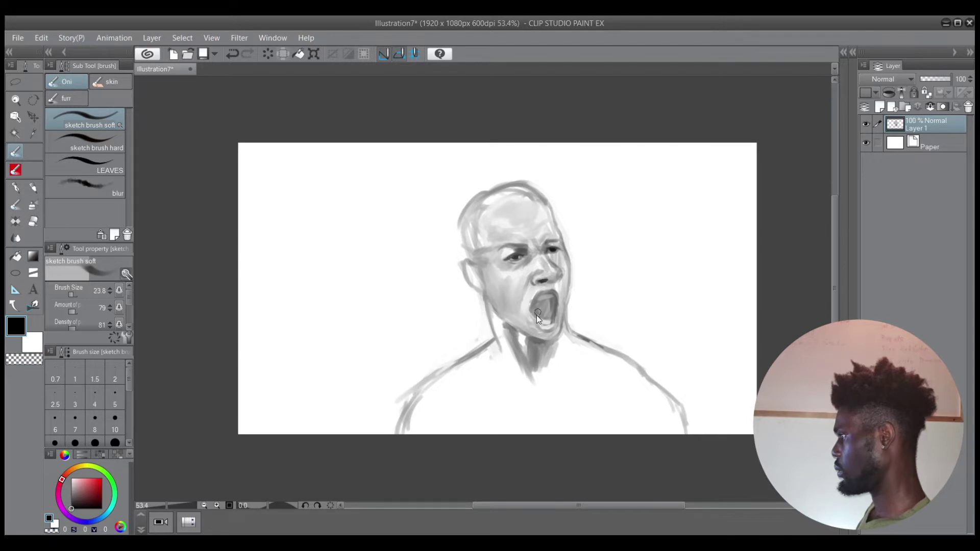
Refine the lower lip and mouth interior with transparent and black strokes at brush sizes 22.3 and 21.0
{"action": "key", "text": "bracketleft"}
{"action": "key", "text": "c"}
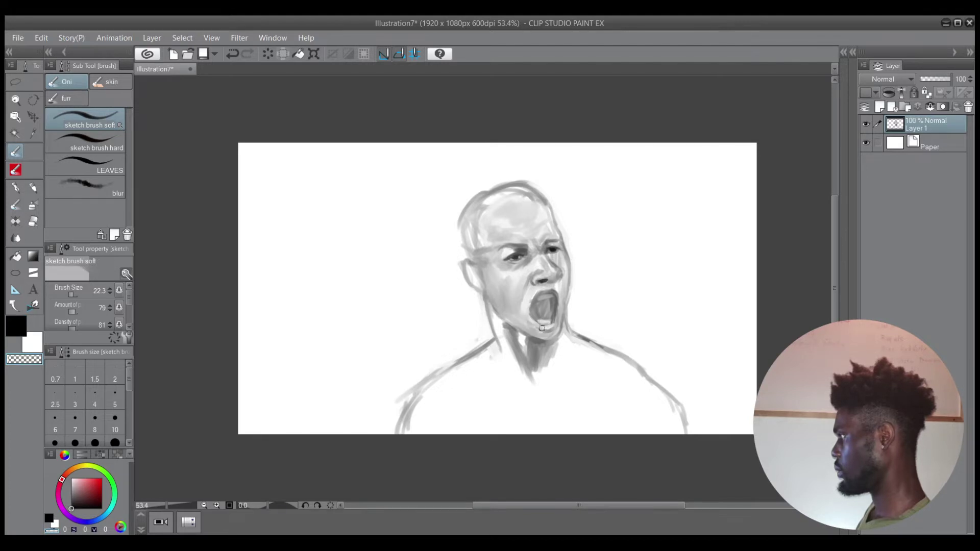
{"action": "key", "text": "c"}
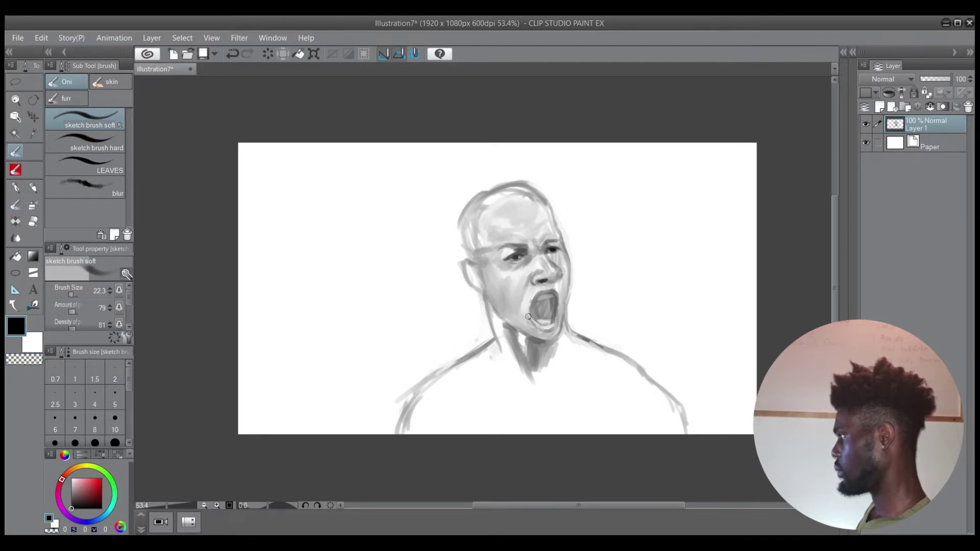
{"action": "key", "text": "c"}
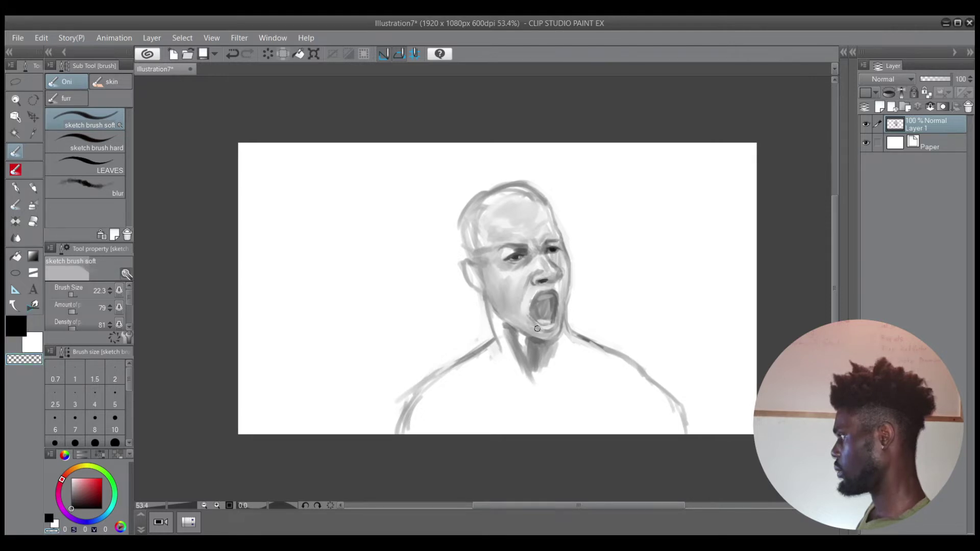
{"action": "key", "text": "c"}
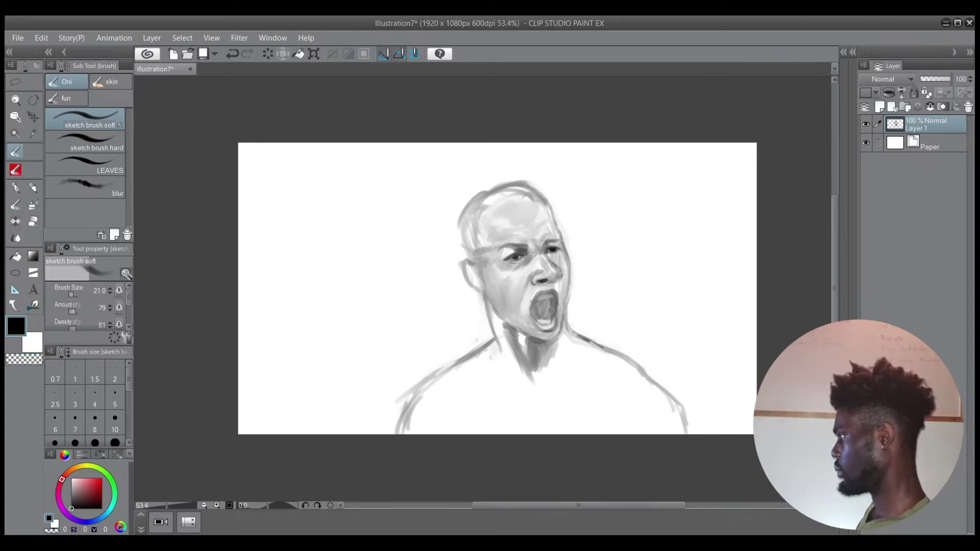
Refine the inner edge of the open mouth with alternating transparent and black strokes at brush size 21.0
{"action": "key", "text": "c"}
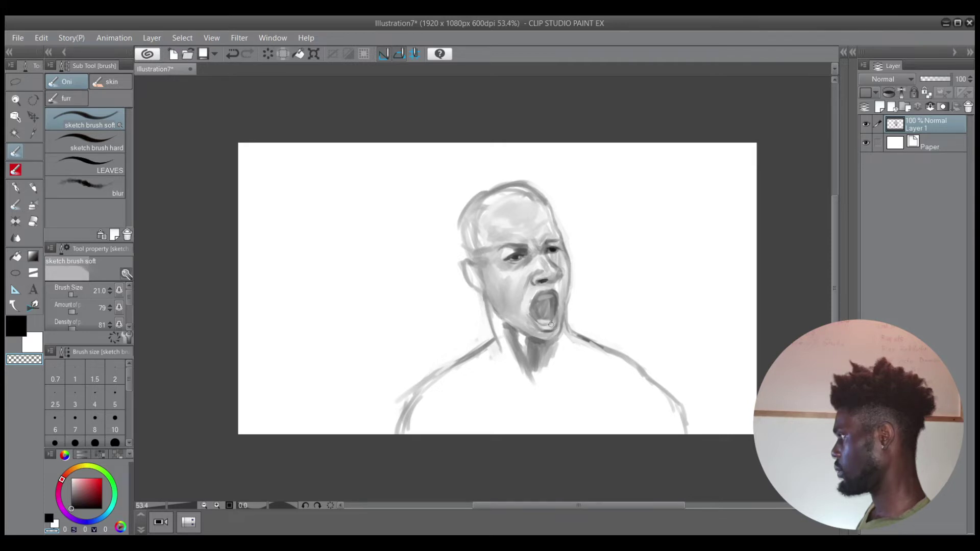
{"action": "key", "text": "c"}
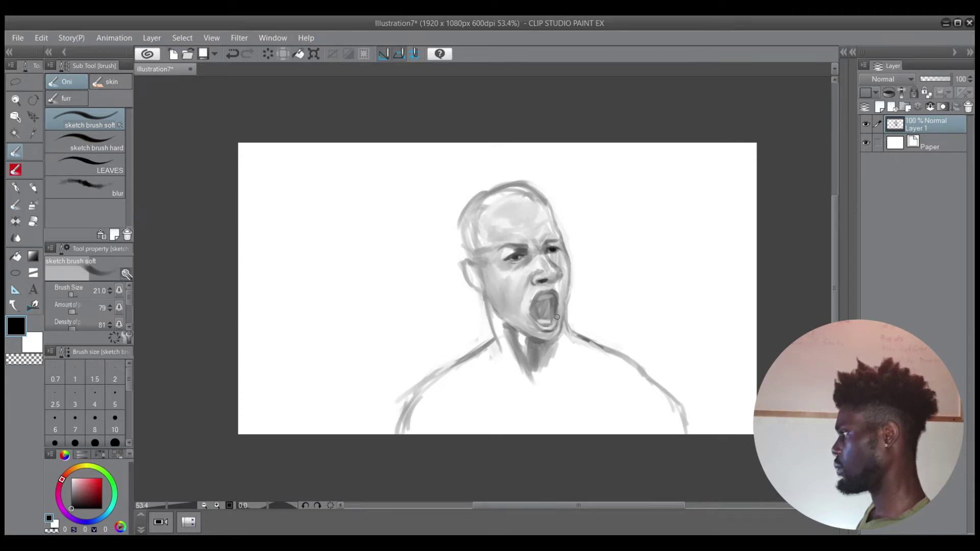
{"action": "key", "text": "c"}
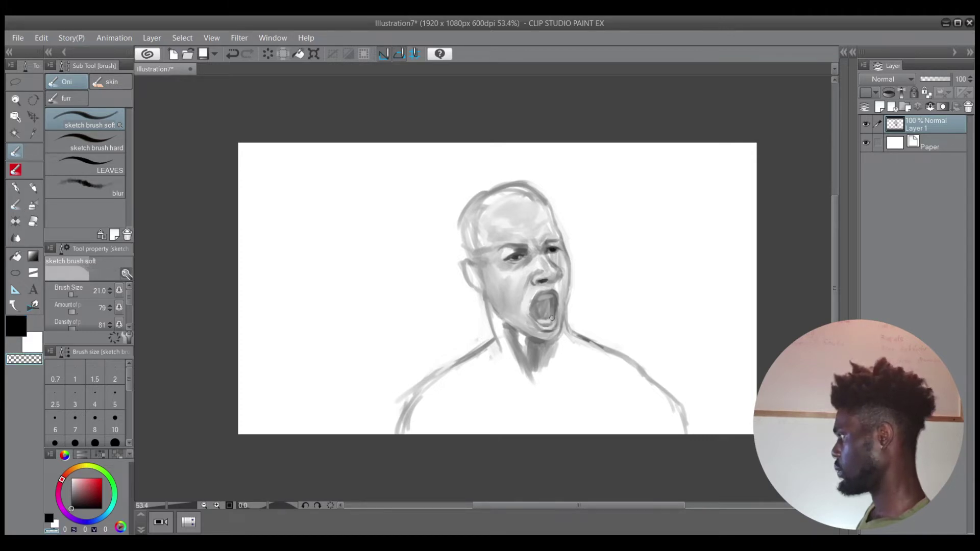
{"action": "key", "text": "c"}
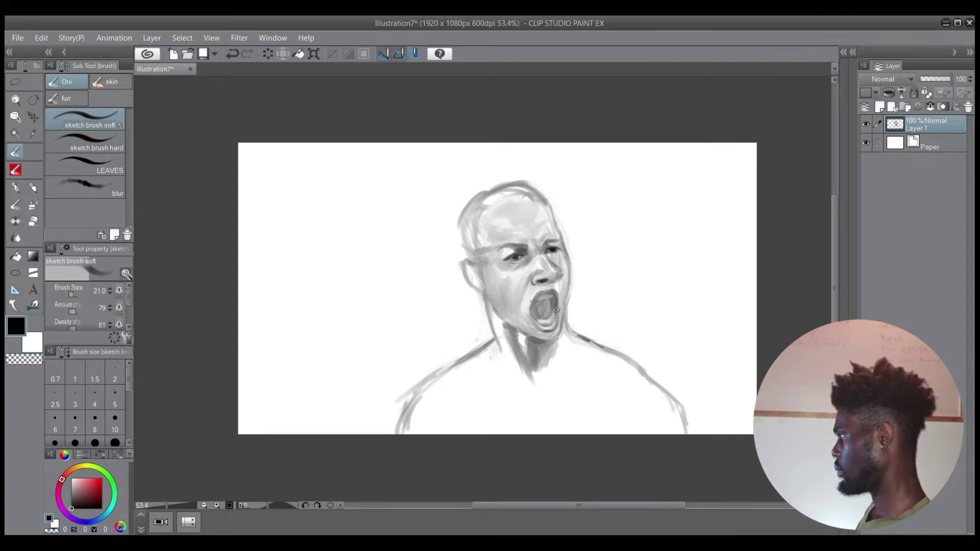
Deepen the dark interior of the open mouth with black strokes, finishing at brush size 18.9
{"action": "left_click_drag", "start_coordinate": [554, 307], "coordinate": [551, 305], "text": "ctrl+alt"}
{"action": "key", "text": "bracketright"}
{"action": "key", "text": "bracketright"}
{"action": "key", "text": "bracketright"}
{"action": "key", "text": "bracketright"}
{"action": "key", "text": "bracketright"}
{"action": "key", "text": "bracketleft"}
{"action": "key", "text": "bracketleft"}
{"action": "key", "text": "["}
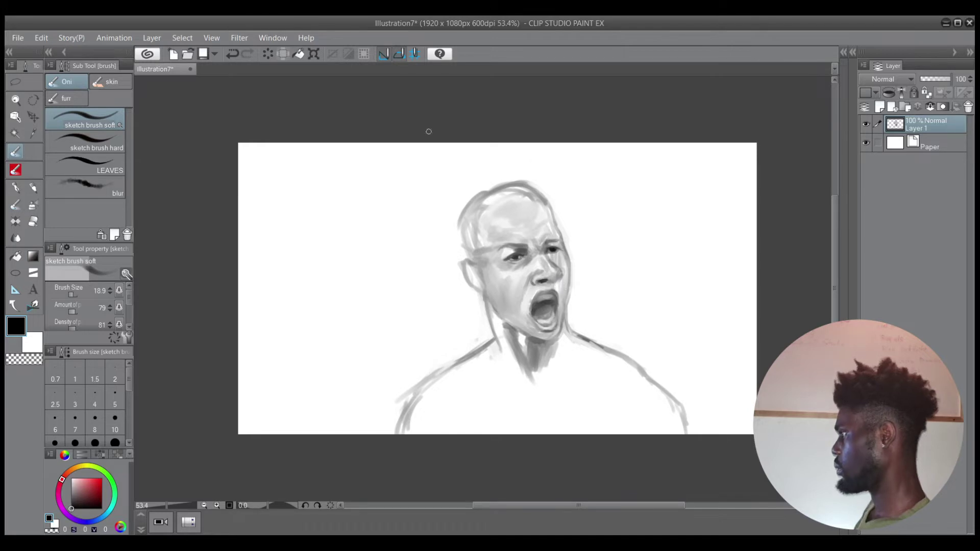
Flip the canvas view horizontally to check the face's proportions, and flip it back
{"action": "left_click", "coordinate": [203, 38]}
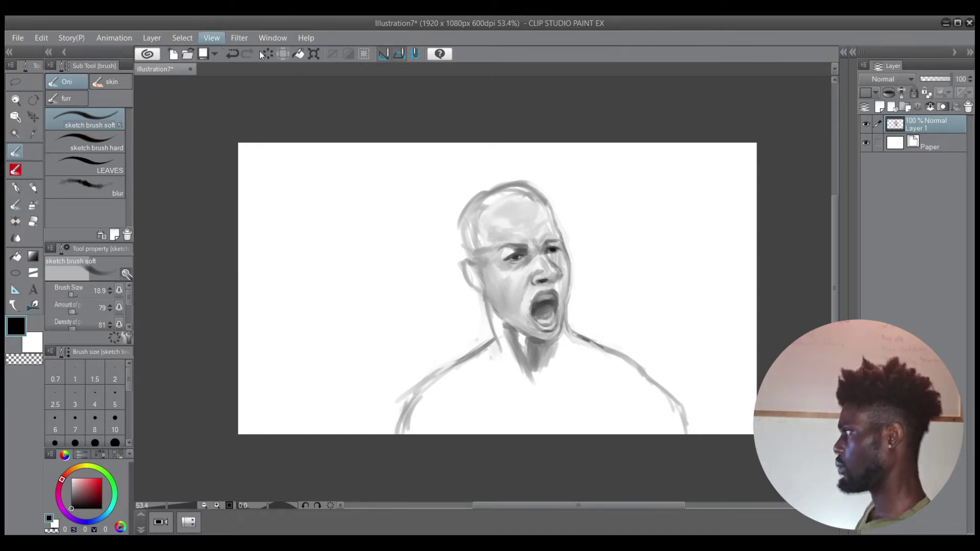
{"action": "left_click", "coordinate": [487, 138]}
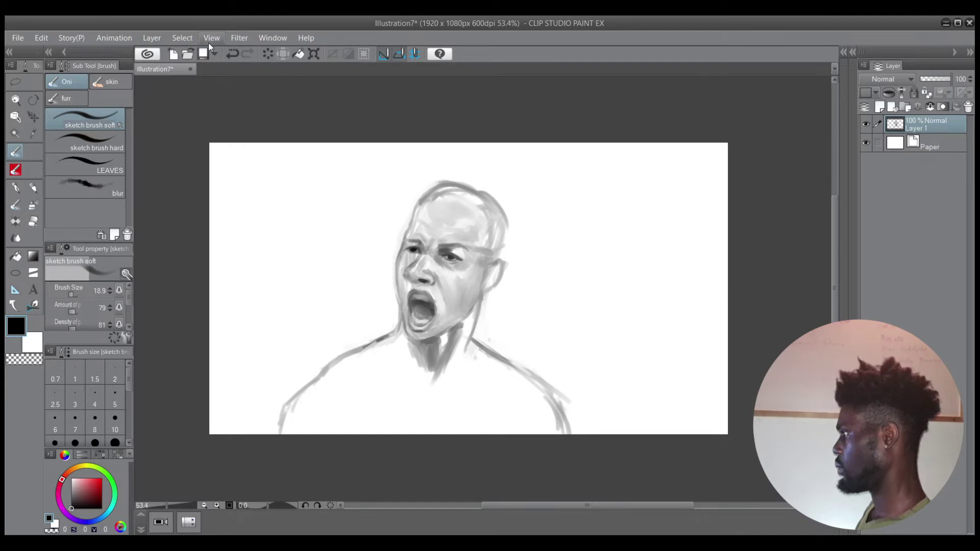
{"action": "left_click", "coordinate": [471, 134]}
Reshape the outer contour of the far cheek with black and transparent strokes at brush size 25.9
{"action": "key", "text": "]"}
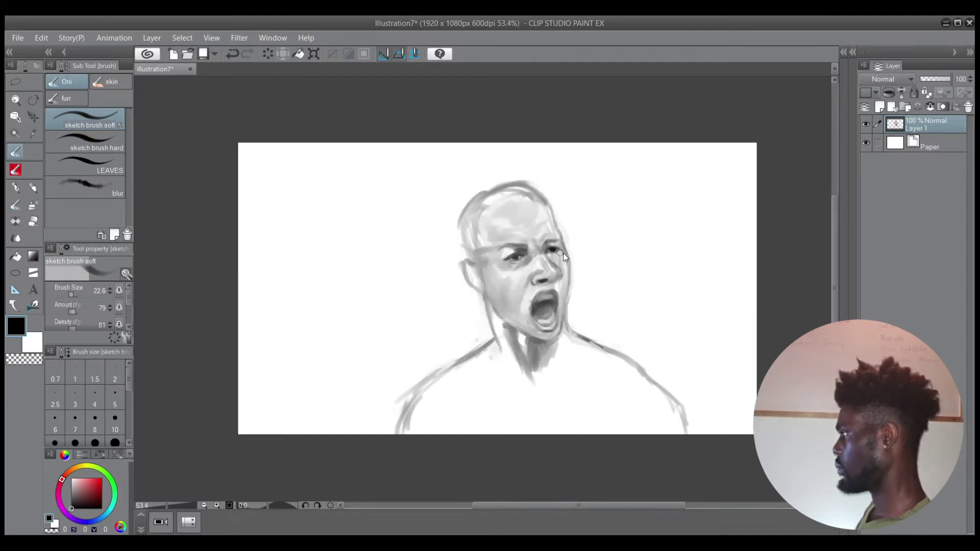
{"action": "key", "text": "]"}
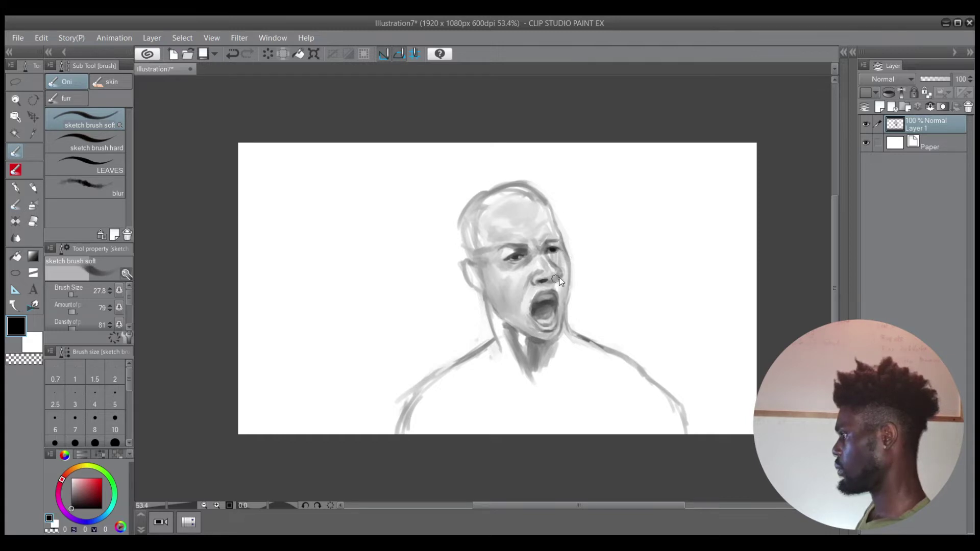
{"action": "key", "text": "bracketleft"}
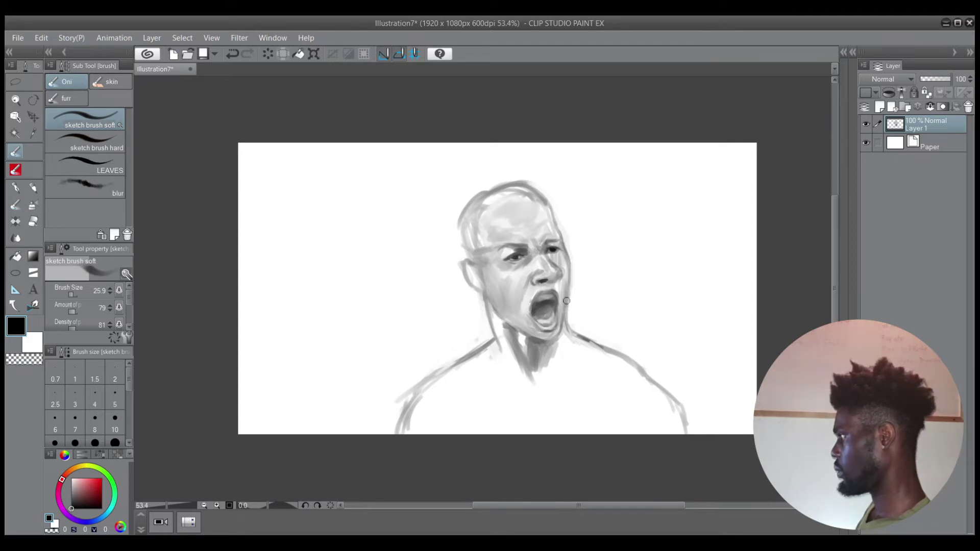
{"action": "key", "text": "c"}
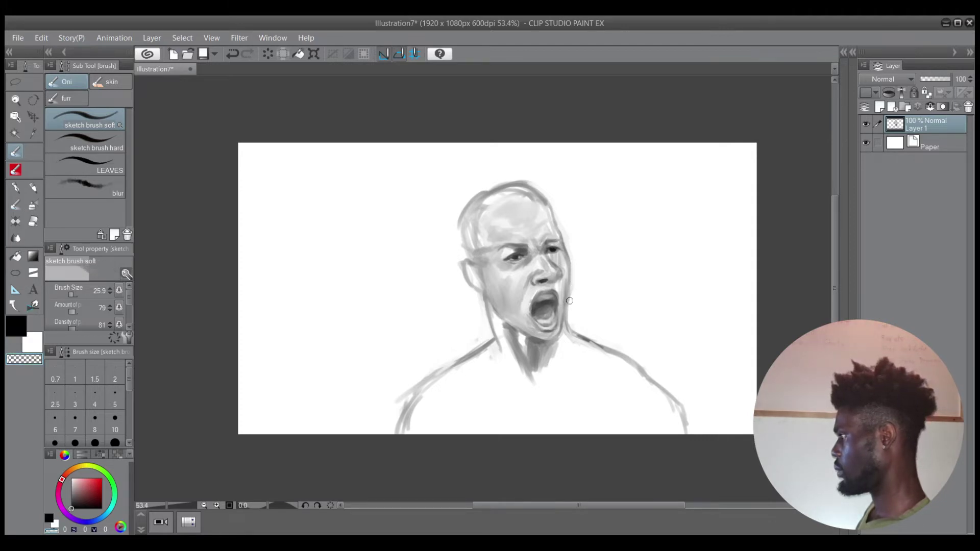
{"action": "key", "text": "c"}
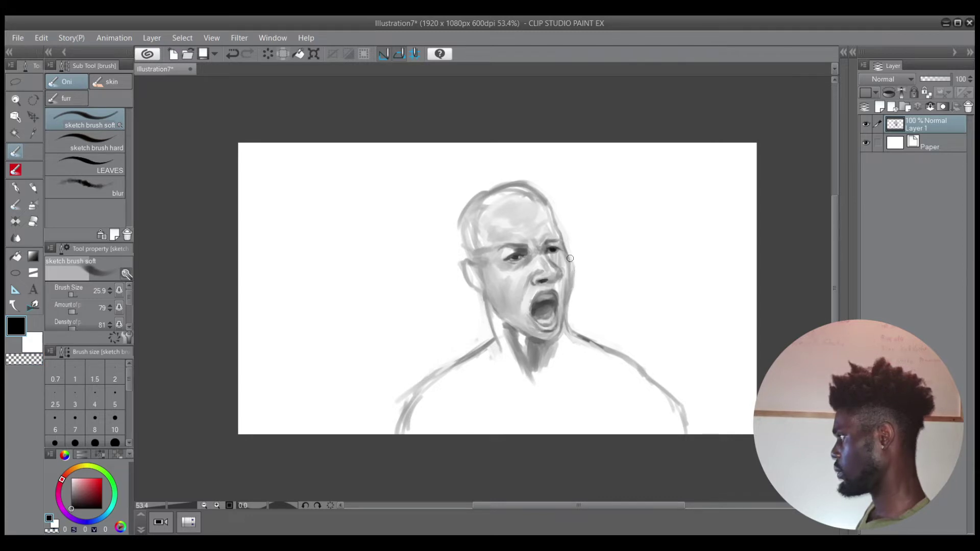
{"action": "key", "text": "c"}
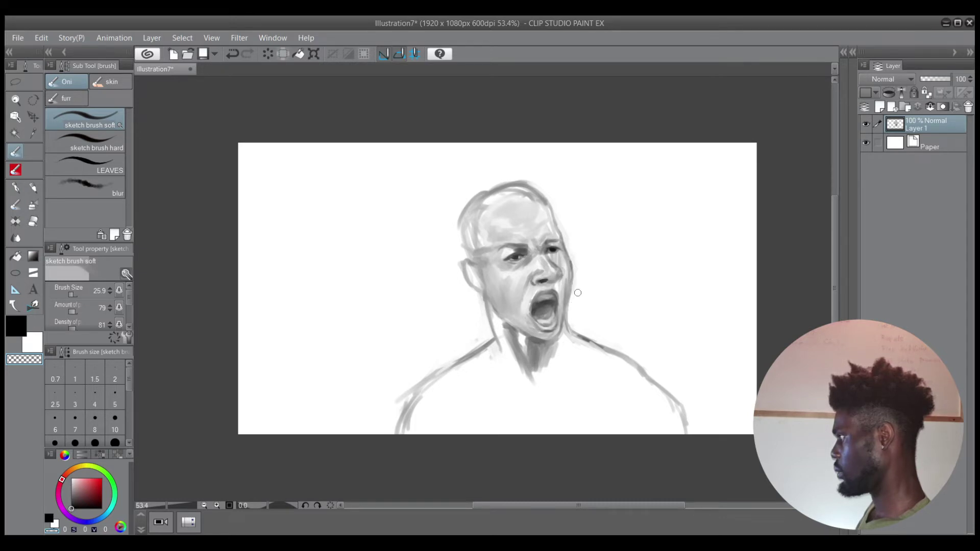
{"action": "key", "text": "c"}
{"action": "key", "text": "c"}
{"action": "key", "text": "c"}
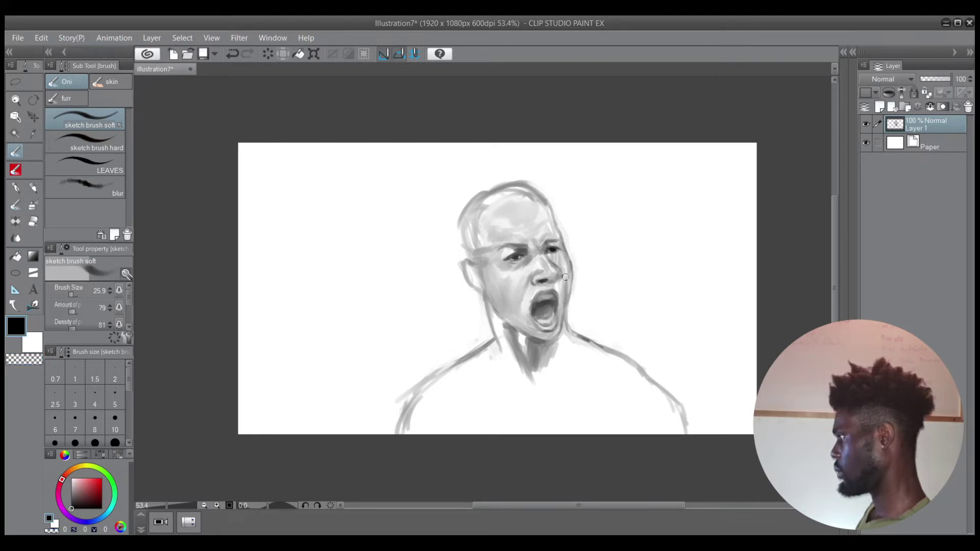
Clean up the fold beside the nose and the cheekbone contour near the far eye at brush size 19.9
{"action": "left_click_drag", "start_coordinate": [560, 290], "coordinate": [559, 274], "text": "ctrl+alt"}
{"action": "key", "text": "c"}
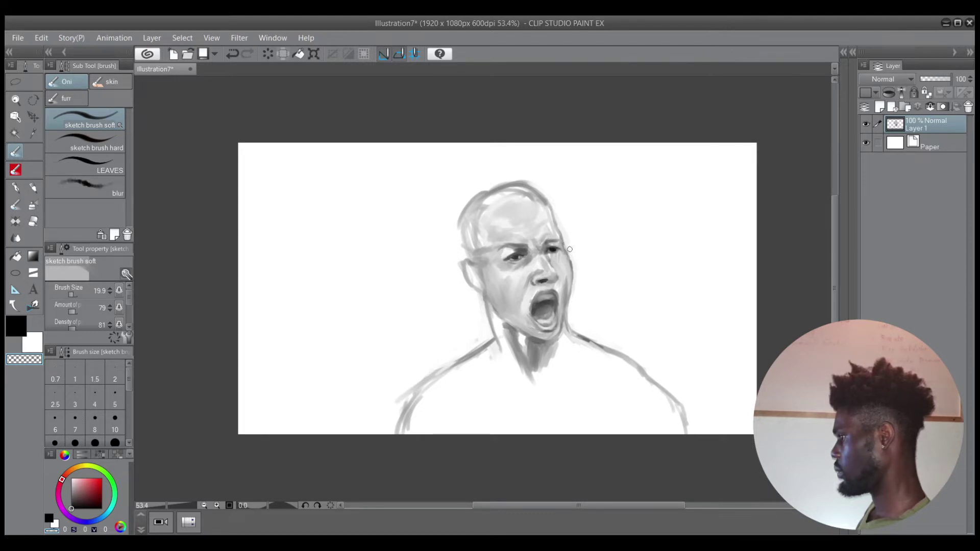
{"action": "key", "text": "c"}
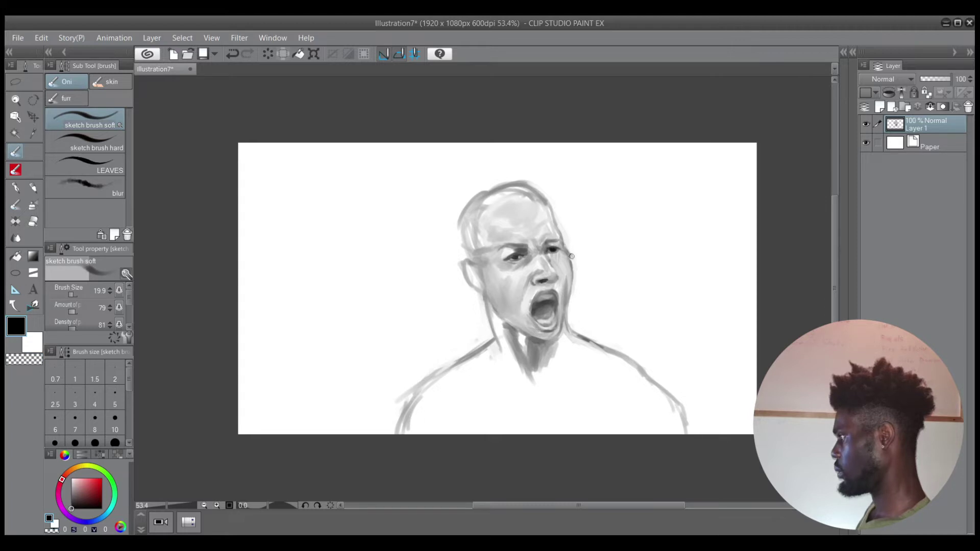
{"action": "key", "text": "ctrl+z"}
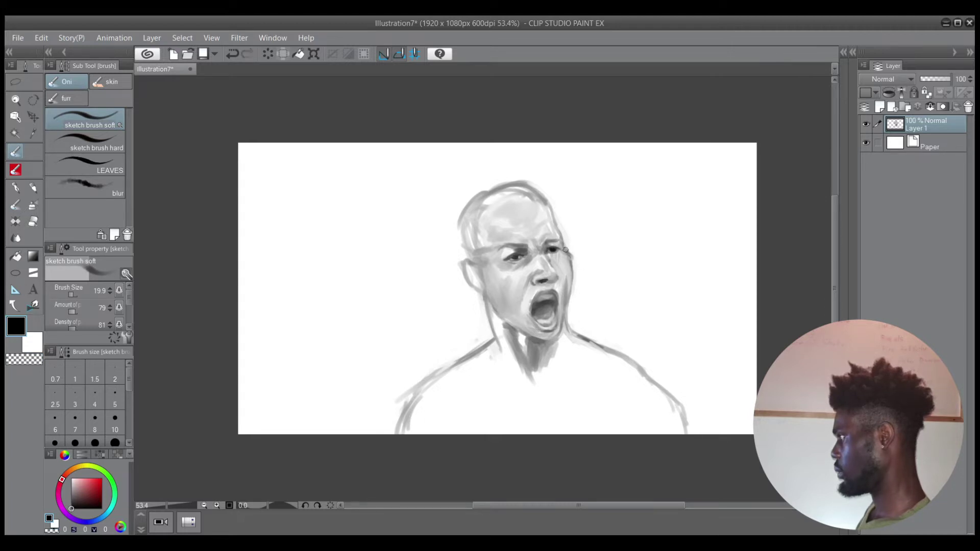
{"action": "key", "text": "c"}
{"action": "key", "text": "c"}
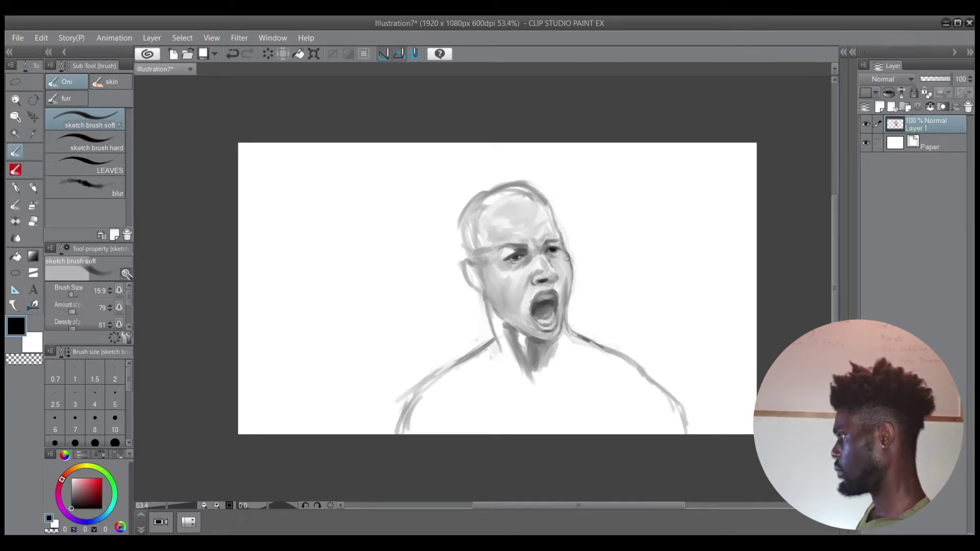
Shade the far cheek between the nose and the face contour in black at brush size 37.6
{"action": "key", "text": "]"}
{"action": "left_click_drag", "start_coordinate": [556, 264], "coordinate": [565, 269]}
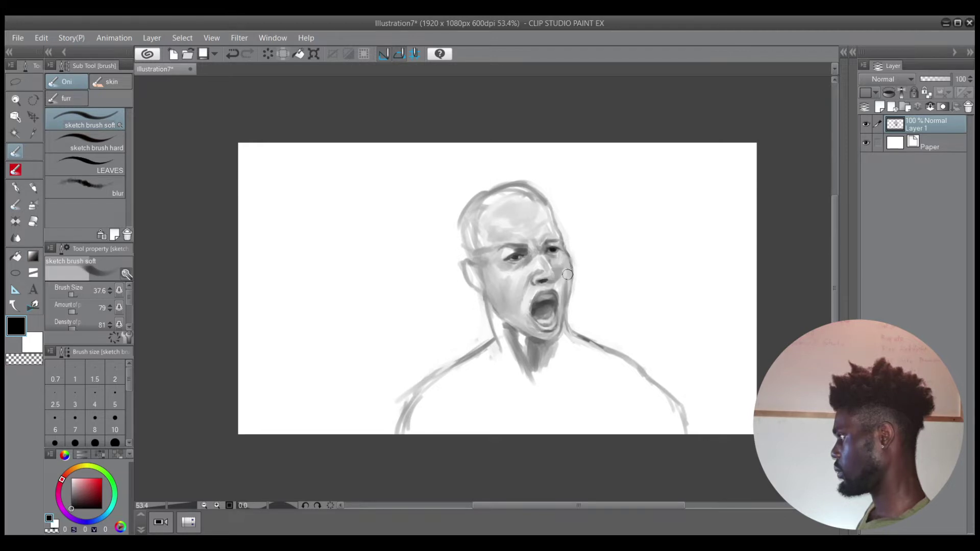
{"action": "key", "text": "bracketleft"}
{"action": "key", "text": "bracketright"}
{"action": "key", "text": "bracketright"}
{"action": "key", "text": "bracketright"}
{"action": "key", "text": "bracketleft"}
{"action": "key", "text": "bracketleft"}
{"action": "key", "text": "bracketleft"}
{"action": "key", "text": "bracketleft"}
{"action": "key", "text": "bracketleft"}
{"action": "key", "text": "bracketleft"}
{"action": "key", "text": "bracketleft"}
Lighten the area around the nose tip and wing with transparent strokes at brush size 49.1
{"action": "key", "text": "c"}
{"action": "key", "text": "bracketright"}
{"action": "key", "text": "bracketright"}
{"action": "key", "text": "bracketright"}
{"action": "key", "text": "bracketright"}
{"action": "key", "text": "bracketright"}
{"action": "key", "text": "bracketright"}
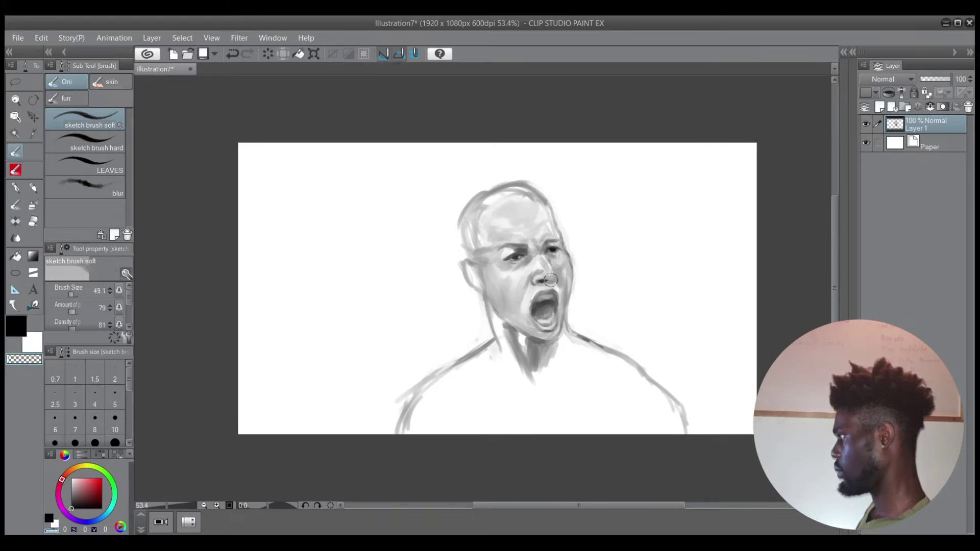
{"action": "key", "text": "bracketleft"}
{"action": "key", "text": "bracketleft"}
Darken the far side of the nose in black at brush sizes 15.5 and 36.7, and soften it with transparent strokes at 36.4
{"action": "key", "text": "c"}
{"action": "key", "text": "bracketleft"}
{"action": "key", "text": "bracketleft"}
{"action": "key", "text": "bracketleft"}
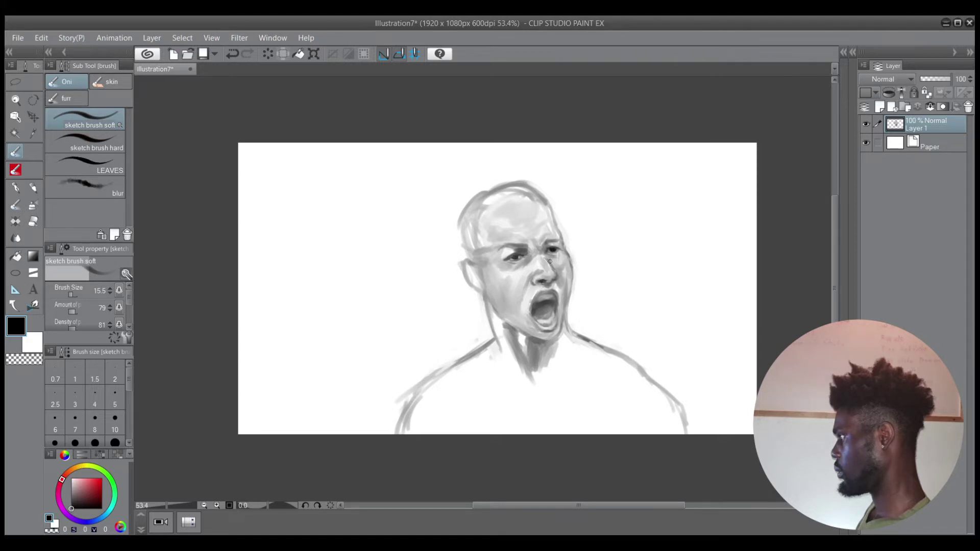
{"action": "left_click_drag", "start_coordinate": [546, 258], "coordinate": [552, 258], "text": "ctrl+alt"}
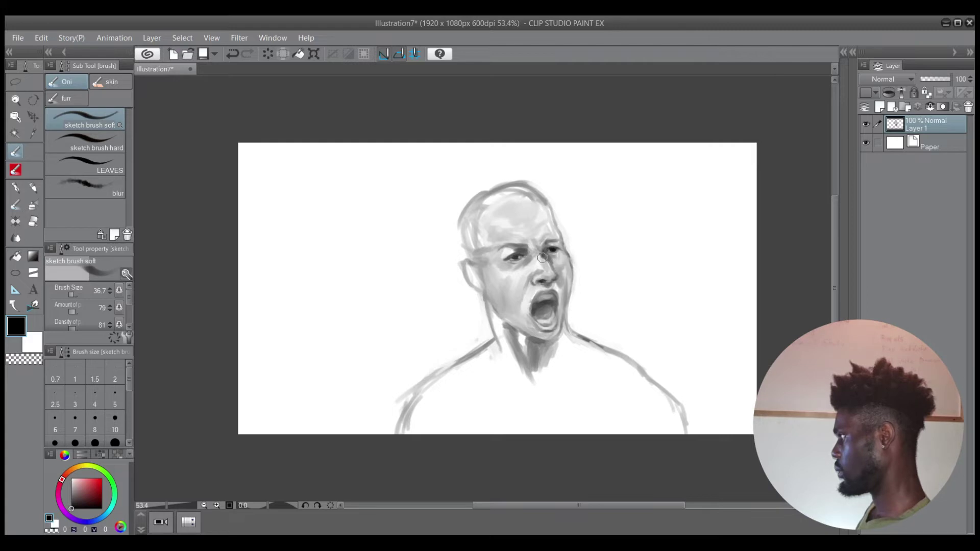
{"action": "key", "text": "c"}
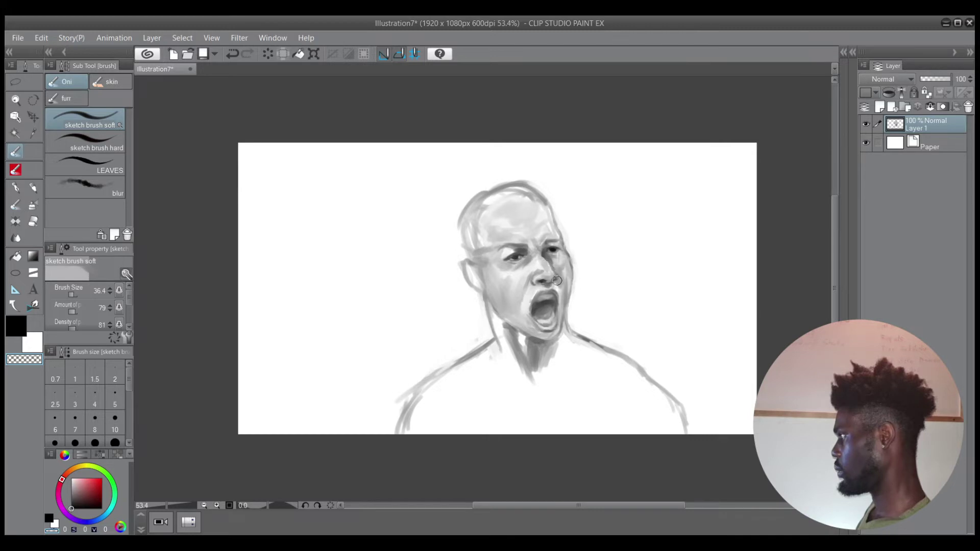
Shade the forehead and brow area in black, reducing the brush size from 73.2 to 53.3 and 41.9
{"action": "key", "text": "c"}
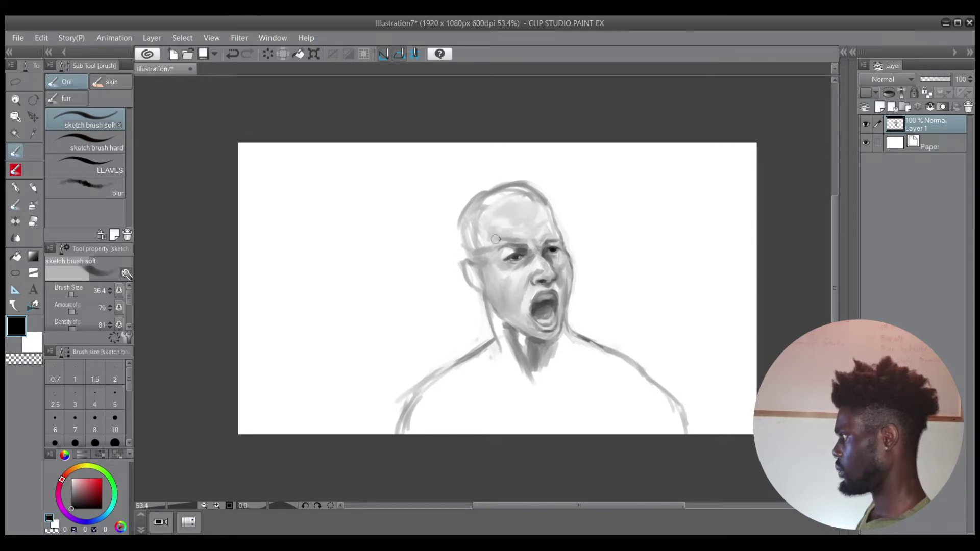
{"action": "mouse_move", "coordinate": [496, 245]}
{"action": "left_mouse_down", "text": "ctrl+alt"}
{"action": "mouse_move", "coordinate": [507, 247]}
{"action": "mouse_move", "coordinate": [504, 234]}
{"action": "left_mouse_up", "text": "ctrl+alt"}
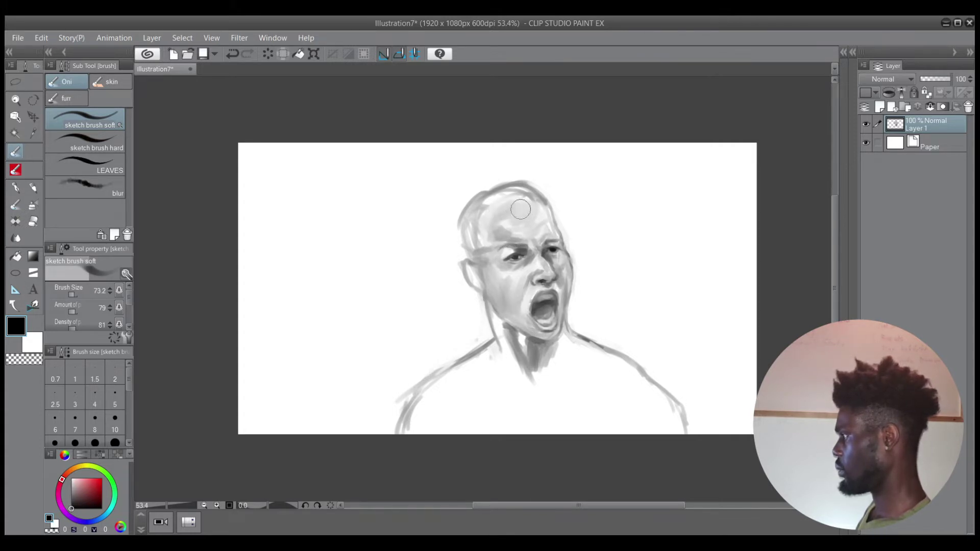
{"action": "mouse_move", "coordinate": [521, 209]}
{"action": "left_mouse_down"}
{"action": "mouse_move", "coordinate": [515, 218]}
{"action": "mouse_move", "coordinate": [537, 233]}
{"action": "left_mouse_up"}
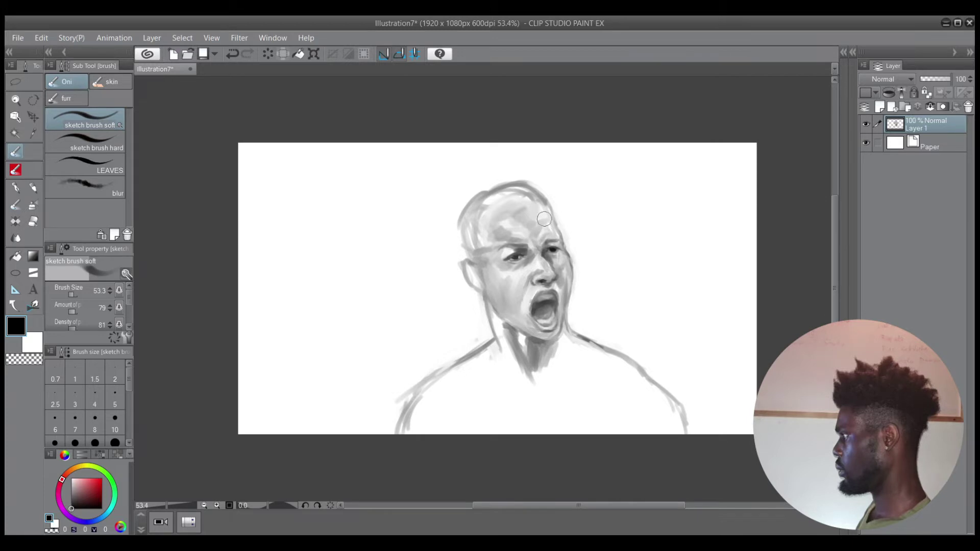
{"action": "key", "text": "bracketleft"}
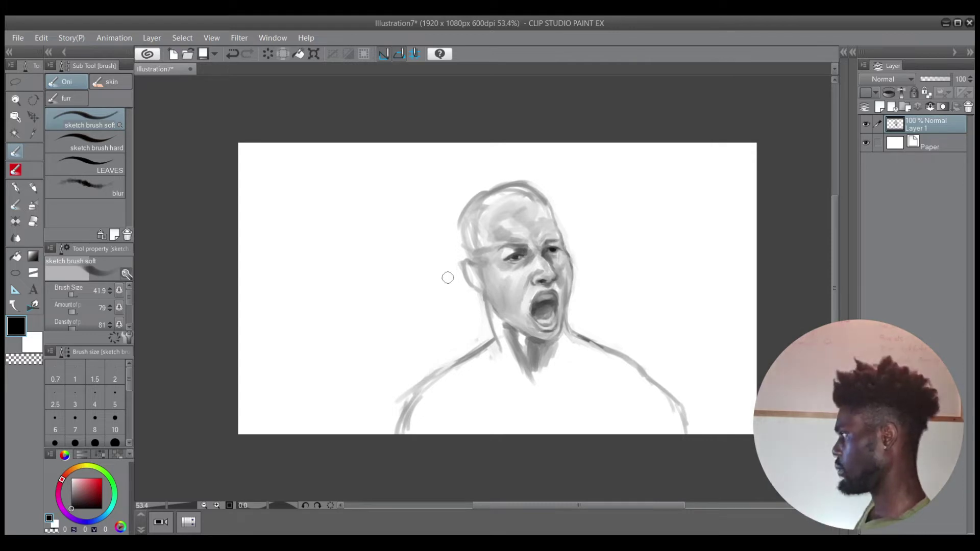
Redraw the ear's outline, from its upper rim to the lobe, in black at brush size 31.5
{"action": "key", "text": "bracketleft"}
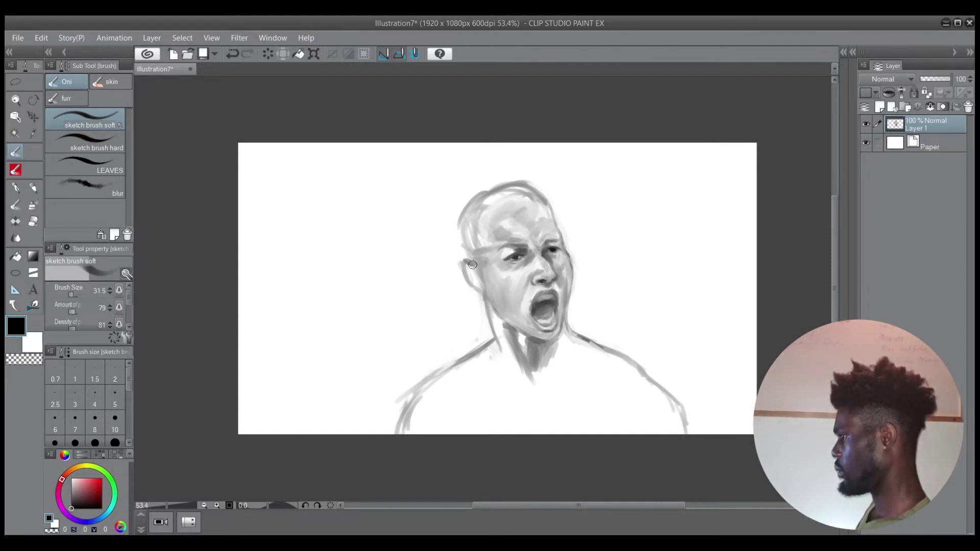
{"action": "left_click_drag", "start_coordinate": [466, 259], "coordinate": [478, 263]}
{"action": "left_click_drag", "start_coordinate": [461, 275], "coordinate": [477, 292]}
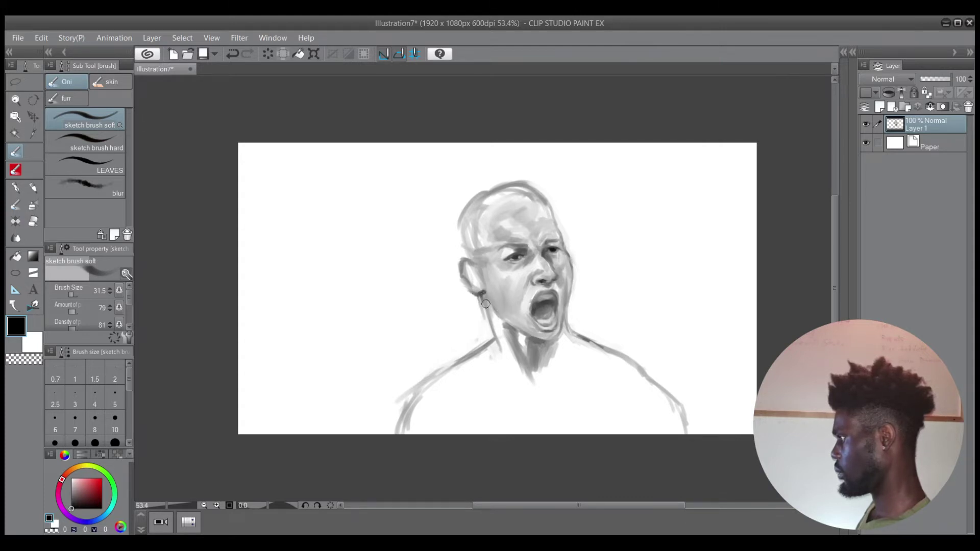
Redefine the neck line below the ear with black and transparent strokes at brush size 31.5
{"action": "key", "text": "c"}
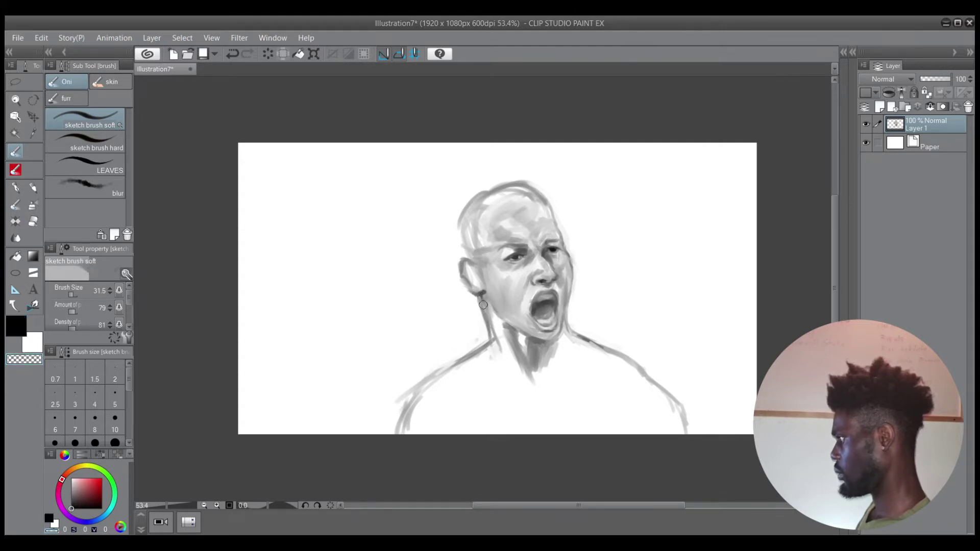
{"action": "key", "text": "c"}
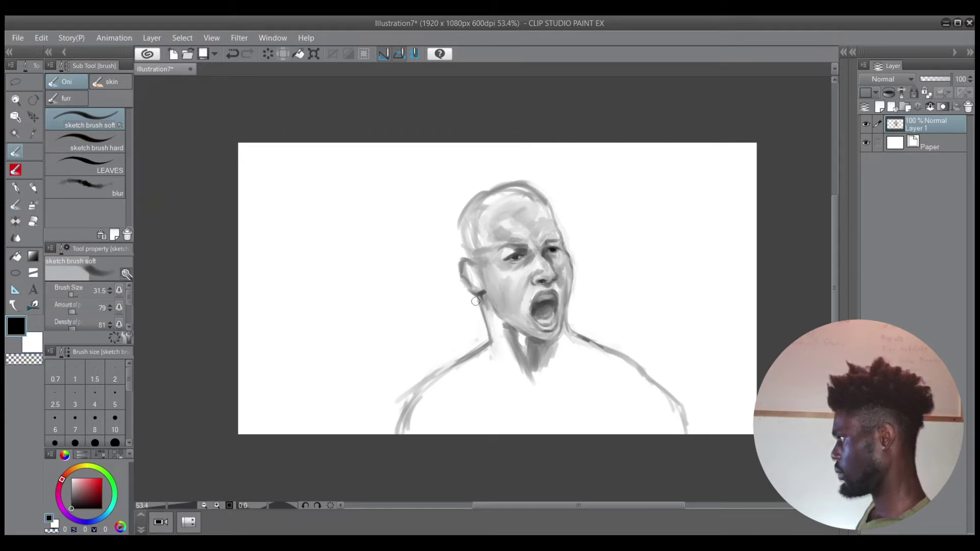
{"action": "key", "text": "ctrl+z"}
{"action": "key", "text": "c"}
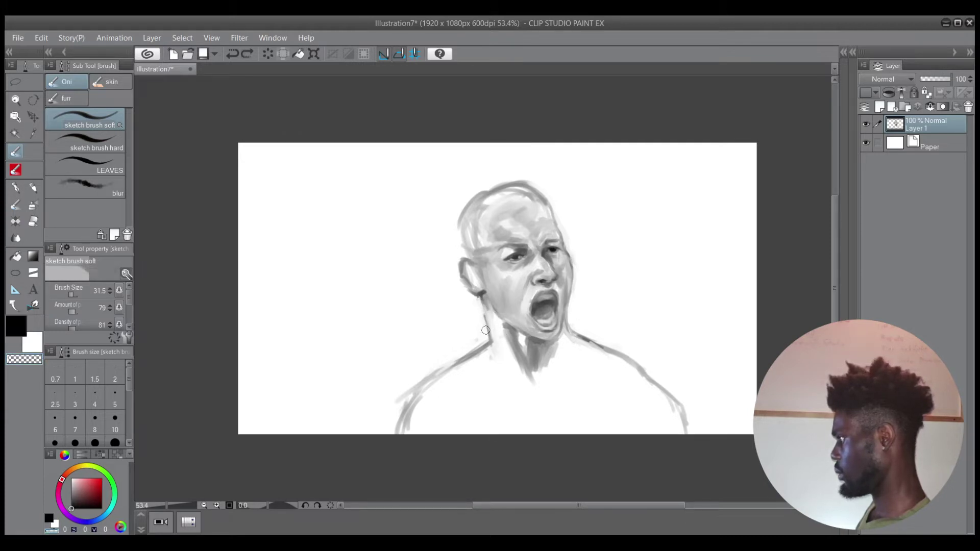
{"action": "key", "text": "ctrl+y"}
Outline the raised hair above the skull and draw the front hairline across the forehead in black at brush size 31.5
{"action": "key", "text": "c"}
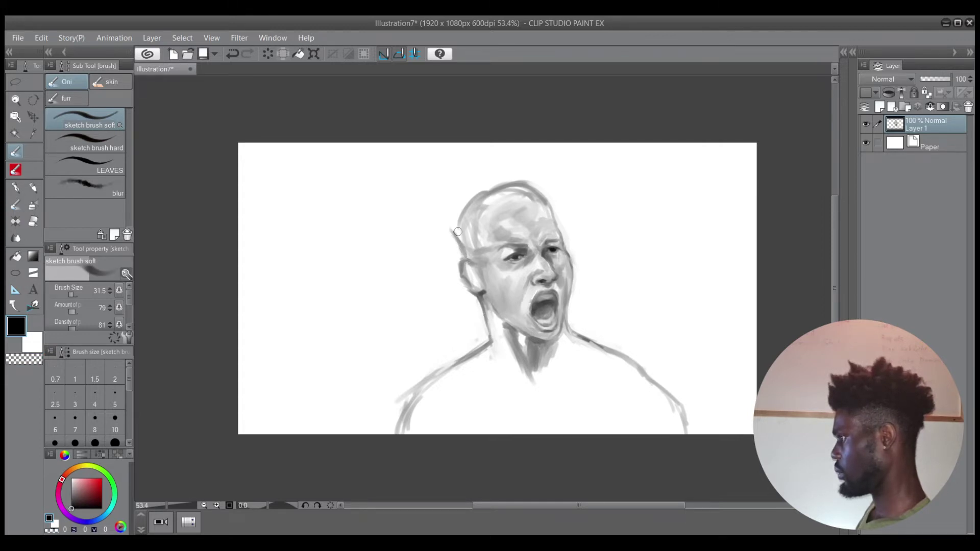
{"action": "mouse_move", "coordinate": [458, 231]}
{"action": "left_mouse_down"}
{"action": "mouse_move", "coordinate": [451, 205]}
{"action": "mouse_move", "coordinate": [474, 186]}
{"action": "mouse_move", "coordinate": [518, 173]}
{"action": "mouse_move", "coordinate": [533, 180]}
{"action": "mouse_move", "coordinate": [503, 175]}
{"action": "mouse_move", "coordinate": [534, 180]}
{"action": "mouse_move", "coordinate": [548, 200]}
{"action": "mouse_move", "coordinate": [536, 179]}
{"action": "left_mouse_up"}
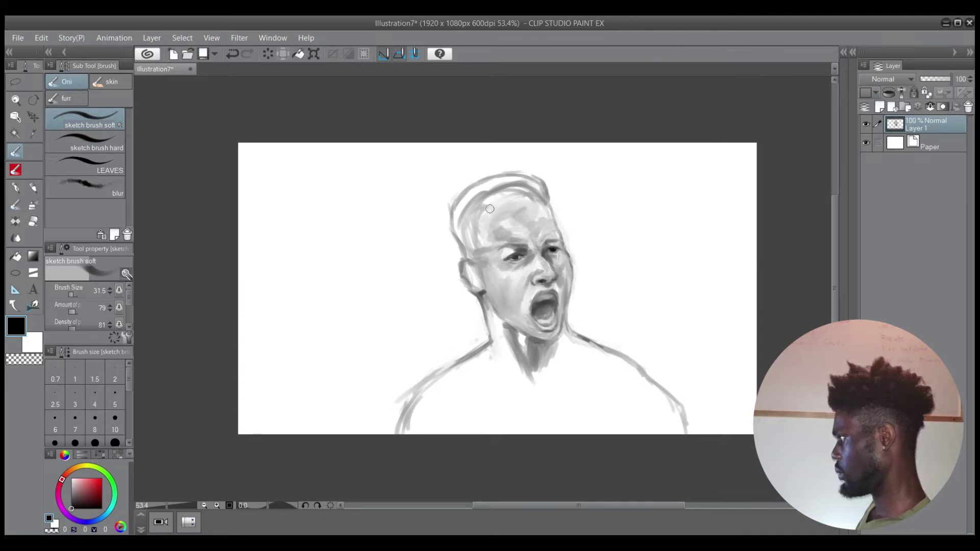
{"action": "left_click_drag", "start_coordinate": [488, 210], "coordinate": [550, 206]}
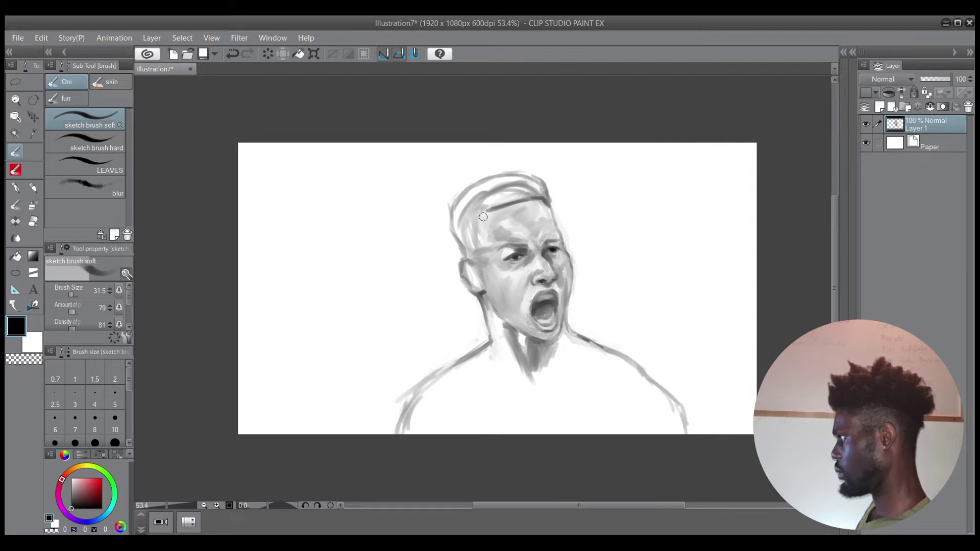
Extend the front hairline down into a corner at the temple with black and transparent strokes at brush size 31.5
{"action": "left_click_drag", "start_coordinate": [484, 217], "coordinate": [487, 211]}
{"action": "key", "text": "c"}
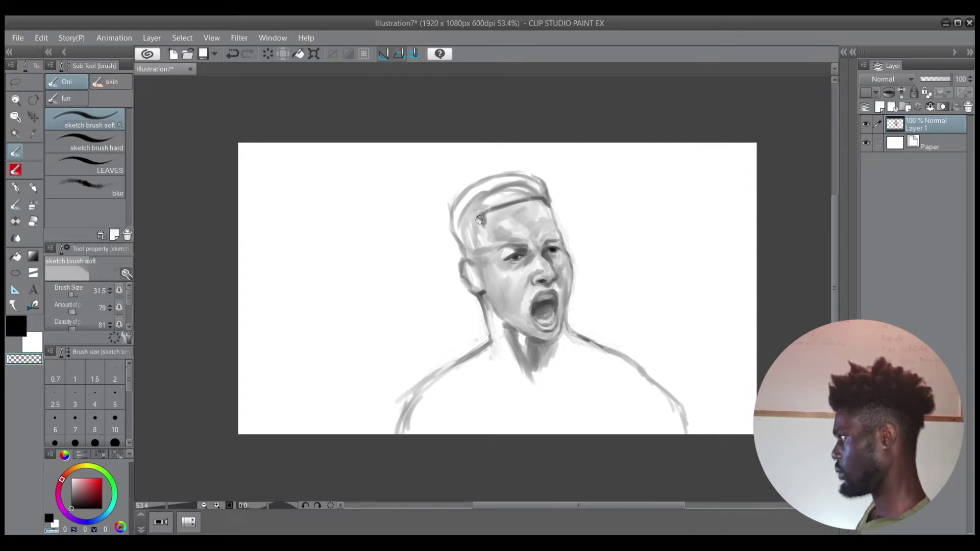
{"action": "key", "text": "c"}
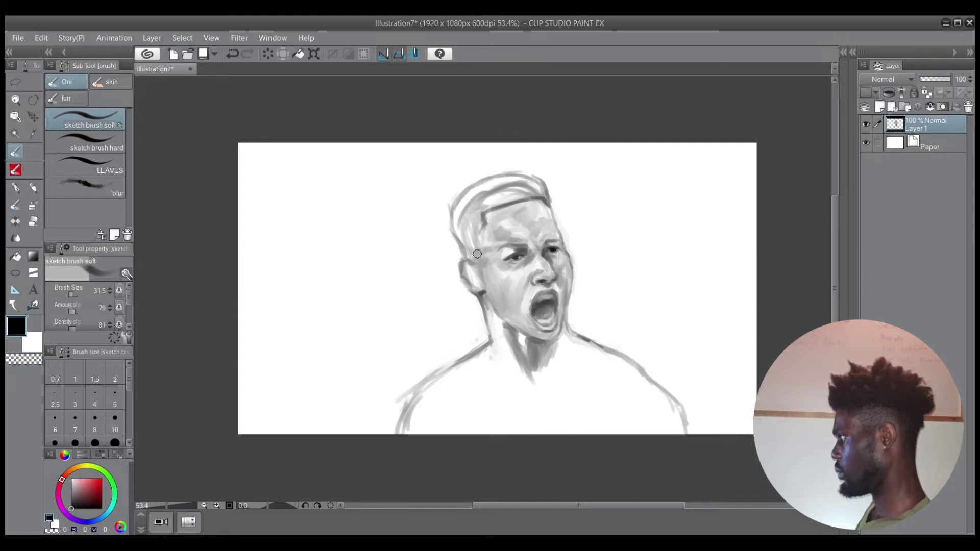
Fill the hair from the back of the skull to the front in dark black tones at brush size 61.4
{"action": "left_click_drag", "start_coordinate": [469, 230], "coordinate": [476, 220], "text": "ctrl+alt"}
{"action": "mouse_move", "coordinate": [467, 223]}
{"action": "left_mouse_down"}
{"action": "mouse_move", "coordinate": [522, 188]}
{"action": "mouse_move", "coordinate": [494, 186]}
{"action": "mouse_move", "coordinate": [452, 215]}
{"action": "mouse_move", "coordinate": [454, 230]}
{"action": "mouse_move", "coordinate": [470, 205]}
{"action": "mouse_move", "coordinate": [466, 222]}
{"action": "mouse_move", "coordinate": [481, 218]}
{"action": "mouse_move", "coordinate": [474, 228]}
{"action": "mouse_move", "coordinate": [469, 218]}
{"action": "mouse_move", "coordinate": [465, 235]}
{"action": "mouse_move", "coordinate": [459, 227]}
{"action": "mouse_move", "coordinate": [460, 238]}
{"action": "mouse_move", "coordinate": [453, 229]}
{"action": "mouse_move", "coordinate": [466, 238]}
{"action": "mouse_move", "coordinate": [478, 224]}
{"action": "mouse_move", "coordinate": [478, 245]}
{"action": "mouse_move", "coordinate": [462, 236]}
{"action": "mouse_move", "coordinate": [476, 255]}
{"action": "mouse_move", "coordinate": [465, 214]}
{"action": "mouse_move", "coordinate": [445, 228]}
{"action": "mouse_move", "coordinate": [460, 221]}
{"action": "mouse_move", "coordinate": [458, 206]}
{"action": "mouse_move", "coordinate": [494, 180]}
{"action": "mouse_move", "coordinate": [487, 185]}
{"action": "mouse_move", "coordinate": [538, 184]}
{"action": "mouse_move", "coordinate": [531, 182]}
{"action": "mouse_move", "coordinate": [540, 196]}
{"action": "mouse_move", "coordinate": [545, 187]}
{"action": "mouse_move", "coordinate": [514, 192]}
{"action": "left_mouse_up"}
{"action": "key", "text": "c"}
{"action": "key", "text": "c"}
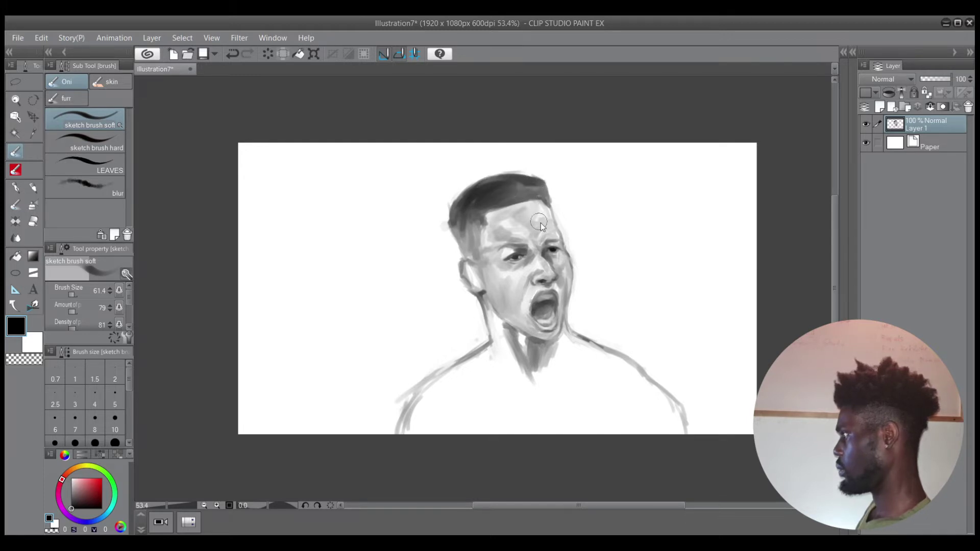
Reshape the front corner of the hair and the adjoining forehead edge with transparent and black strokes at brush sizes 37.3 and 27.2
{"action": "key", "text": "["}
{"action": "key", "text": "["}
{"action": "key", "text": "c"}
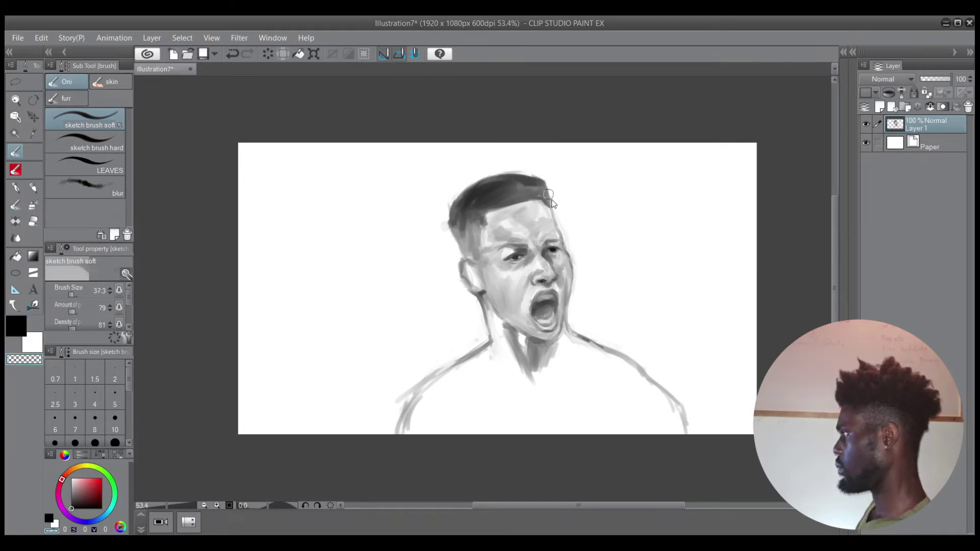
{"action": "key", "text": "["}
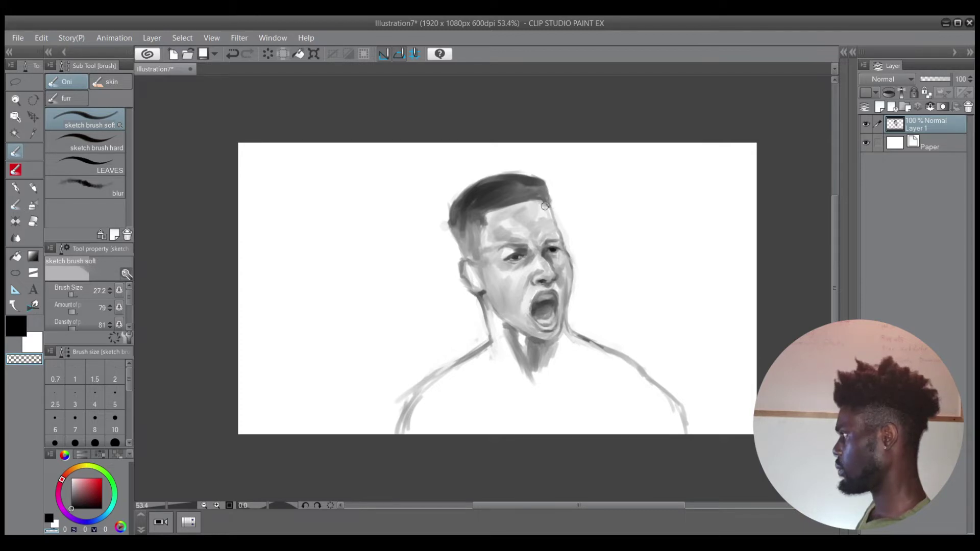
{"action": "key", "text": "c"}
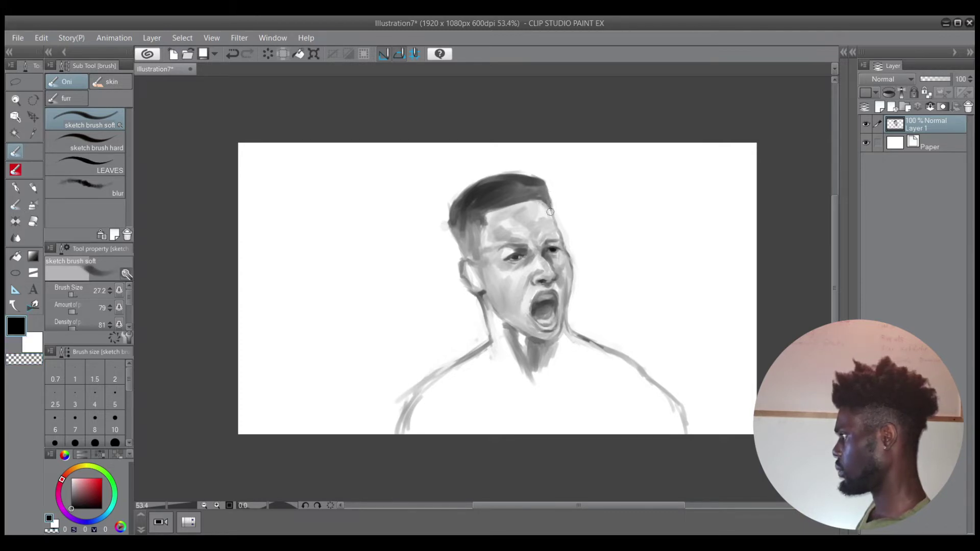
{"action": "key", "text": "c"}
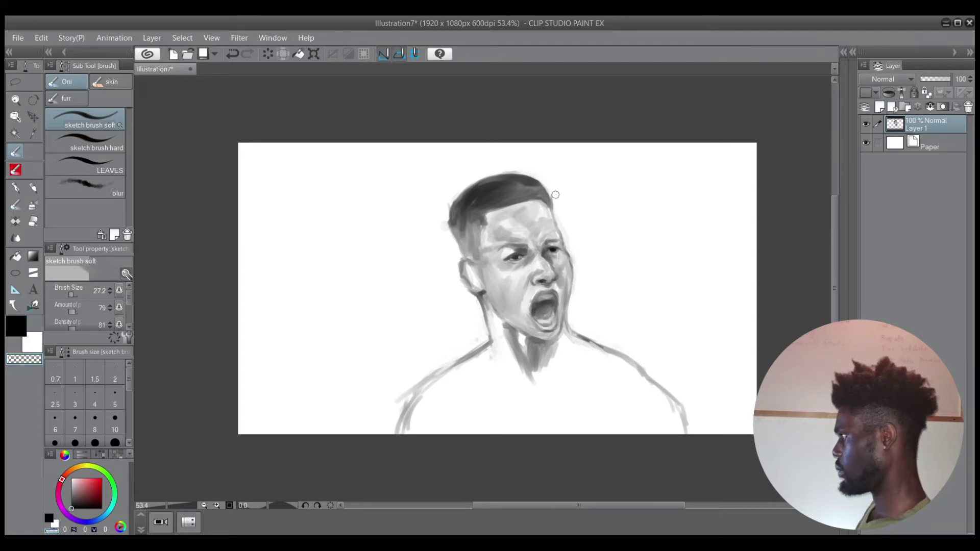
{"action": "key", "text": "c"}
Darken both eyebrows in black at brush sizes 15.0 and 18.9, trimming them with transparent strokes
{"action": "key", "text": "bracketleft"}
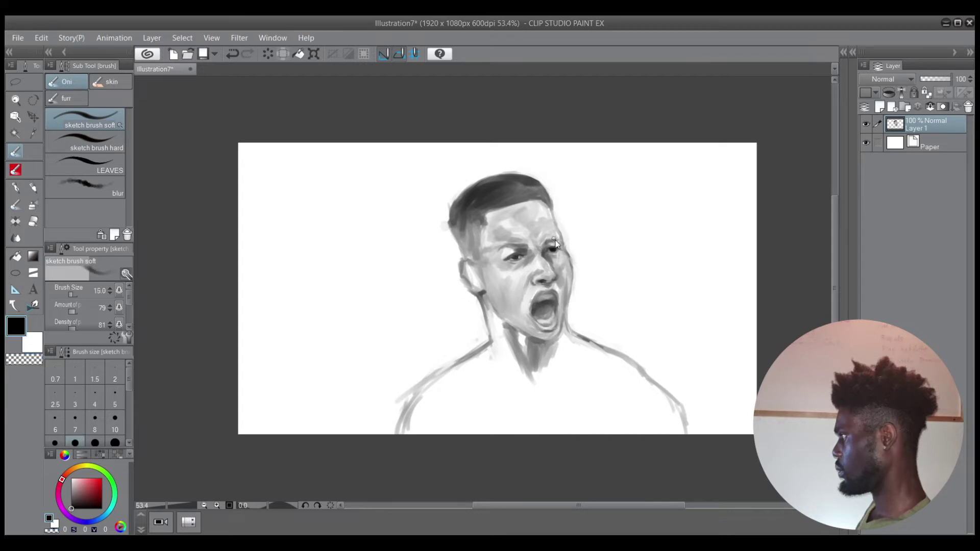
{"action": "key", "text": "bracketright"}
{"action": "left_click_drag", "start_coordinate": [522, 247], "coordinate": [501, 247]}
{"action": "key", "text": "c"}
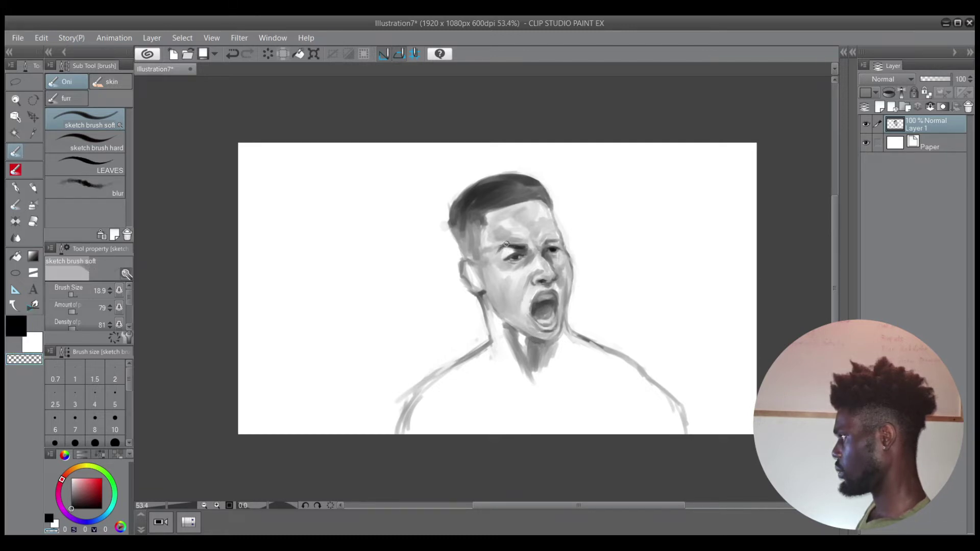
{"action": "key", "text": "c"}
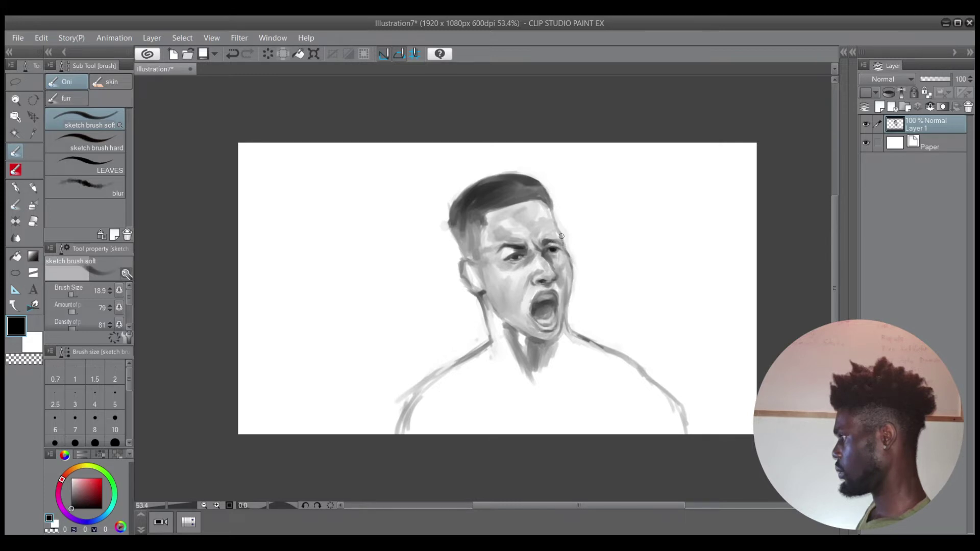
Redefine the face's far contour from forehead to cheek with transparent and black strokes at brush sizes 18.9 and 27.2
{"action": "key", "text": "c"}
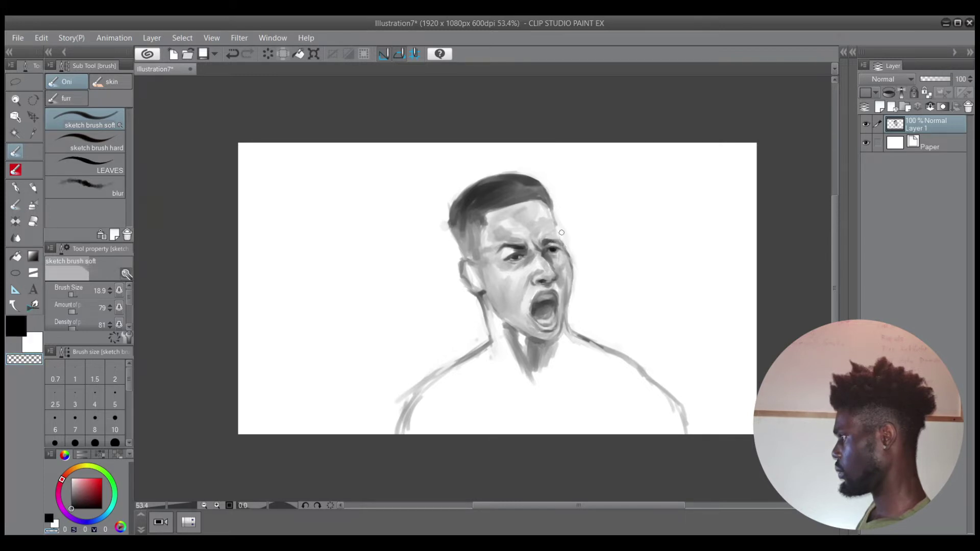
{"action": "key", "text": "c"}
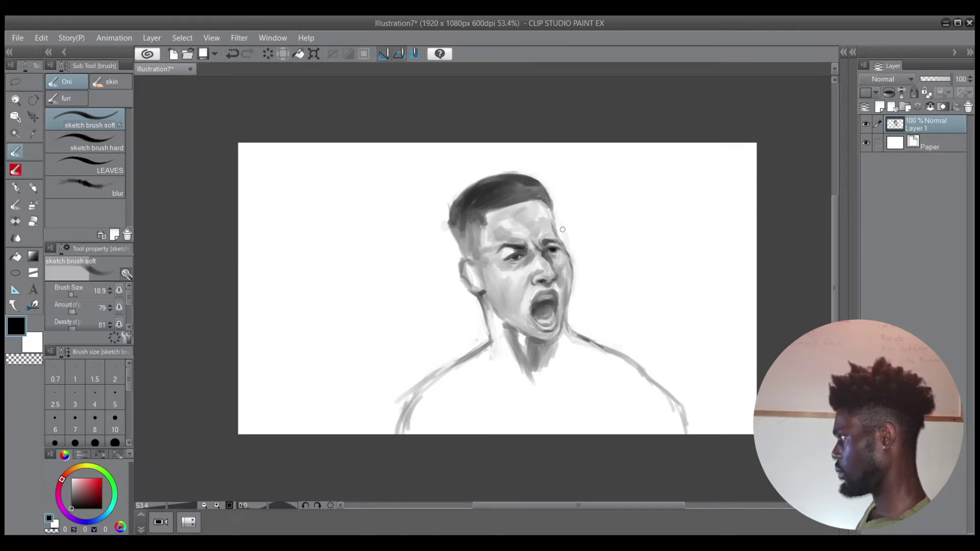
{"action": "key", "text": "]"}
{"action": "left_click_drag", "start_coordinate": [554, 226], "coordinate": [562, 239]}
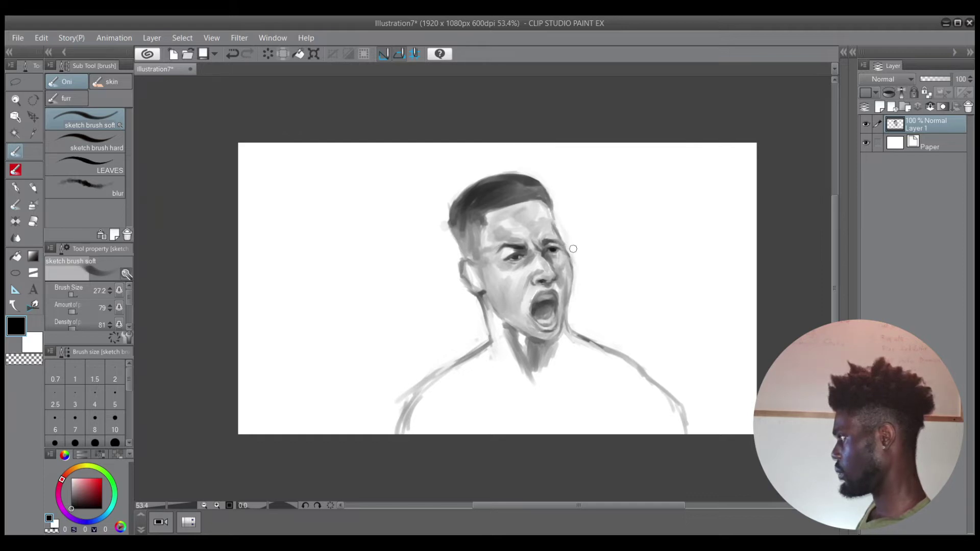
{"action": "key", "text": "c"}
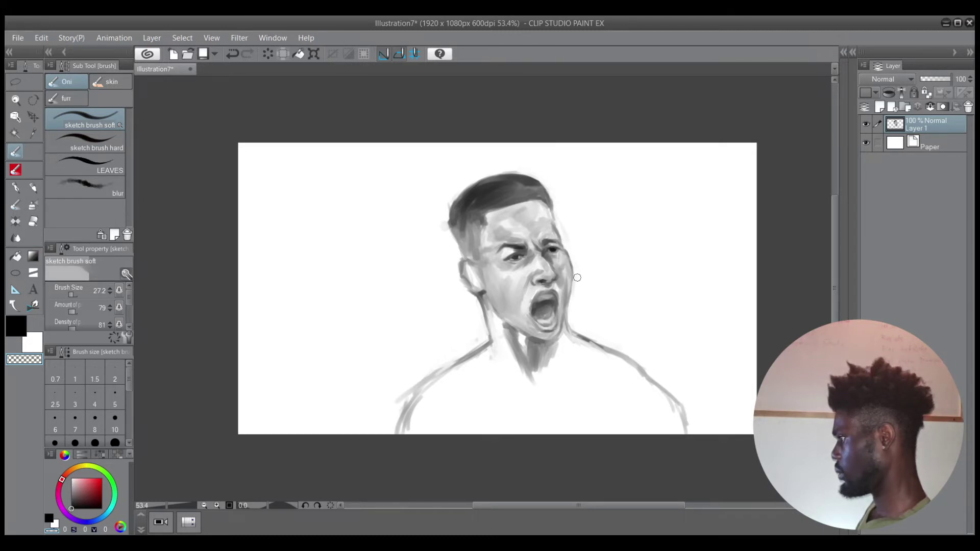
{"action": "key", "text": "c"}
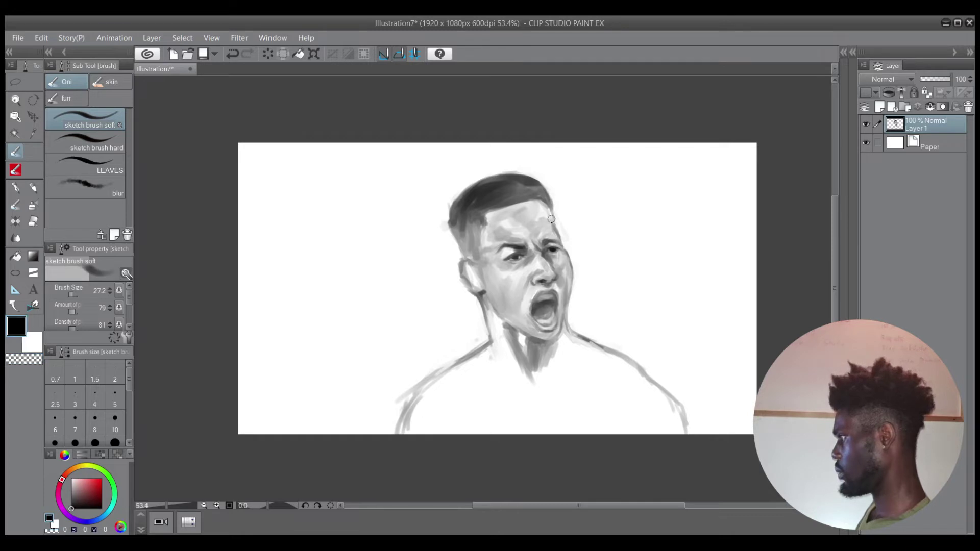
Lower the front hairline across the forehead to the temple with a dark black stroke
{"action": "key", "text": "c"}
{"action": "key", "text": "c"}
{"action": "mouse_move", "coordinate": [543, 203]}
{"action": "left_mouse_down"}
{"action": "mouse_move", "coordinate": [523, 213]}
{"action": "mouse_move", "coordinate": [554, 210]}
{"action": "mouse_move", "coordinate": [514, 218]}
{"action": "mouse_move", "coordinate": [536, 206]}
{"action": "mouse_move", "coordinate": [483, 227]}
{"action": "mouse_move", "coordinate": [538, 201]}
{"action": "mouse_move", "coordinate": [526, 200]}
{"action": "mouse_move", "coordinate": [481, 216]}
{"action": "mouse_move", "coordinate": [504, 206]}
{"action": "mouse_move", "coordinate": [480, 227]}
{"action": "mouse_move", "coordinate": [507, 216]}
{"action": "mouse_move", "coordinate": [485, 228]}
{"action": "left_mouse_up"}
Darken the side hair at the temple and shade the near cheek in black, using brush sizes 41.3 and 71.5
{"action": "key", "text": "bracketright"}
{"action": "key", "text": "bracketleft"}
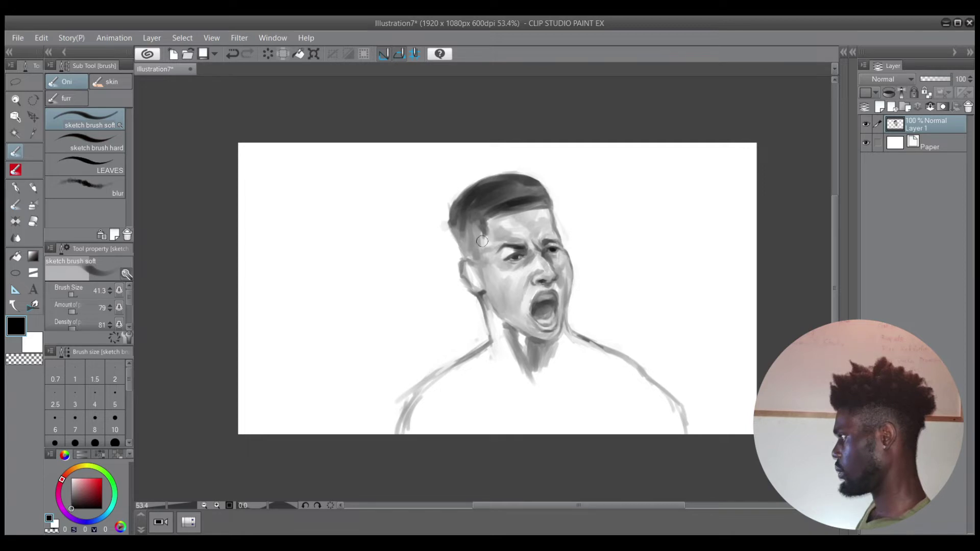
{"action": "key", "text": "bracketright"}
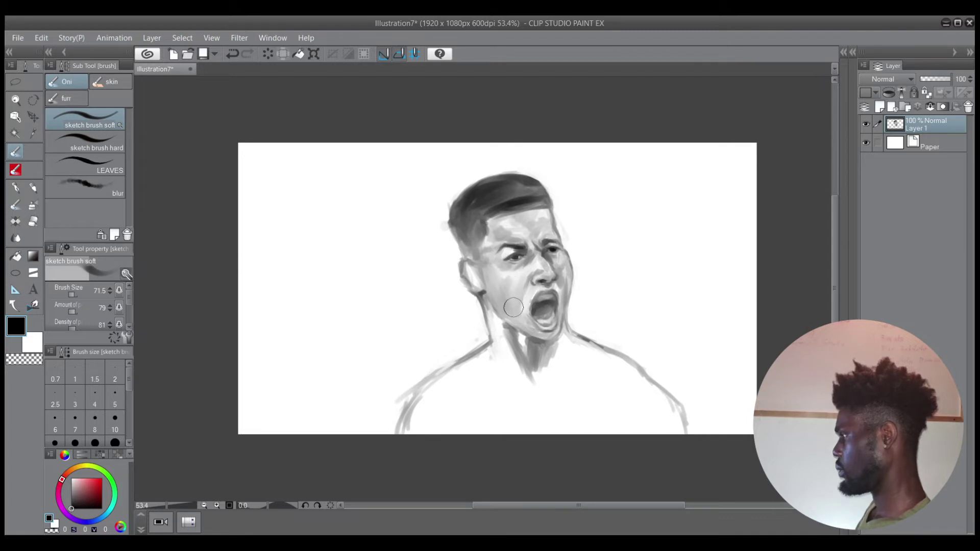
{"action": "mouse_move", "coordinate": [511, 295]}
{"action": "left_mouse_down"}
{"action": "mouse_move", "coordinate": [511, 314]}
{"action": "mouse_move", "coordinate": [503, 309]}
{"action": "mouse_move", "coordinate": [505, 290]}
{"action": "mouse_move", "coordinate": [513, 318]}
{"action": "left_mouse_up"}
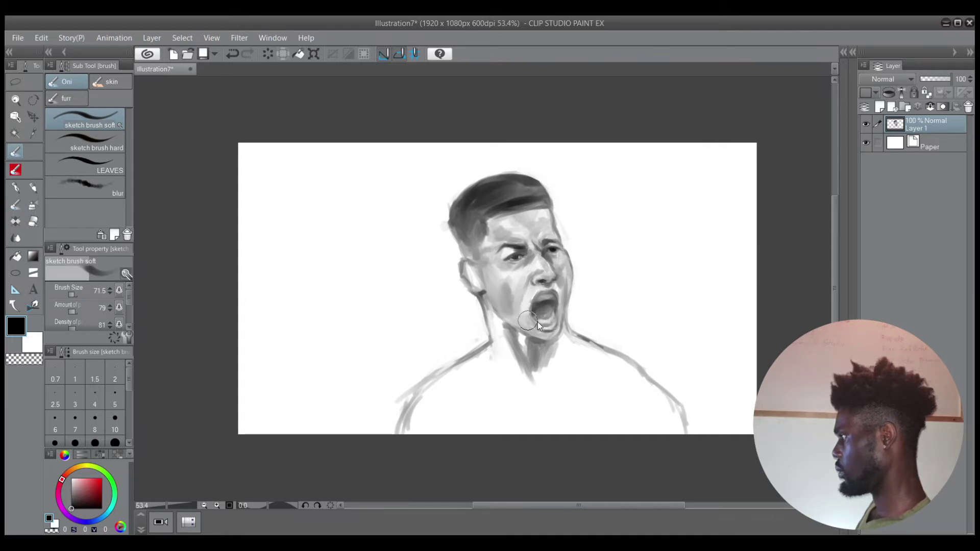
Pick out the lower teeth and touch up the mouth's edge with transparent and black strokes at brush size 17.5
{"action": "key", "text": "bracketleft"}
{"action": "key", "text": "bracketleft"}
{"action": "key", "text": "c"}
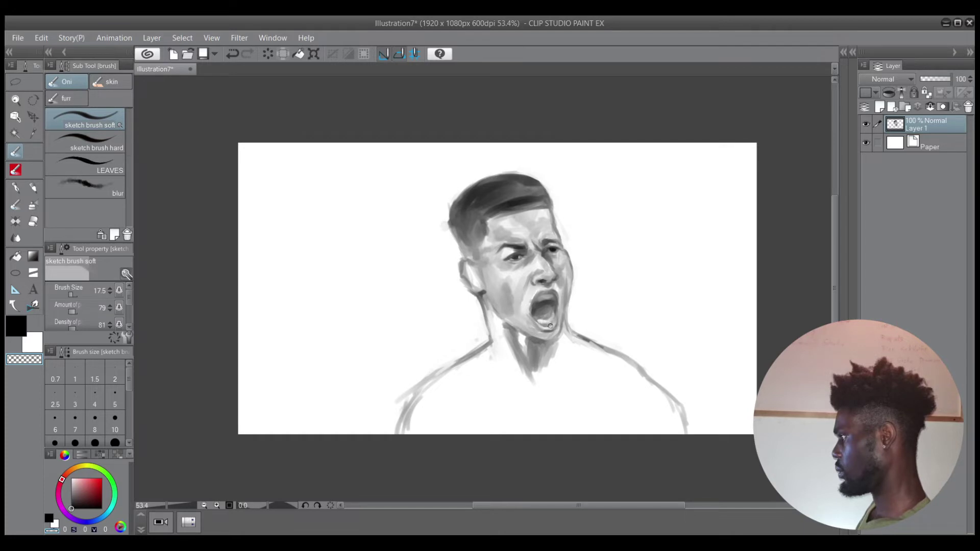
{"action": "key", "text": "c"}
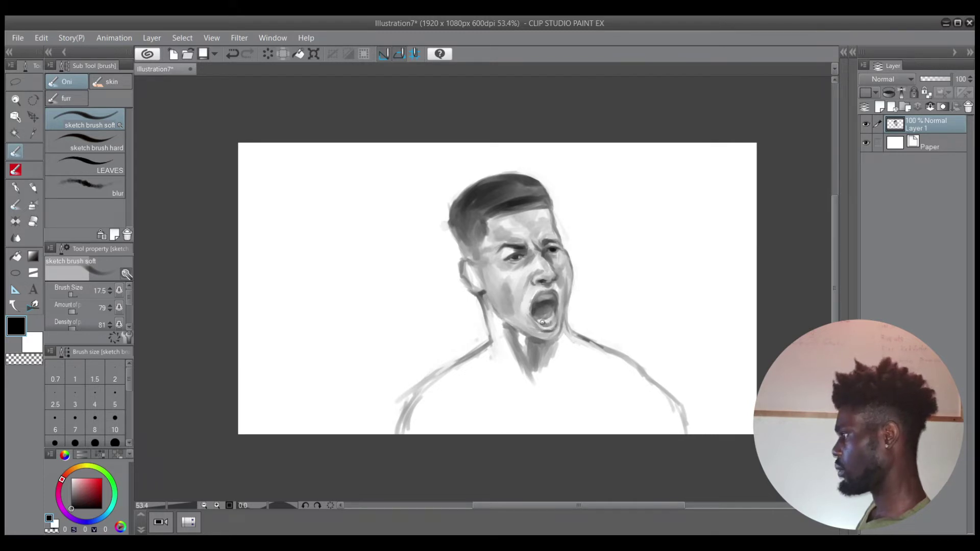
{"action": "key", "text": "c"}
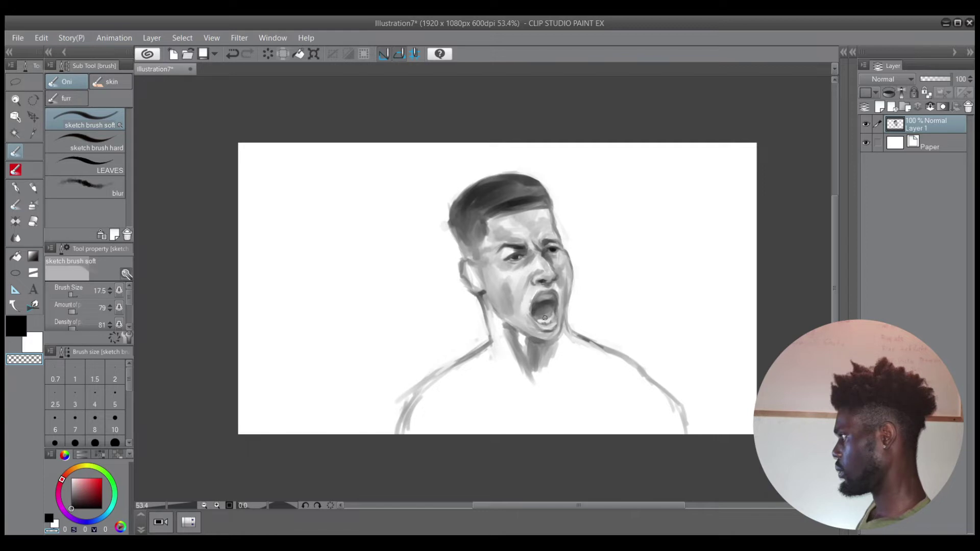
{"action": "key", "text": "c"}
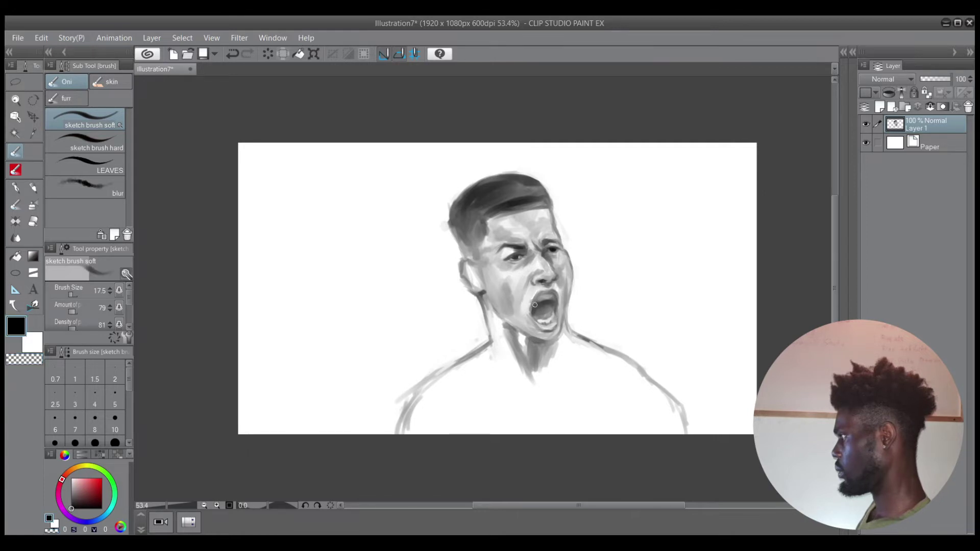
{"action": "key", "text": "c"}
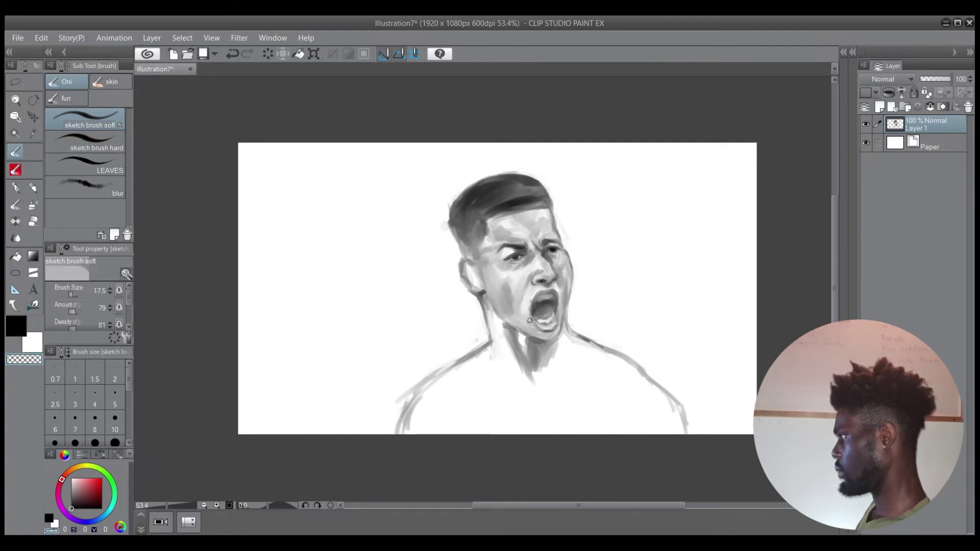
{"action": "key", "text": "c"}
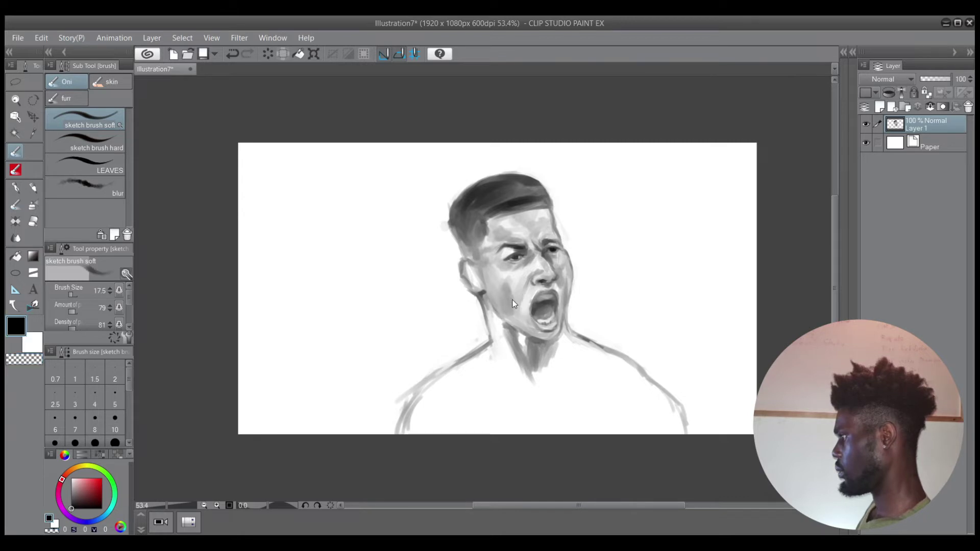
Mark the cheek fold beside the nose in black at brush size 14.4 and soften the area with transparent color at 48.8
{"action": "left_click_drag", "start_coordinate": [513, 299], "coordinate": [521, 296], "text": "ctrl+alt"}
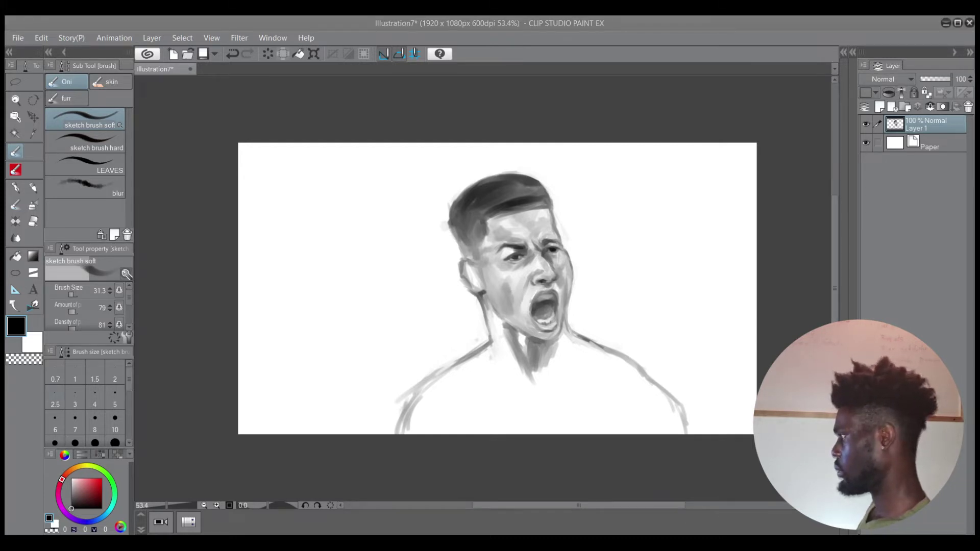
{"action": "left_click_drag", "start_coordinate": [515, 300], "coordinate": [512, 300], "text": "ctrl+alt"}
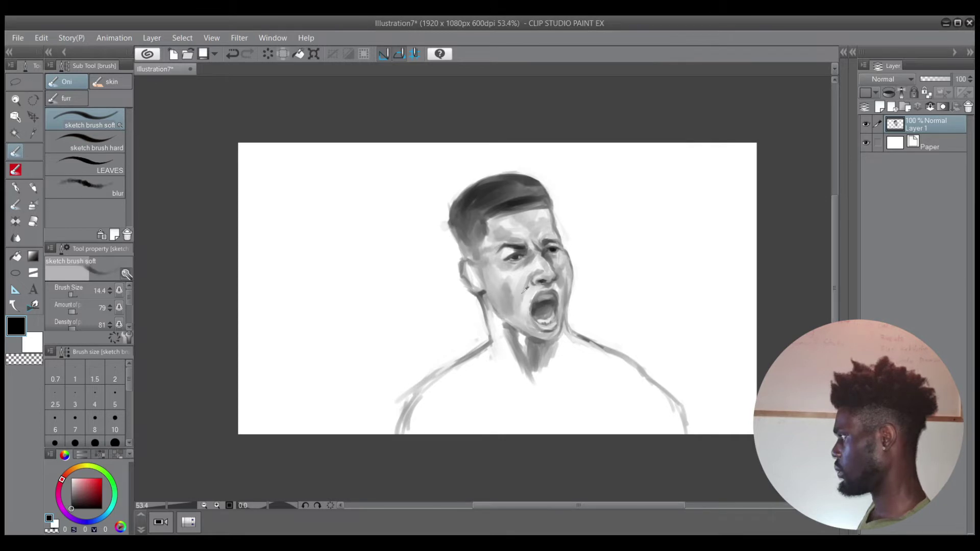
{"action": "key", "text": "c"}
{"action": "key", "text": "bracketright"}
{"action": "key", "text": "bracketright"}
{"action": "key", "text": "bracketright"}
{"action": "key", "text": "bracketright"}
{"action": "key", "text": "bracketright"}
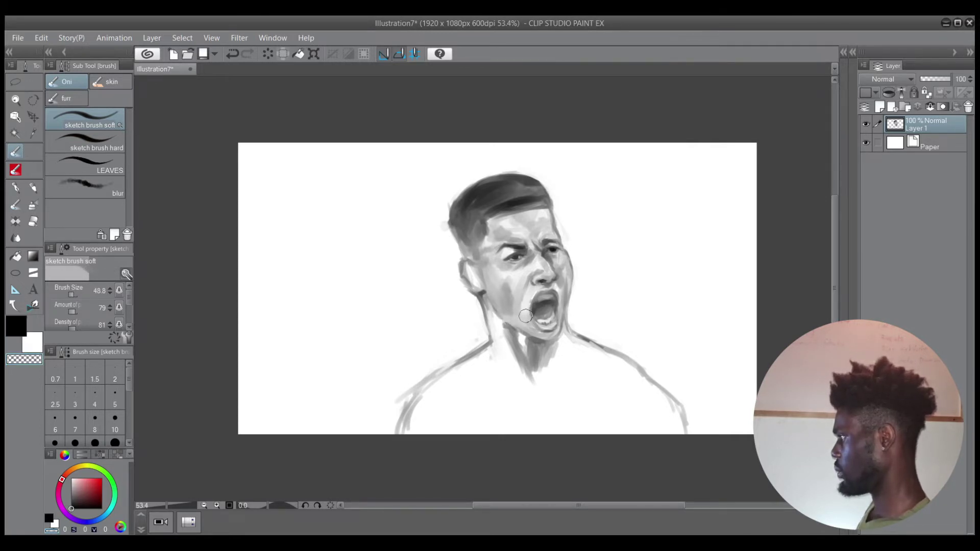
Blend the cheek between the nose and mouth corner with alternating black and transparent strokes at brush size 34.2
{"action": "key", "text": "c"}
{"action": "key", "text": "bracketleft"}
{"action": "key", "text": "c"}
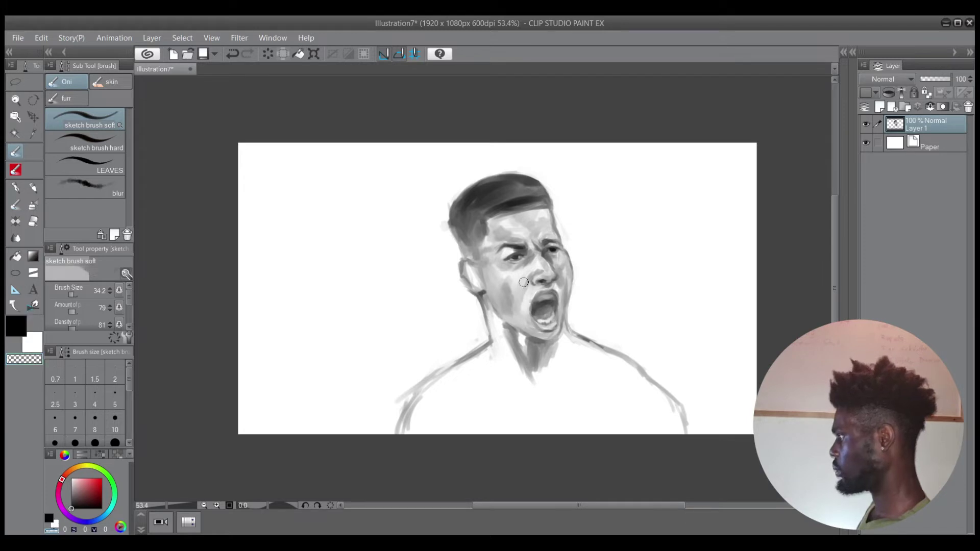
{"action": "key", "text": "c"}
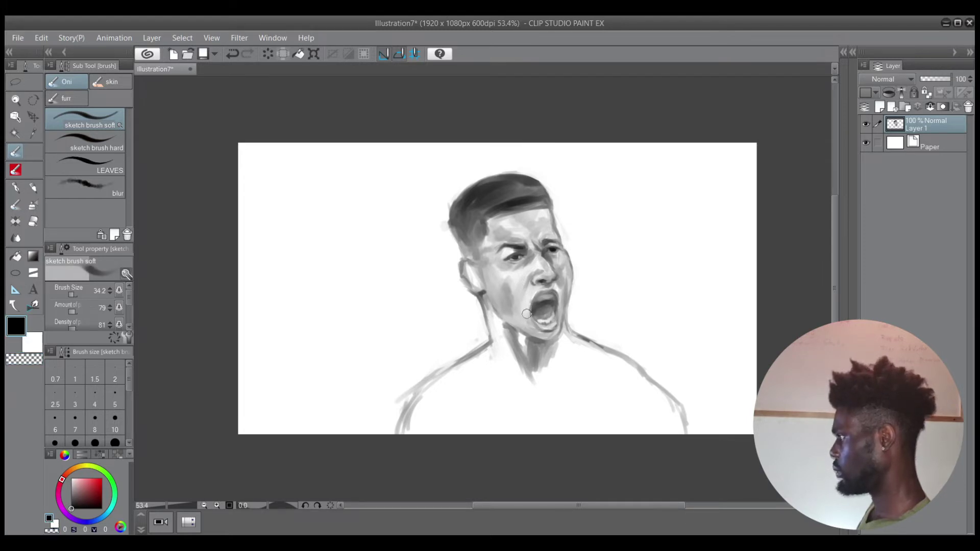
{"action": "key", "text": "c"}
{"action": "key", "text": "c"}
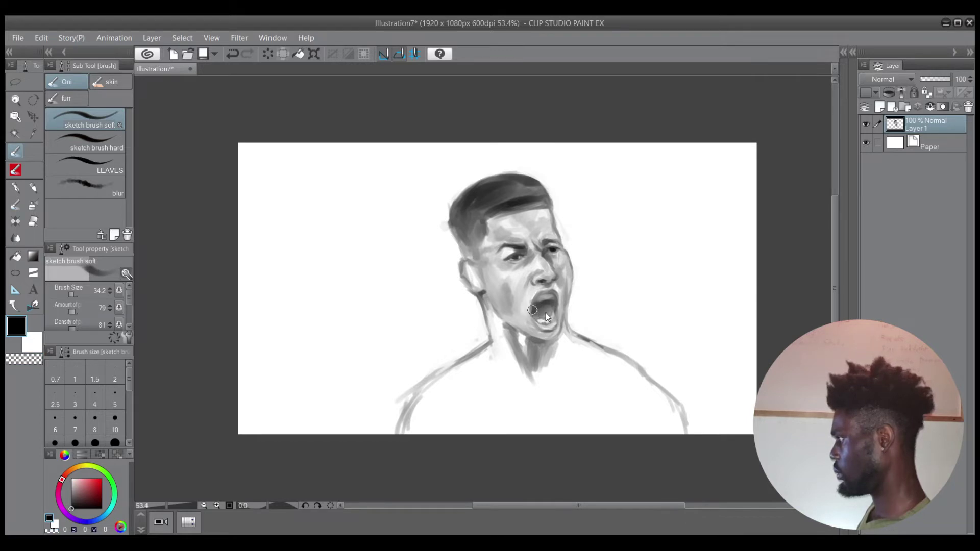
Define the upper lip and near mouth corner with black and transparent strokes at brush size 20.8
{"action": "left_click_drag", "start_coordinate": [531, 304], "coordinate": [522, 304], "text": "ctrl+alt"}
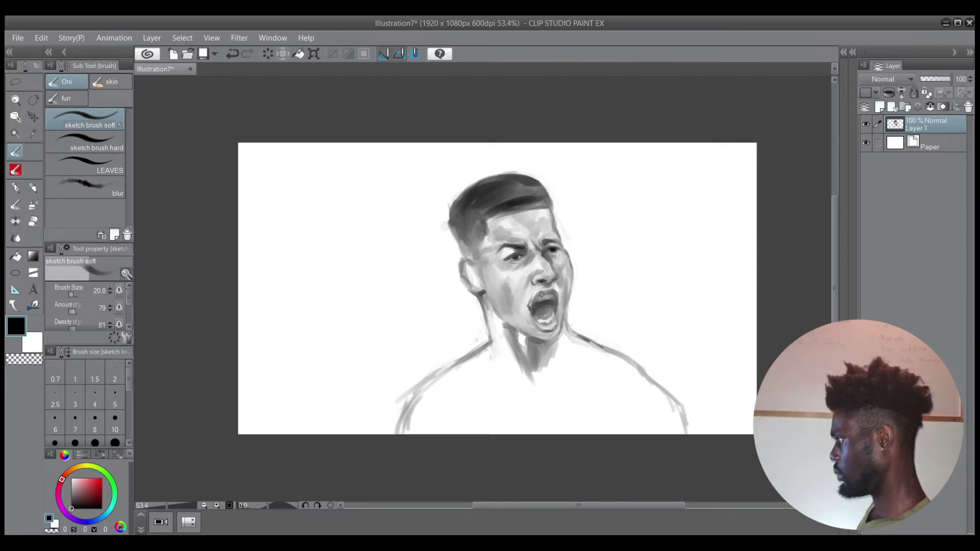
{"action": "key", "text": "c"}
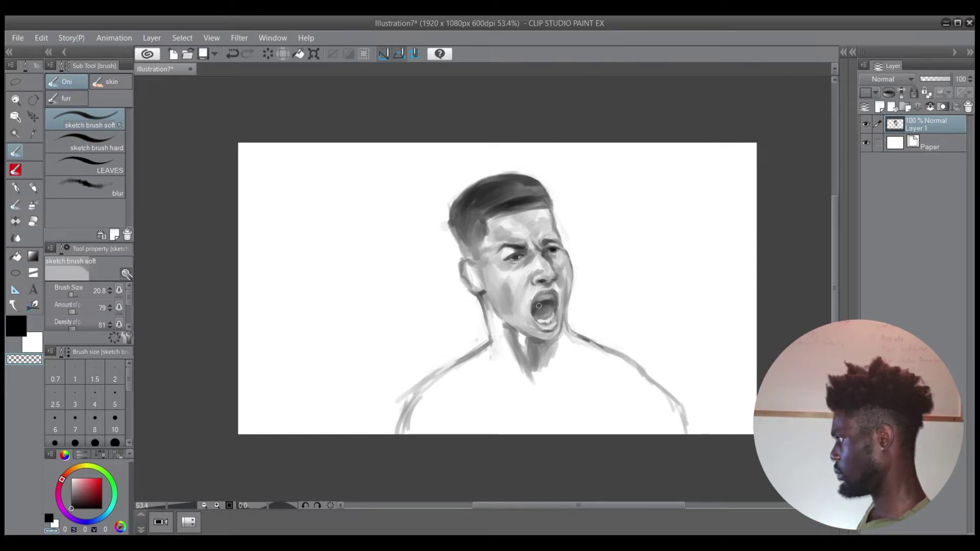
{"action": "key", "text": "c"}
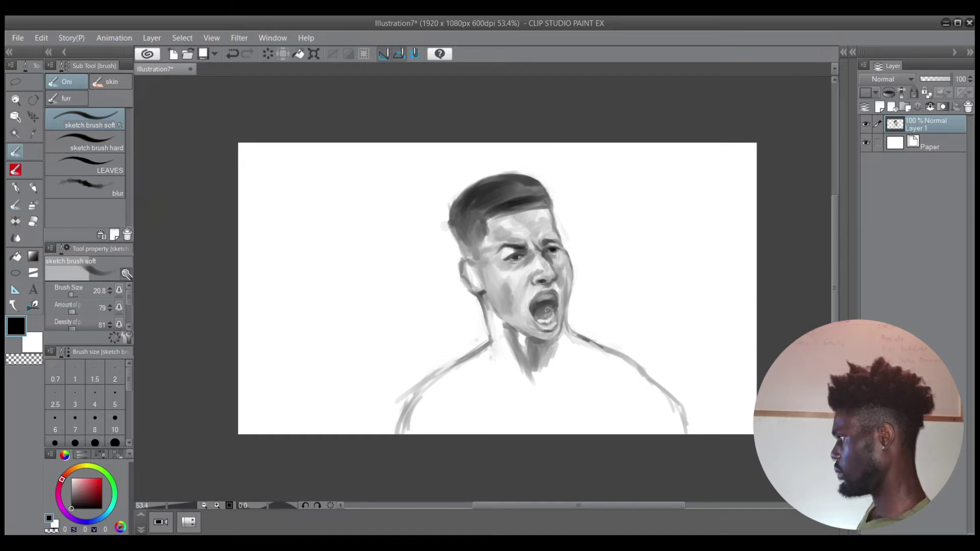
Darken the inside of the open mouth in black, reducing the brush size from 71.8 to 11.7, and undo the last stroke
{"action": "left_click_drag", "start_coordinate": [545, 311], "coordinate": [555, 310], "text": "ctrl+alt"}
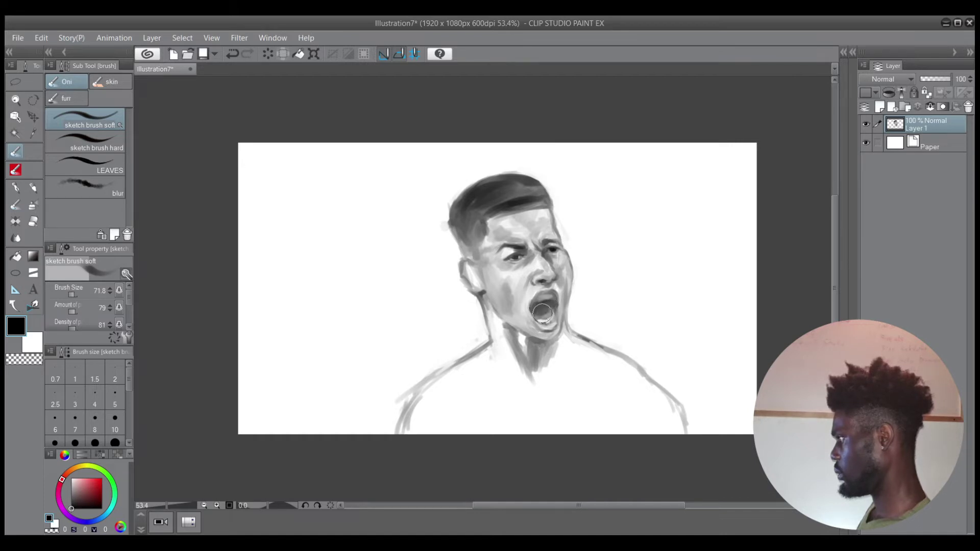
{"action": "left_click_drag", "start_coordinate": [553, 308], "coordinate": [541, 294], "text": "ctrl+alt"}
{"action": "key", "text": "c"}
{"action": "key", "text": "c"}
{"action": "key", "text": "ctrl+z"}
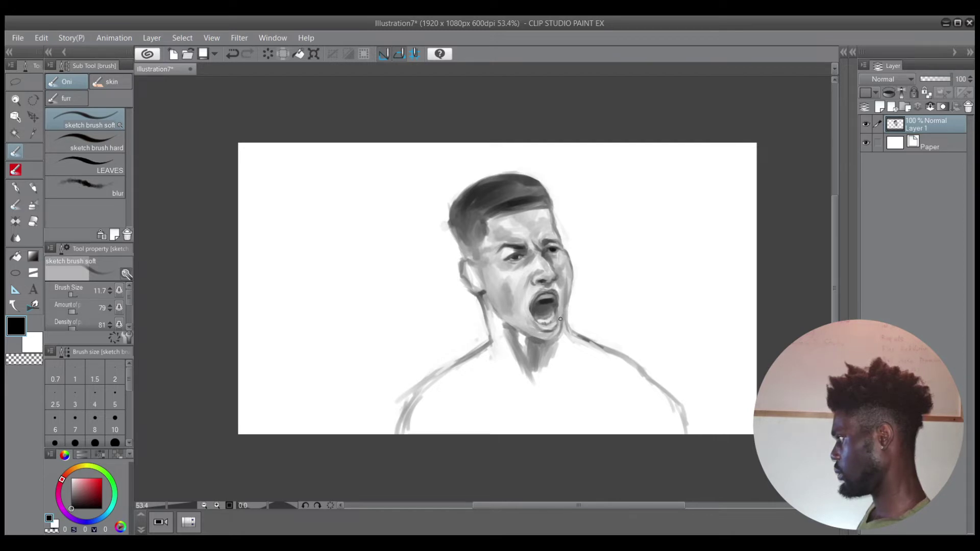
Refine the far mouth corner with alternating transparent and black strokes, enlarging the brush size from 14.4 to 24.3
{"action": "key", "text": "c"}
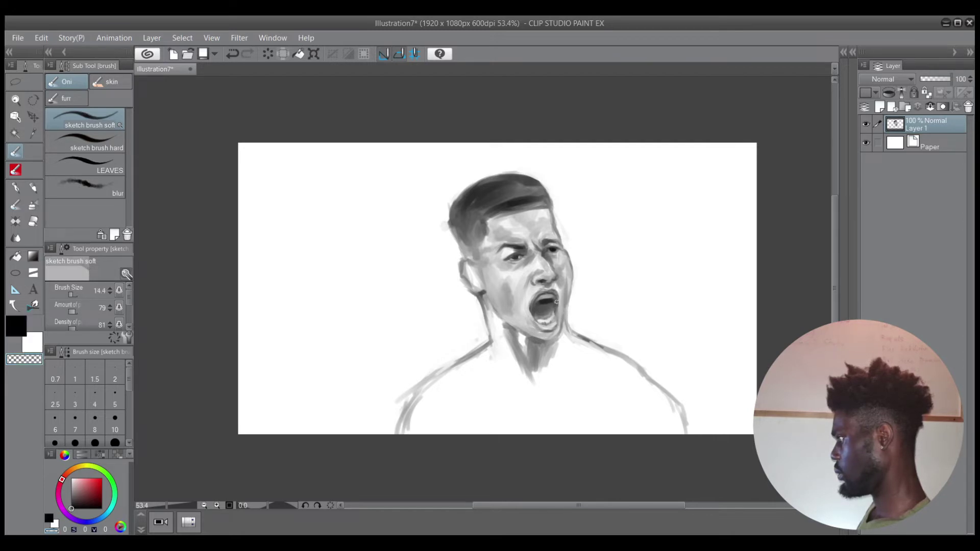
{"action": "key", "text": "c"}
{"action": "key", "text": "]"}
{"action": "key", "text": "bracketright"}
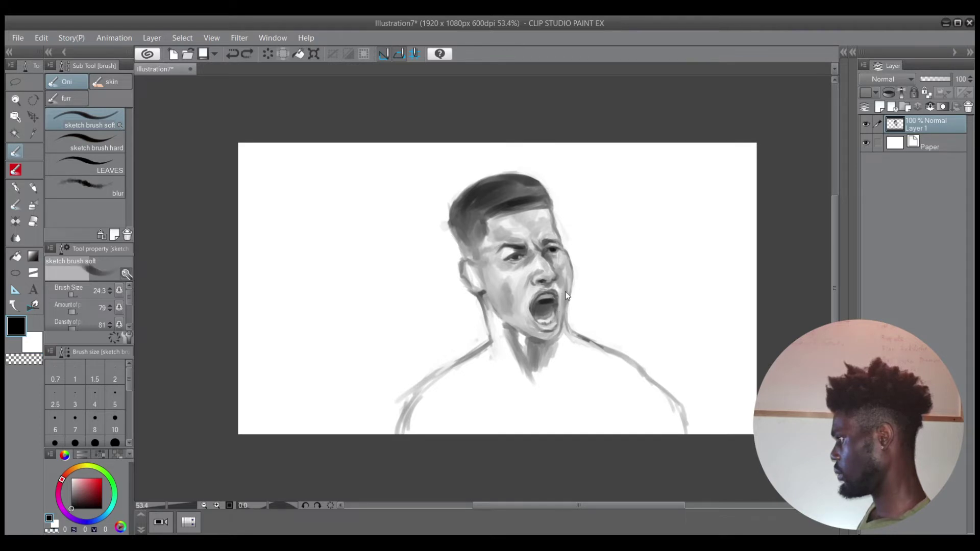
{"action": "key", "text": "c"}
{"action": "left_click_drag", "start_coordinate": [554, 285], "coordinate": [560, 287]}
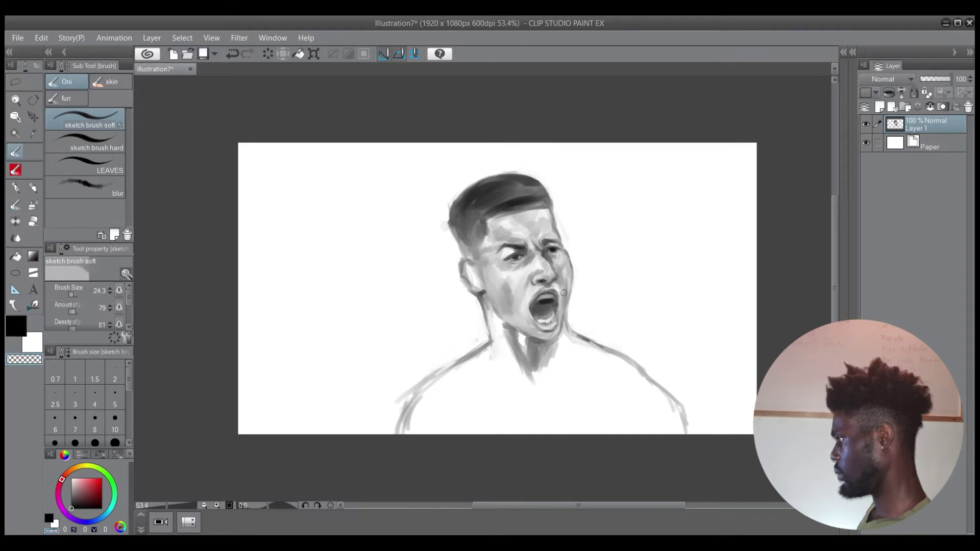
Shade the far cheek beside the nose at brush size 48.8, undo the last stroke, and soften the fold with transparent color at 37.9
{"action": "key", "text": "c"}
{"action": "key", "text": "bracketright"}
{"action": "key", "text": "bracketright"}
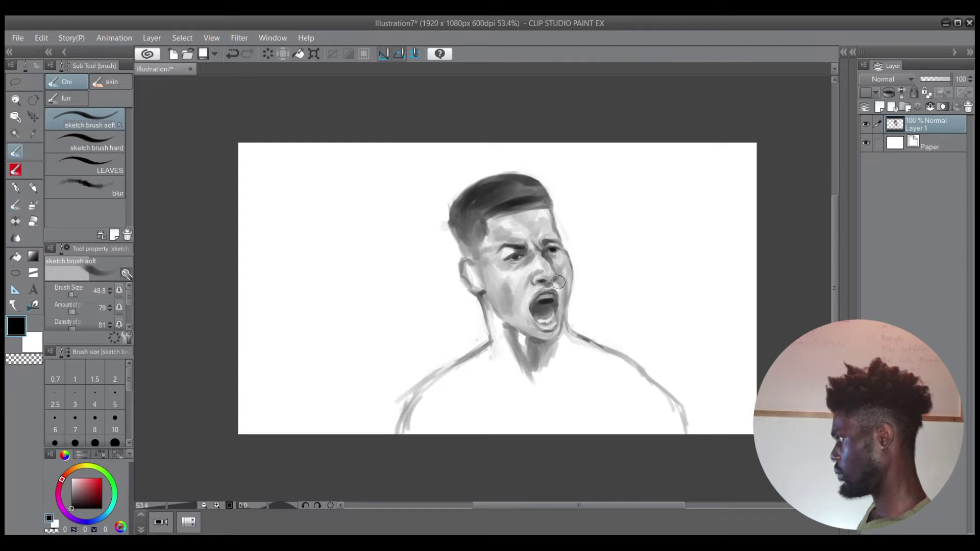
{"action": "key", "text": "ctrl+z"}
{"action": "key", "text": "c"}
{"action": "left_click_drag", "start_coordinate": [565, 290], "coordinate": [558, 289]}
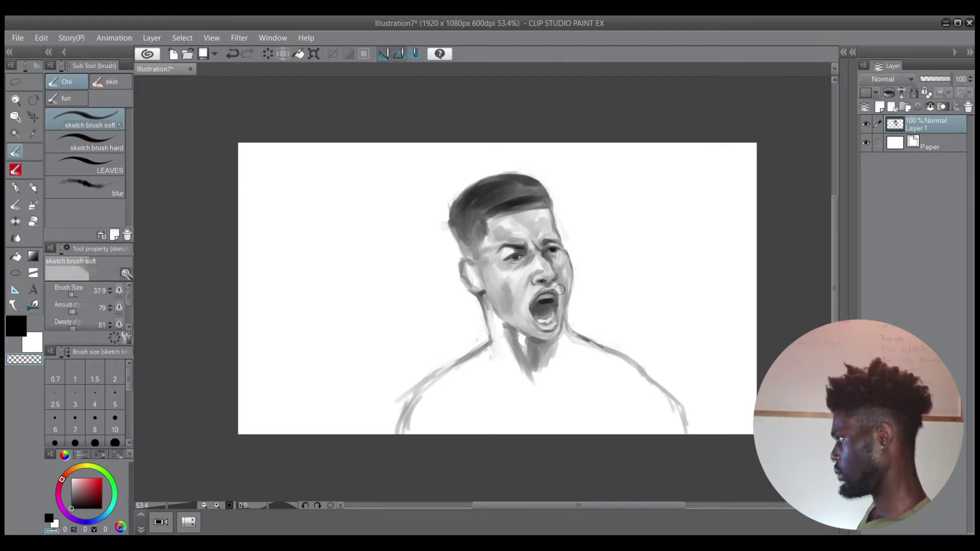
Blend the area between the nose and near mouth corner with alternating black and transparent strokes at brush size 37.9
{"action": "key", "text": "c"}
{"action": "key", "text": "c"}
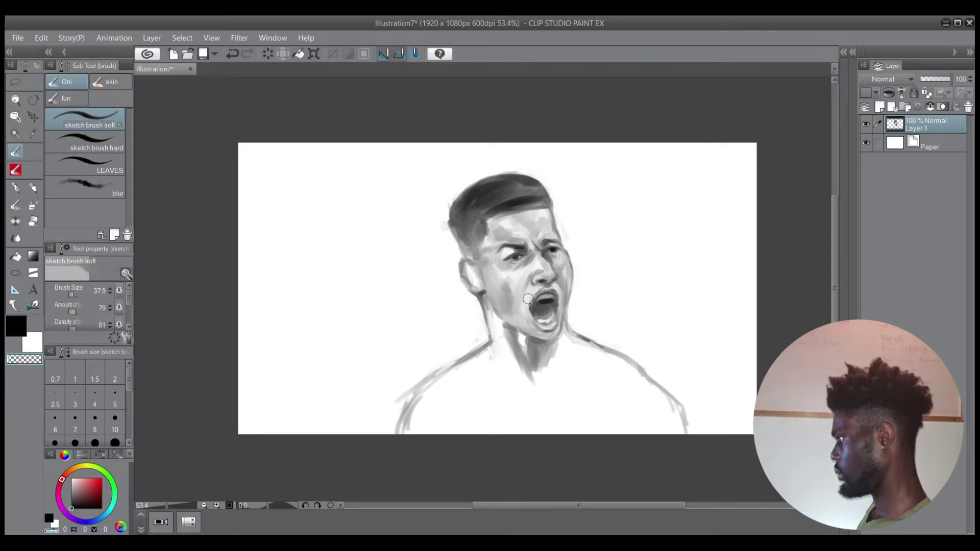
{"action": "key", "text": "c"}
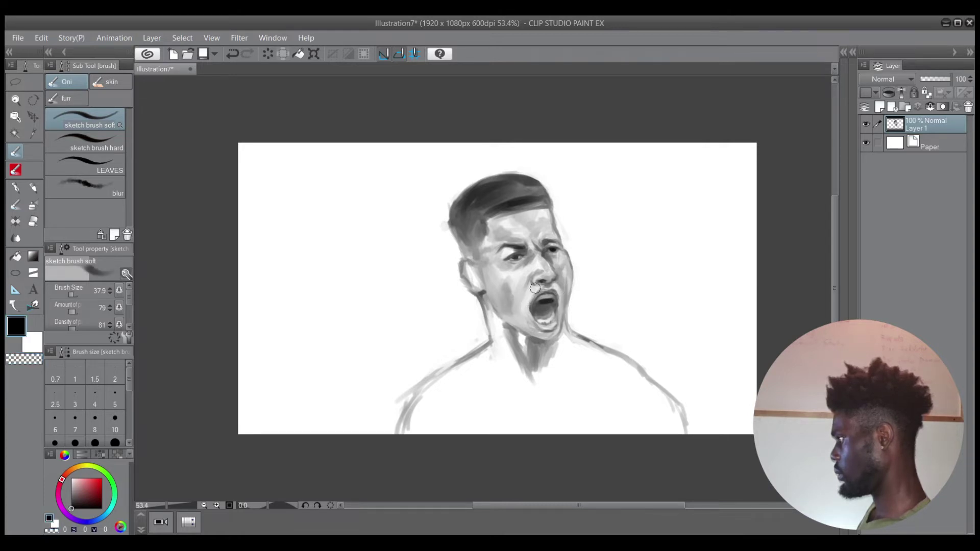
{"action": "key", "text": "c"}
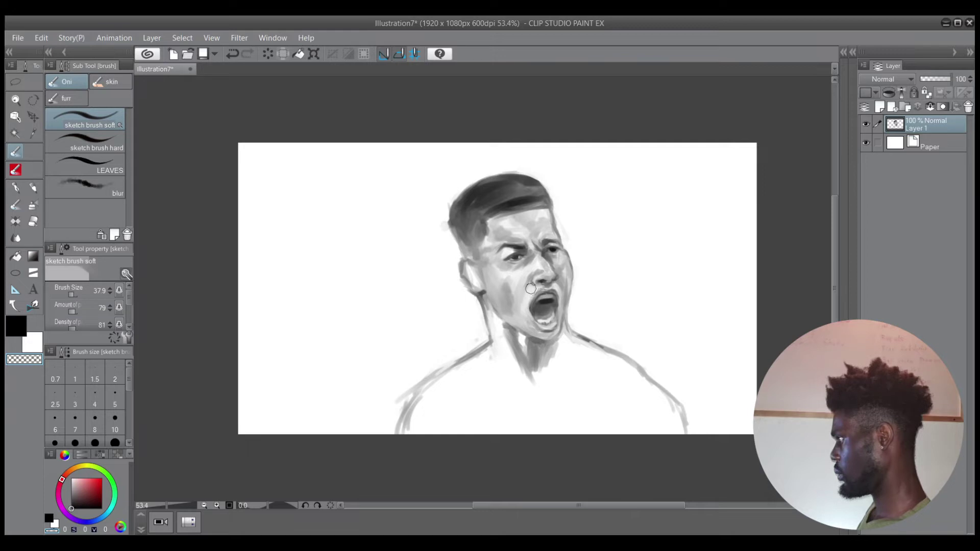
{"action": "key", "text": "c"}
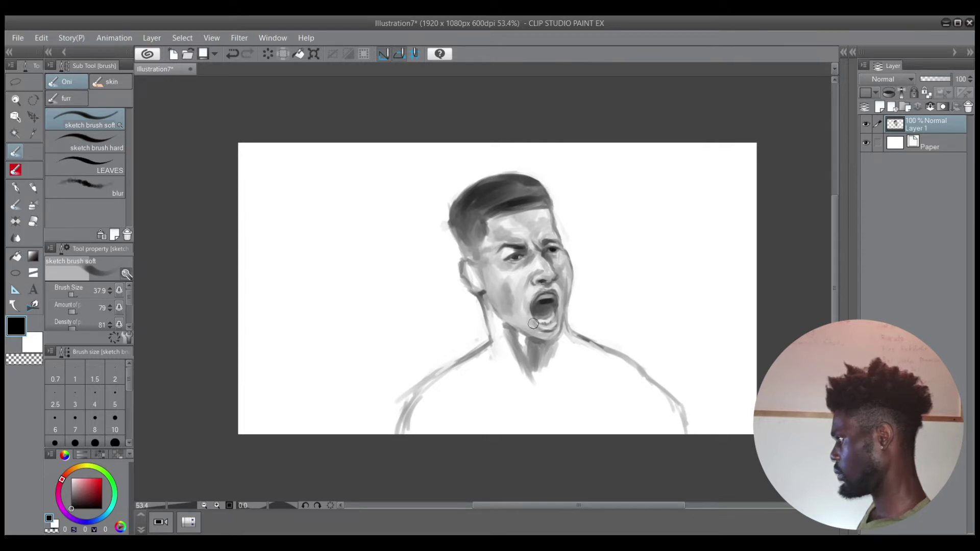
Define the edge under the lower lip in black at brush size 12.5 and soften the chin and jaw with transparent color at 37.5
{"action": "left_click_drag", "start_coordinate": [544, 329], "coordinate": [550, 332], "text": "ctrl+alt"}
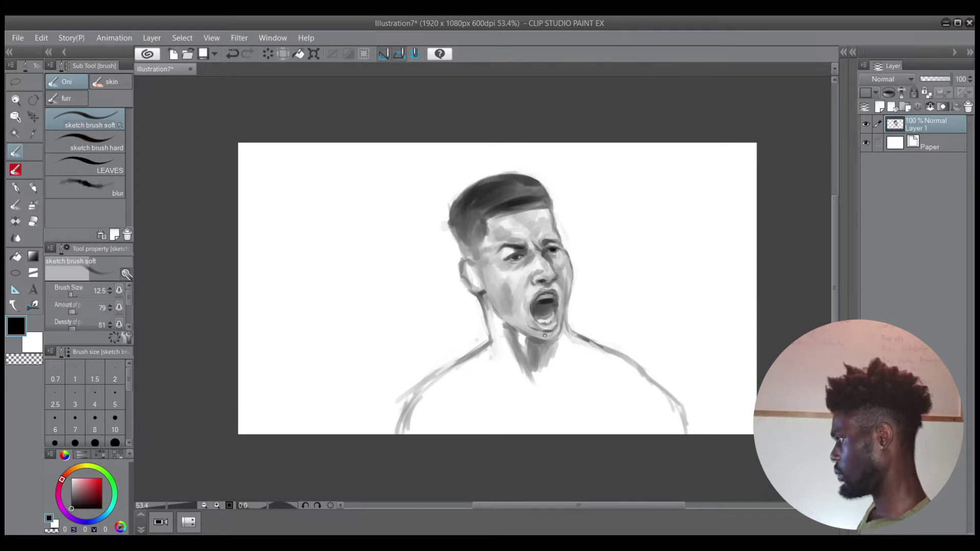
{"action": "key", "text": "c"}
{"action": "key", "text": "bracketright"}
{"action": "key", "text": "bracketright"}
{"action": "key", "text": "bracketright"}
{"action": "key", "text": "bracketright"}
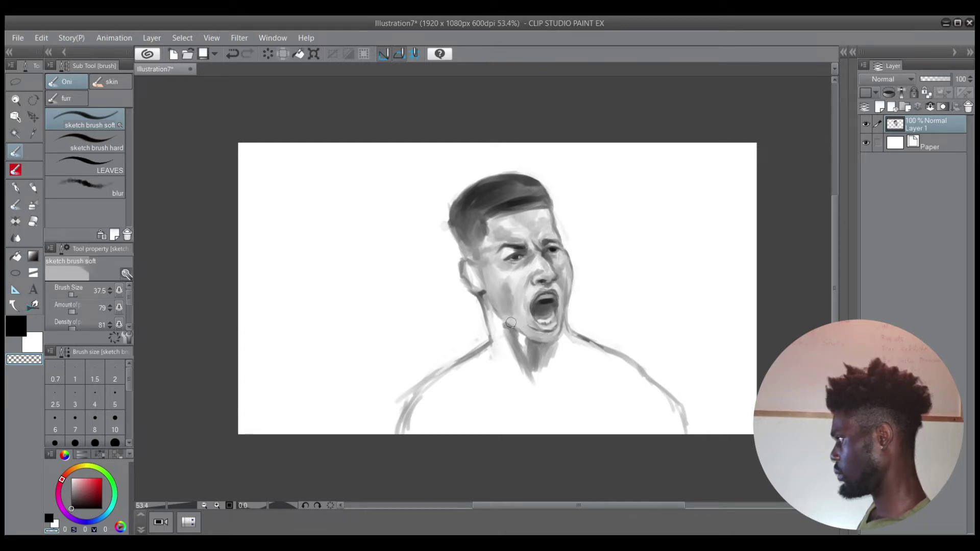
Darken the underside of the chin and jaw in black at brush size 37.5 and clean the chin edge with transparent color
{"action": "key", "text": "c"}
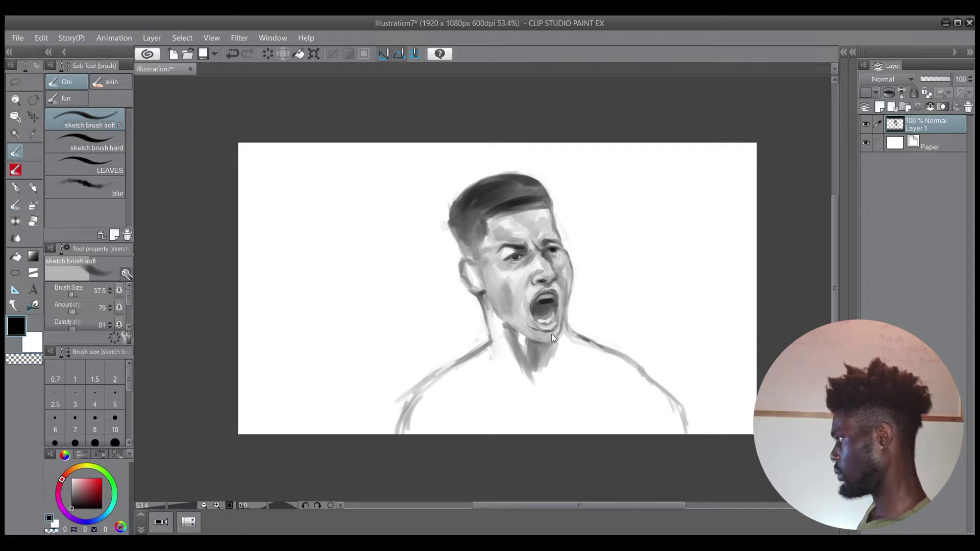
{"action": "key", "text": "["}
{"action": "key", "text": "bracketright"}
{"action": "key", "text": "bracketright"}
{"action": "key", "text": "bracketright"}
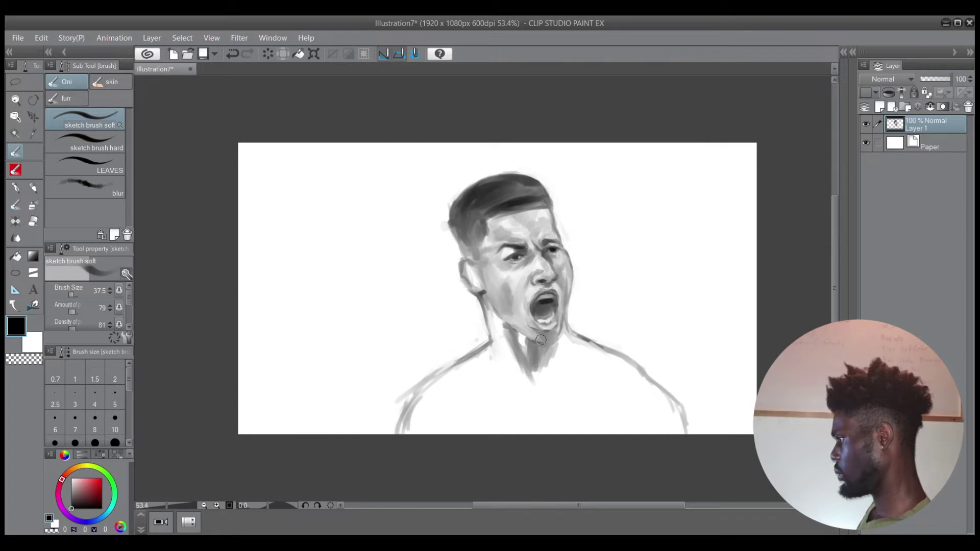
{"action": "mouse_move", "coordinate": [542, 349]}
{"action": "left_mouse_down"}
{"action": "mouse_move", "coordinate": [565, 346]}
{"action": "mouse_move", "coordinate": [511, 331]}
{"action": "left_mouse_up"}
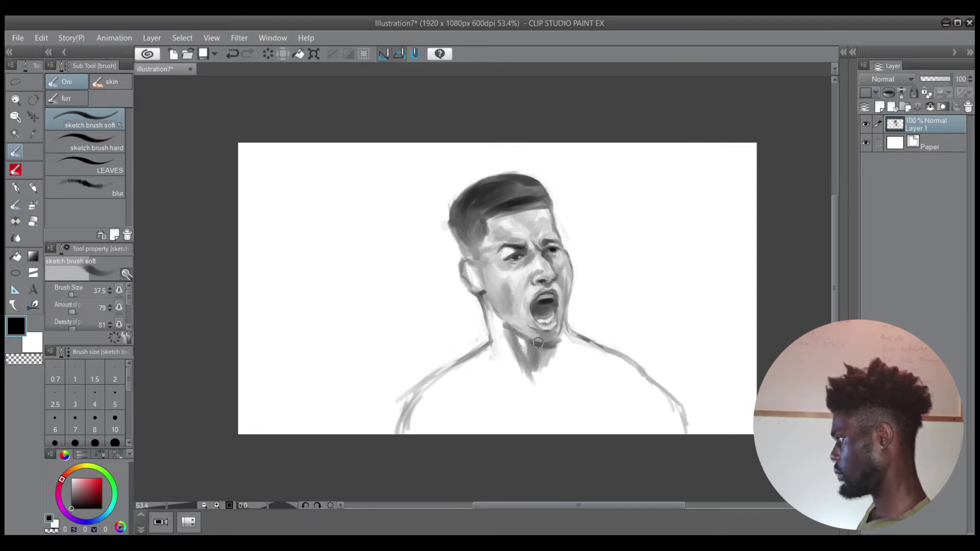
{"action": "key", "text": "c"}
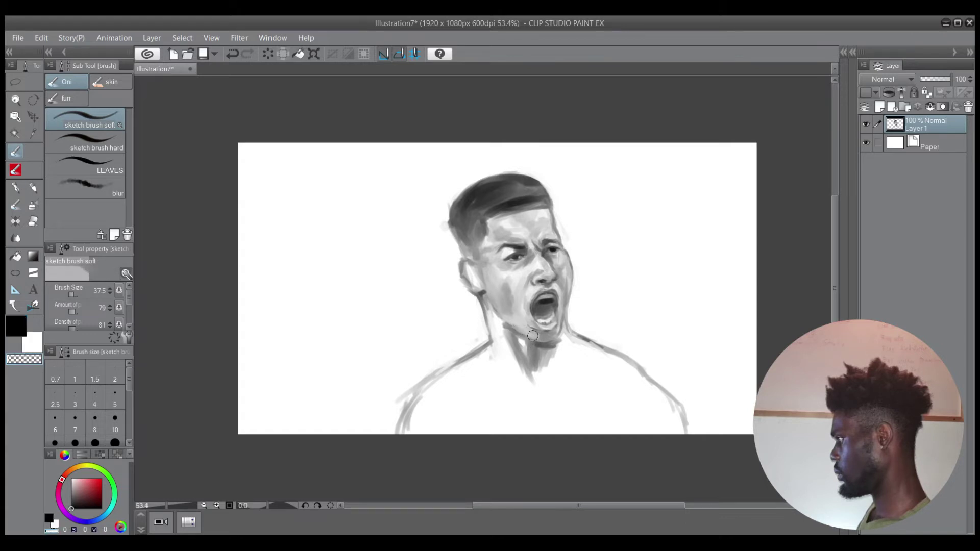
{"action": "key", "text": "c"}
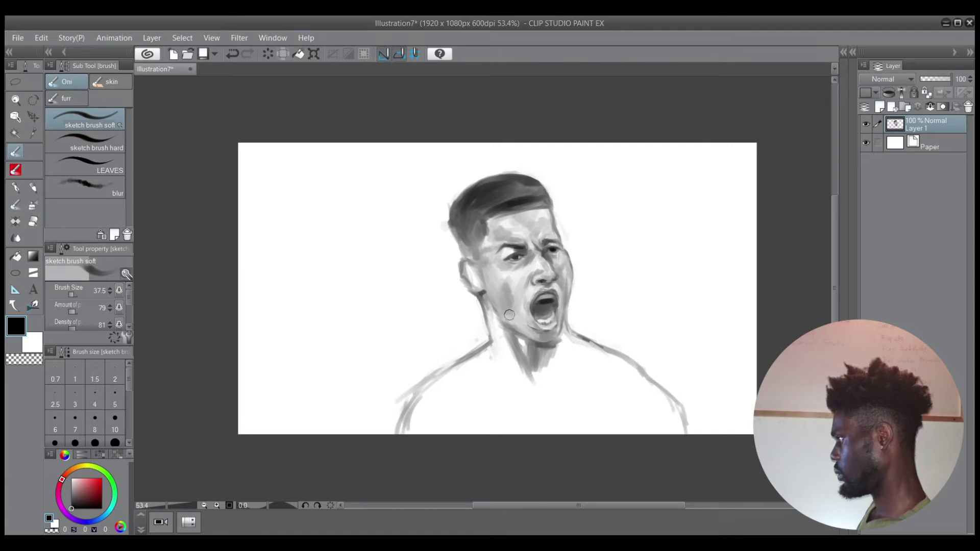
{"action": "key", "text": "bracketleft"}
{"action": "key", "text": "bracketleft"}
{"action": "key", "text": "bracketleft"}
{"action": "key", "text": "bracketleft"}
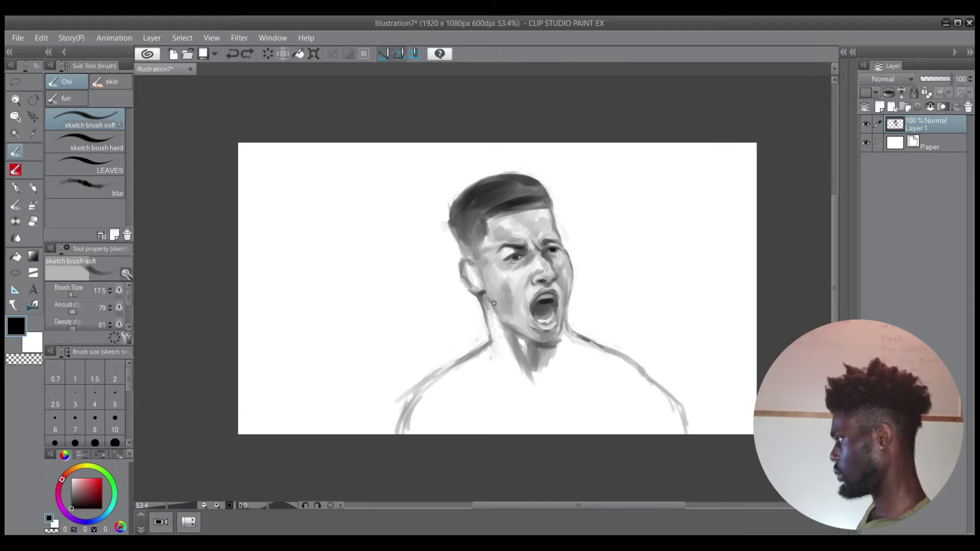
{"action": "left_click_drag", "start_coordinate": [489, 298], "coordinate": [495, 310]}
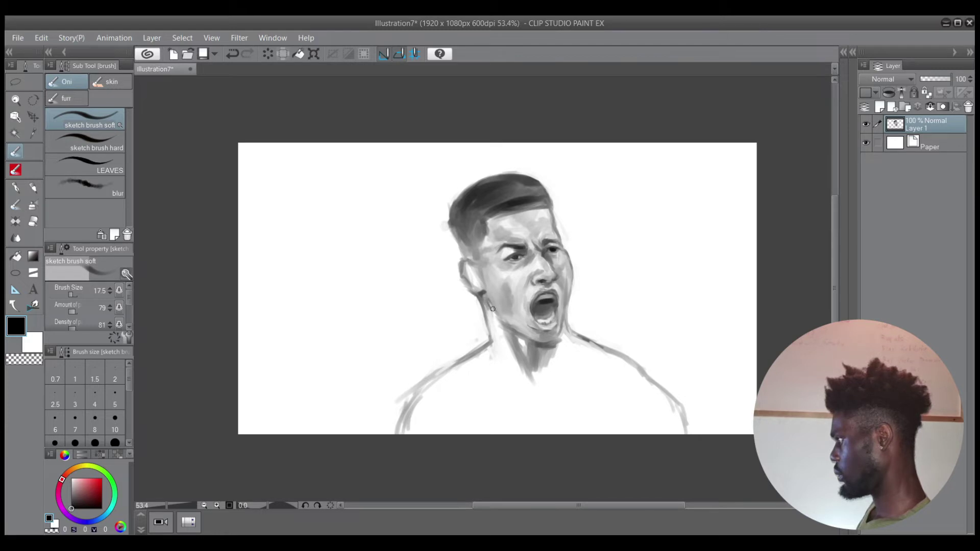
{"action": "key", "text": "ctrl+z"}
Shade the jawline below the ear in black at brush size 27.8 and blend the lower cheek with transparent color at 45.3
{"action": "key", "text": "]"}
{"action": "key", "text": "]"}
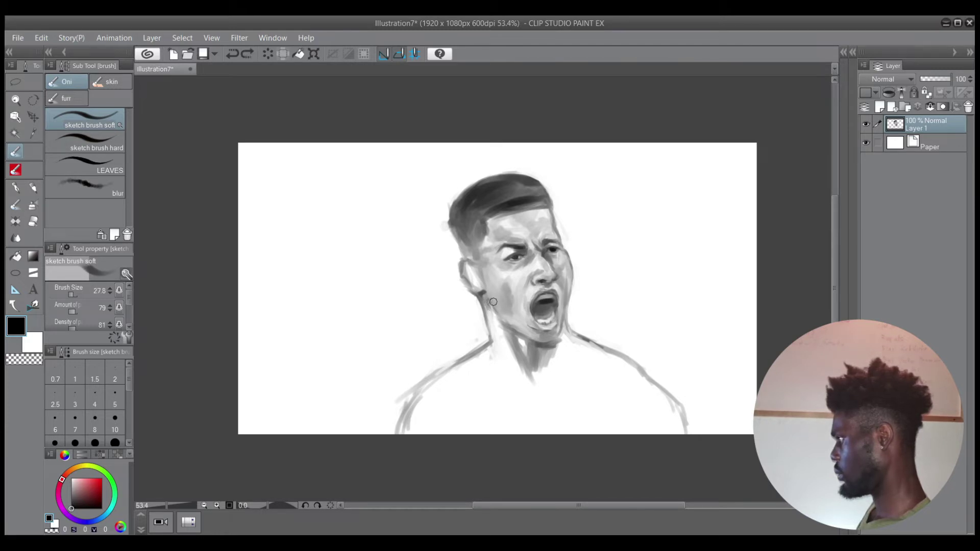
{"action": "left_click_drag", "start_coordinate": [490, 303], "coordinate": [497, 309]}
{"action": "key", "text": "c"}
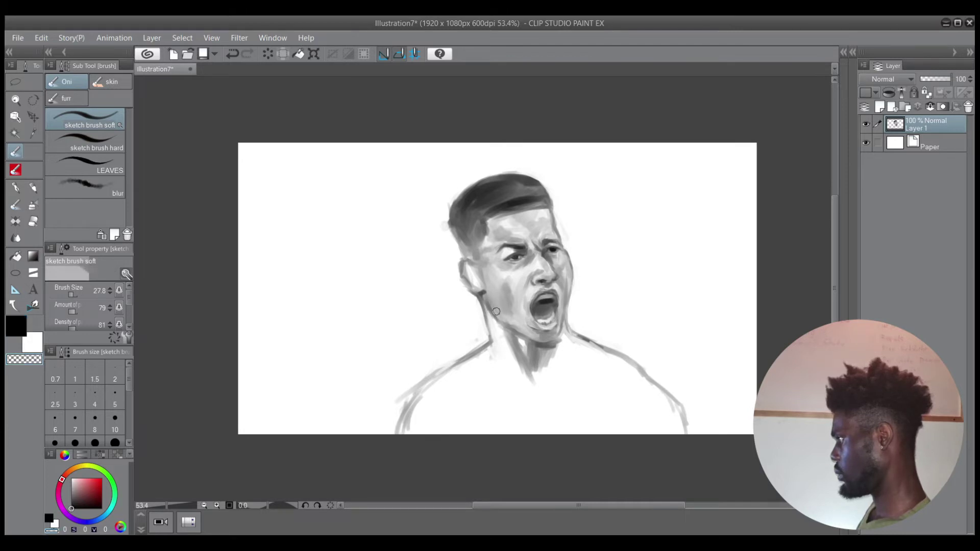
{"action": "key", "text": "]"}
{"action": "key", "text": "bracketleft"}
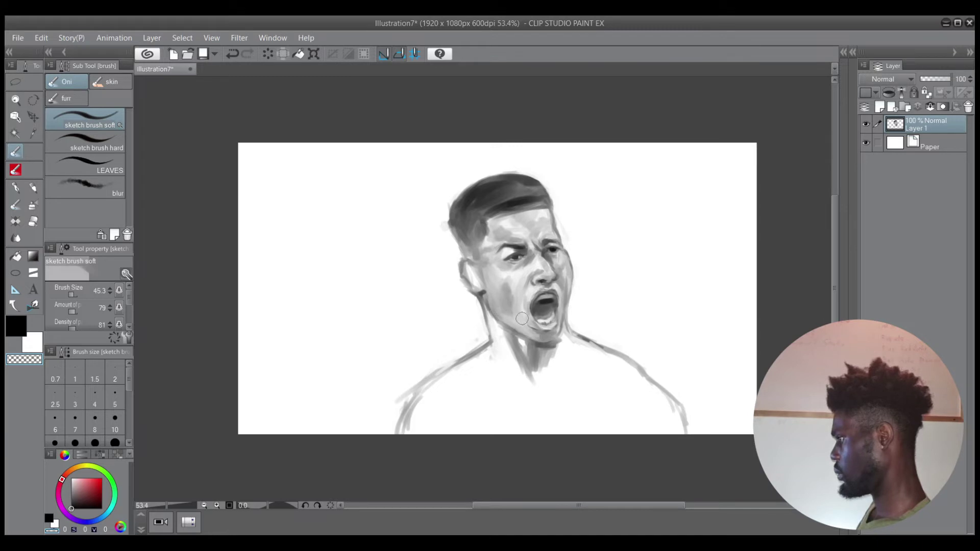
Refine the back neck outline with alternating black and transparent strokes at brush size 23.3
{"action": "key", "text": "bracketleft"}
{"action": "key", "text": "bracketleft"}
{"action": "key", "text": "bracketleft"}
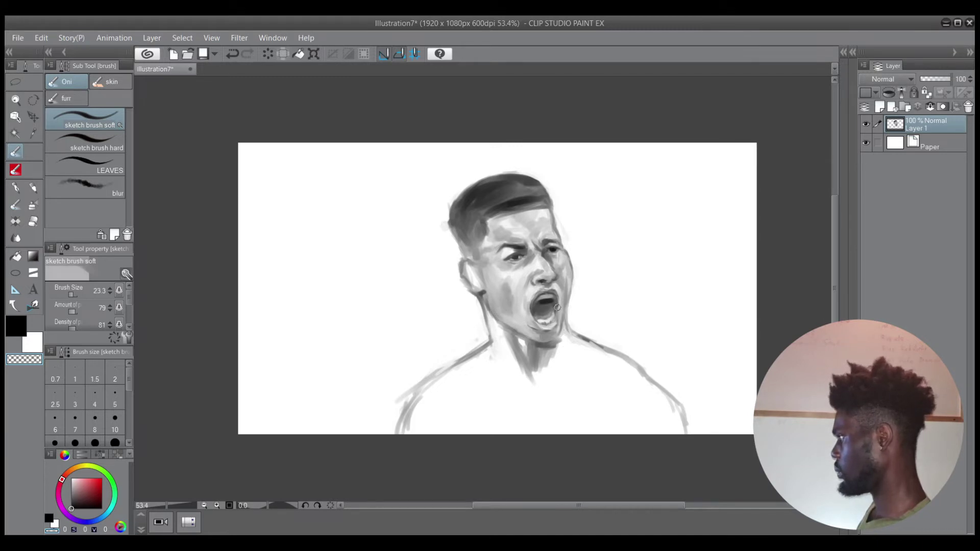
{"action": "key", "text": "c"}
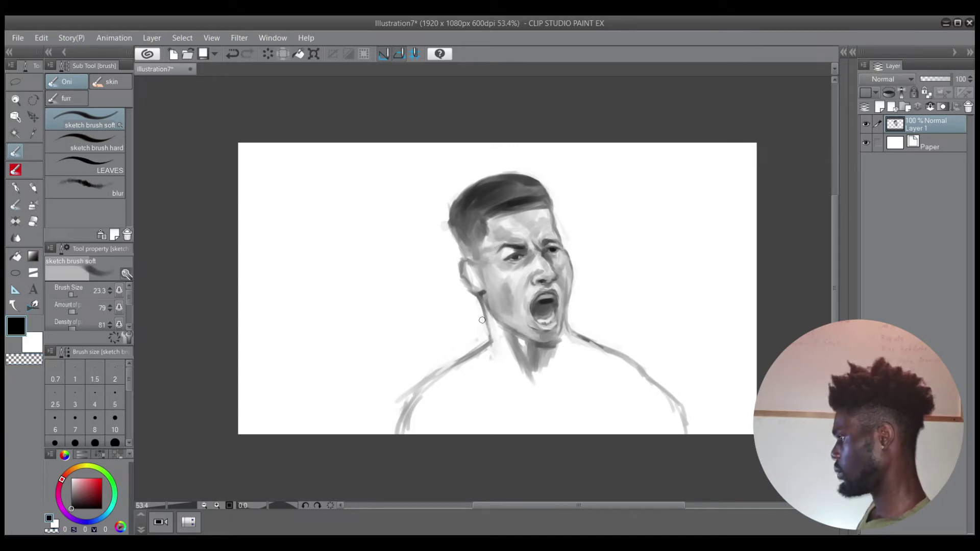
{"action": "key", "text": "c"}
{"action": "key", "text": "c"}
{"action": "key", "text": "c"}
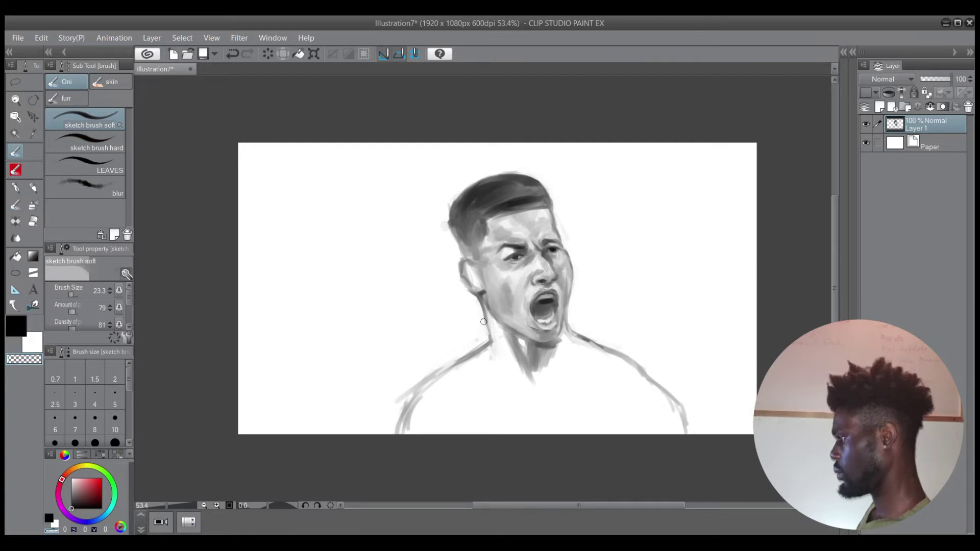
Erase the shoulder line on the ear side with transparent color, enlarging the brush size from 30.1 to 45.3
{"action": "key", "text": "]"}
{"action": "key", "text": "]"}
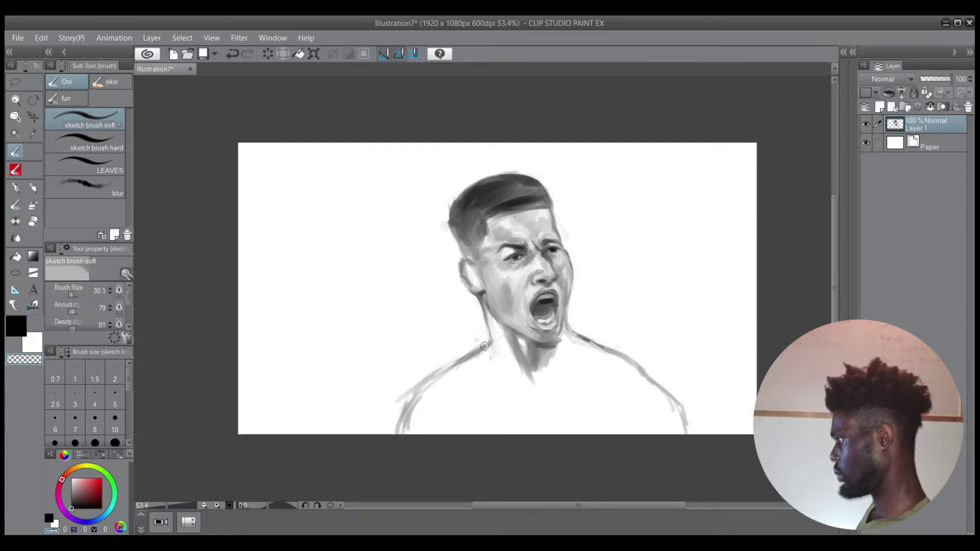
{"action": "mouse_move", "coordinate": [485, 341]}
{"action": "left_mouse_down"}
{"action": "mouse_move", "coordinate": [456, 371]}
{"action": "mouse_move", "coordinate": [492, 358]}
{"action": "mouse_move", "coordinate": [486, 346]}
{"action": "mouse_move", "coordinate": [390, 418]}
{"action": "mouse_move", "coordinate": [407, 419]}
{"action": "mouse_move", "coordinate": [463, 355]}
{"action": "mouse_move", "coordinate": [450, 358]}
{"action": "mouse_move", "coordinate": [415, 413]}
{"action": "left_mouse_up"}
{"action": "key", "text": "]"}
{"action": "key", "text": "]"}
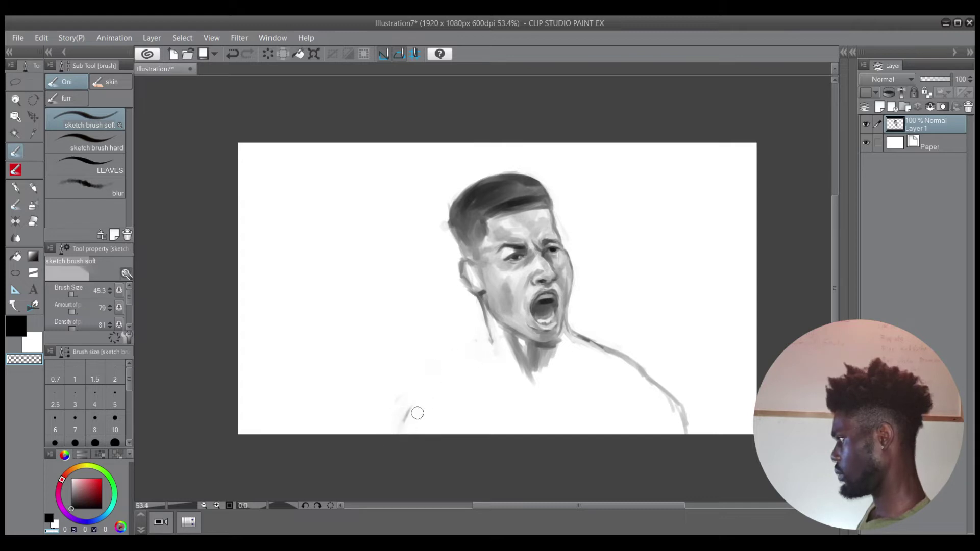
{"action": "mouse_move", "coordinate": [488, 357]}
{"action": "left_mouse_down"}
{"action": "mouse_move", "coordinate": [405, 432]}
{"action": "mouse_move", "coordinate": [411, 420]}
{"action": "mouse_move", "coordinate": [394, 394]}
{"action": "left_mouse_up"}
Redraw the neck base and ear-side shoulder line lower in black at brush size 24.3, and erase the stray marks at its lower end
{"action": "key", "text": "c"}
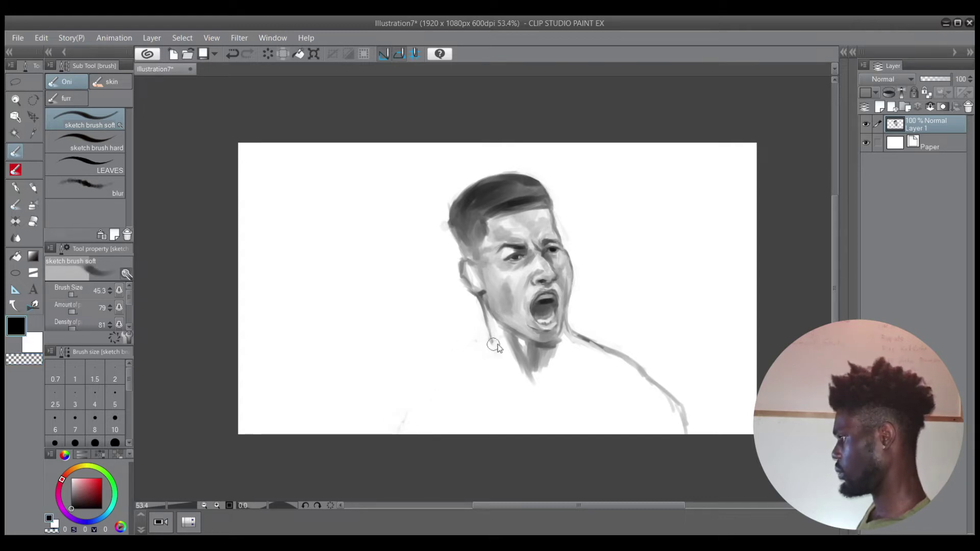
{"action": "key", "text": "bracketleft"}
{"action": "key", "text": "bracketleft"}
{"action": "key", "text": "bracketleft"}
{"action": "key", "text": "bracketright"}
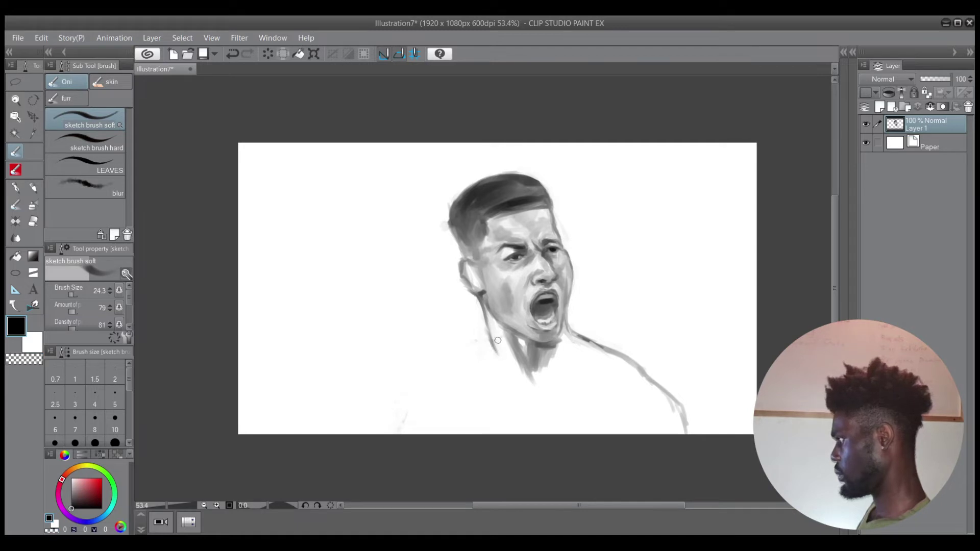
{"action": "mouse_move", "coordinate": [496, 346]}
{"action": "left_mouse_down"}
{"action": "mouse_move", "coordinate": [501, 357]}
{"action": "mouse_move", "coordinate": [455, 378]}
{"action": "left_mouse_up"}
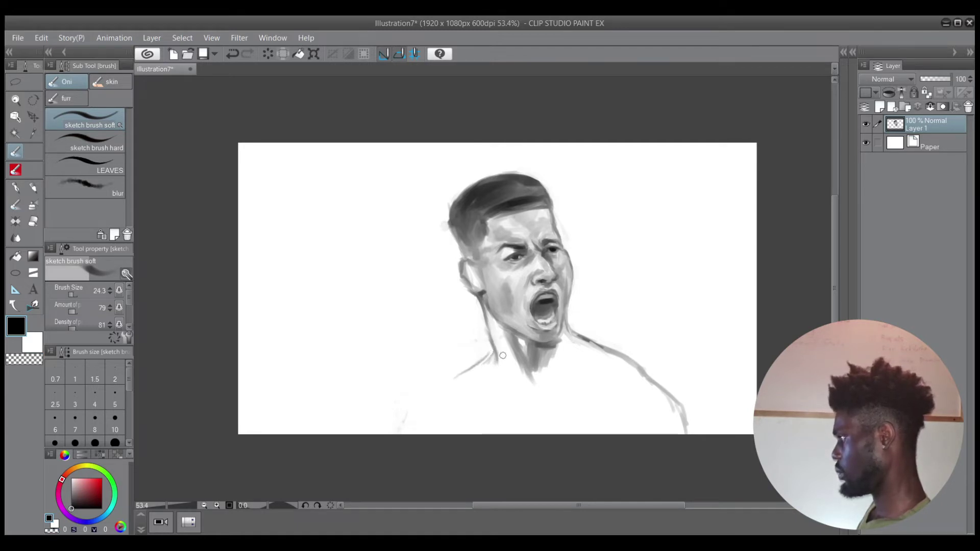
{"action": "mouse_move", "coordinate": [494, 348]}
{"action": "left_mouse_down"}
{"action": "mouse_move", "coordinate": [384, 439]}
{"action": "mouse_move", "coordinate": [458, 388]}
{"action": "left_mouse_up"}
{"action": "left_click_drag", "start_coordinate": [407, 429], "coordinate": [451, 385]}
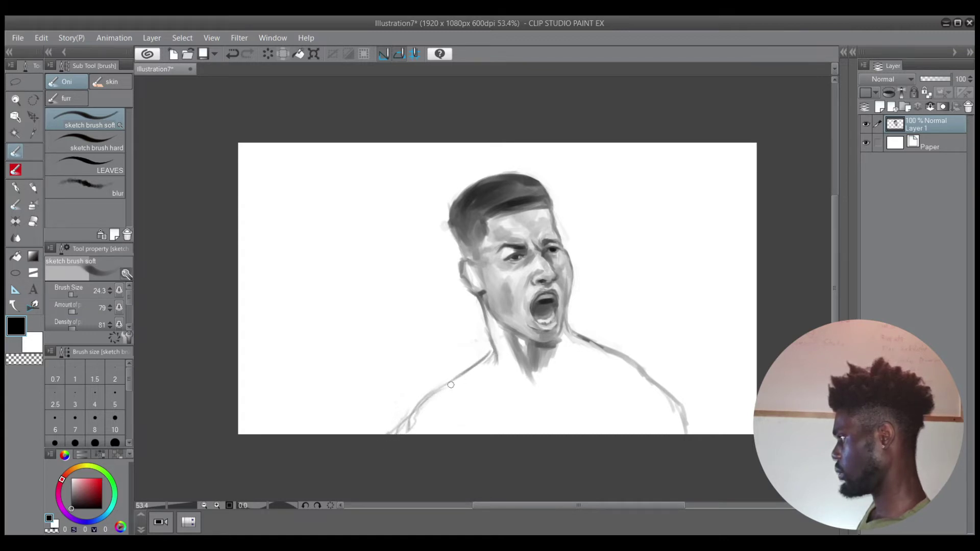
{"action": "key", "text": "c"}
{"action": "left_click_drag", "start_coordinate": [390, 443], "coordinate": [403, 414]}
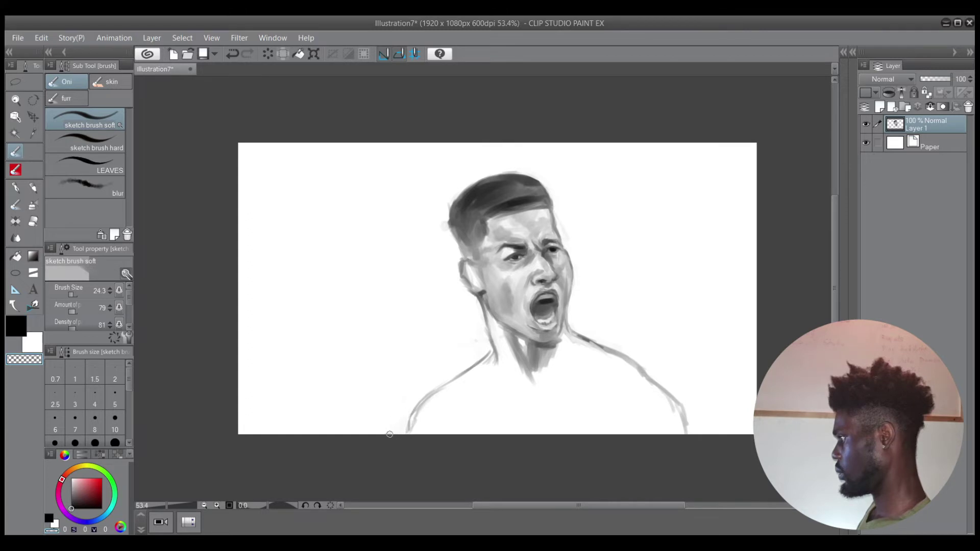
Draw a curved shirt neckline in black from the far side of the neck around to the near shoulder at brush size 24.3
{"action": "key", "text": "c"}
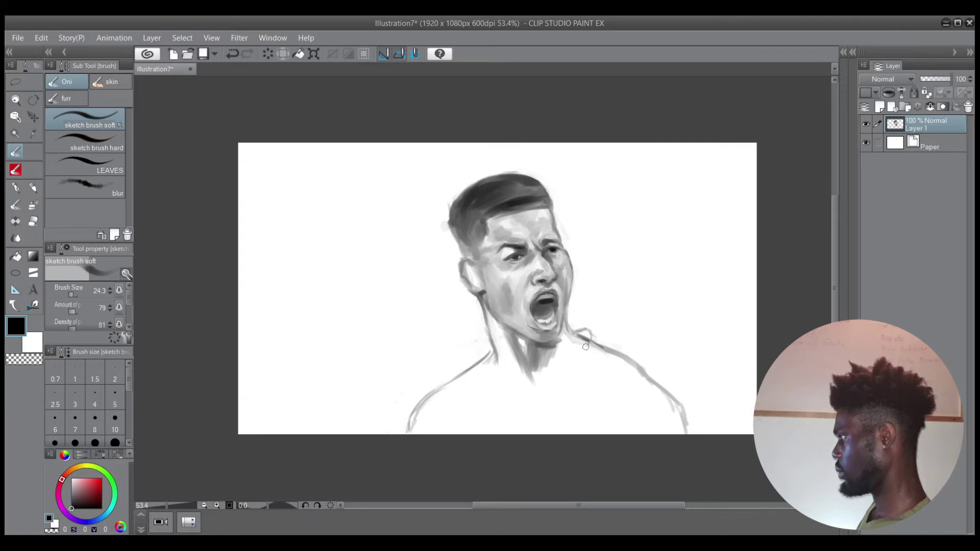
{"action": "left_click_drag", "start_coordinate": [582, 352], "coordinate": [531, 387]}
{"action": "mouse_move", "coordinate": [493, 352]}
{"action": "left_mouse_down"}
{"action": "mouse_move", "coordinate": [526, 375]}
{"action": "mouse_move", "coordinate": [538, 389]}
{"action": "left_mouse_up"}
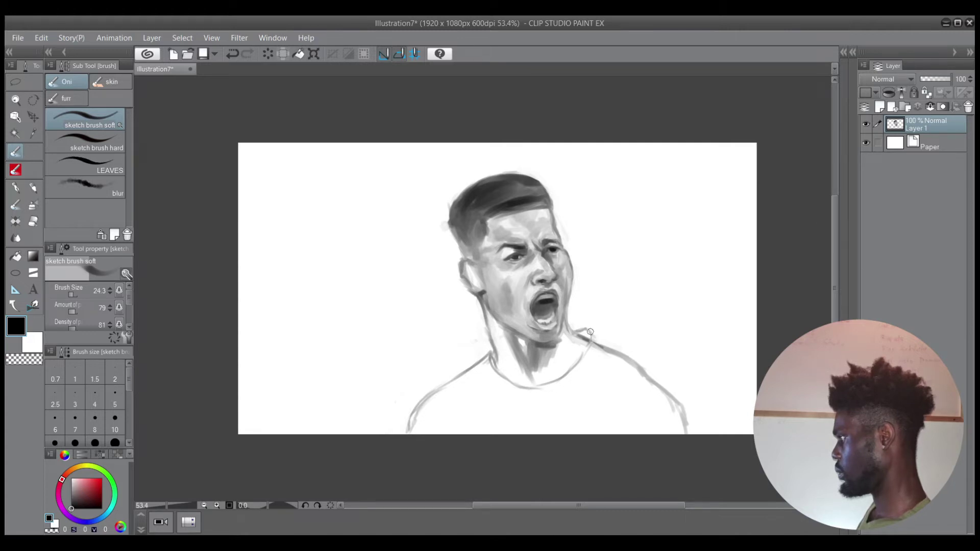
Redraw the far shoulder line in black from the collar outward and thin the old outline with transparent color at brush size 24.3
{"action": "mouse_move", "coordinate": [588, 331]}
{"action": "left_mouse_down"}
{"action": "mouse_move", "coordinate": [605, 342]}
{"action": "mouse_move", "coordinate": [589, 330]}
{"action": "mouse_move", "coordinate": [613, 351]}
{"action": "mouse_move", "coordinate": [598, 348]}
{"action": "mouse_move", "coordinate": [639, 359]}
{"action": "mouse_move", "coordinate": [623, 352]}
{"action": "mouse_move", "coordinate": [674, 386]}
{"action": "mouse_move", "coordinate": [697, 434]}
{"action": "mouse_move", "coordinate": [688, 404]}
{"action": "mouse_move", "coordinate": [693, 431]}
{"action": "mouse_move", "coordinate": [623, 360]}
{"action": "left_mouse_up"}
{"action": "key", "text": "c"}
{"action": "key", "text": "c"}
{"action": "key", "text": "c"}
{"action": "key", "text": "c"}
{"action": "key", "text": "c"}
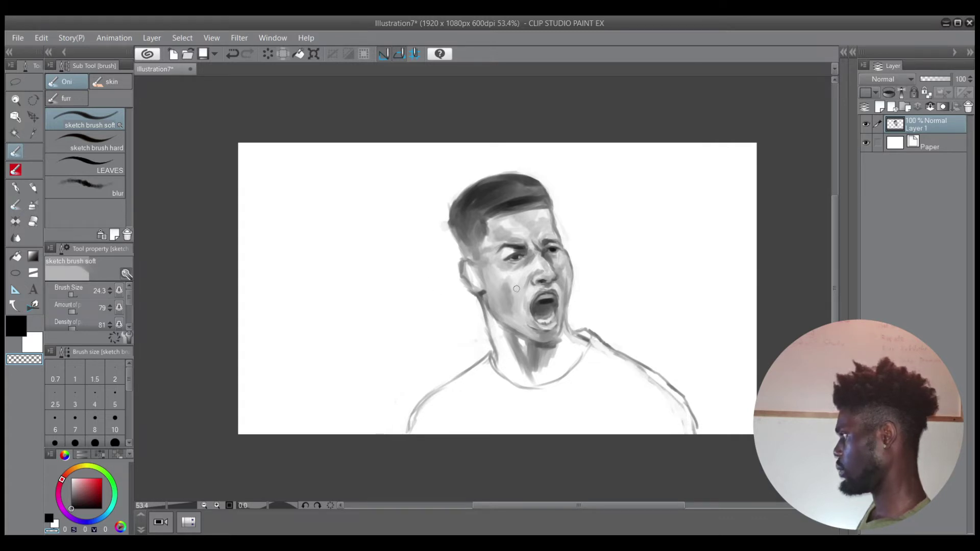
{"action": "key", "text": "c"}
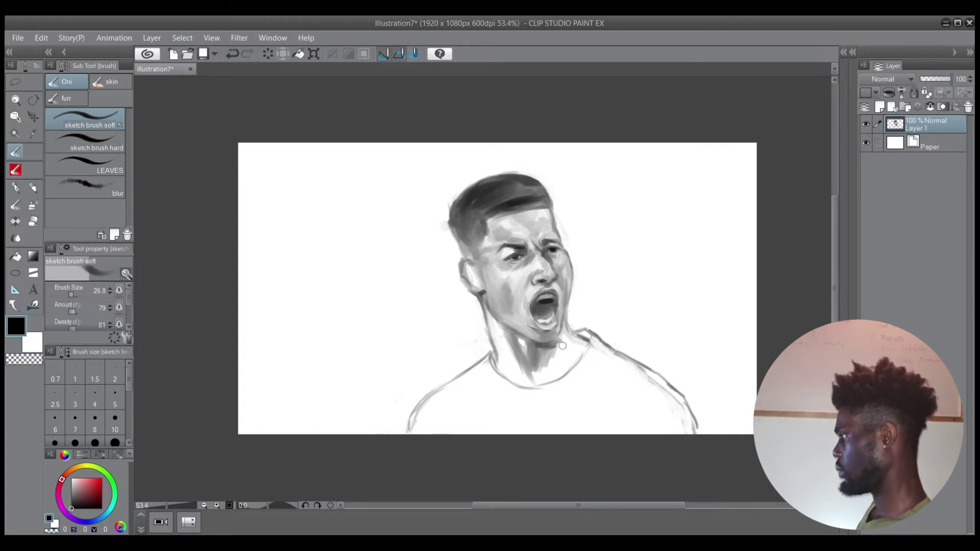
Shade the front of the neck below the chin in black at brush size 54.9
{"action": "key", "text": "]"}
{"action": "left_click_drag", "start_coordinate": [565, 333], "coordinate": [555, 377]}
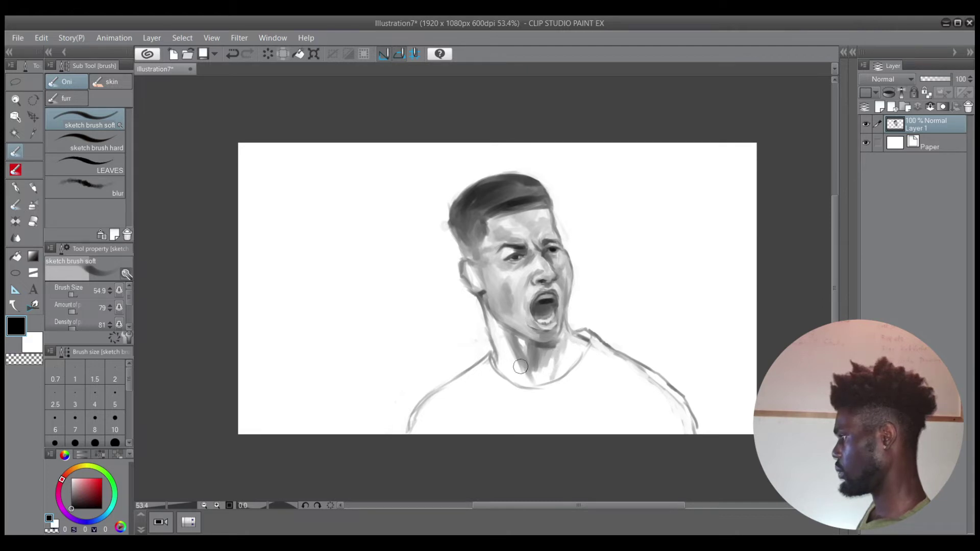
Draw the collar's outer edge and short underarm creases on both sides of the shirt in black at brush size 39.2
{"action": "key", "text": "["}
{"action": "mouse_move", "coordinate": [482, 364]}
{"action": "left_mouse_down"}
{"action": "mouse_move", "coordinate": [515, 391]}
{"action": "mouse_move", "coordinate": [570, 390]}
{"action": "mouse_move", "coordinate": [528, 396]}
{"action": "mouse_move", "coordinate": [584, 371]}
{"action": "mouse_move", "coordinate": [603, 338]}
{"action": "mouse_move", "coordinate": [591, 357]}
{"action": "left_mouse_up"}
{"action": "key", "text": "ctrl+z"}
{"action": "key", "text": "ctrl+z"}
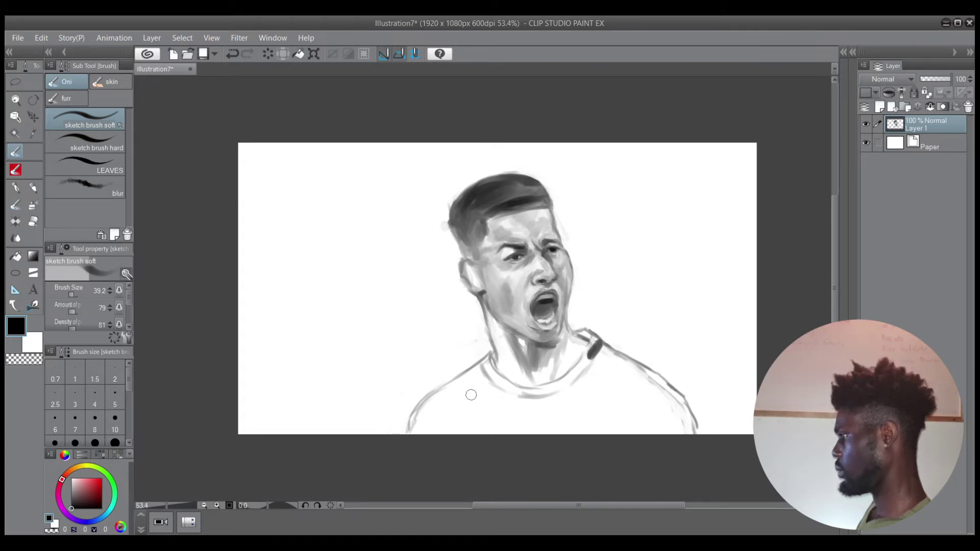
{"action": "mouse_move", "coordinate": [458, 432]}
{"action": "left_mouse_down"}
{"action": "mouse_move", "coordinate": [482, 399]}
{"action": "mouse_move", "coordinate": [464, 437]}
{"action": "mouse_move", "coordinate": [467, 416]}
{"action": "left_mouse_up"}
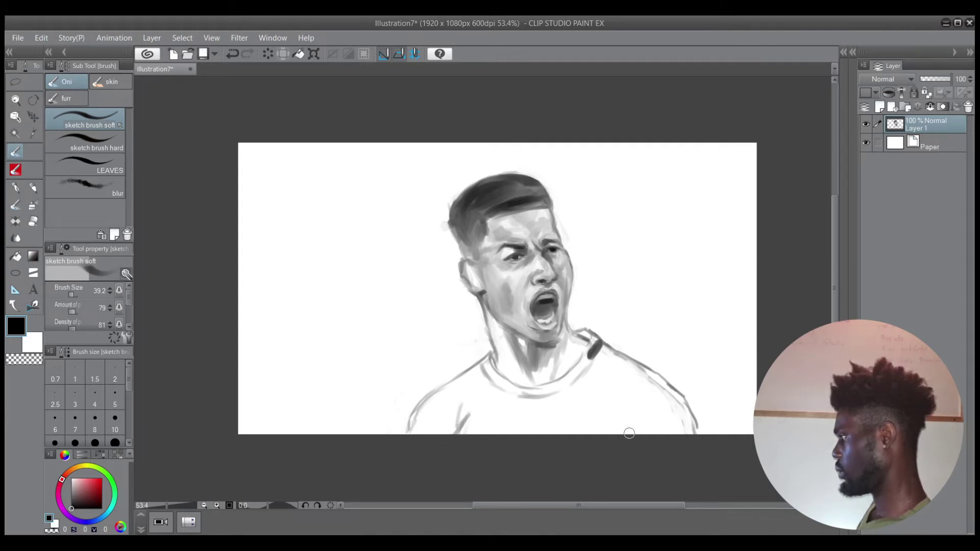
{"action": "left_click_drag", "start_coordinate": [630, 434], "coordinate": [618, 414]}
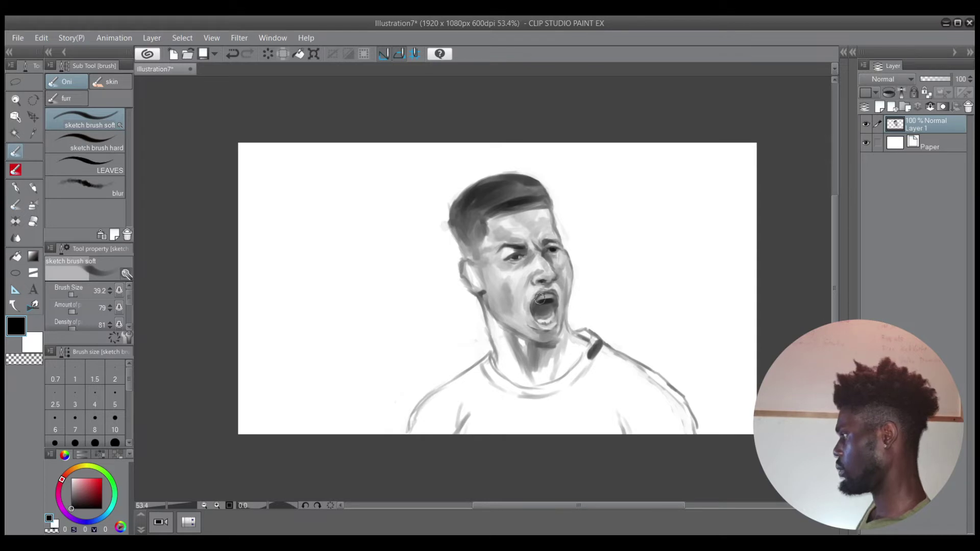
Fill the neck between jaw and collar with gray shading in black at brush size 55.3
{"action": "key", "text": "bracketright"}
{"action": "key", "text": "bracketright"}
{"action": "left_click_drag", "start_coordinate": [518, 364], "coordinate": [514, 376]}
{"action": "key", "text": "bracketright"}
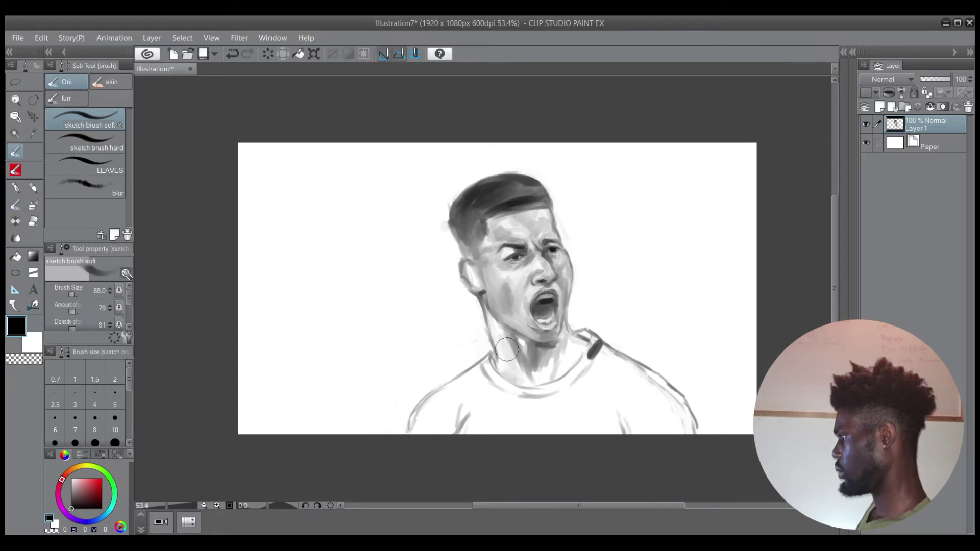
{"action": "key", "text": "bracketleft"}
{"action": "key", "text": "bracketleft"}
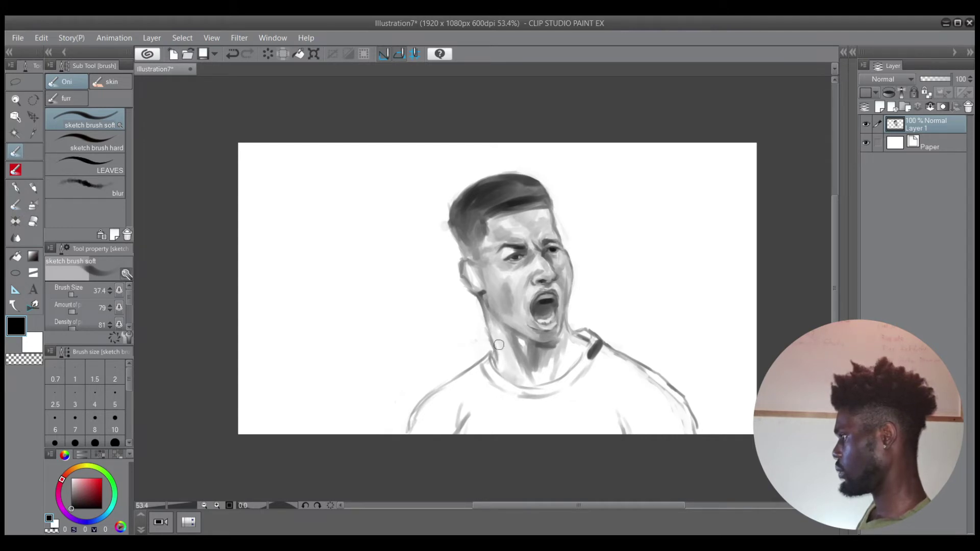
{"action": "key", "text": "bracketleft"}
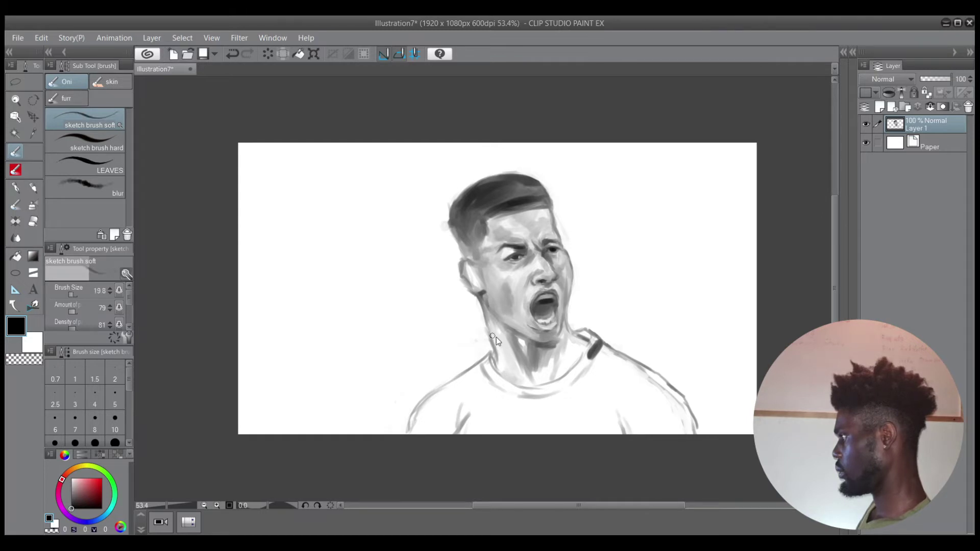
{"action": "key", "text": "bracketright"}
{"action": "key", "text": "bracketright"}
{"action": "key", "text": "bracketright"}
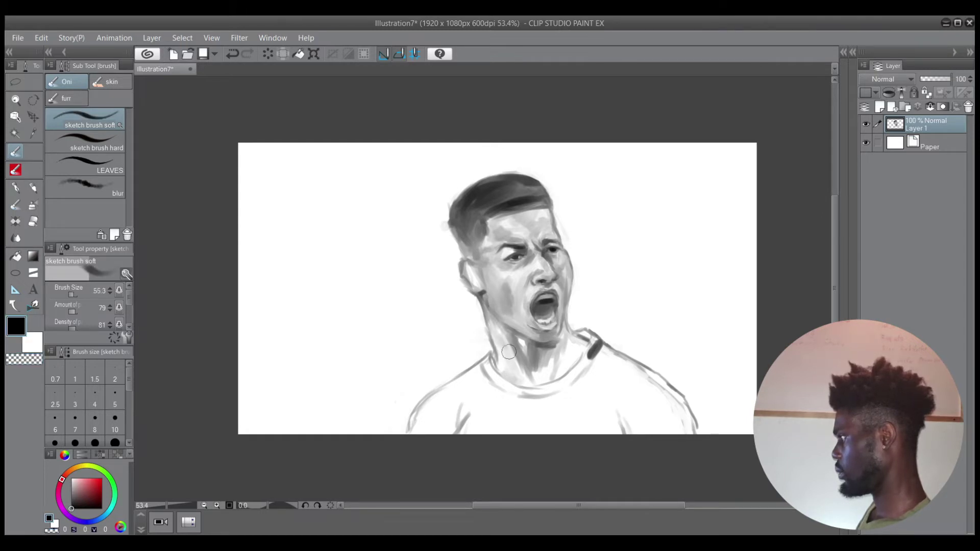
{"action": "mouse_move", "coordinate": [509, 348]}
{"action": "left_mouse_down"}
{"action": "mouse_move", "coordinate": [552, 364]}
{"action": "mouse_move", "coordinate": [539, 367]}
{"action": "mouse_move", "coordinate": [540, 377]}
{"action": "mouse_move", "coordinate": [551, 362]}
{"action": "mouse_move", "coordinate": [551, 374]}
{"action": "mouse_move", "coordinate": [551, 353]}
{"action": "mouse_move", "coordinate": [514, 332]}
{"action": "mouse_move", "coordinate": [537, 347]}
{"action": "mouse_move", "coordinate": [521, 336]}
{"action": "mouse_move", "coordinate": [536, 360]}
{"action": "mouse_move", "coordinate": [542, 353]}
{"action": "mouse_move", "coordinate": [535, 382]}
{"action": "mouse_move", "coordinate": [530, 368]}
{"action": "mouse_move", "coordinate": [541, 378]}
{"action": "mouse_move", "coordinate": [525, 376]}
{"action": "mouse_move", "coordinate": [519, 357]}
{"action": "mouse_move", "coordinate": [536, 379]}
{"action": "left_mouse_up"}
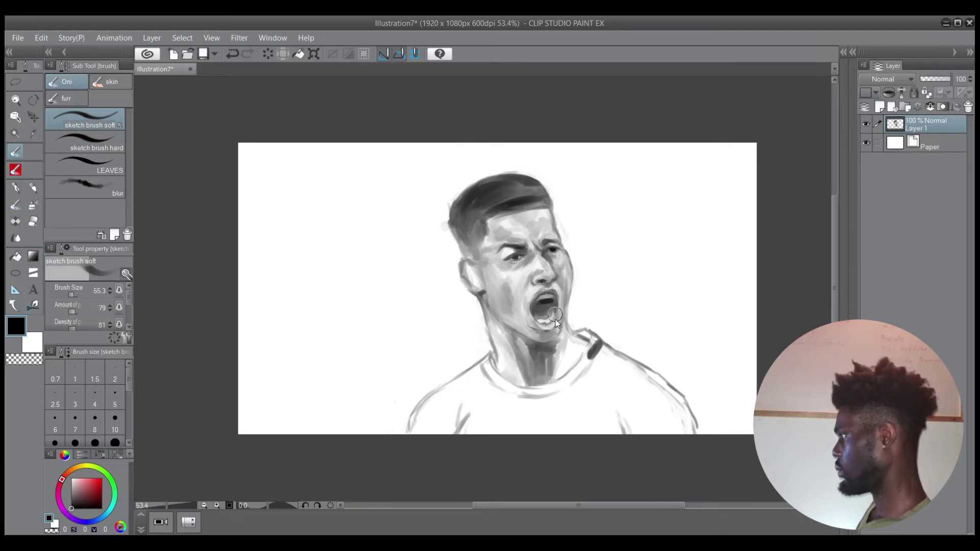
Retouch the cheek beside the mouth corner, alternating transparent color and black at brush size 28.4
{"action": "key", "text": "c"}
{"action": "key", "text": "bracketleft"}
{"action": "key", "text": "bracketleft"}
{"action": "key", "text": "bracketleft"}
{"action": "key", "text": "bracketleft"}
{"action": "key", "text": "bracketleft"}
{"action": "key", "text": "bracketleft"}
{"action": "key", "text": "bracketleft"}
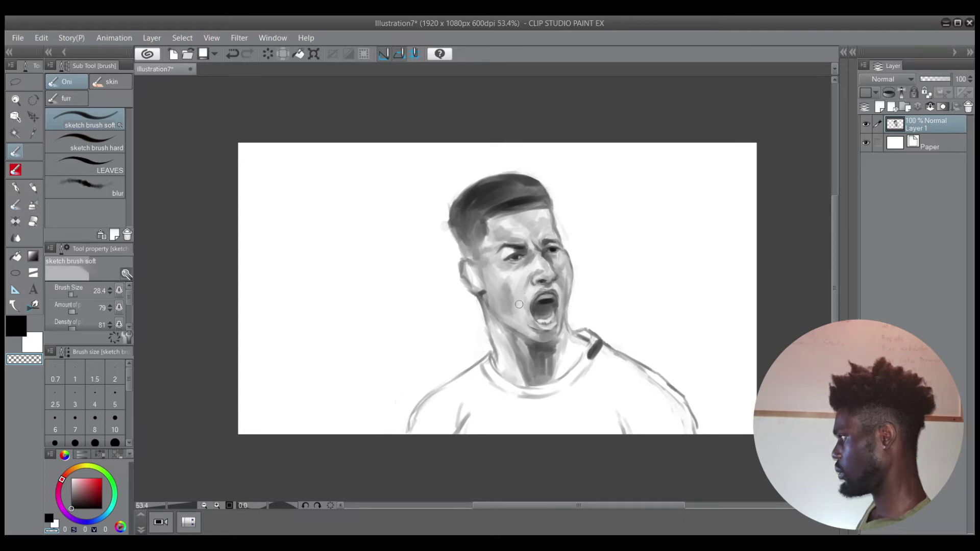
{"action": "key", "text": "c"}
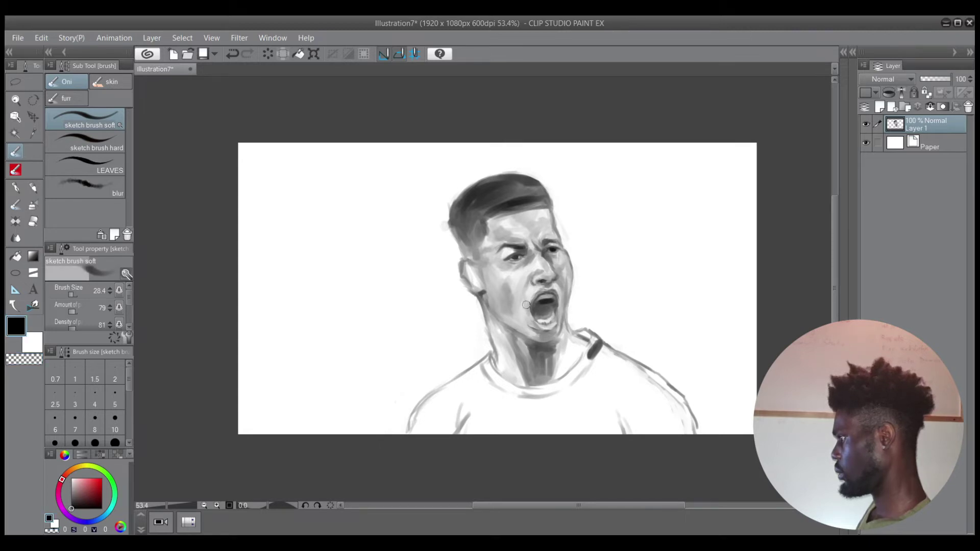
{"action": "key", "text": "c"}
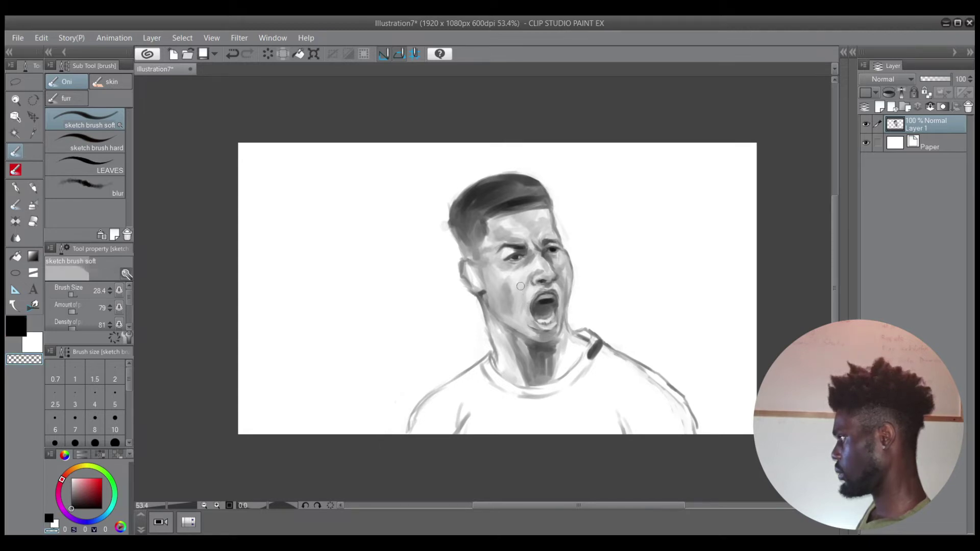
{"action": "key", "text": "c"}
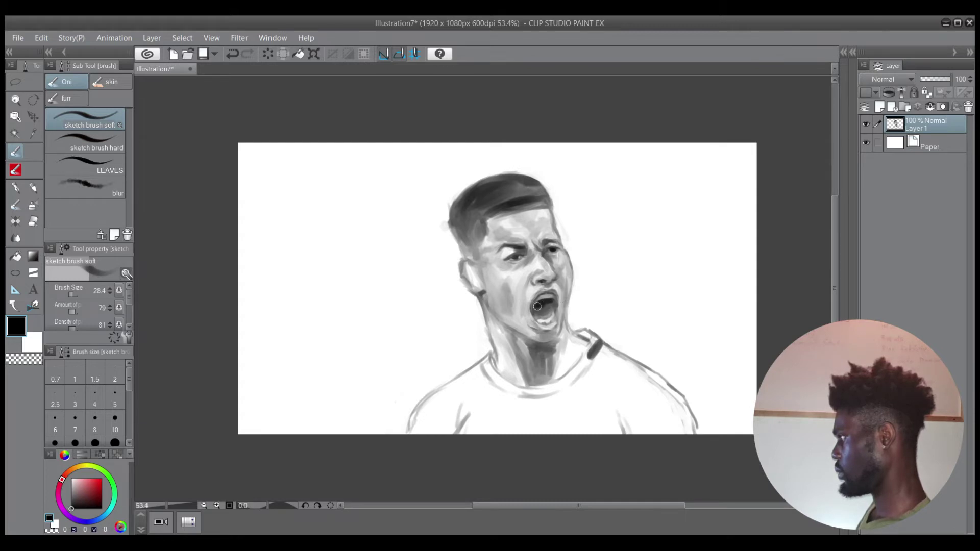
Darken the mouth interior in black at brush size 51.7, and clean up the lower lip with transparent color at 26.1
{"action": "left_click_drag", "start_coordinate": [543, 309], "coordinate": [540, 309], "text": "ctrl+alt"}
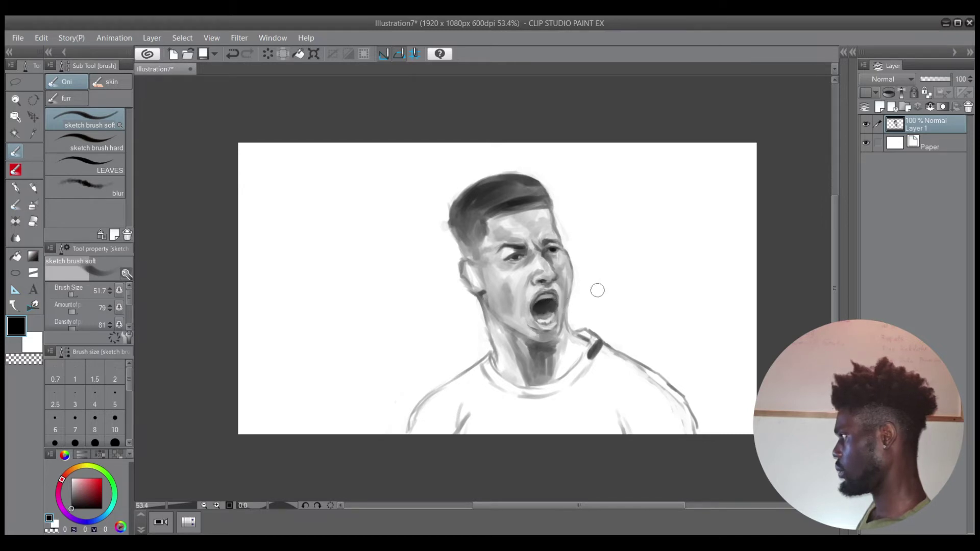
{"action": "left_click_drag", "start_coordinate": [566, 316], "coordinate": [540, 333], "text": "ctrl+alt"}
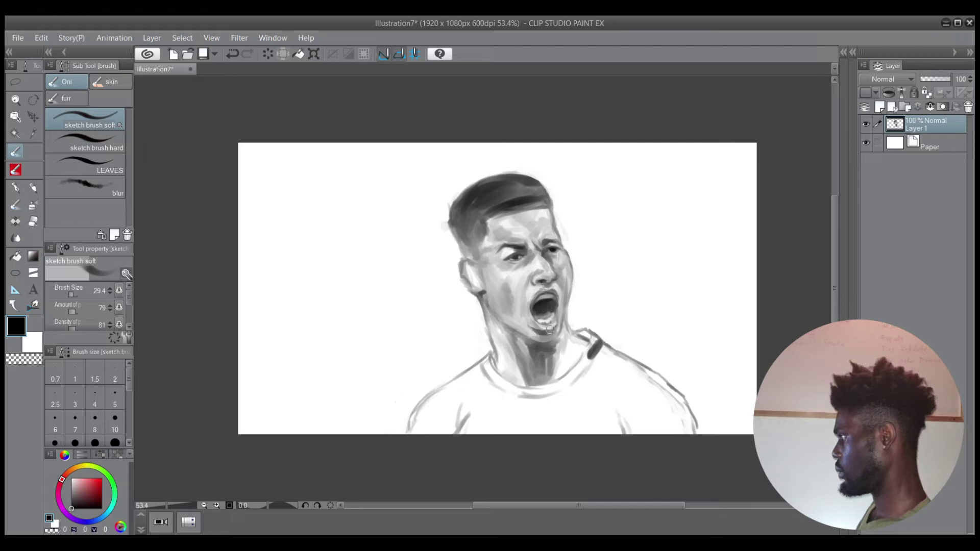
{"action": "key", "text": "c"}
{"action": "left_click_drag", "start_coordinate": [550, 330], "coordinate": [547, 328], "text": "ctrl+alt"}
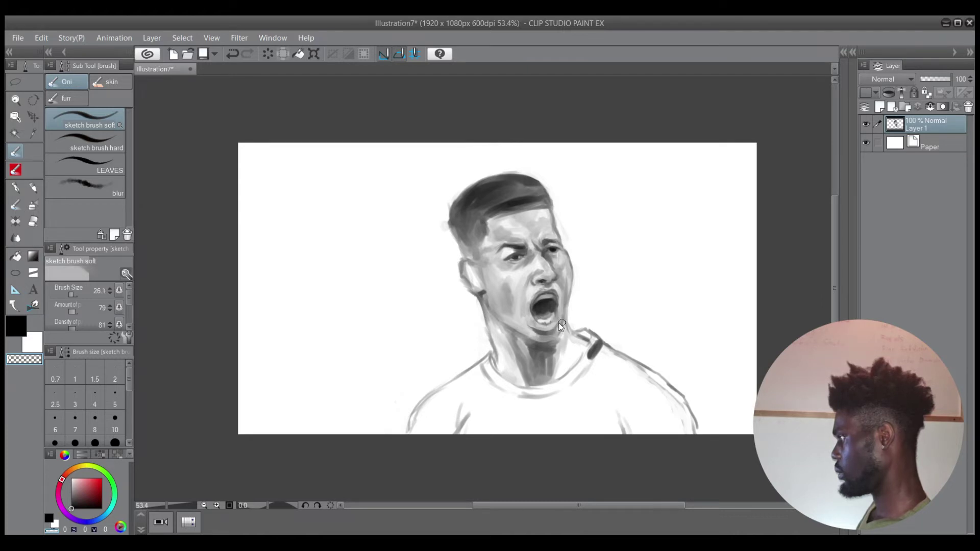
Refine the mouth corner and the edge of the lower teeth in black at brush size 14.1
{"action": "key", "text": "bracketleft"}
{"action": "key", "text": "bracketleft"}
{"action": "key", "text": "c"}
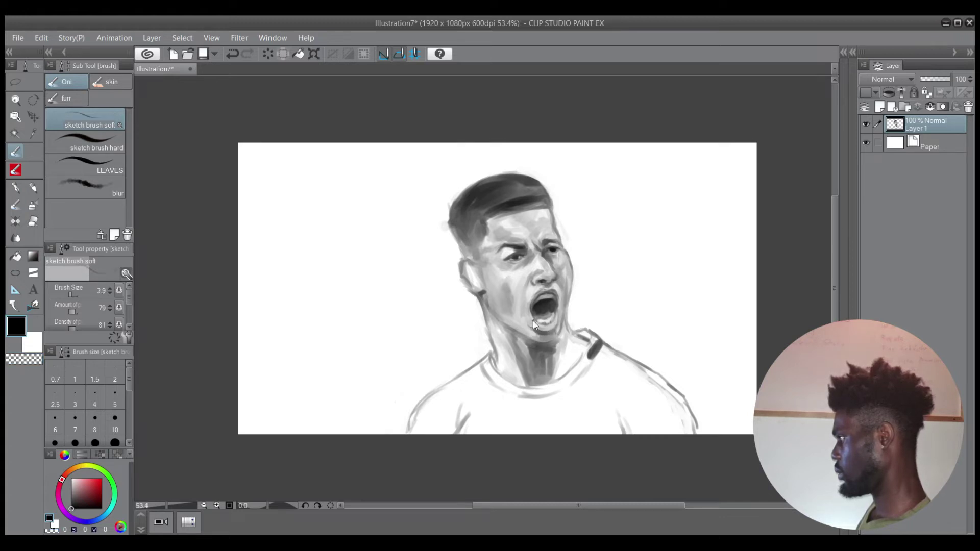
{"action": "key", "text": "bracketleft"}
{"action": "key", "text": "bracketleft"}
{"action": "key", "text": "bracketleft"}
{"action": "key", "text": "bracketright"}
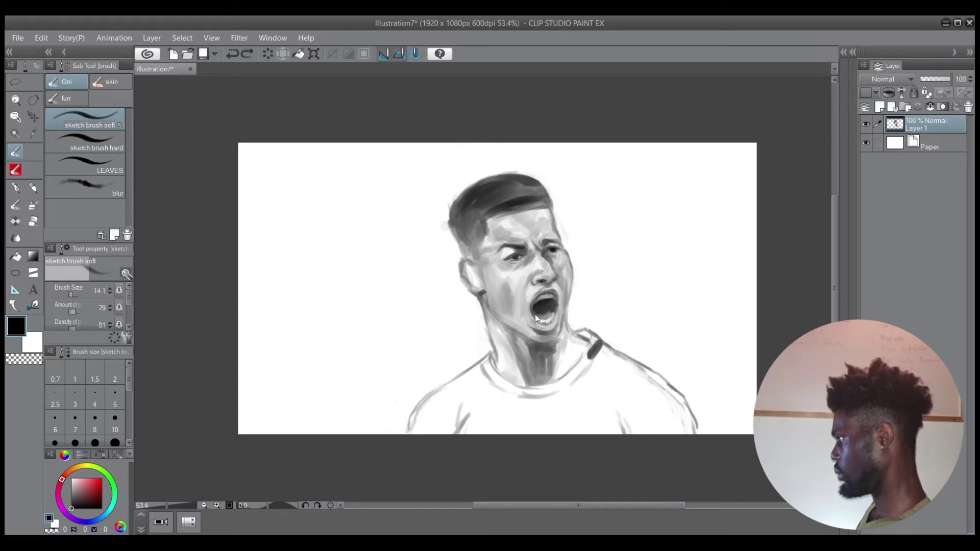
{"action": "left_click_drag", "start_coordinate": [531, 312], "coordinate": [534, 321]}
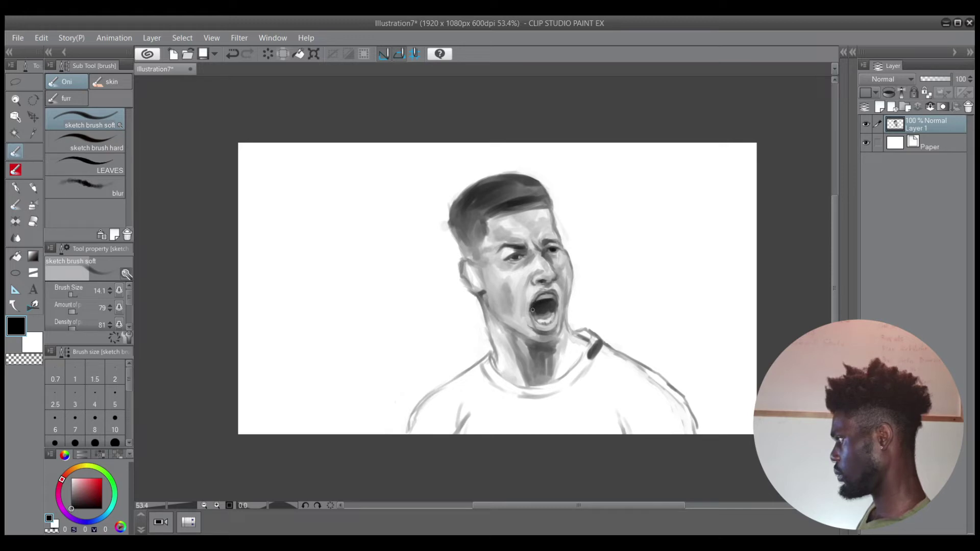
{"action": "left_click_drag", "start_coordinate": [535, 313], "coordinate": [541, 312]}
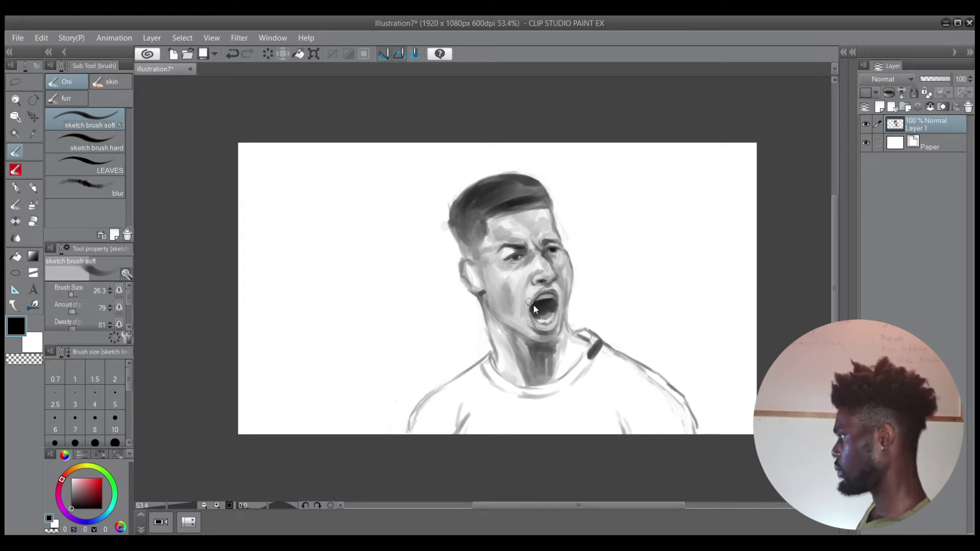
Touch up the shading around the near eye in black at brush size 15.5, and enlarge the brush size to 43.4
{"action": "key", "text": "bracketleft"}
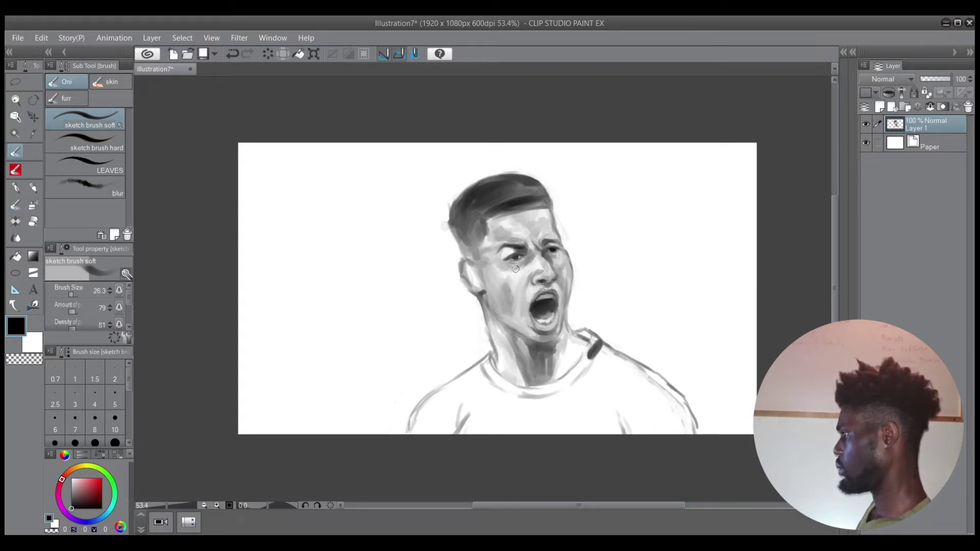
{"action": "key", "text": "bracketleft"}
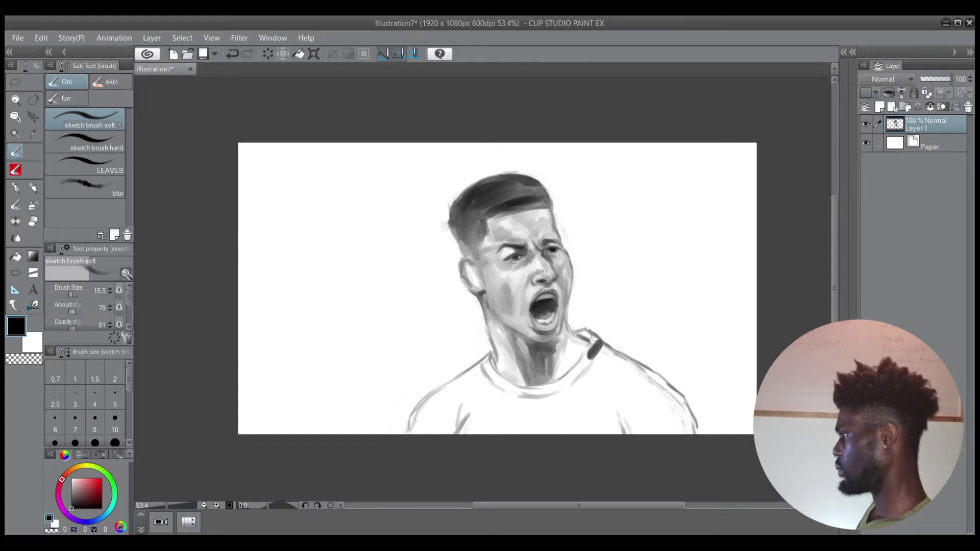
{"action": "key", "text": "bracketright"}
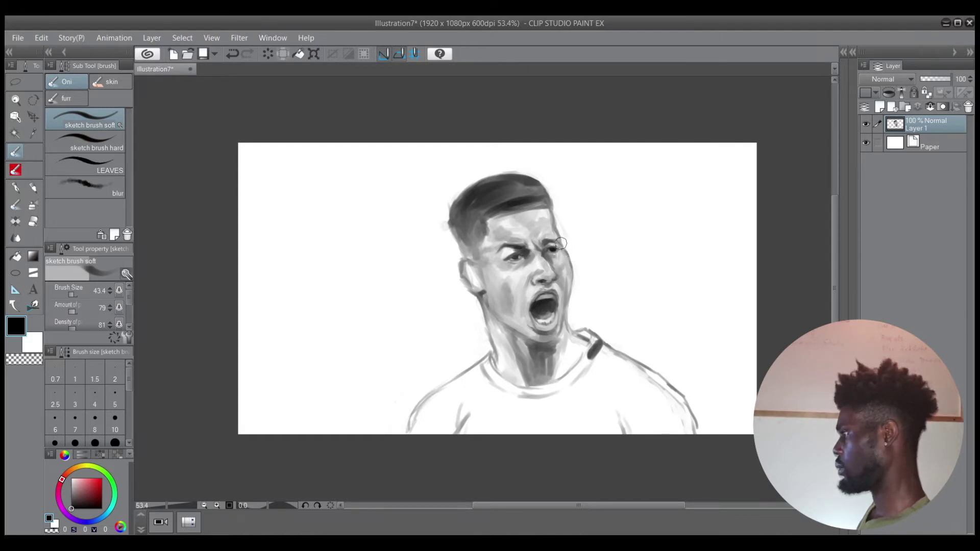
Lasso the far eye, shift it slightly down and toward the nose with a transform, apply it and clear the selection
{"action": "key", "text": "m"}
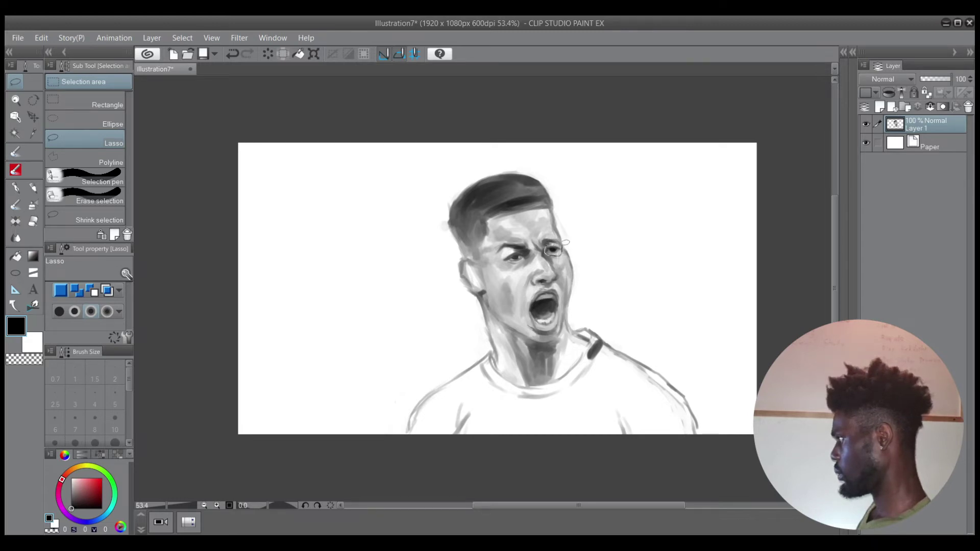
{"action": "left_click_drag", "start_coordinate": [562, 246], "coordinate": [558, 243]}
{"action": "left_click", "coordinate": [604, 277]}
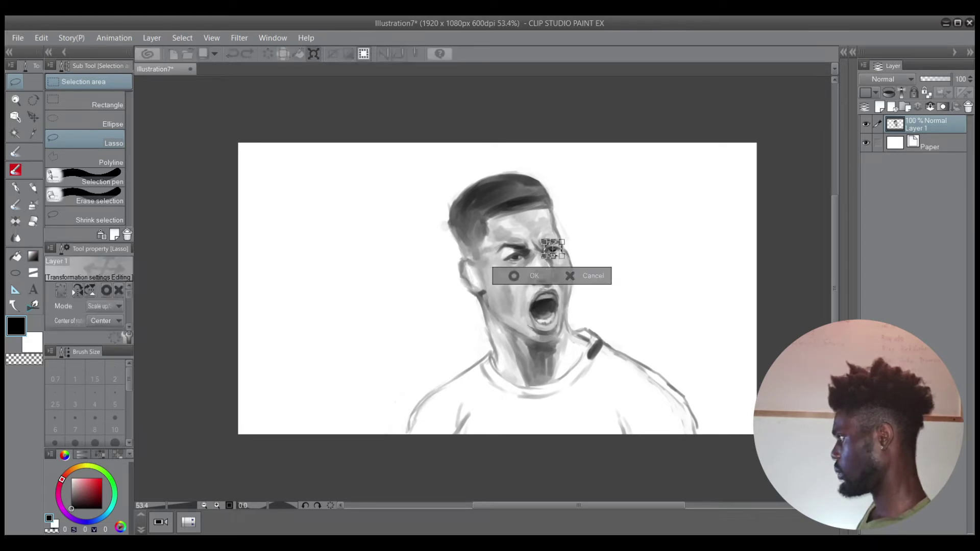
{"action": "scroll", "coordinate": [552, 249], "scroll_direction": "up", "scroll_amount": 5}
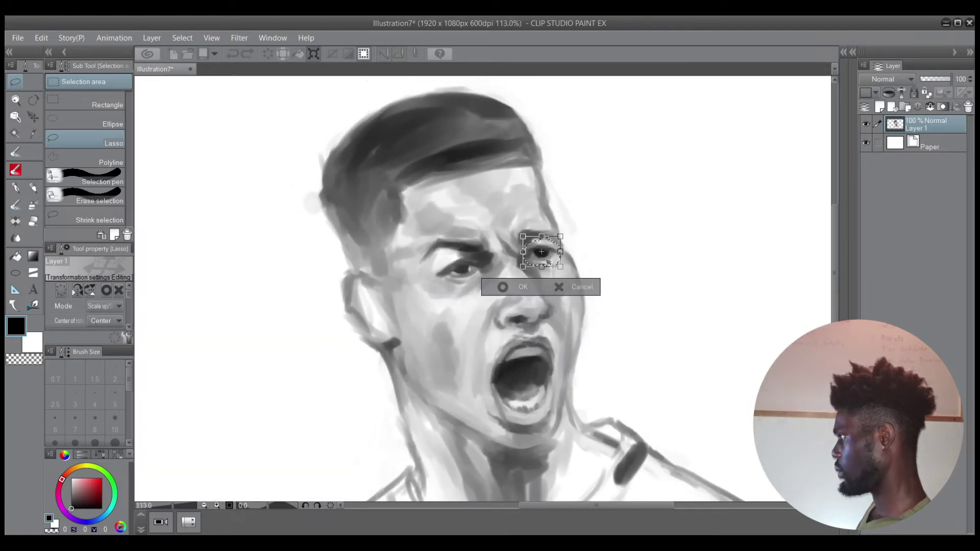
{"action": "left_click_drag", "start_coordinate": [549, 264], "coordinate": [547, 266]}
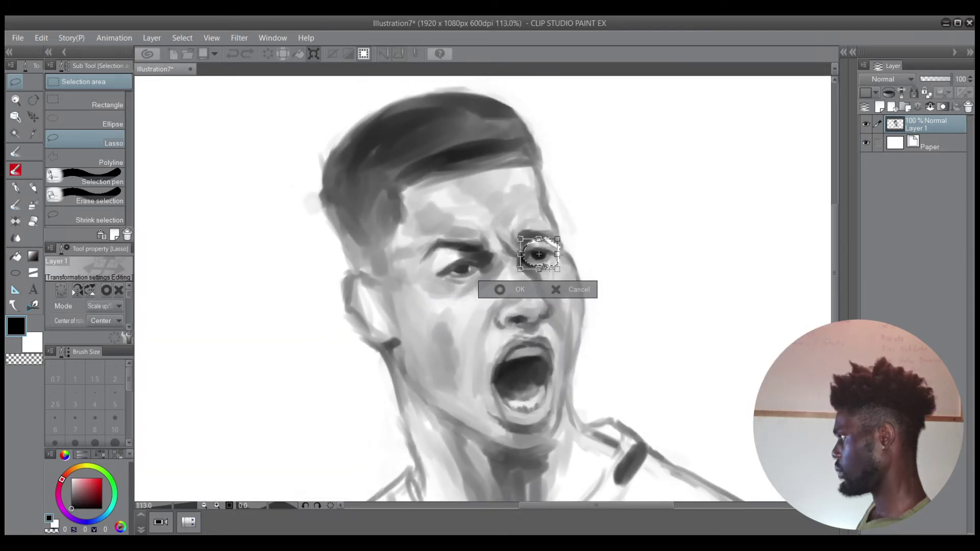
{"action": "scroll", "coordinate": [544, 258], "scroll_direction": "down", "scroll_amount": 2}
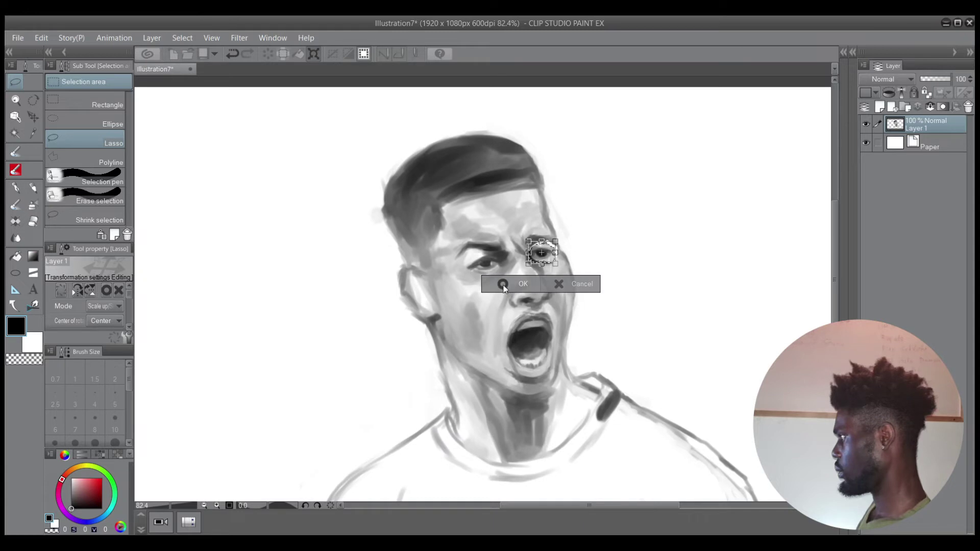
{"action": "left_click", "coordinate": [504, 284]}
{"action": "scroll", "coordinate": [555, 138], "scroll_direction": "down", "scroll_amount": 2}
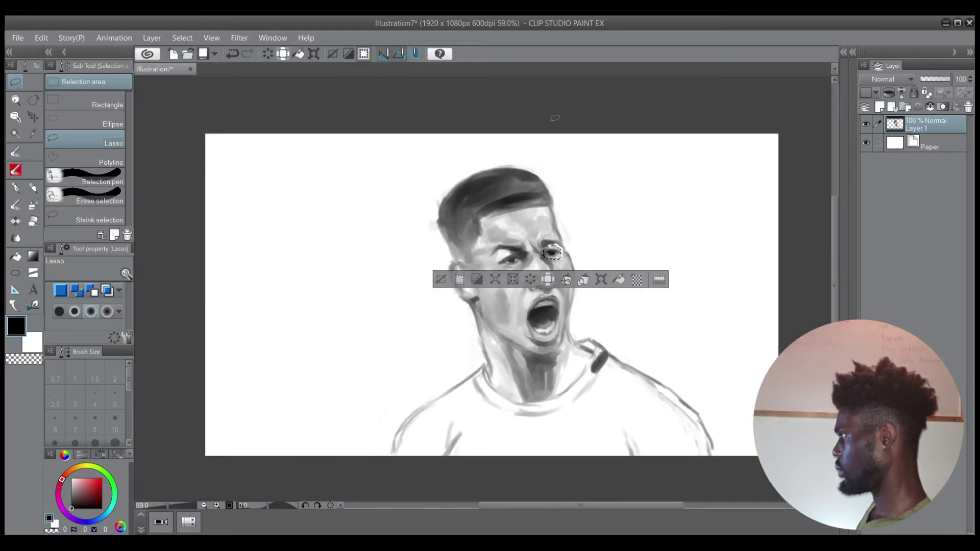
{"action": "key", "text": "ctrl+d"}
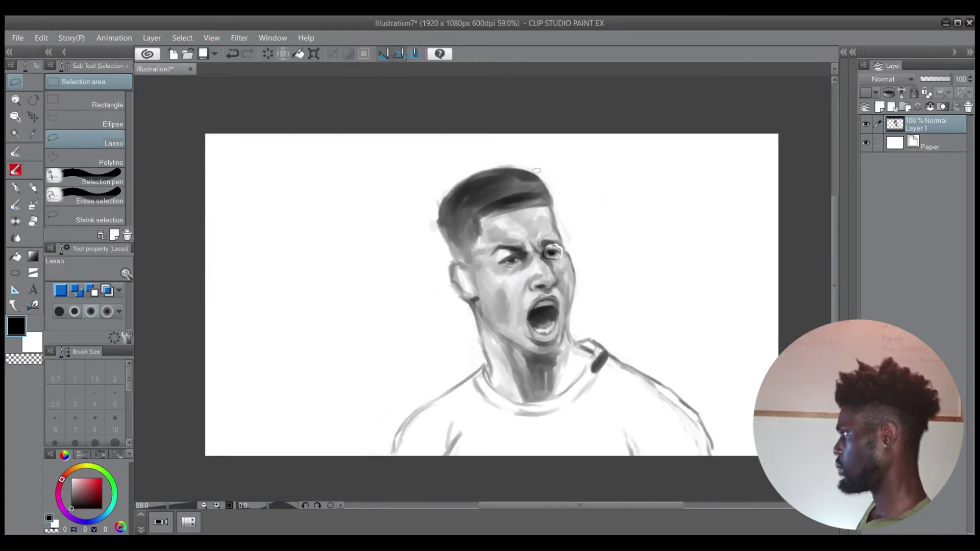
Blend the white gap around the moved far eye with transparent color and black, using the soft sketch brush at size 28.1
{"action": "left_click", "coordinate": [16, 152]}
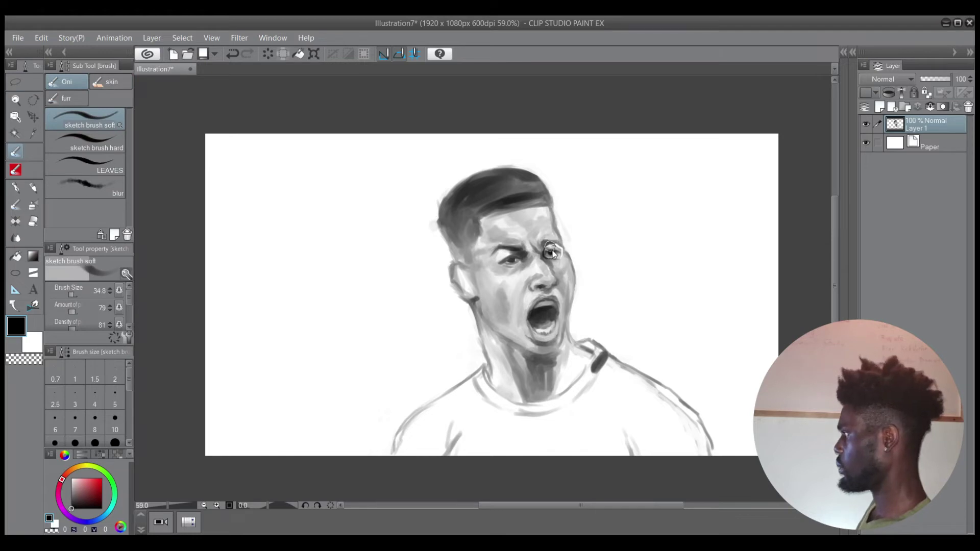
{"action": "key", "text": "bracketleft"}
{"action": "key", "text": "bracketleft"}
{"action": "key", "text": "c"}
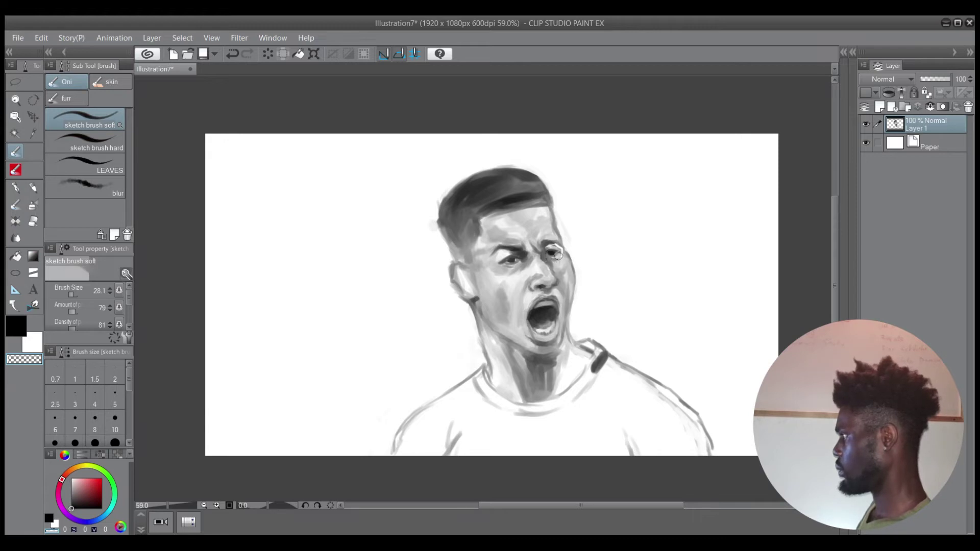
{"action": "key", "text": "c"}
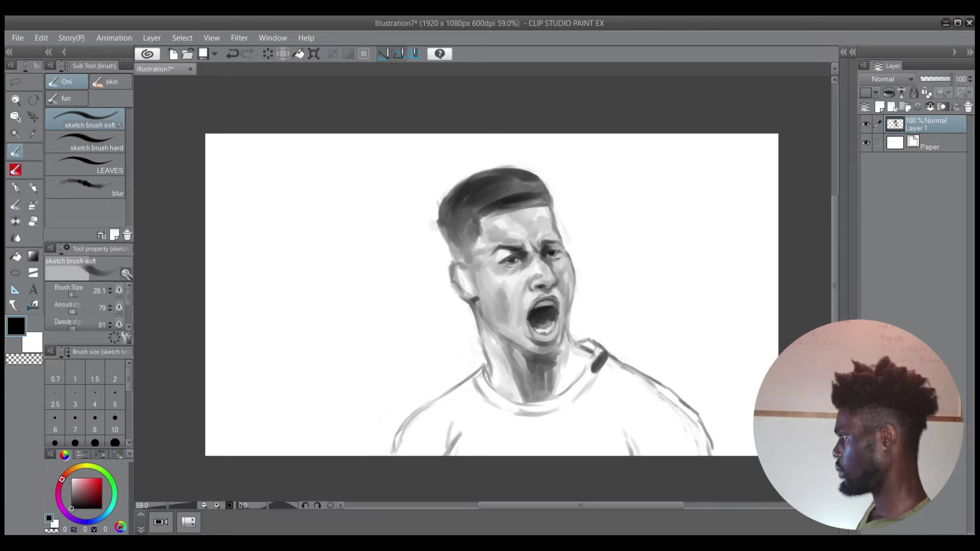
Refine the far eye's outer corner and lower lid with transparent color at brush size 17.0 and black at 13.6
{"action": "left_click_drag", "start_coordinate": [555, 254], "coordinate": [556, 259], "text": "ctrl+alt"}
{"action": "key", "text": "c"}
{"action": "key", "text": "bracketleft"}
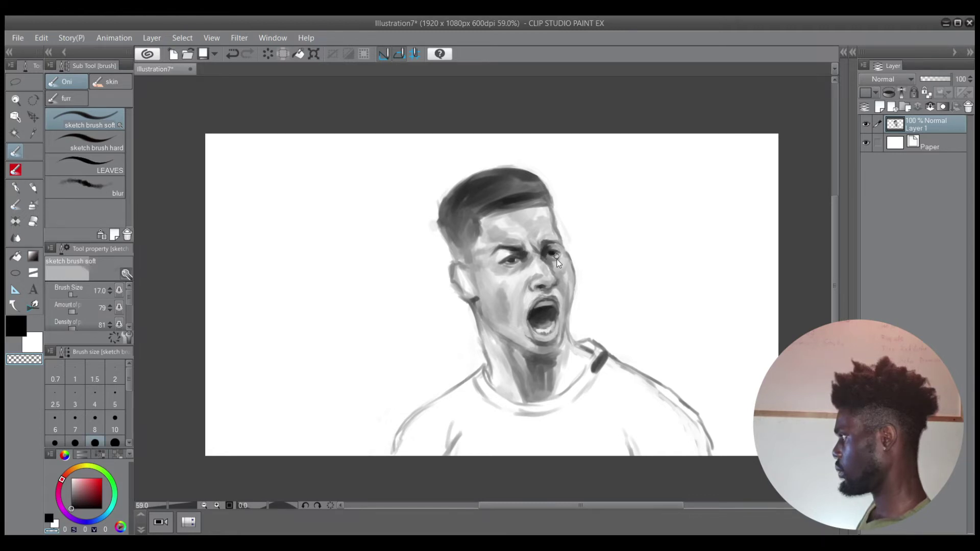
{"action": "key", "text": "bracketleft"}
{"action": "key", "text": "c"}
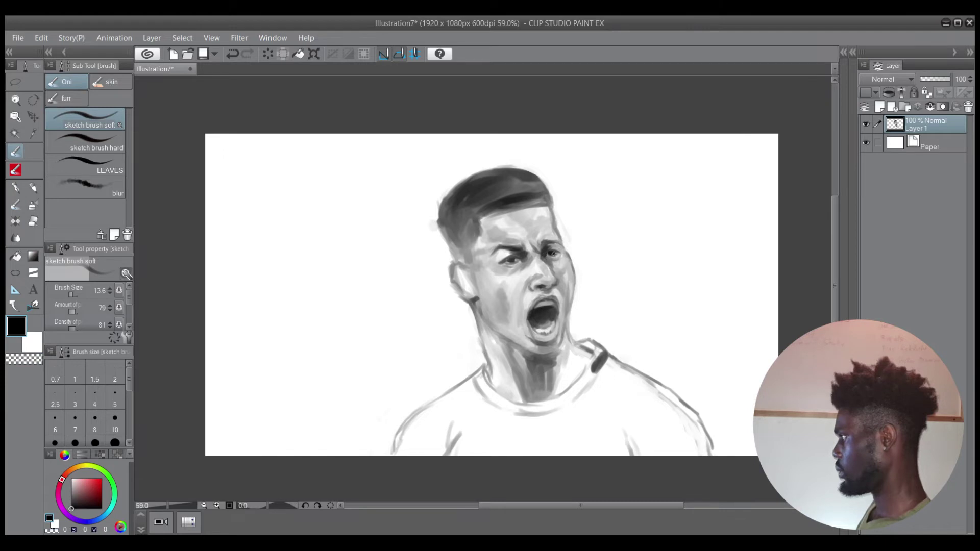
Undo the last stroke and refine the shading around the near eye with transparent color and black at brush size 13.6
{"action": "key", "text": "ctrl+z"}
{"action": "key", "text": "c"}
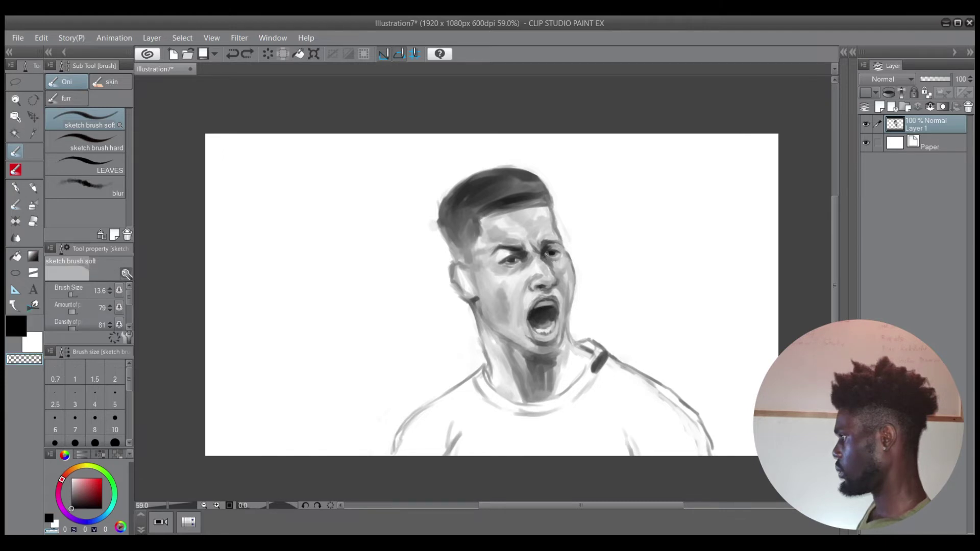
{"action": "key", "text": "c"}
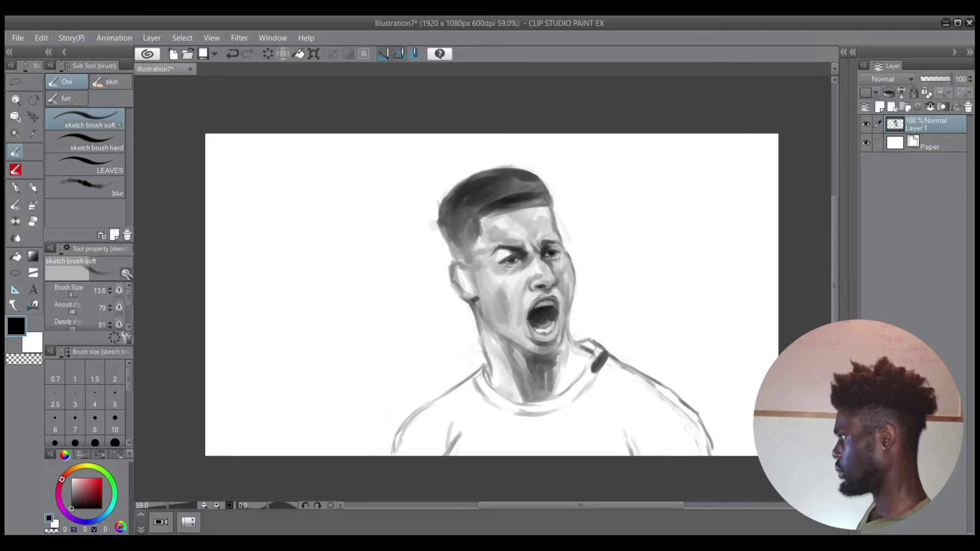
{"action": "key", "text": "c"}
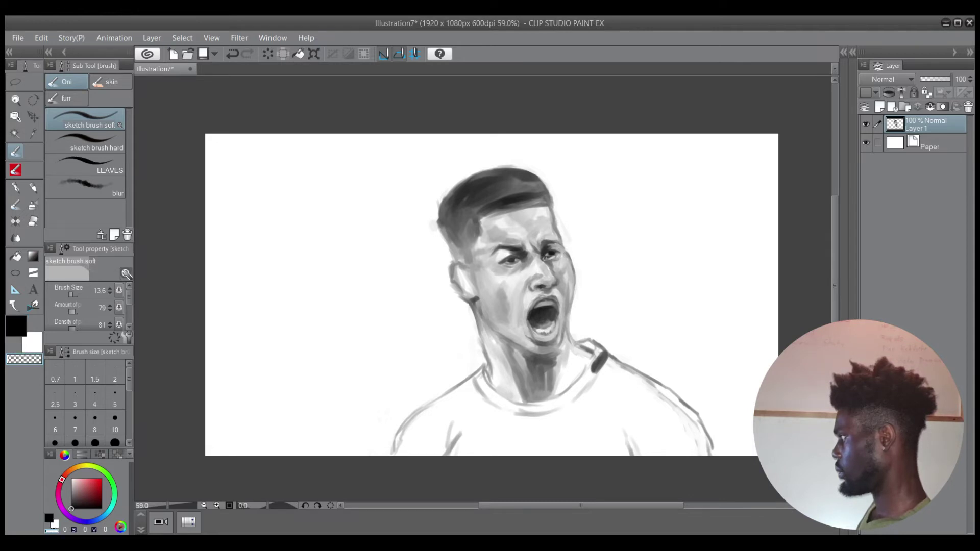
{"action": "key", "text": "c"}
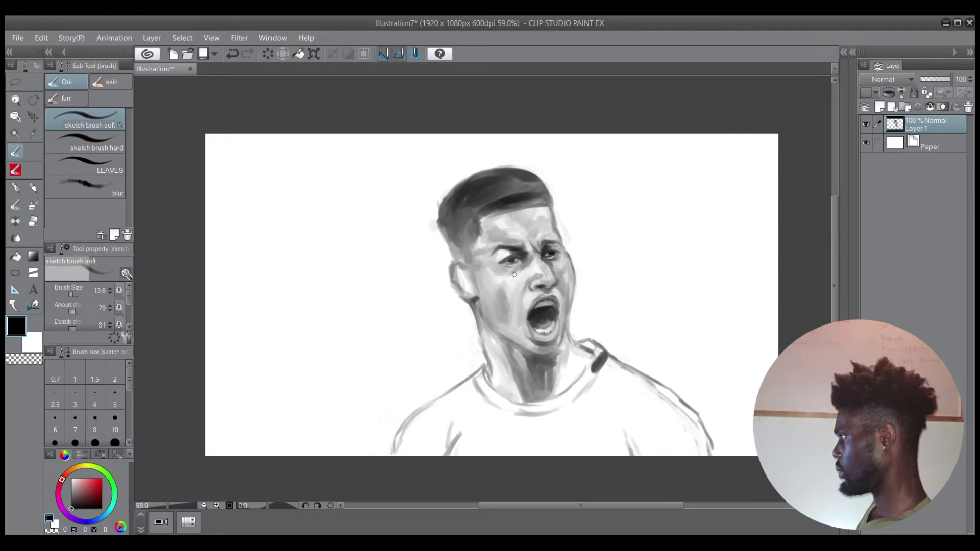
{"action": "key", "text": "c"}
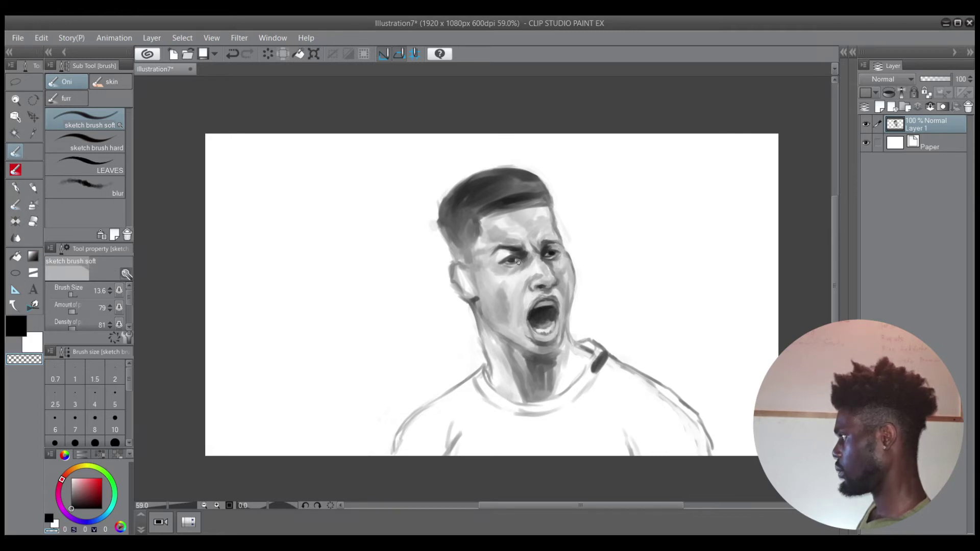
{"action": "key", "text": "c"}
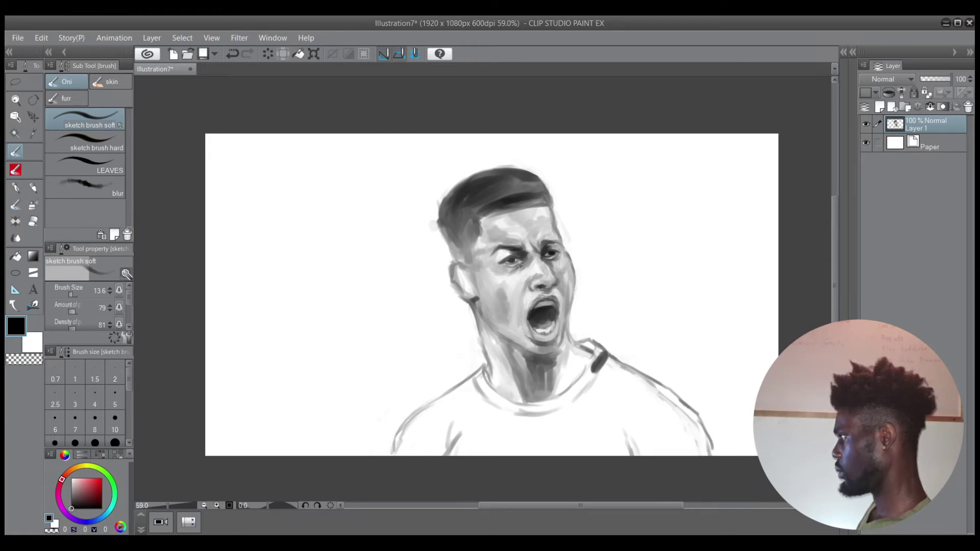
Soften the cheek below the near eye with sampled light gray and transparent color, enlarging the brush from 20.2 to 51.7 and reducing it to 44.2
{"action": "key", "text": "]"}
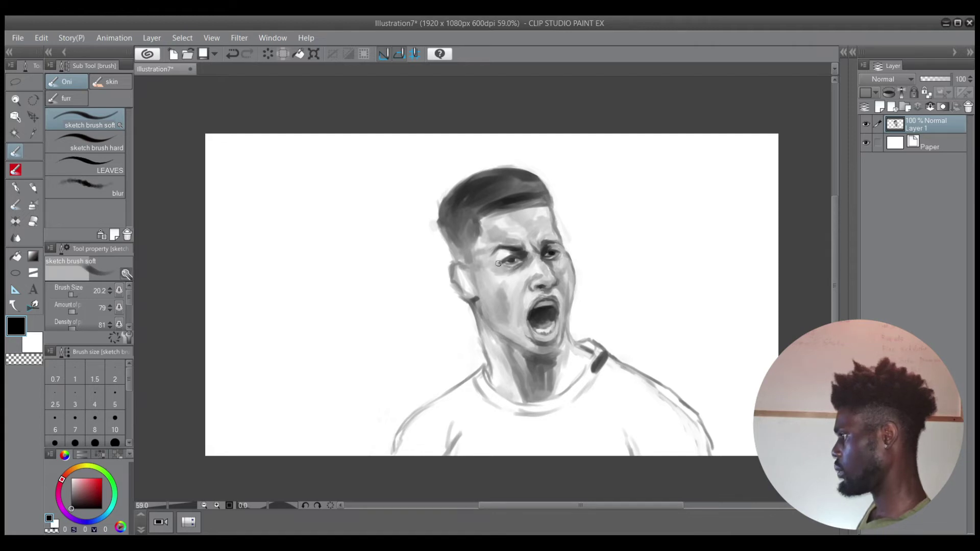
{"action": "key", "text": "c"}
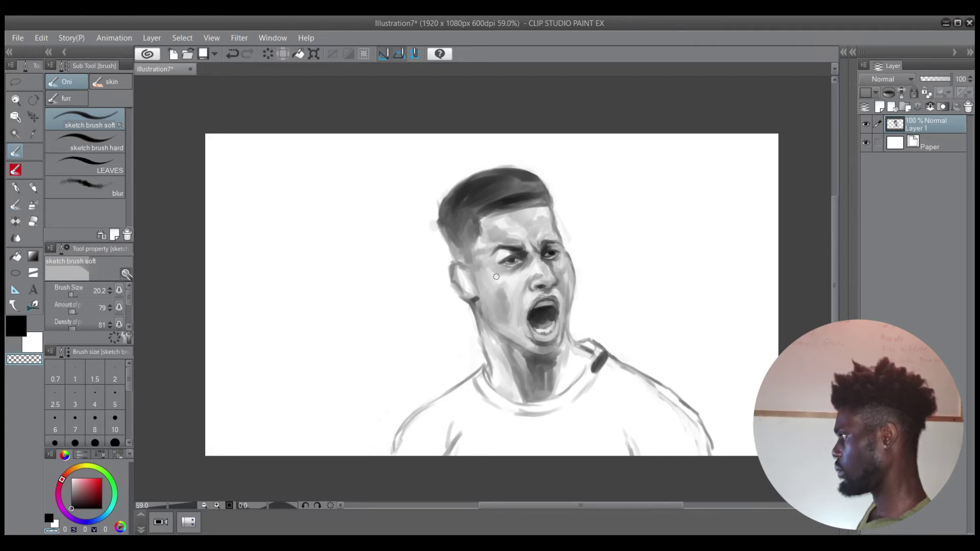
{"action": "left_click", "coordinate": [494, 273], "text": "alt"}
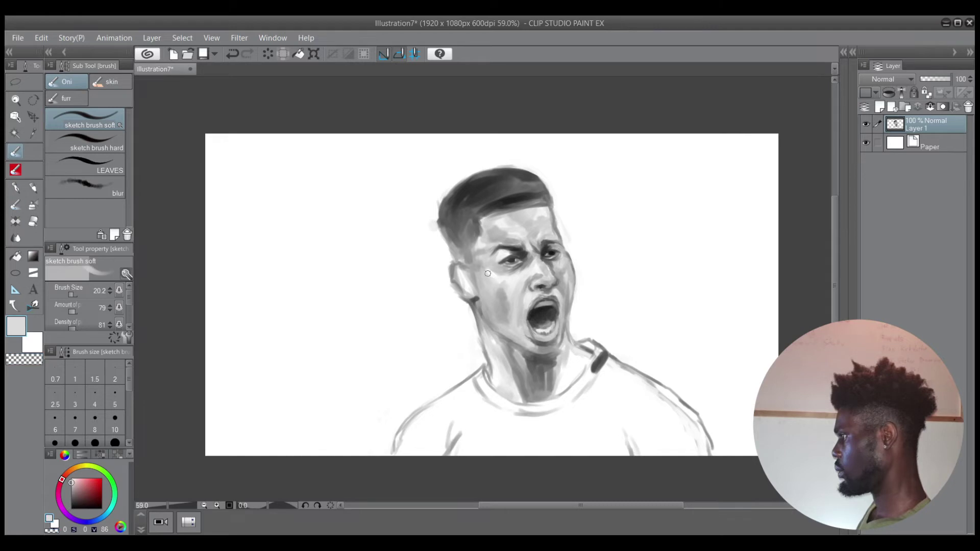
{"action": "key", "text": "bracketright"}
{"action": "key", "text": "bracketright"}
{"action": "key", "text": "bracketright"}
{"action": "key", "text": "bracketright"}
{"action": "key", "text": "bracketright"}
{"action": "key", "text": "c"}
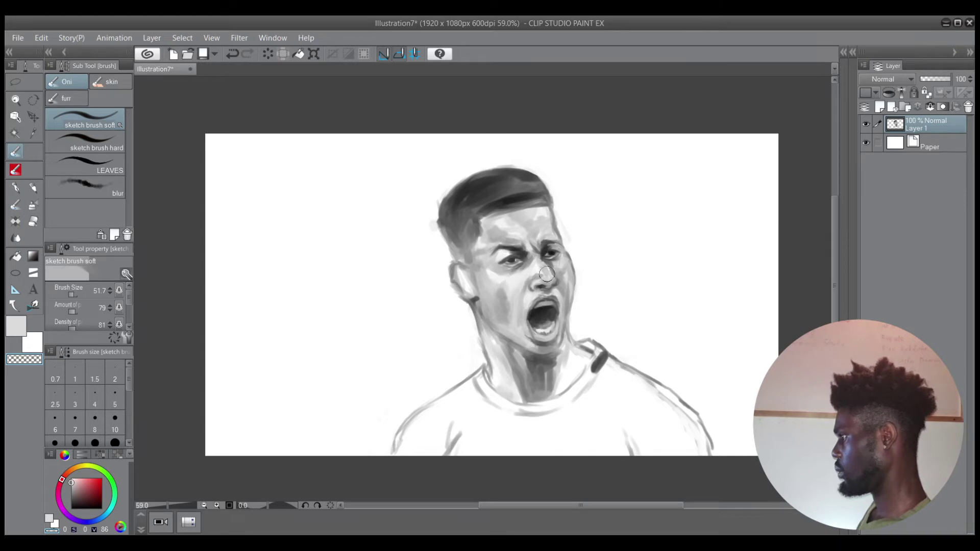
{"action": "key", "text": "bracketleft"}
{"action": "key", "text": "c"}
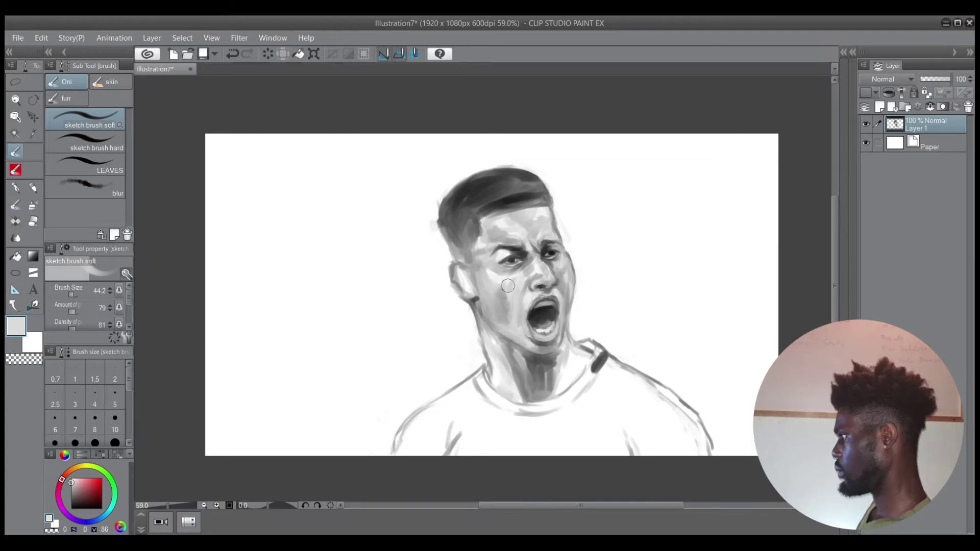
Return to black and define the ear's inner fold and outer rim with the soft sketch brush at size 20.2
{"action": "key", "text": "alt"}
{"action": "left_click_drag", "start_coordinate": [94, 493], "coordinate": [72, 510]}
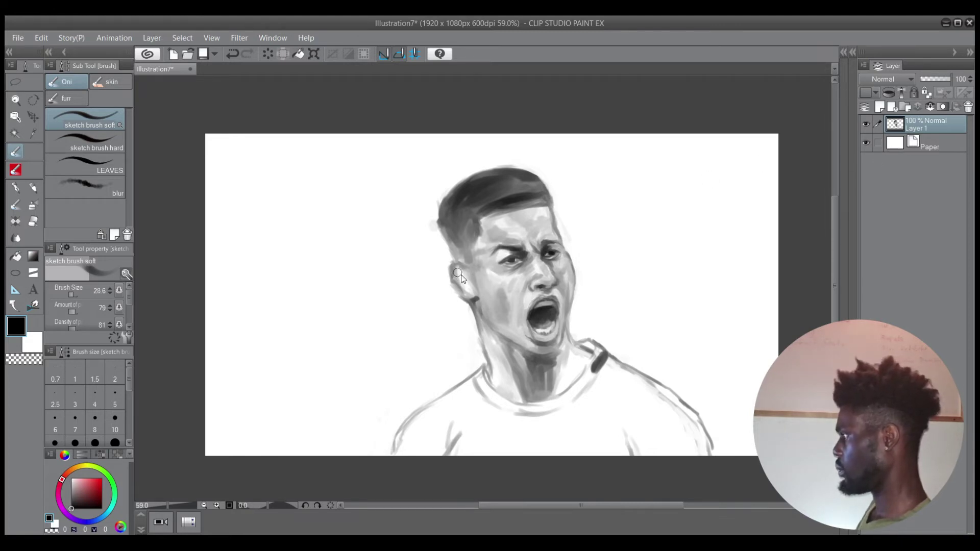
{"action": "key", "text": "bracketleft"}
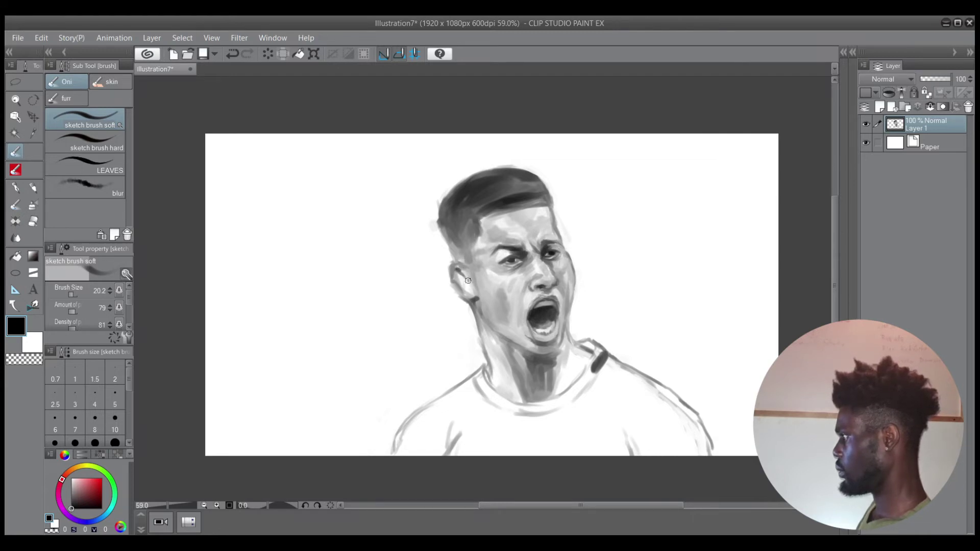
{"action": "left_click_drag", "start_coordinate": [468, 281], "coordinate": [468, 294]}
{"action": "mouse_move", "coordinate": [454, 274]}
{"action": "left_mouse_down"}
{"action": "mouse_move", "coordinate": [465, 287]}
{"action": "mouse_move", "coordinate": [451, 287]}
{"action": "left_mouse_up"}
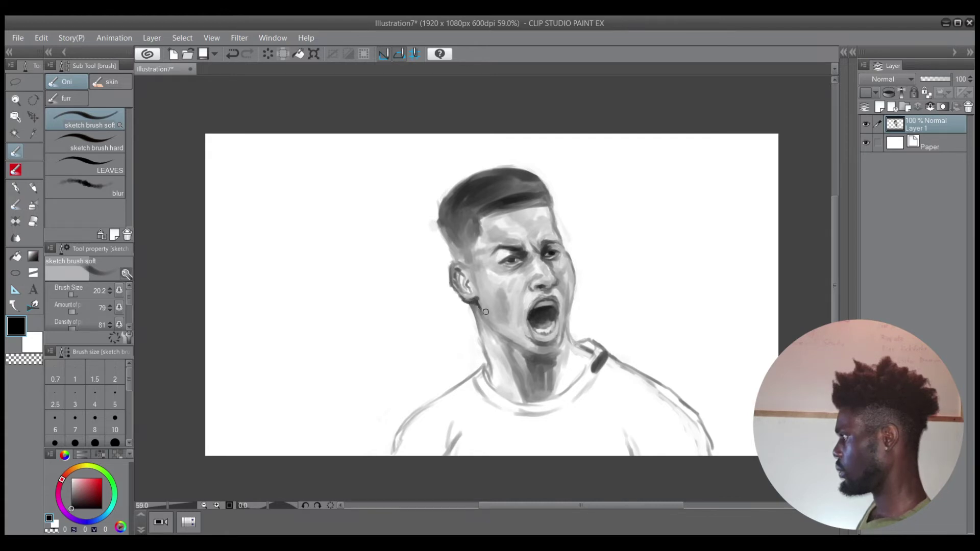
Darken the jawline from the earlobe to the chin in black at size 20.2, cleaning its edge with transparent color at 39.2
{"action": "key", "text": "c"}
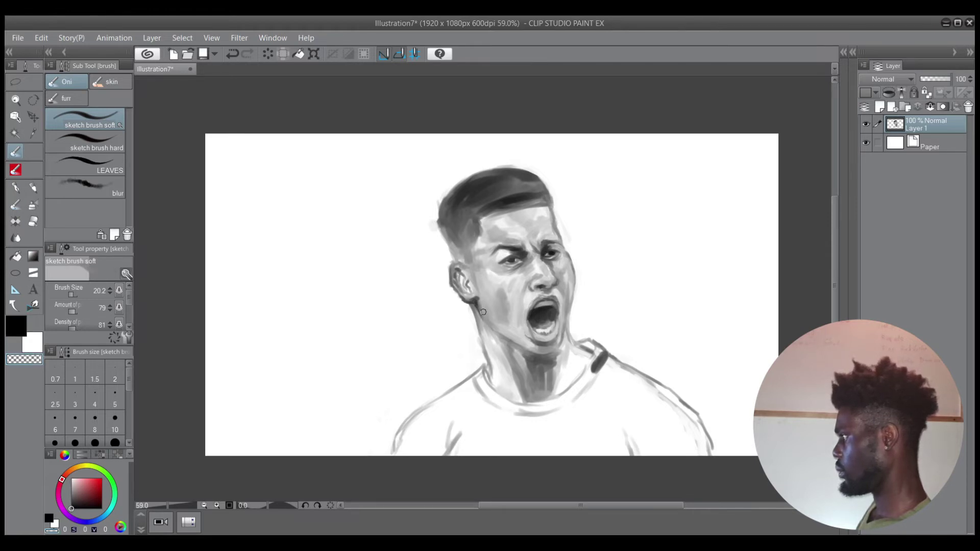
{"action": "key", "text": "c"}
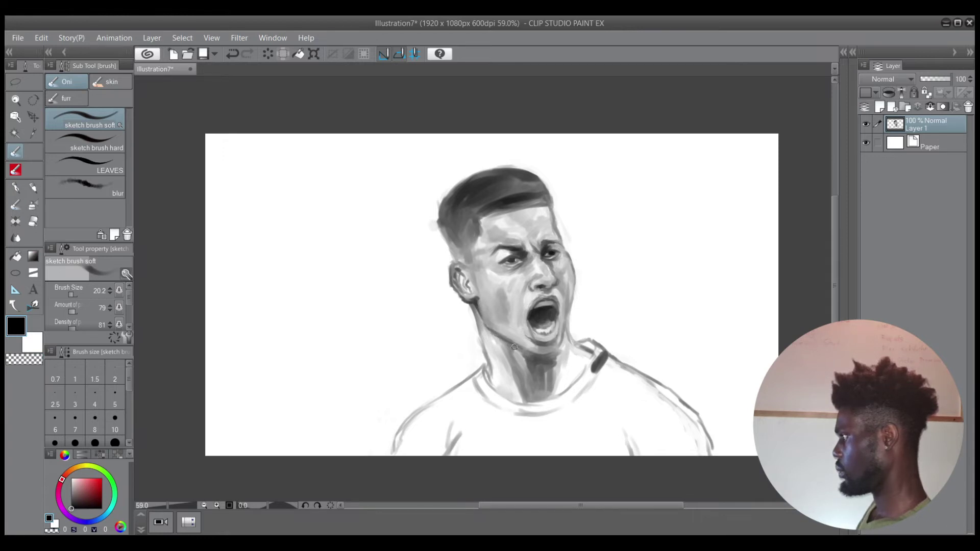
{"action": "key", "text": "c"}
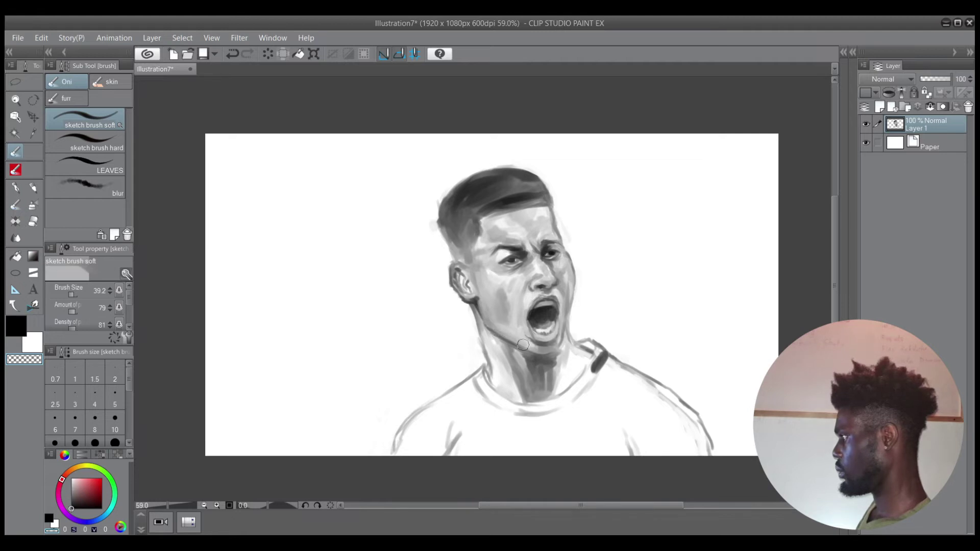
{"action": "key", "text": "c"}
Deepen the shadow under the chin and along the neck in black at brush sizes 27.1 and 35.3, trimming the chin edge with transparent color
{"action": "left_click_drag", "start_coordinate": [590, 361], "coordinate": [579, 356]}
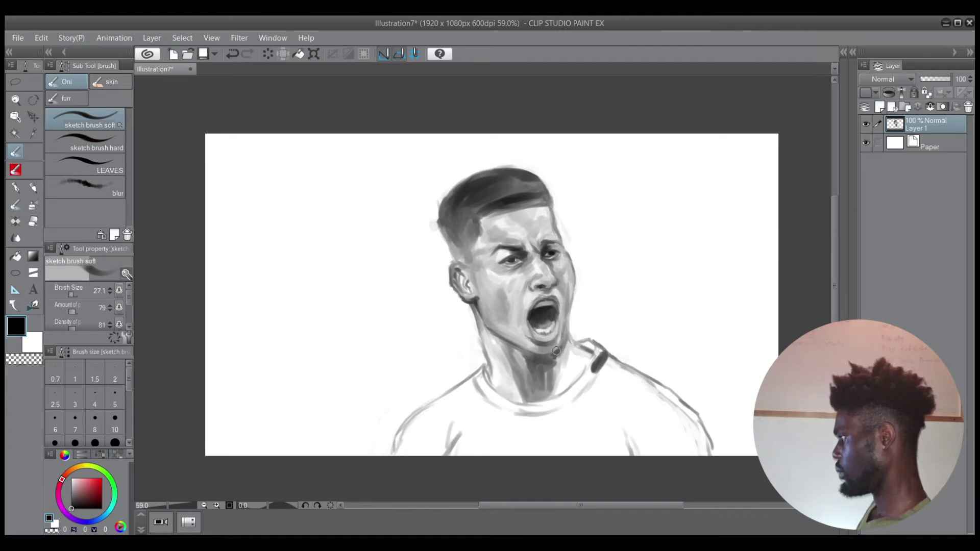
{"action": "left_click_drag", "start_coordinate": [557, 351], "coordinate": [522, 356]}
{"action": "key", "text": "]"}
{"action": "key", "text": "["}
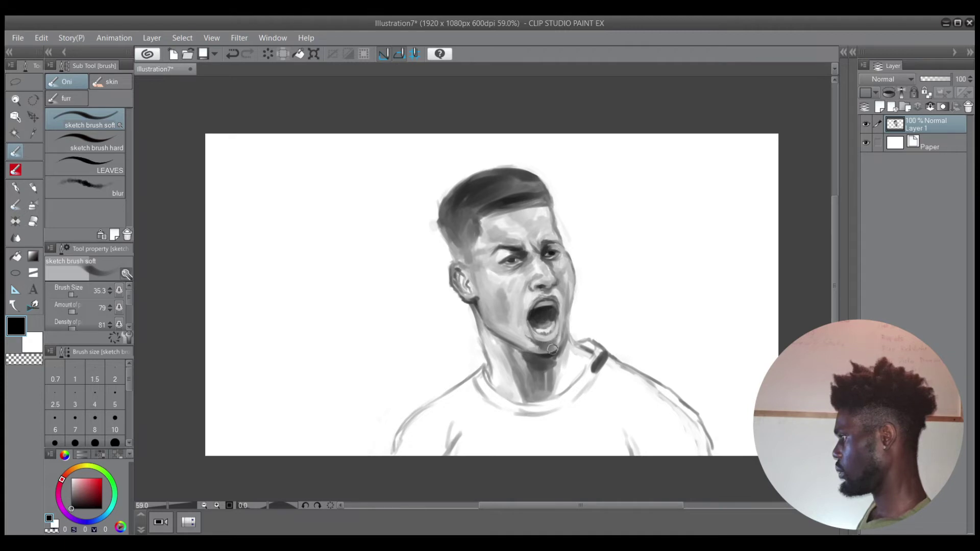
{"action": "key", "text": "c"}
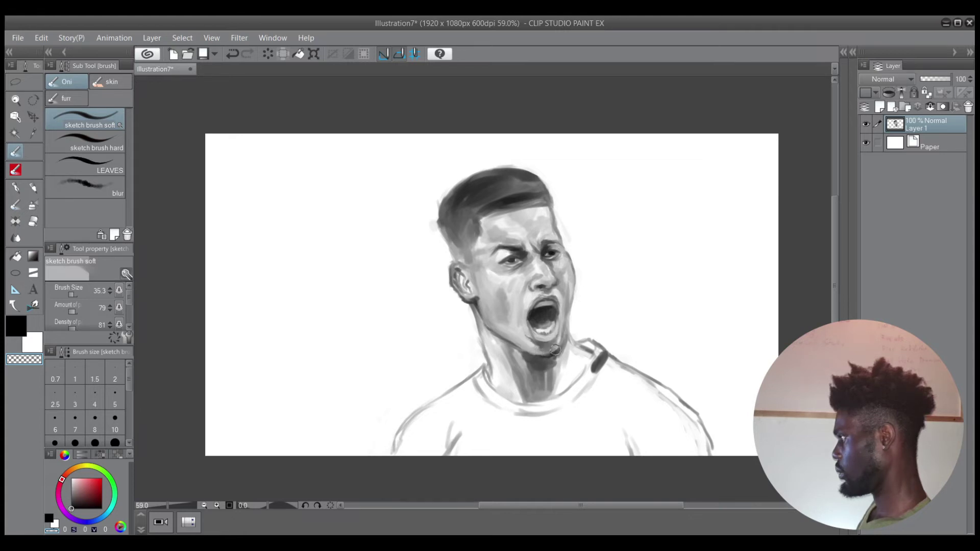
{"action": "key", "text": "c"}
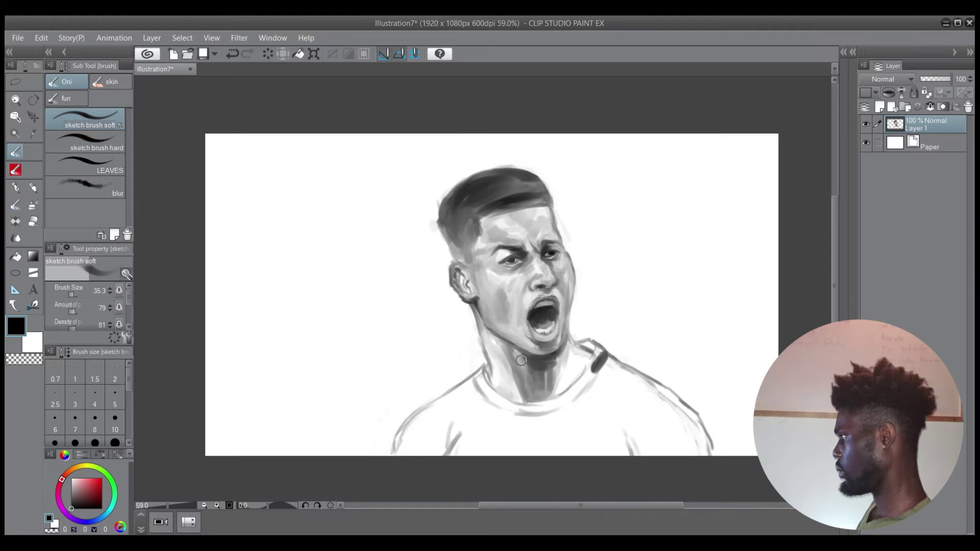
{"action": "mouse_move", "coordinate": [537, 368]}
{"action": "left_mouse_down"}
{"action": "mouse_move", "coordinate": [528, 399]}
{"action": "mouse_move", "coordinate": [553, 368]}
{"action": "mouse_move", "coordinate": [548, 380]}
{"action": "mouse_move", "coordinate": [539, 286]}
{"action": "mouse_move", "coordinate": [464, 289]}
{"action": "mouse_move", "coordinate": [513, 336]}
{"action": "mouse_move", "coordinate": [512, 368]}
{"action": "mouse_move", "coordinate": [507, 355]}
{"action": "mouse_move", "coordinate": [524, 394]}
{"action": "mouse_move", "coordinate": [497, 342]}
{"action": "mouse_move", "coordinate": [518, 374]}
{"action": "left_mouse_up"}
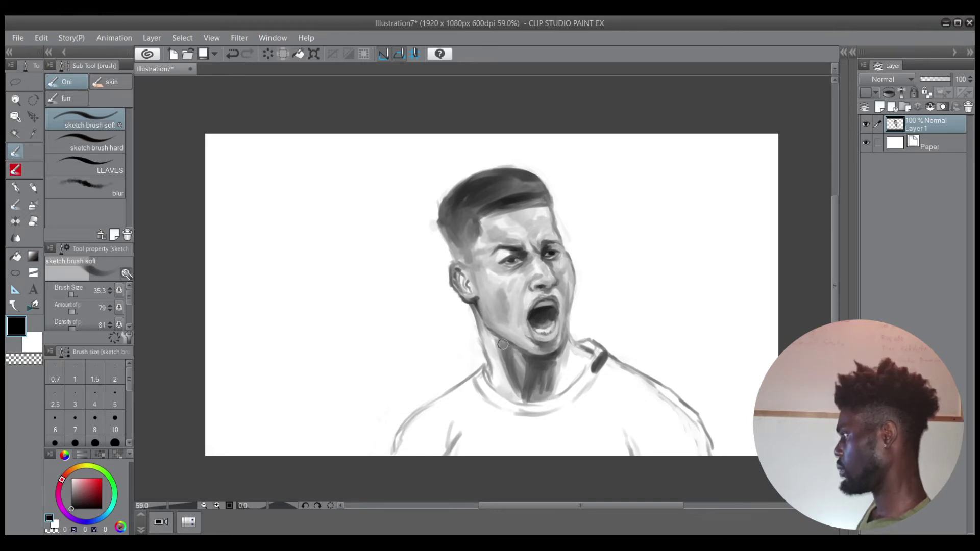
{"action": "mouse_move", "coordinate": [495, 343]}
{"action": "left_mouse_down"}
{"action": "mouse_move", "coordinate": [504, 342]}
{"action": "mouse_move", "coordinate": [494, 331]}
{"action": "left_mouse_up"}
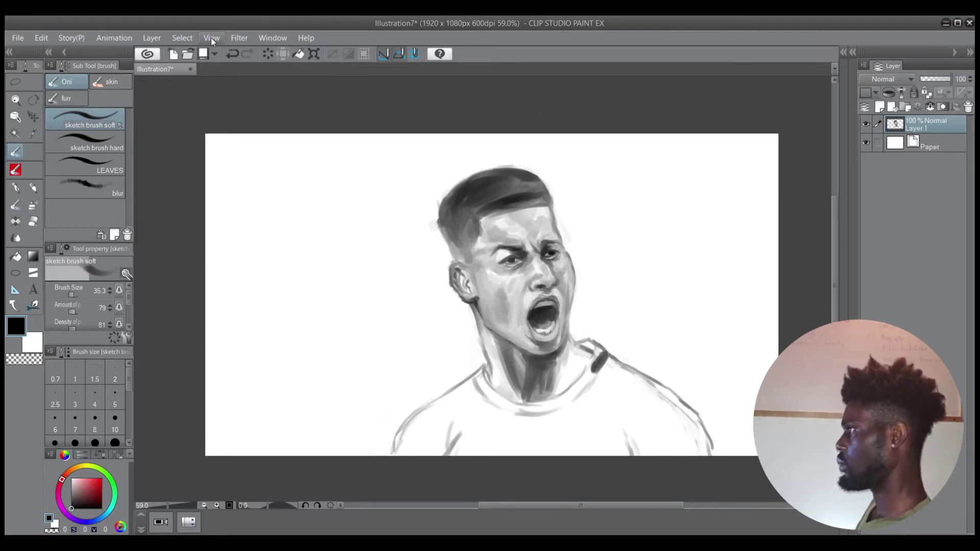
Check the portrait in a mirrored view, and touch up the nose bridge and forehead with transparent color and black at brush size 18.4
{"action": "left_click", "coordinate": [489, 137]}
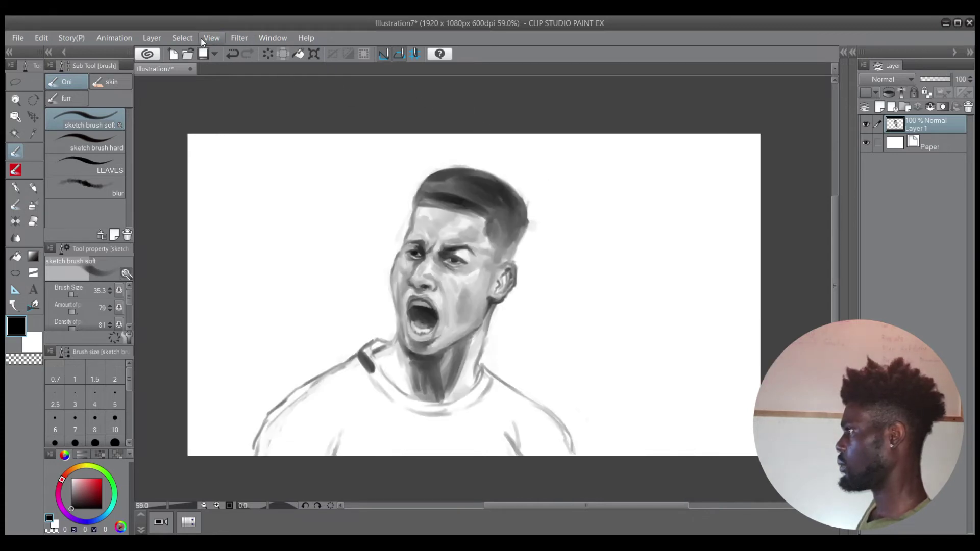
{"action": "key", "text": "h"}
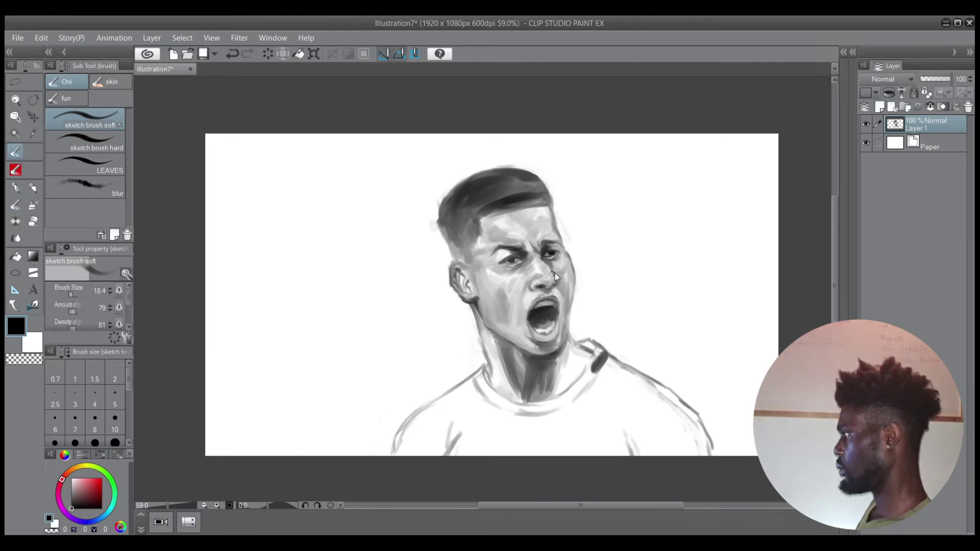
{"action": "key", "text": "c"}
{"action": "key", "text": "["}
{"action": "key", "text": "["}
{"action": "key", "text": "["}
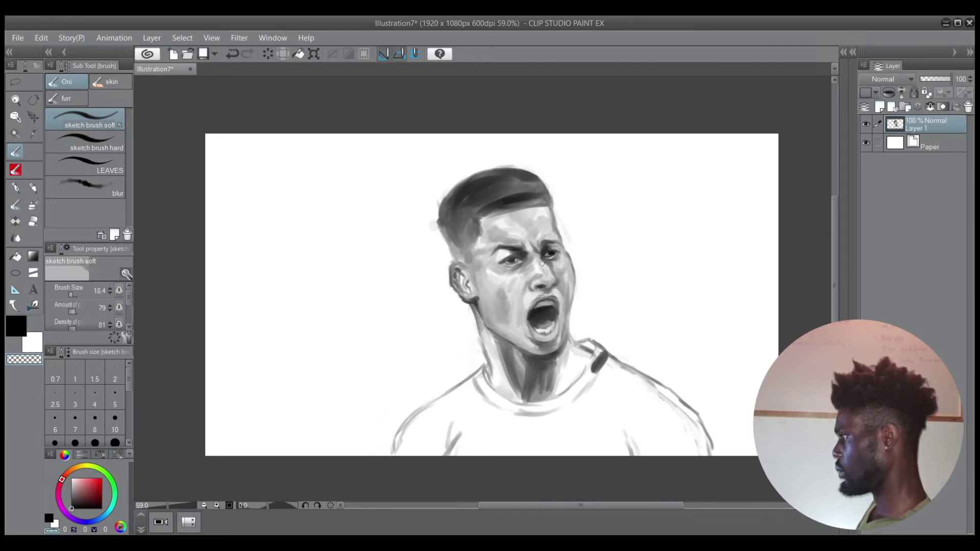
{"action": "key", "text": "c"}
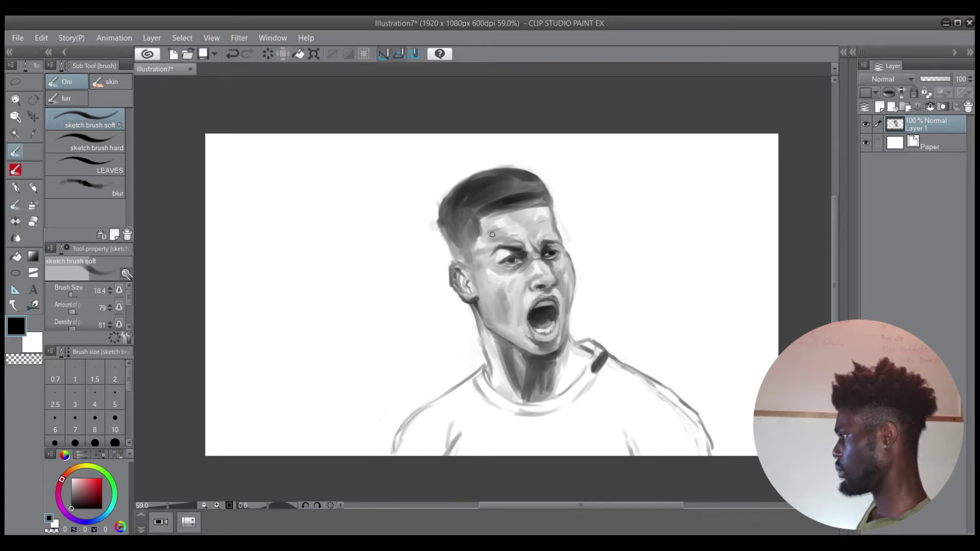
Darken and blend the faded side hair above the ear with black and transparent color at brush size 45.4
{"action": "mouse_move", "coordinate": [474, 230]}
{"action": "left_mouse_down", "text": "ctrl+alt"}
{"action": "mouse_move", "coordinate": [484, 235]}
{"action": "mouse_move", "coordinate": [478, 227]}
{"action": "mouse_move", "coordinate": [471, 238]}
{"action": "left_mouse_up", "text": "ctrl+alt"}
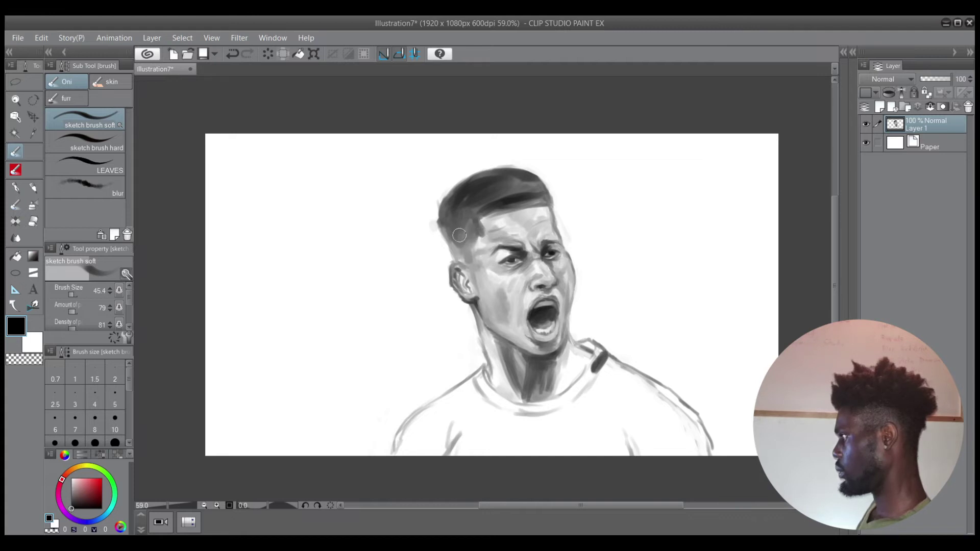
{"action": "key", "text": "c"}
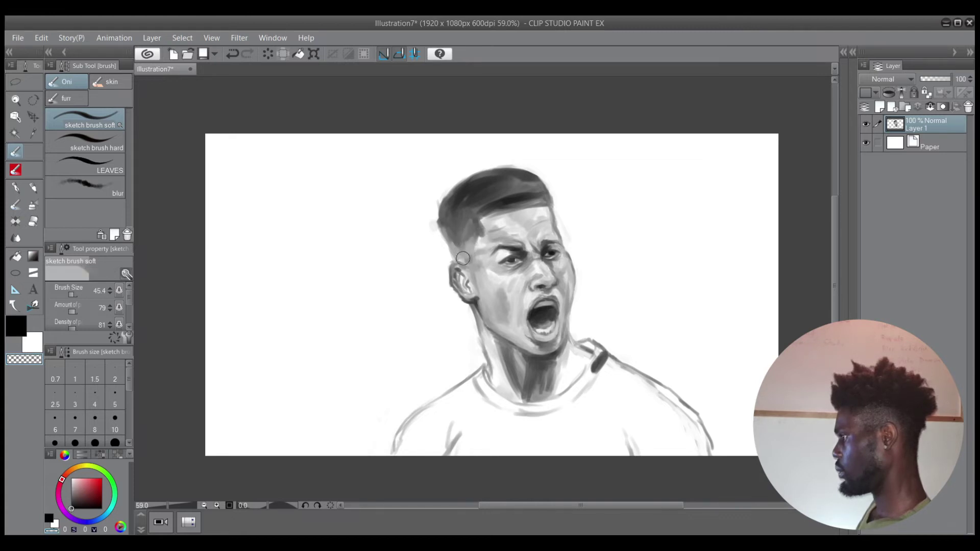
{"action": "key", "text": "c"}
{"action": "mouse_move", "coordinate": [450, 233]}
{"action": "left_mouse_down"}
{"action": "mouse_move", "coordinate": [457, 196]}
{"action": "mouse_move", "coordinate": [533, 237]}
{"action": "mouse_move", "coordinate": [509, 175]}
{"action": "mouse_move", "coordinate": [496, 218]}
{"action": "mouse_move", "coordinate": [453, 248]}
{"action": "mouse_move", "coordinate": [462, 226]}
{"action": "left_mouse_up"}
{"action": "key", "text": "c"}
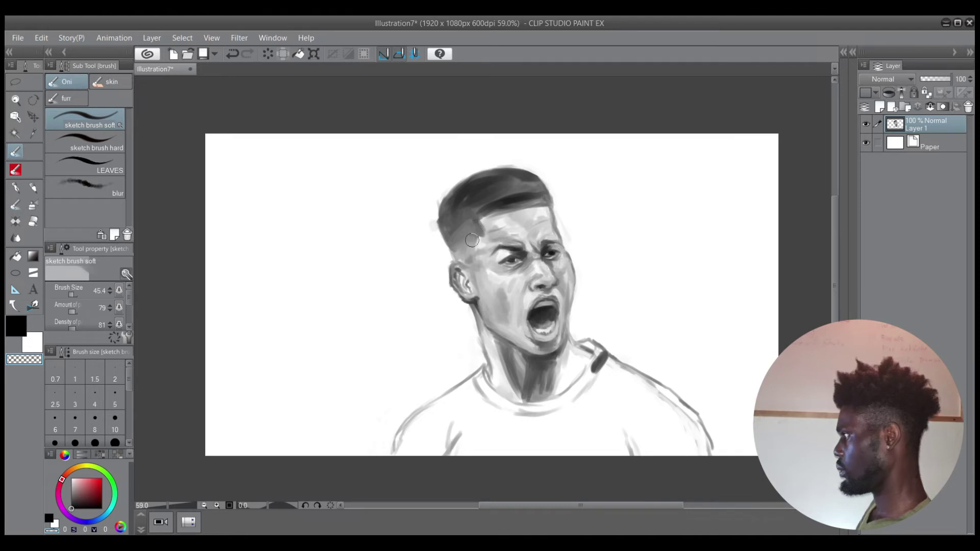
{"action": "key", "text": "c"}
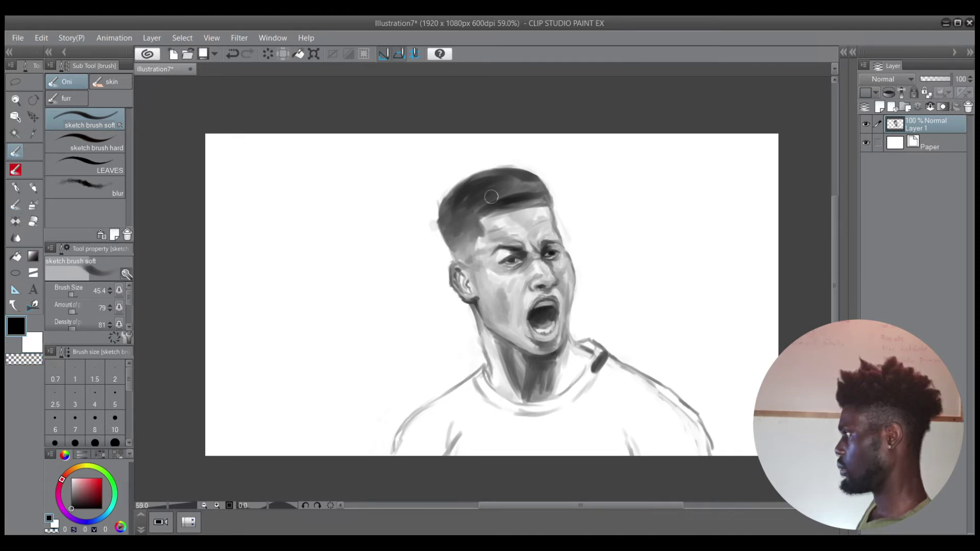
Darken the front hair along the forehead in black at size 45.4, trim the hairline with transparent color, and reduce the brush to 32.1
{"action": "left_click_drag", "start_coordinate": [470, 212], "coordinate": [484, 207]}
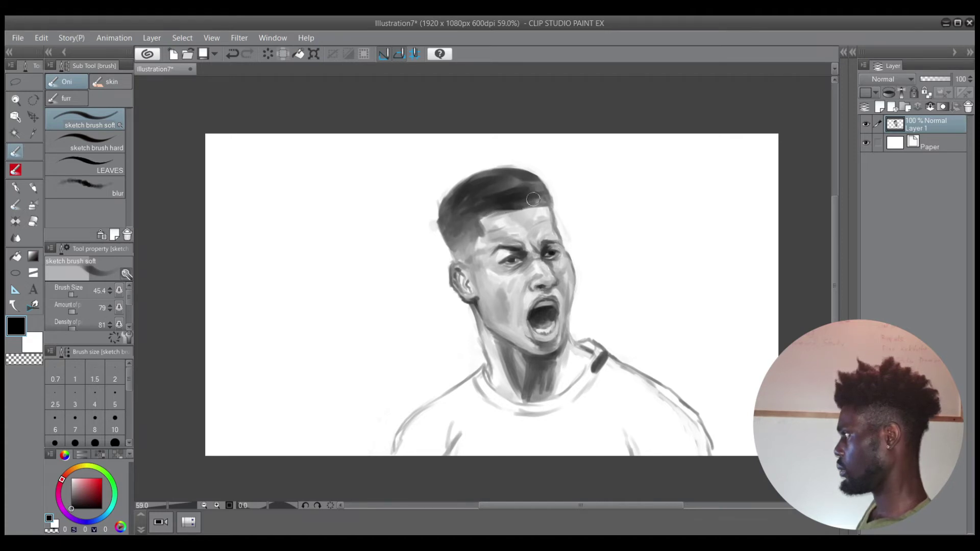
{"action": "key", "text": "ctrl+z"}
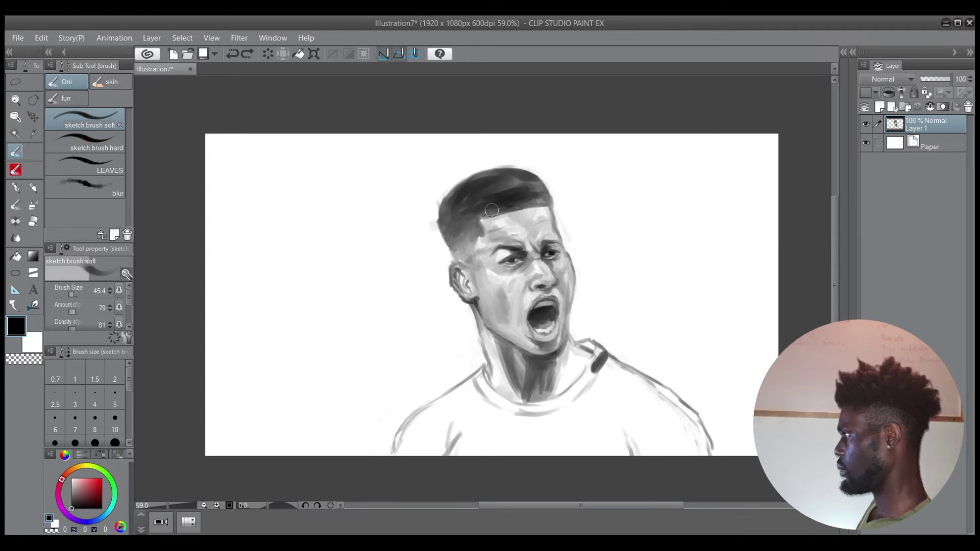
{"action": "left_click_drag", "start_coordinate": [492, 210], "coordinate": [530, 201]}
{"action": "key", "text": "c"}
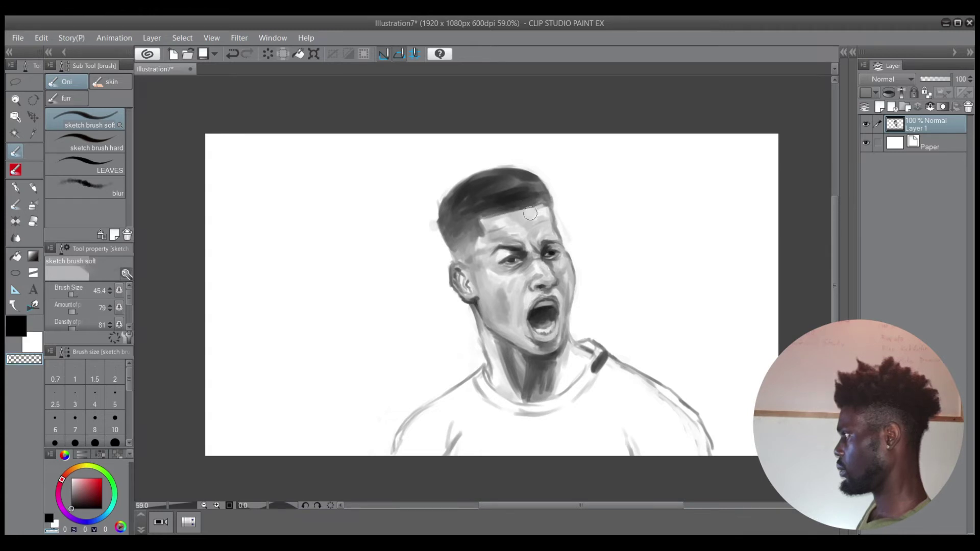
{"action": "key", "text": "c"}
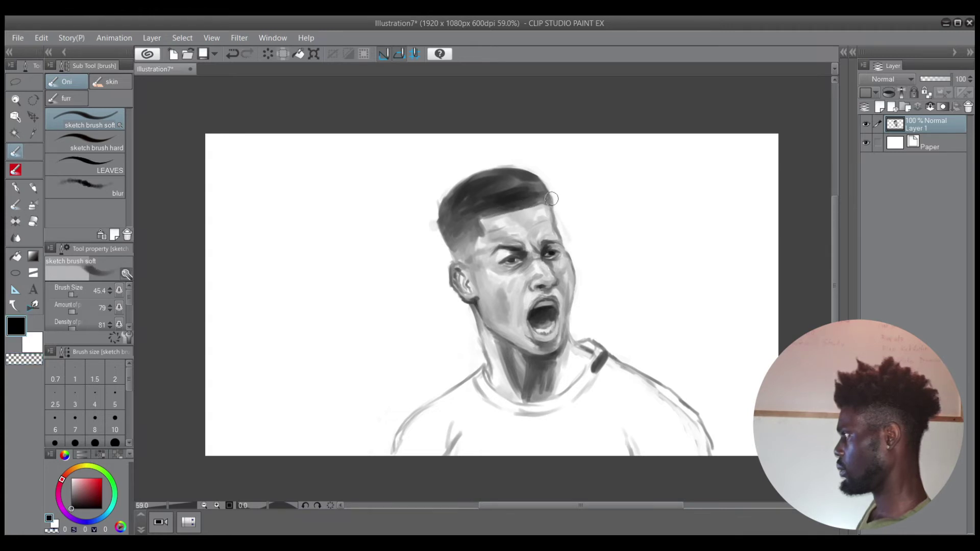
{"action": "key", "text": "["}
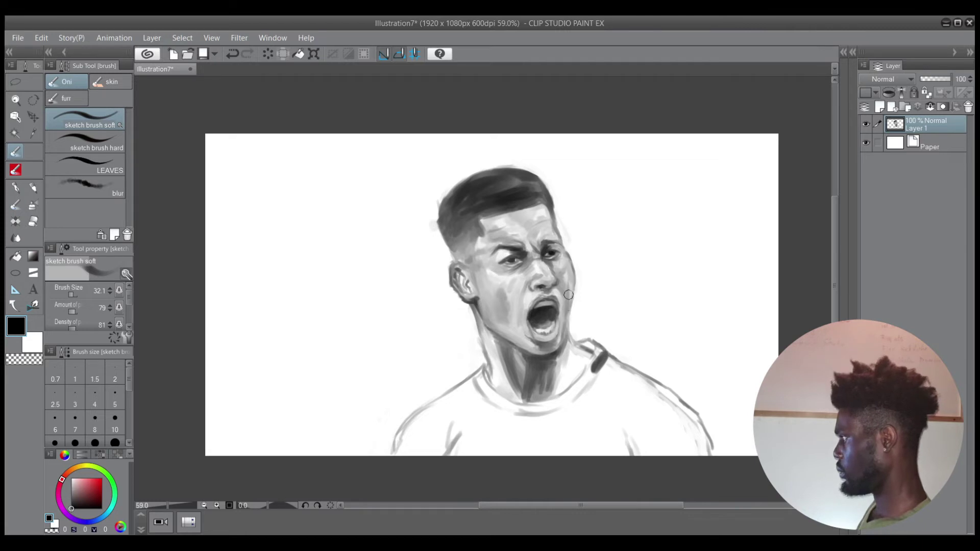
Refine the shading between the open mouth and the far cheek, alternating black and transparent strokes with the sketch brush soft at size 18.7
{"action": "left_click_drag", "start_coordinate": [574, 312], "coordinate": [568, 313], "text": "ctrl+alt"}
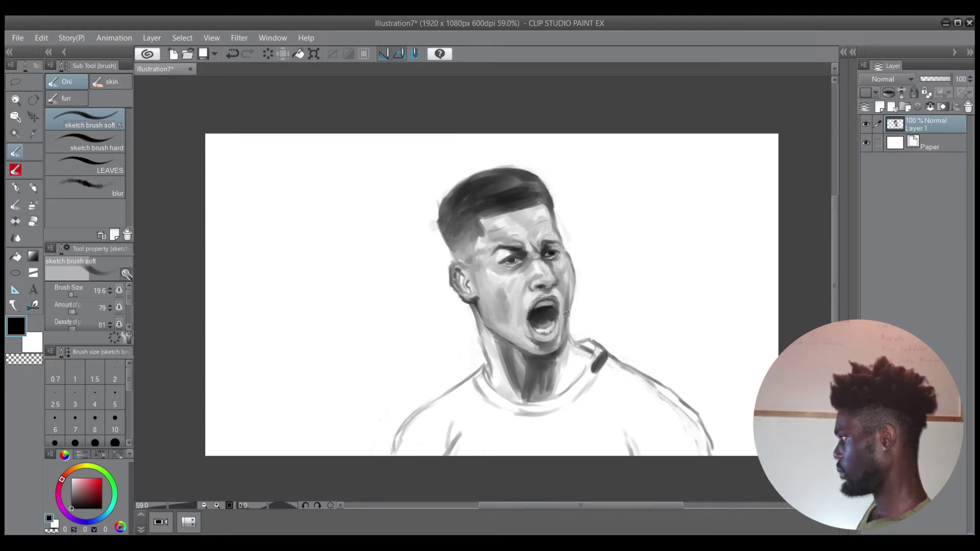
{"action": "key", "text": "]"}
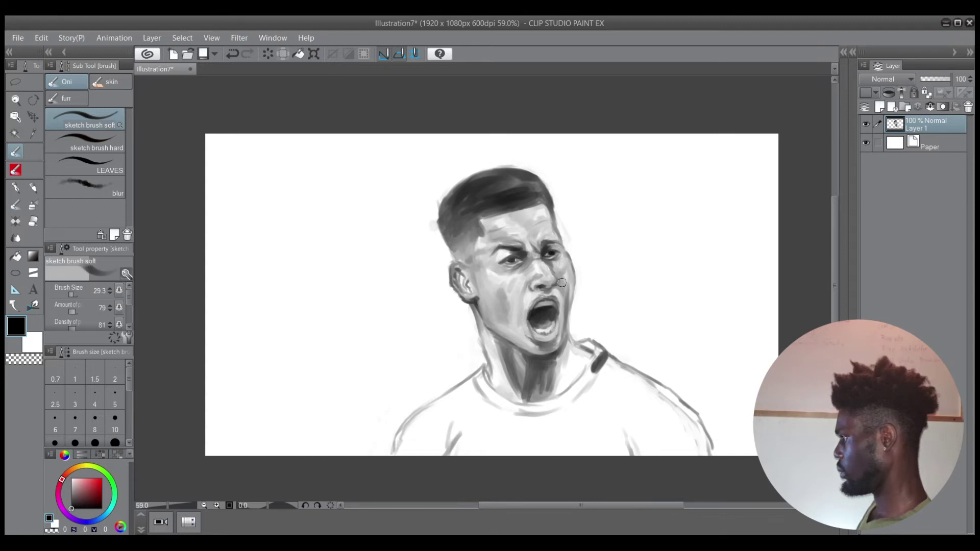
{"action": "key", "text": "bracketleft"}
{"action": "key", "text": "c"}
{"action": "key", "text": "c"}
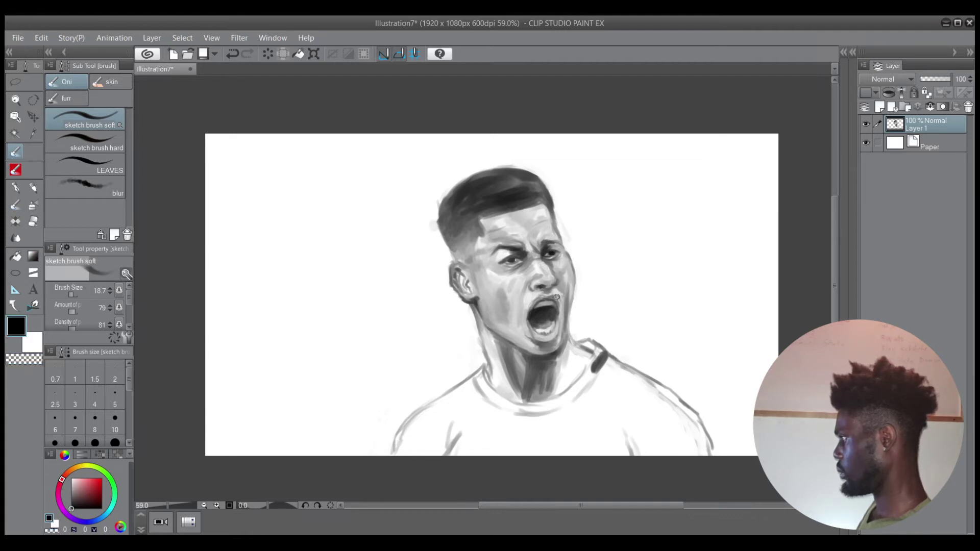
{"action": "key", "text": "c"}
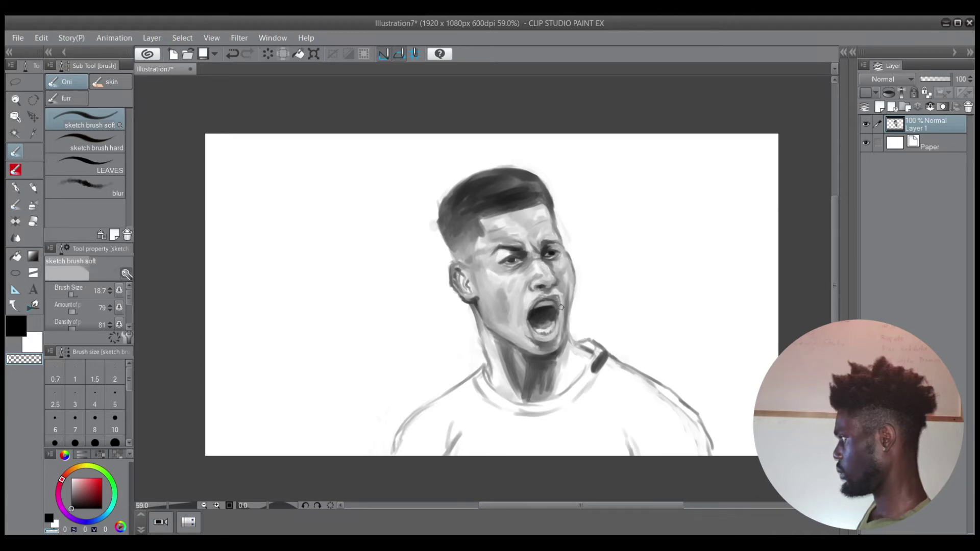
{"action": "key", "text": "c"}
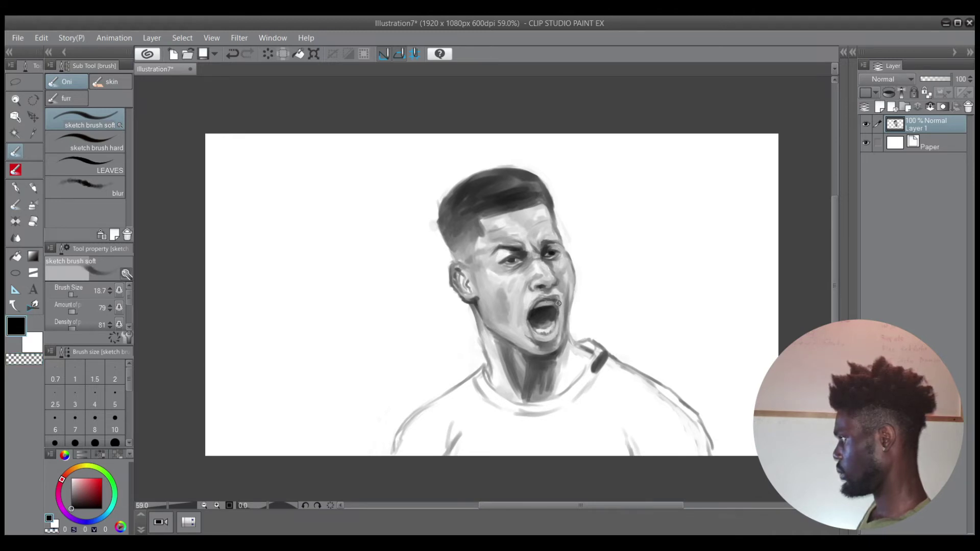
Rework the upper lip and far mouth corner with alternating black and transparent strokes at brush size 18.7
{"action": "key", "text": "c"}
{"action": "key", "text": "c"}
{"action": "key", "text": "c"}
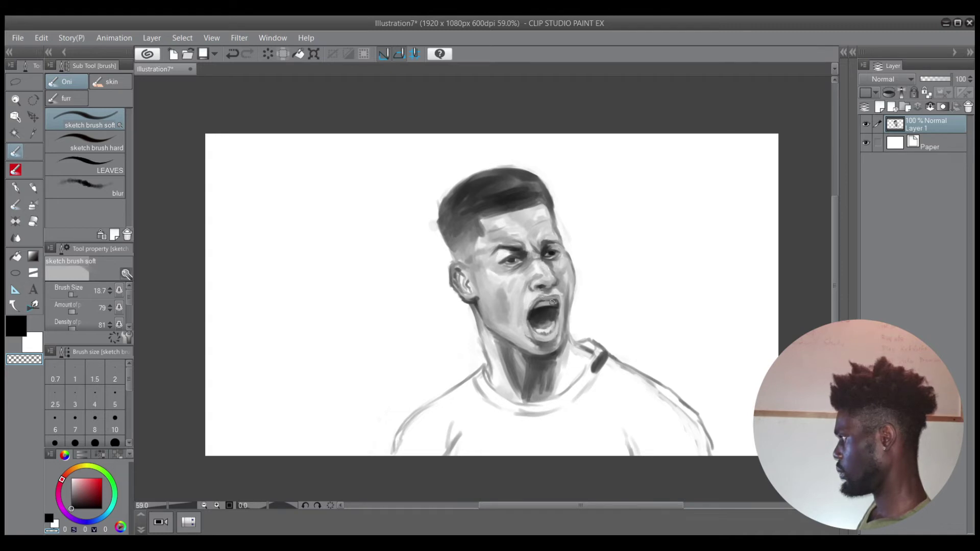
{"action": "key", "text": "c"}
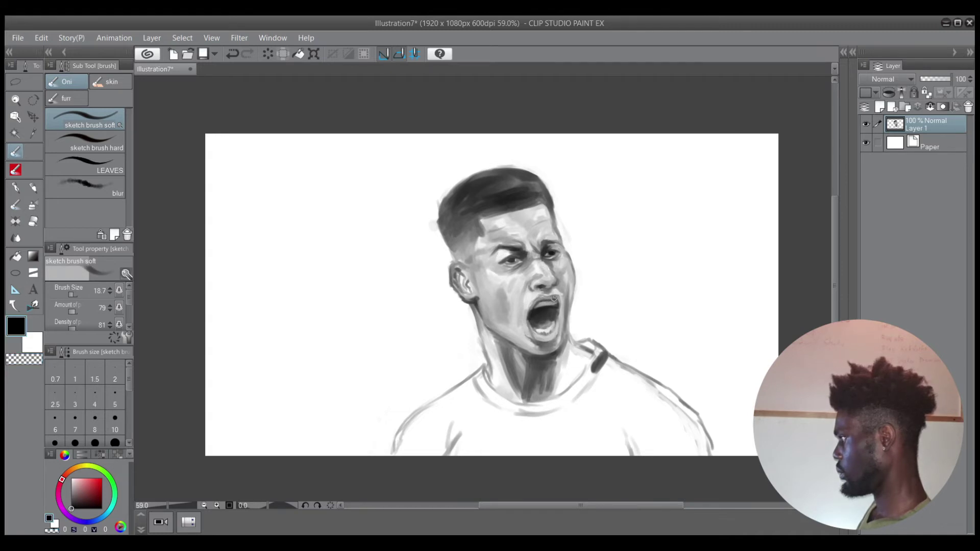
{"action": "key", "text": "c"}
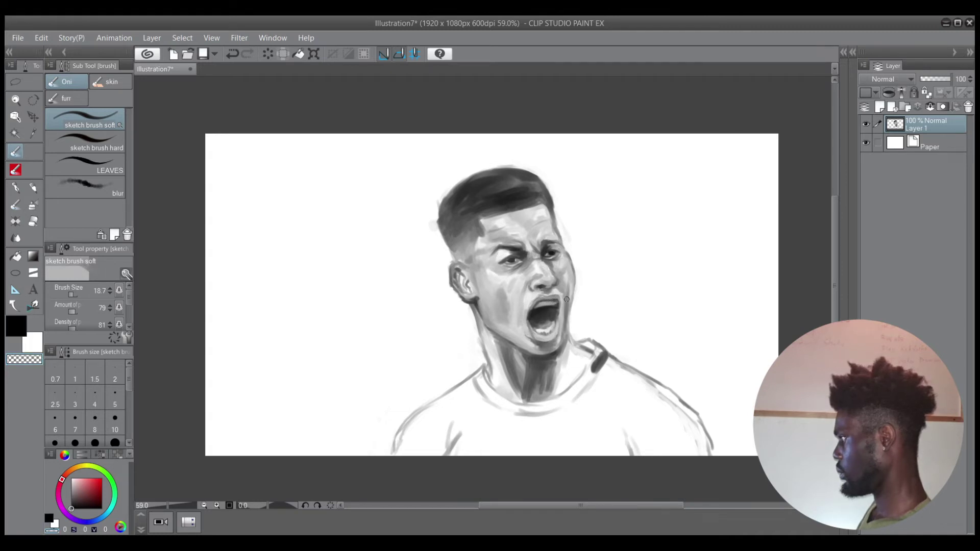
{"action": "key", "text": "c"}
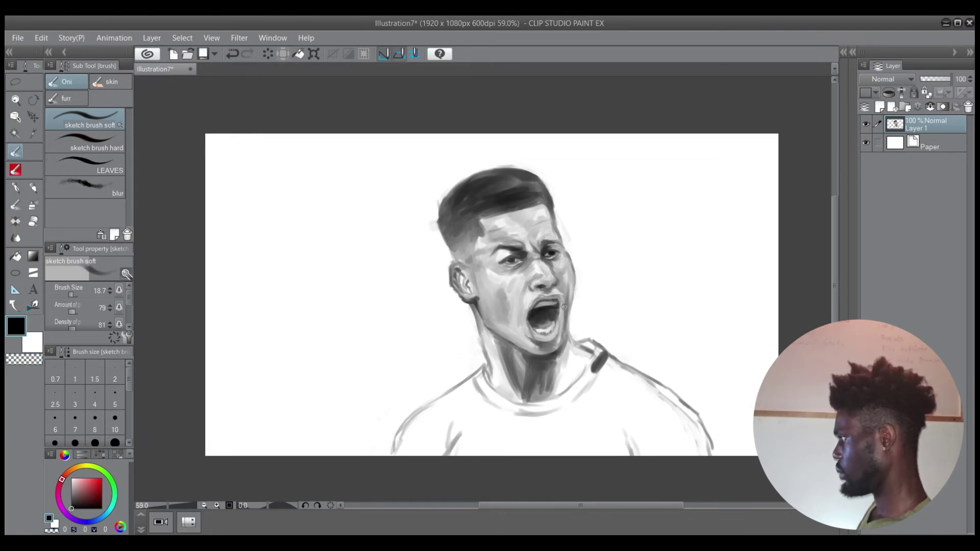
{"action": "key", "text": "c"}
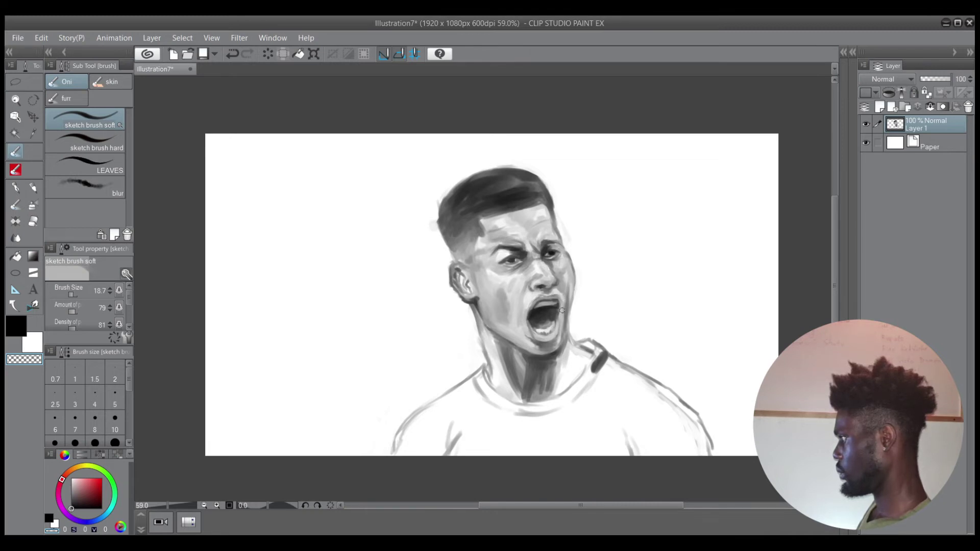
{"action": "key", "text": "c"}
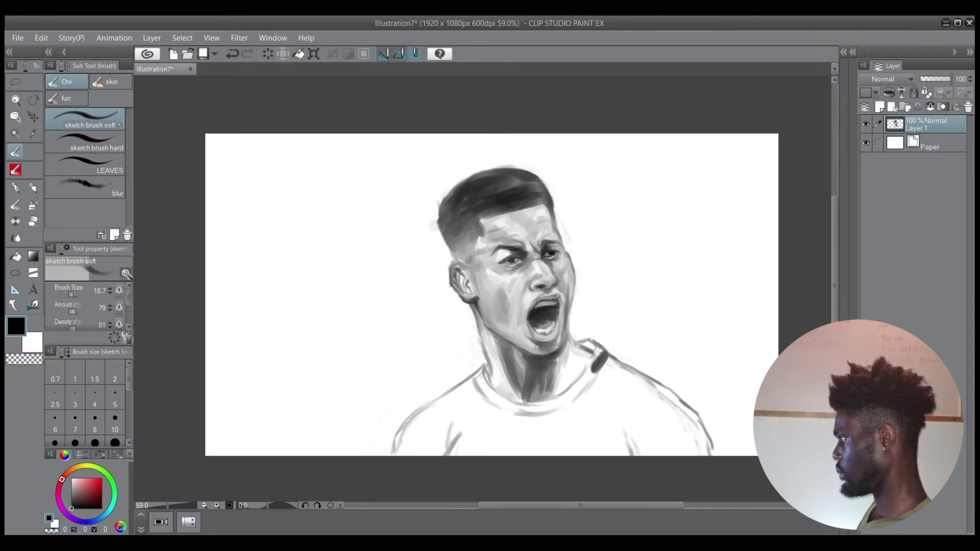
{"action": "key", "text": "c"}
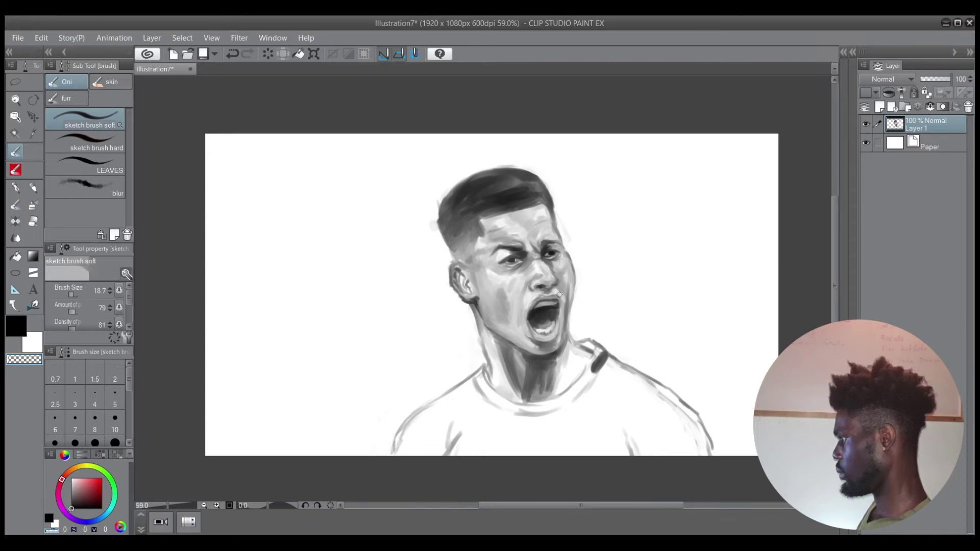
Shade and soften the far cheek below the eye with black and transparent strokes, reducing the brush size from 38.7 to 22
{"action": "key", "text": "c"}
{"action": "key", "text": "]"}
{"action": "key", "text": "]"}
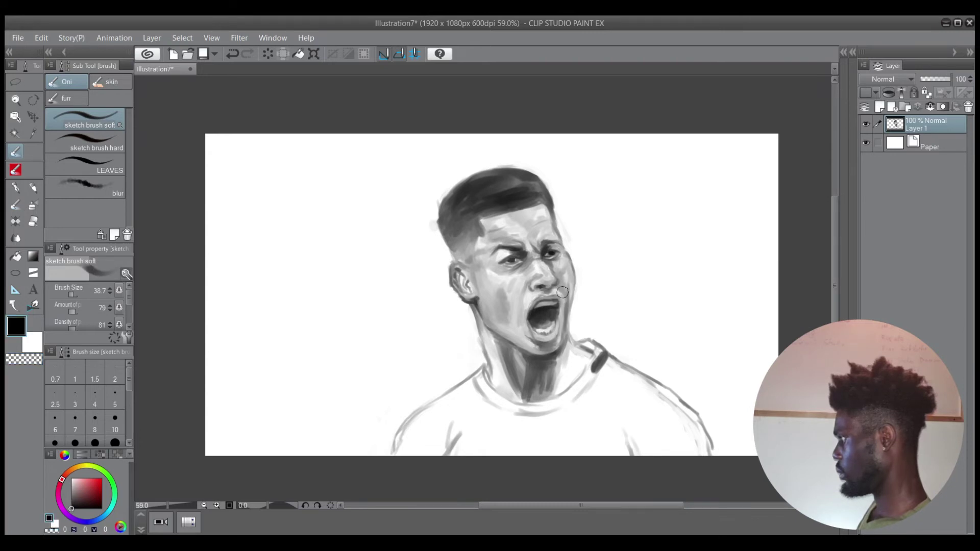
{"action": "key", "text": "c"}
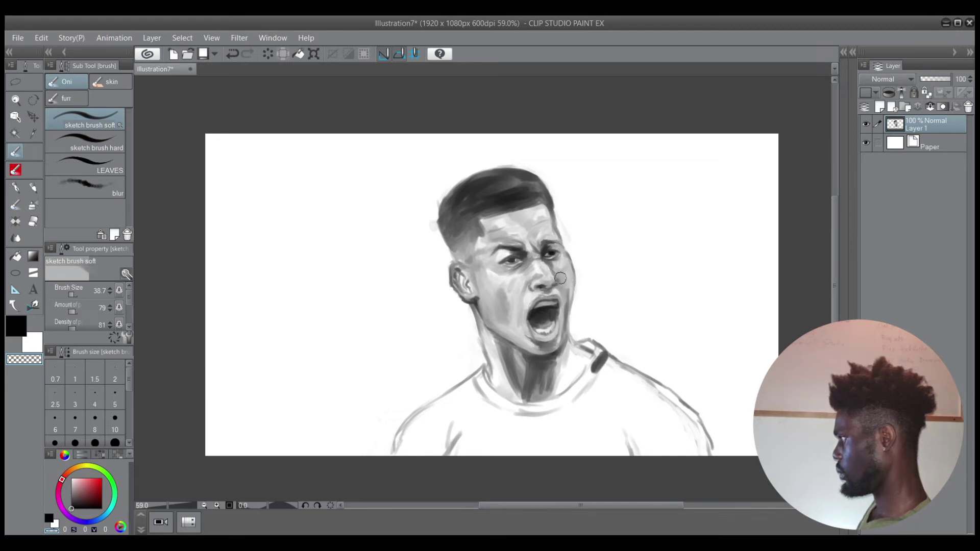
{"action": "key", "text": "c"}
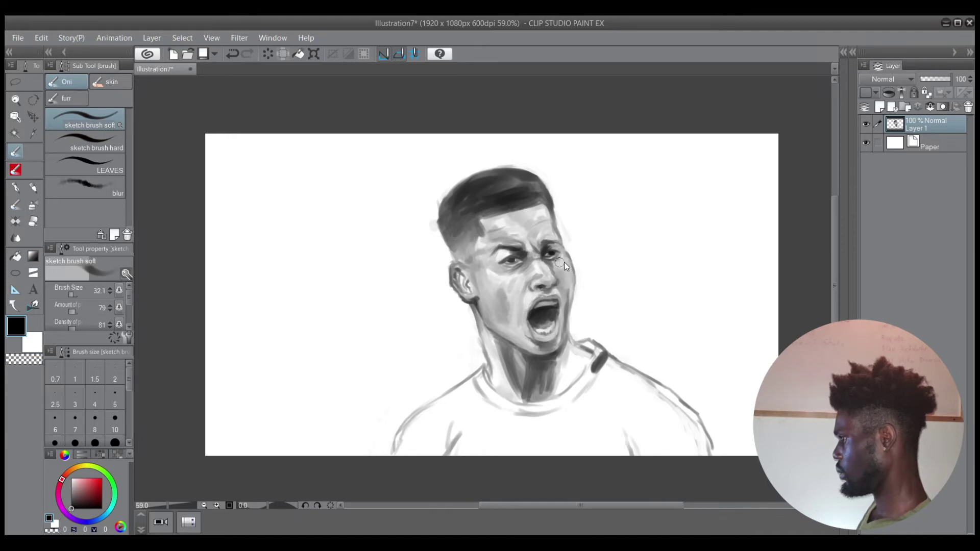
{"action": "left_click_drag", "start_coordinate": [564, 262], "coordinate": [564, 263]}
{"action": "key", "text": "c"}
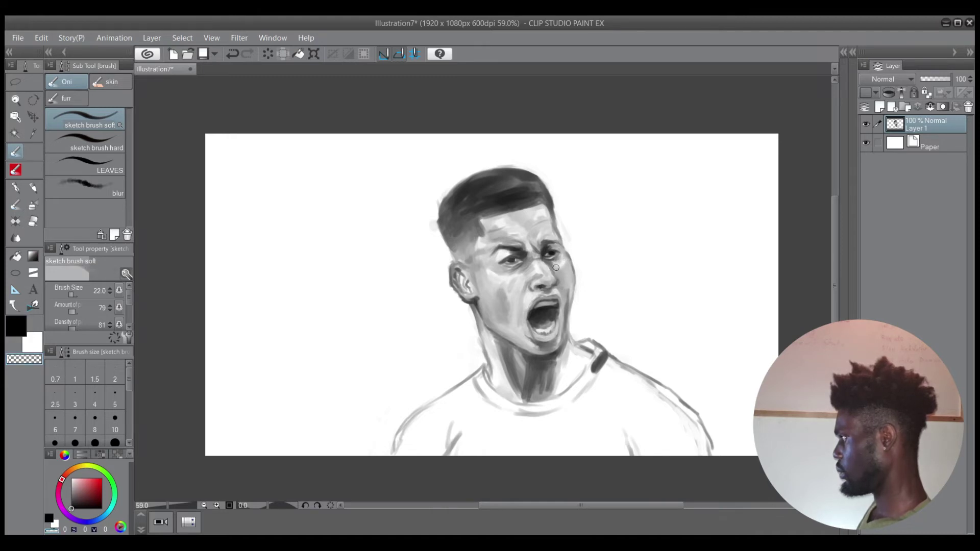
{"action": "key", "text": "c"}
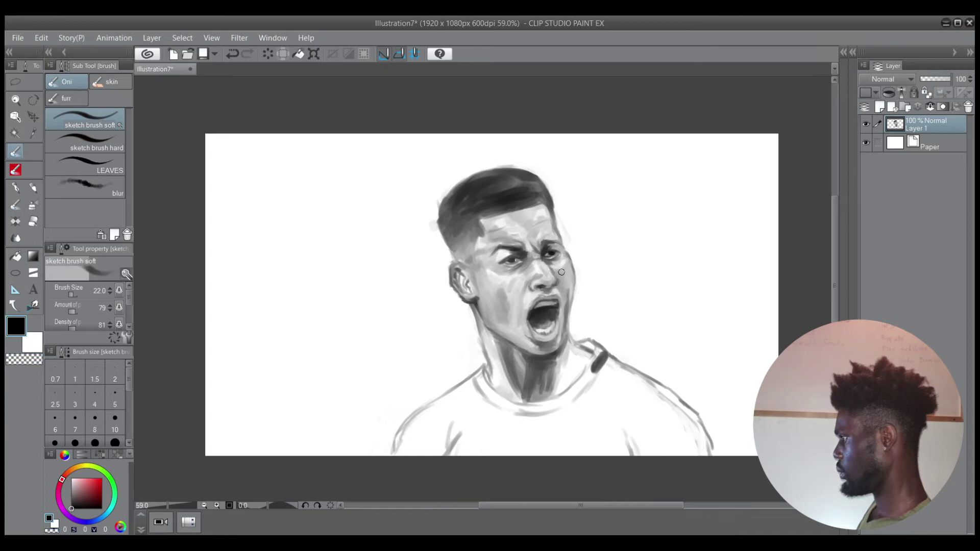
Clean up the outer contour of the far cheek with transparent strokes at brush size 17.6, undoing a poor stroke
{"action": "key", "text": "bracketleft"}
{"action": "key", "text": "bracketleft"}
{"action": "key", "text": "bracketleft"}
{"action": "key", "text": "c"}
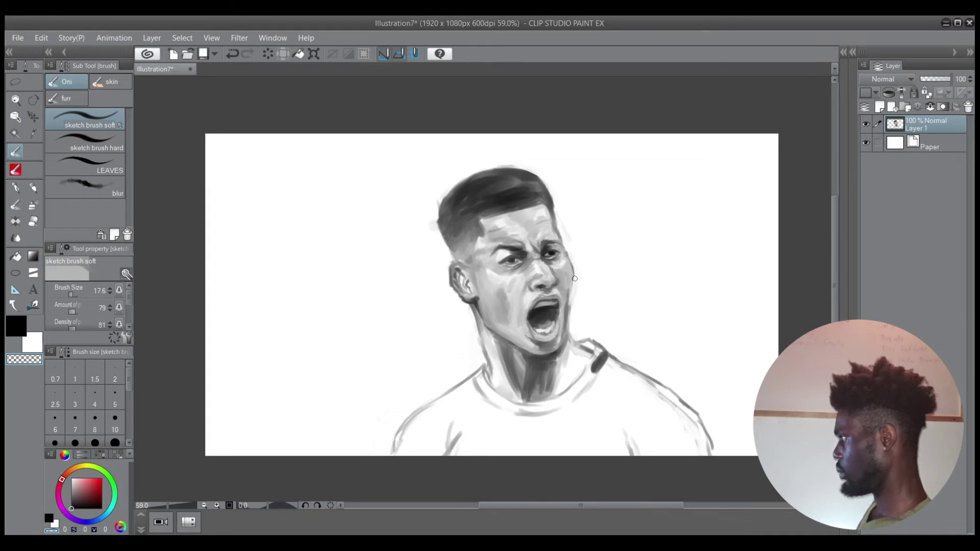
{"action": "key", "text": "ctrl+z"}
{"action": "left_click", "coordinate": [581, 275]}
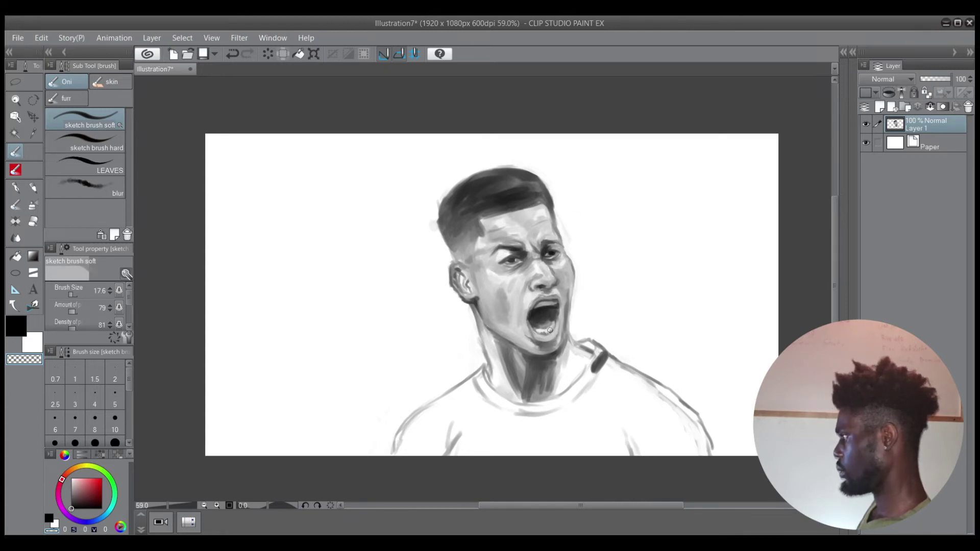
{"action": "key", "text": "c"}
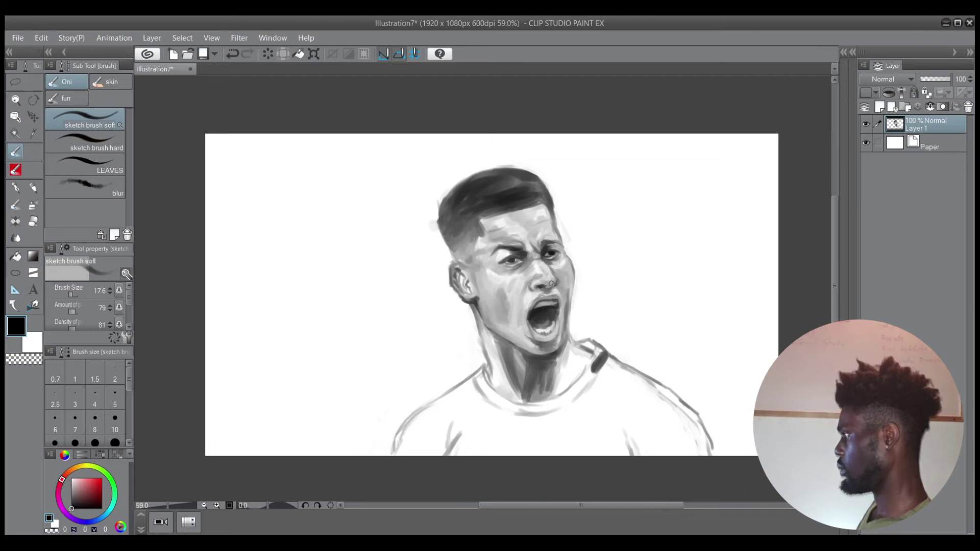
Add a new layer between Layer 1 and Paper and block in the shirt with red (H 0, S 67, V 68)
{"action": "left_click", "coordinate": [894, 142]}
{"action": "left_click", "coordinate": [879, 108]}
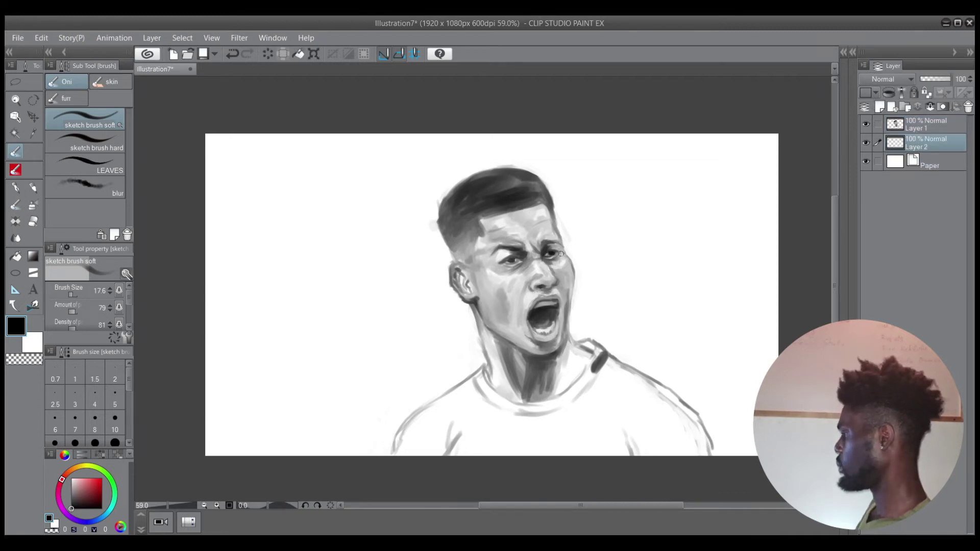
{"action": "left_click_drag", "start_coordinate": [93, 509], "coordinate": [91, 488]}
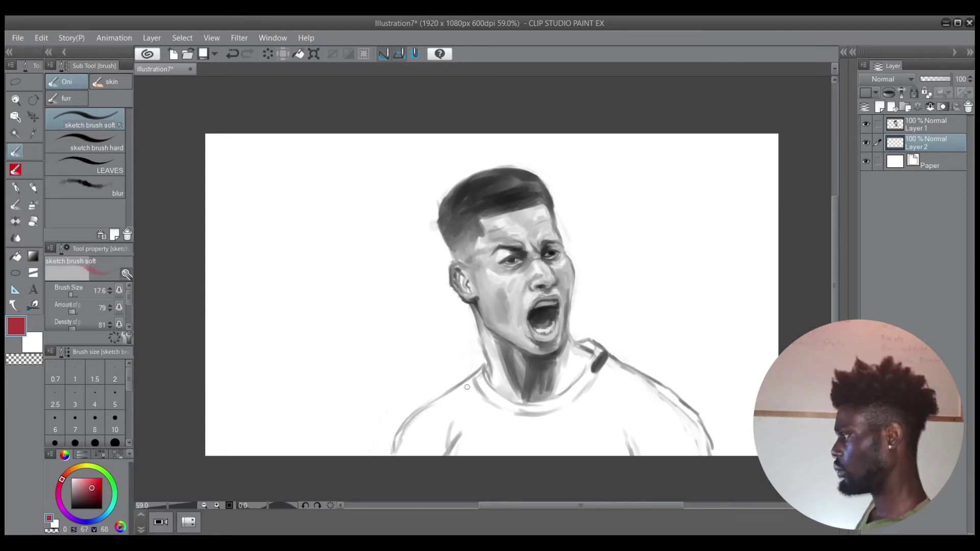
{"action": "mouse_move", "coordinate": [500, 439]}
{"action": "left_mouse_down"}
{"action": "mouse_move", "coordinate": [460, 463]}
{"action": "mouse_move", "coordinate": [446, 412]}
{"action": "mouse_move", "coordinate": [445, 433]}
{"action": "mouse_move", "coordinate": [413, 441]}
{"action": "mouse_move", "coordinate": [398, 462]}
{"action": "mouse_move", "coordinate": [401, 433]}
{"action": "mouse_move", "coordinate": [448, 403]}
{"action": "mouse_move", "coordinate": [416, 417]}
{"action": "mouse_move", "coordinate": [431, 410]}
{"action": "mouse_move", "coordinate": [417, 438]}
{"action": "mouse_move", "coordinate": [438, 431]}
{"action": "mouse_move", "coordinate": [479, 394]}
{"action": "mouse_move", "coordinate": [482, 386]}
{"action": "mouse_move", "coordinate": [470, 386]}
{"action": "mouse_move", "coordinate": [414, 429]}
{"action": "mouse_move", "coordinate": [476, 422]}
{"action": "mouse_move", "coordinate": [560, 437]}
{"action": "left_mouse_up"}
{"action": "mouse_move", "coordinate": [561, 437]}
{"action": "left_mouse_down"}
{"action": "mouse_move", "coordinate": [476, 436]}
{"action": "mouse_move", "coordinate": [604, 398]}
{"action": "mouse_move", "coordinate": [577, 450]}
{"action": "mouse_move", "coordinate": [547, 462]}
{"action": "mouse_move", "coordinate": [643, 447]}
{"action": "mouse_move", "coordinate": [635, 430]}
{"action": "mouse_move", "coordinate": [528, 433]}
{"action": "mouse_move", "coordinate": [642, 431]}
{"action": "mouse_move", "coordinate": [674, 454]}
{"action": "mouse_move", "coordinate": [682, 435]}
{"action": "mouse_move", "coordinate": [696, 455]}
{"action": "mouse_move", "coordinate": [678, 418]}
{"action": "mouse_move", "coordinate": [641, 395]}
{"action": "mouse_move", "coordinate": [682, 444]}
{"action": "mouse_move", "coordinate": [670, 461]}
{"action": "mouse_move", "coordinate": [662, 434]}
{"action": "mouse_move", "coordinate": [598, 380]}
{"action": "mouse_move", "coordinate": [592, 366]}
{"action": "mouse_move", "coordinate": [613, 378]}
{"action": "mouse_move", "coordinate": [583, 351]}
{"action": "mouse_move", "coordinate": [596, 388]}
{"action": "mouse_move", "coordinate": [581, 384]}
{"action": "mouse_move", "coordinate": [581, 404]}
{"action": "mouse_move", "coordinate": [612, 367]}
{"action": "left_mouse_up"}
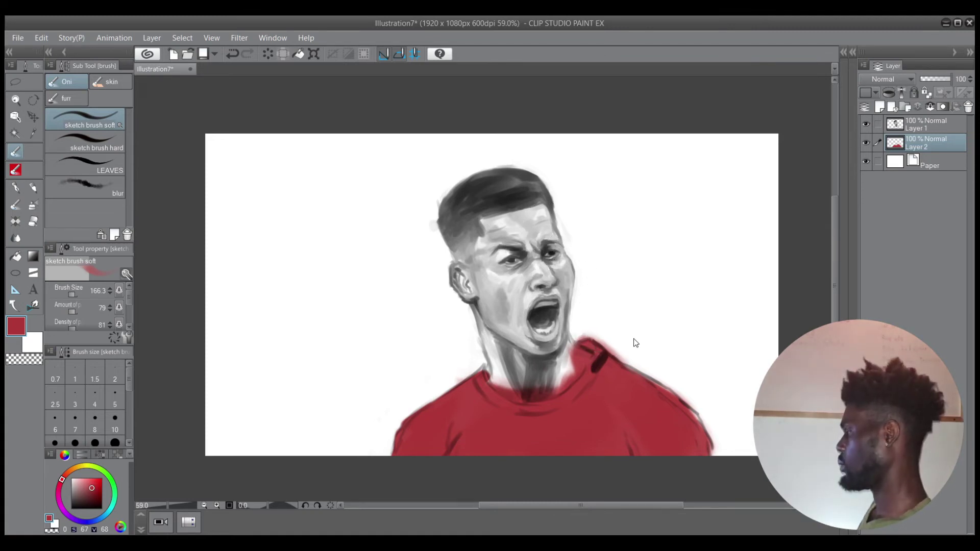
Tidy the red shirt's collar and shoulder edge with transparent and red strokes at brush size 52.7
{"action": "mouse_move", "coordinate": [631, 350]}
{"action": "left_mouse_down"}
{"action": "mouse_move", "coordinate": [594, 334]}
{"action": "mouse_move", "coordinate": [617, 349]}
{"action": "left_mouse_up"}
{"action": "key", "text": "ctrl+z"}
{"action": "key", "text": "c"}
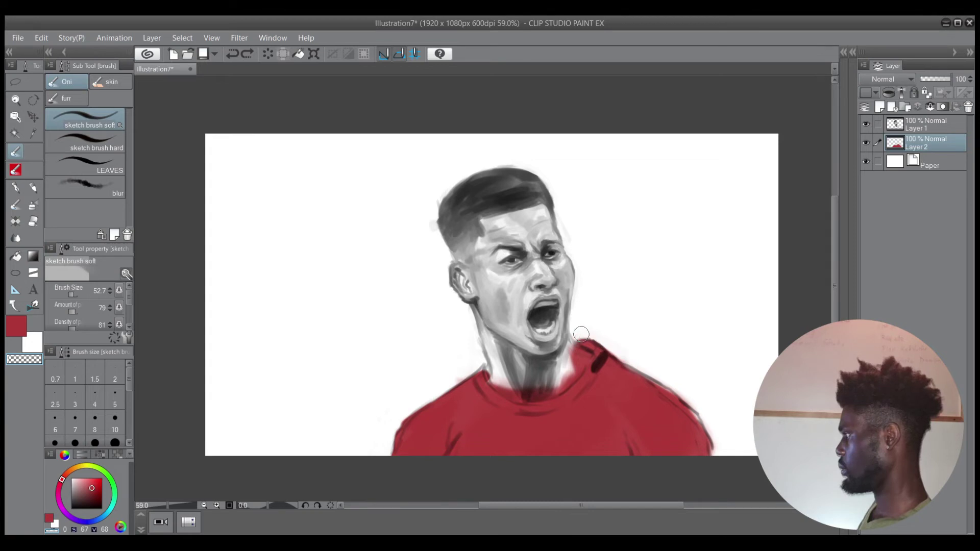
{"action": "key", "text": "c"}
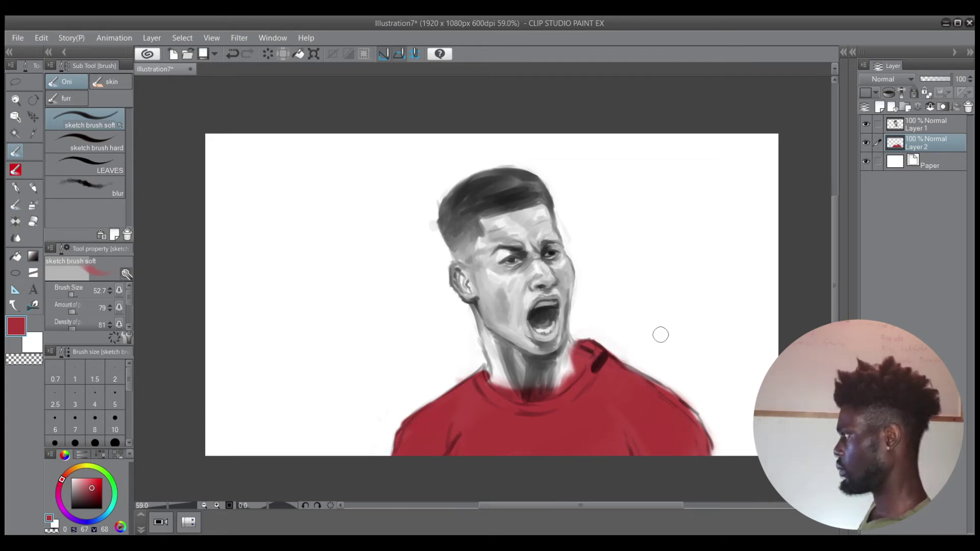
{"action": "key", "text": "c"}
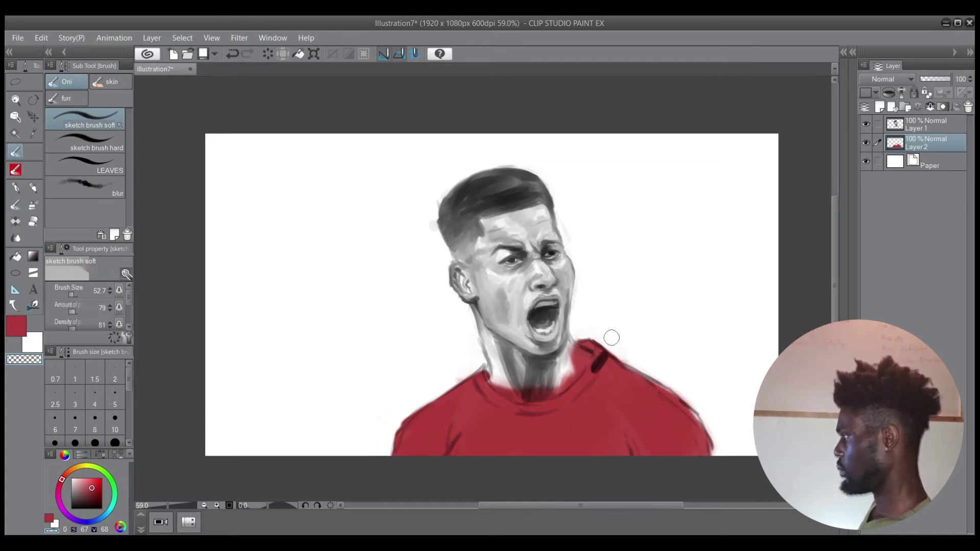
{"action": "key", "text": "c"}
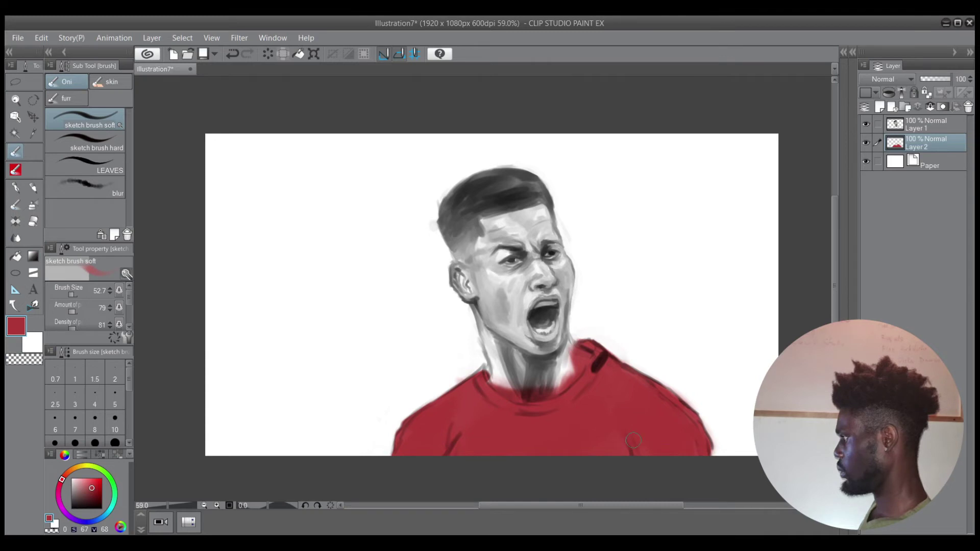
Fill the face, ear and neck with dark brown skin colour (H 20, S 67, V 37) on Layer 2
{"action": "left_click", "coordinate": [68, 470]}
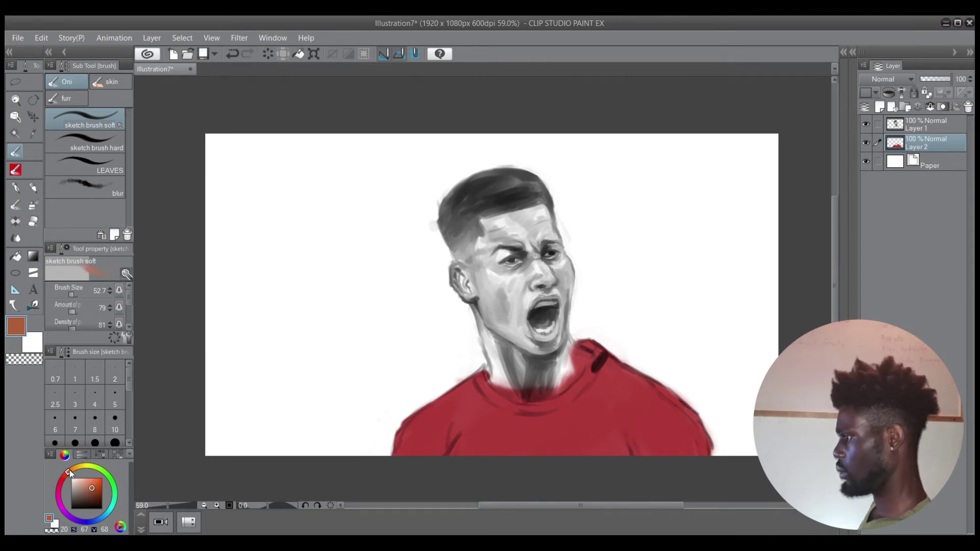
{"action": "left_click_drag", "start_coordinate": [92, 488], "coordinate": [93, 495]}
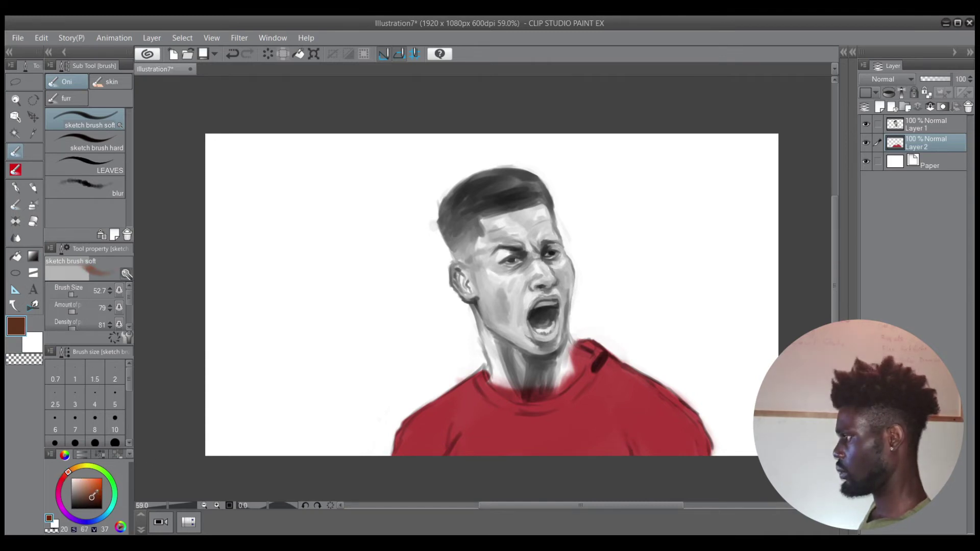
{"action": "left_click_drag", "start_coordinate": [531, 397], "coordinate": [539, 398], "text": "ctrl+alt"}
{"action": "mouse_move", "coordinate": [531, 396]}
{"action": "left_mouse_down"}
{"action": "mouse_move", "coordinate": [502, 387]}
{"action": "mouse_move", "coordinate": [499, 358]}
{"action": "mouse_move", "coordinate": [508, 378]}
{"action": "mouse_move", "coordinate": [490, 370]}
{"action": "mouse_move", "coordinate": [513, 382]}
{"action": "mouse_move", "coordinate": [568, 367]}
{"action": "mouse_move", "coordinate": [559, 383]}
{"action": "mouse_move", "coordinate": [583, 356]}
{"action": "mouse_move", "coordinate": [565, 347]}
{"action": "mouse_move", "coordinate": [569, 357]}
{"action": "mouse_move", "coordinate": [558, 360]}
{"action": "mouse_move", "coordinate": [531, 327]}
{"action": "mouse_move", "coordinate": [555, 303]}
{"action": "mouse_move", "coordinate": [552, 281]}
{"action": "mouse_move", "coordinate": [524, 298]}
{"action": "mouse_move", "coordinate": [514, 358]}
{"action": "mouse_move", "coordinate": [485, 312]}
{"action": "mouse_move", "coordinate": [497, 332]}
{"action": "mouse_move", "coordinate": [511, 334]}
{"action": "mouse_move", "coordinate": [497, 359]}
{"action": "mouse_move", "coordinate": [481, 308]}
{"action": "mouse_move", "coordinate": [501, 369]}
{"action": "mouse_move", "coordinate": [479, 290]}
{"action": "mouse_move", "coordinate": [465, 284]}
{"action": "mouse_move", "coordinate": [459, 313]}
{"action": "mouse_move", "coordinate": [465, 320]}
{"action": "mouse_move", "coordinate": [469, 306]}
{"action": "mouse_move", "coordinate": [485, 321]}
{"action": "mouse_move", "coordinate": [460, 288]}
{"action": "mouse_move", "coordinate": [473, 278]}
{"action": "mouse_move", "coordinate": [464, 221]}
{"action": "mouse_move", "coordinate": [505, 268]}
{"action": "mouse_move", "coordinate": [535, 261]}
{"action": "mouse_move", "coordinate": [507, 249]}
{"action": "mouse_move", "coordinate": [528, 278]}
{"action": "mouse_move", "coordinate": [485, 214]}
{"action": "mouse_move", "coordinate": [536, 268]}
{"action": "mouse_move", "coordinate": [525, 252]}
{"action": "mouse_move", "coordinate": [526, 263]}
{"action": "mouse_move", "coordinate": [567, 277]}
{"action": "mouse_move", "coordinate": [568, 257]}
{"action": "mouse_move", "coordinate": [559, 297]}
{"action": "mouse_move", "coordinate": [561, 281]}
{"action": "mouse_move", "coordinate": [570, 284]}
{"action": "mouse_move", "coordinate": [562, 263]}
{"action": "left_mouse_up"}
{"action": "key", "text": "["}
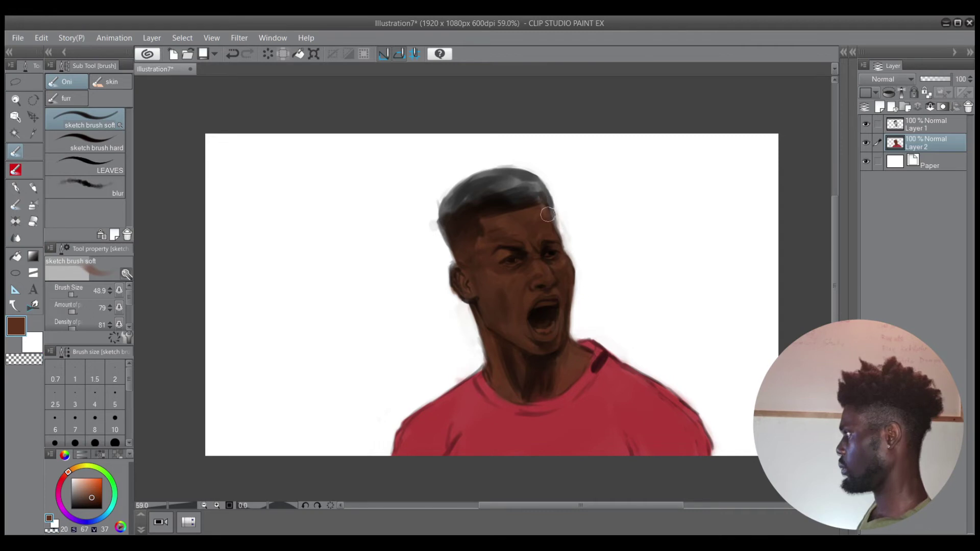
Paint the same dark brown under the hair, covering the whole top of the head
{"action": "mouse_move", "coordinate": [545, 199]}
{"action": "left_mouse_down"}
{"action": "mouse_move", "coordinate": [478, 181]}
{"action": "mouse_move", "coordinate": [462, 199]}
{"action": "mouse_move", "coordinate": [495, 217]}
{"action": "mouse_move", "coordinate": [437, 233]}
{"action": "mouse_move", "coordinate": [455, 230]}
{"action": "mouse_move", "coordinate": [458, 257]}
{"action": "mouse_move", "coordinate": [441, 212]}
{"action": "mouse_move", "coordinate": [479, 178]}
{"action": "mouse_move", "coordinate": [536, 178]}
{"action": "mouse_move", "coordinate": [546, 212]}
{"action": "mouse_move", "coordinate": [550, 176]}
{"action": "mouse_move", "coordinate": [542, 171]}
{"action": "mouse_move", "coordinate": [552, 188]}
{"action": "mouse_move", "coordinate": [525, 200]}
{"action": "left_mouse_up"}
{"action": "key", "text": "c"}
{"action": "key", "text": "c"}
{"action": "mouse_move", "coordinate": [526, 198]}
{"action": "left_mouse_down"}
{"action": "mouse_move", "coordinate": [514, 197]}
{"action": "mouse_move", "coordinate": [532, 204]}
{"action": "mouse_move", "coordinate": [458, 207]}
{"action": "mouse_move", "coordinate": [475, 221]}
{"action": "left_mouse_up"}
{"action": "key", "text": "c"}
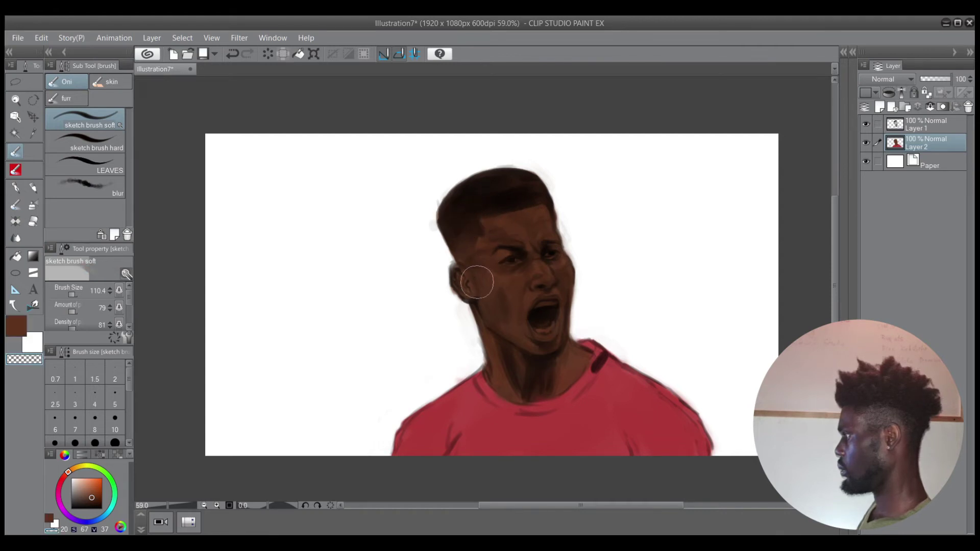
Clean up the colour edges around the ear, back of the head and cheek with transparent and dark brown strokes at brush size 46.1
{"action": "left_click_drag", "start_coordinate": [467, 277], "coordinate": [459, 275]}
{"action": "key", "text": "c"}
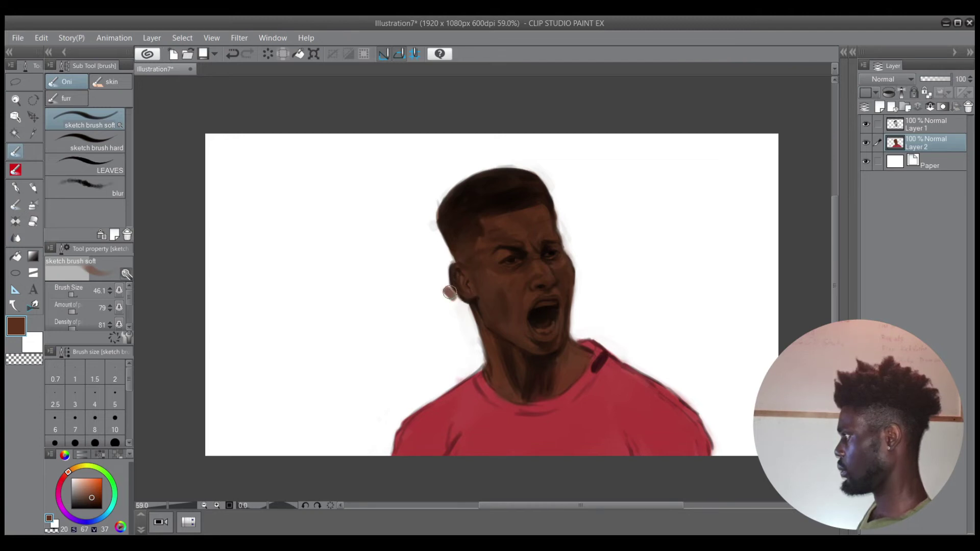
{"action": "key", "text": "ctrl+z"}
{"action": "key", "text": "c"}
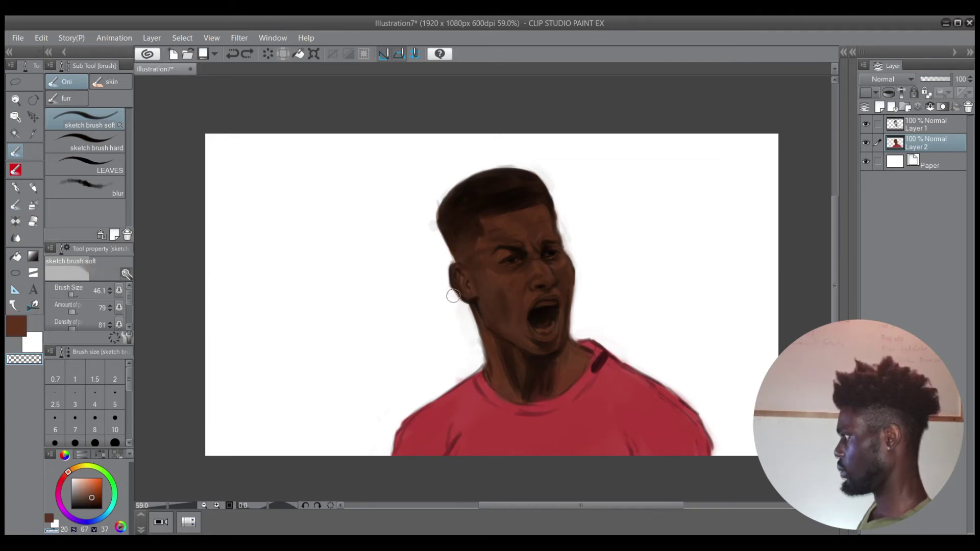
{"action": "left_click_drag", "start_coordinate": [446, 295], "coordinate": [428, 212]}
{"action": "key", "text": "c"}
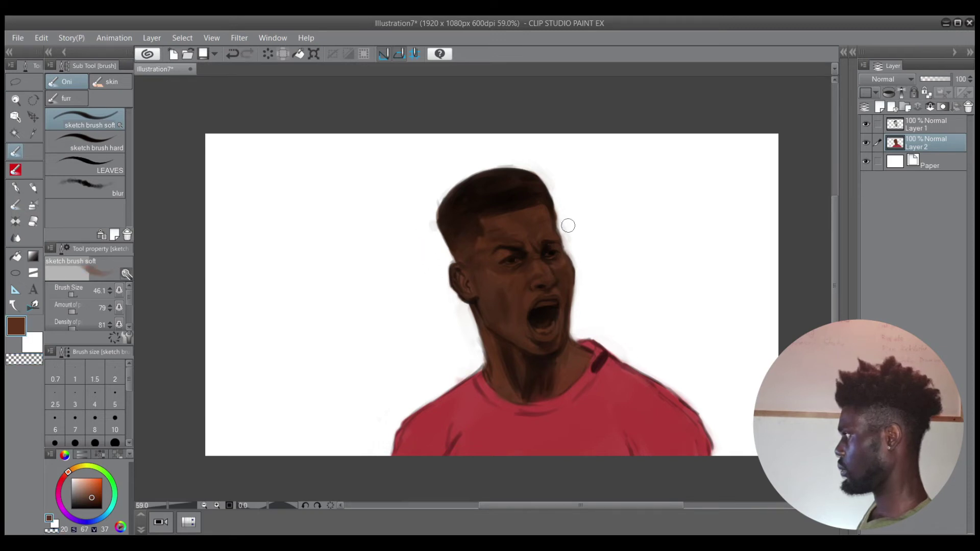
{"action": "key", "text": "c"}
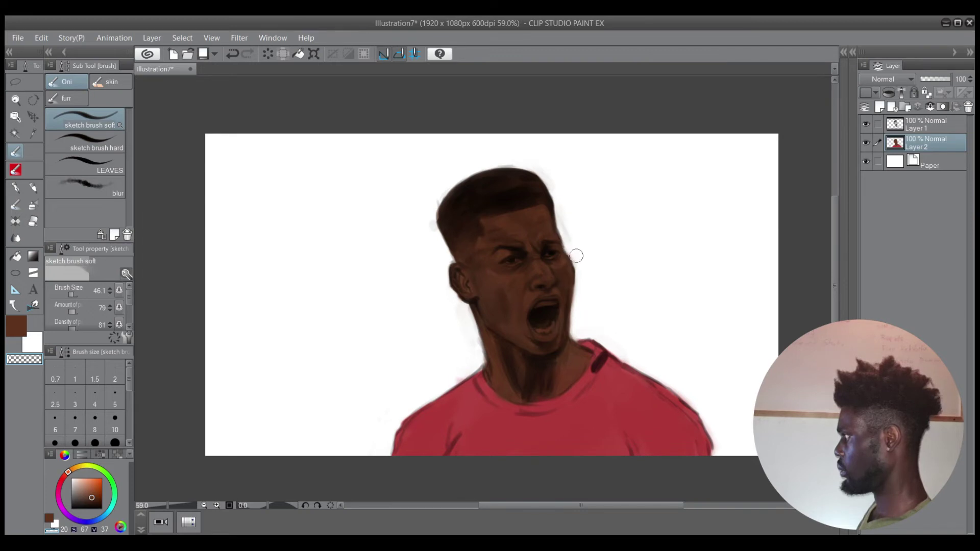
{"action": "key", "text": "c"}
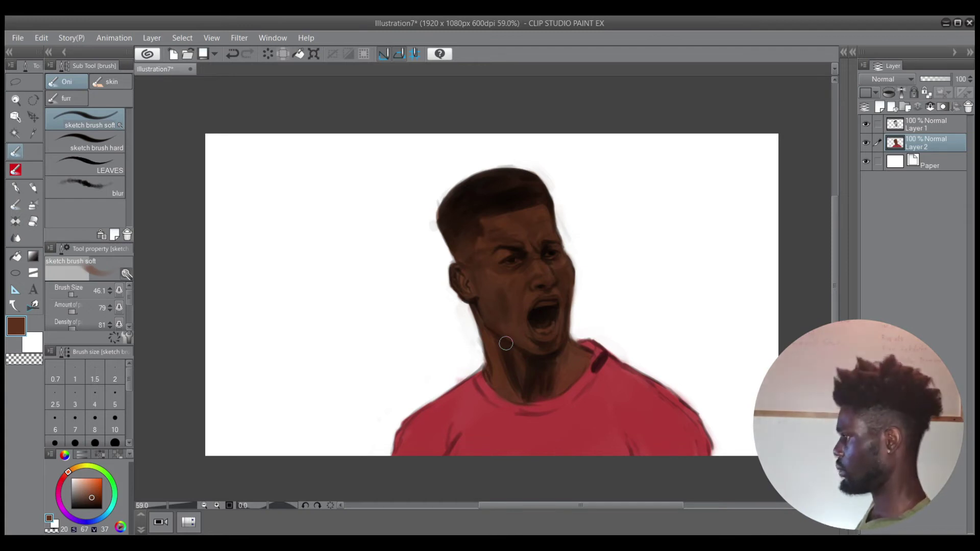
Paint the teeth and the whites of the eyes white on Layer 2 at brush size 24.3
{"action": "left_click", "coordinate": [701, 273], "text": "alt"}
{"action": "key", "text": "bracketleft"}
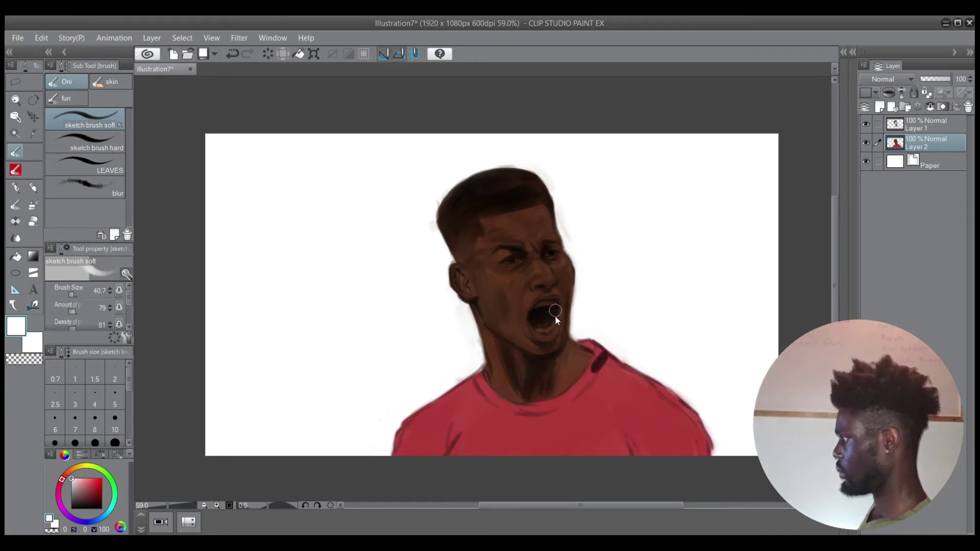
{"action": "key", "text": "bracketleft"}
{"action": "key", "text": "bracketleft"}
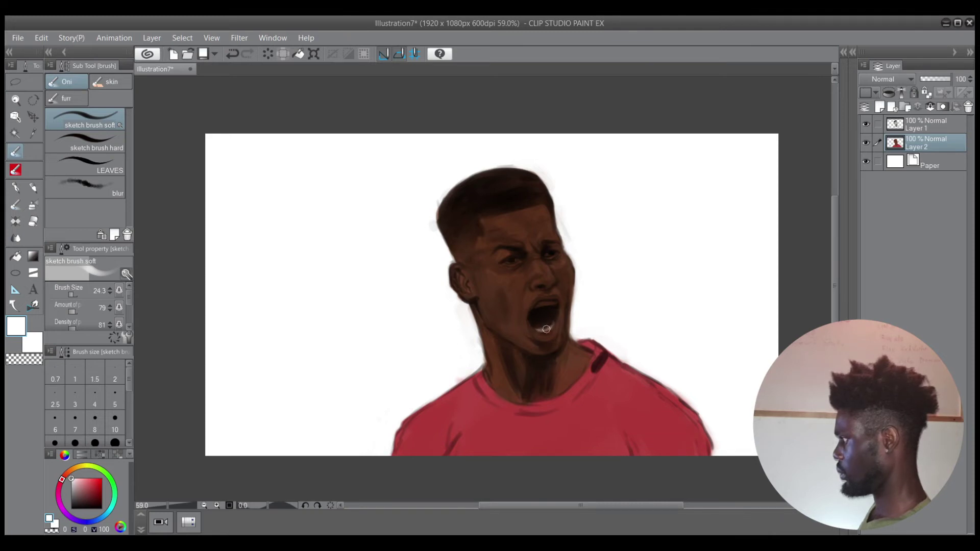
{"action": "left_click_drag", "start_coordinate": [547, 329], "coordinate": [537, 329]}
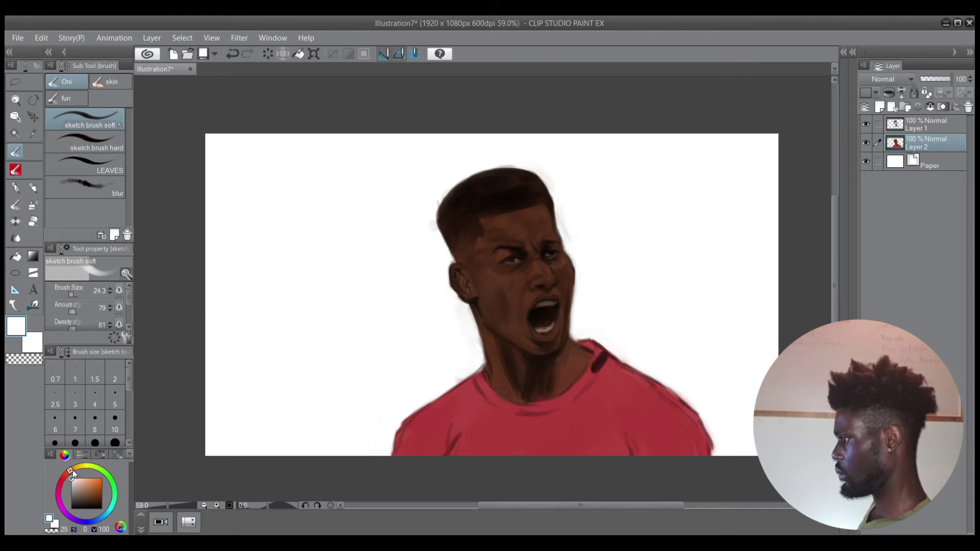
Paint lighter brown (H 25, S 51, V 58) beside the mouth and on the cheek, neck and forehead
{"action": "left_click", "coordinate": [86, 492]}
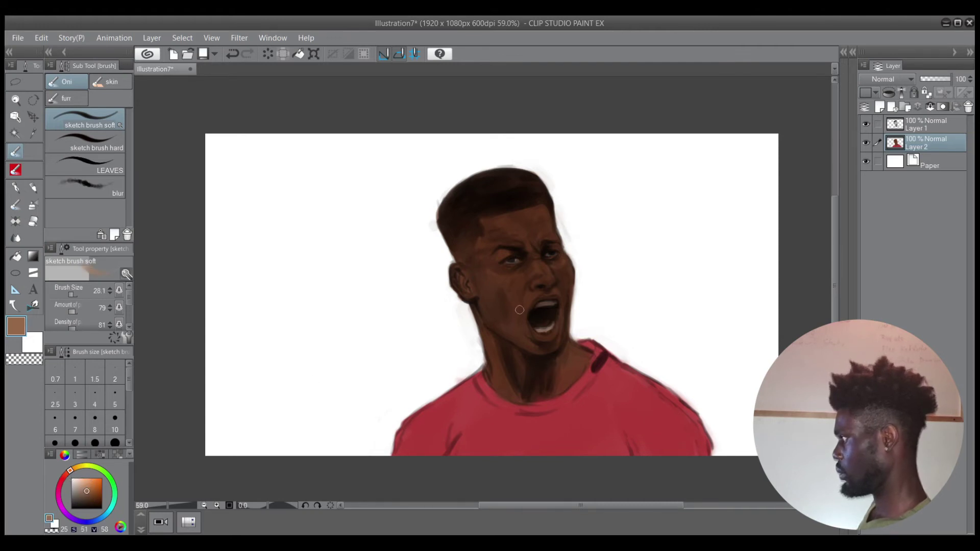
{"action": "left_click_drag", "start_coordinate": [521, 311], "coordinate": [514, 311]}
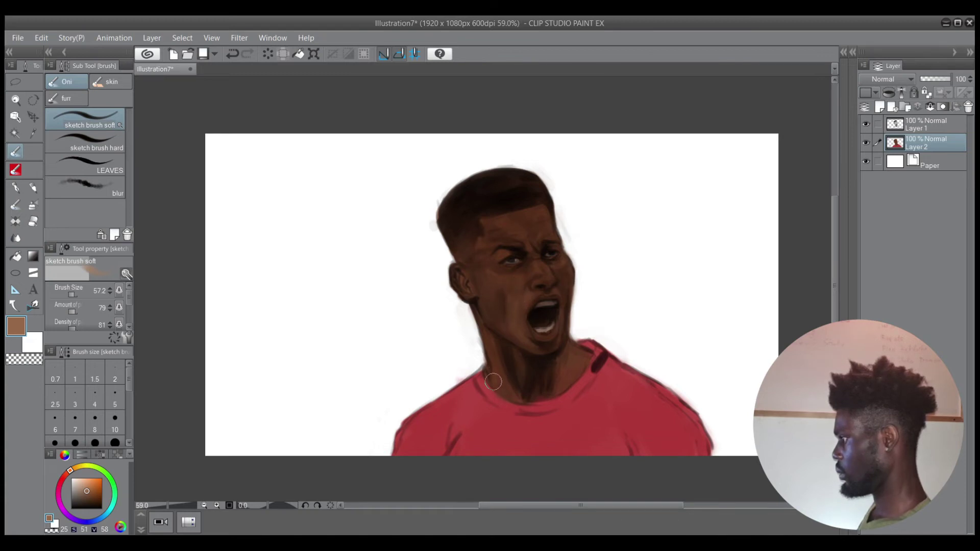
{"action": "left_click_drag", "start_coordinate": [494, 383], "coordinate": [489, 350]}
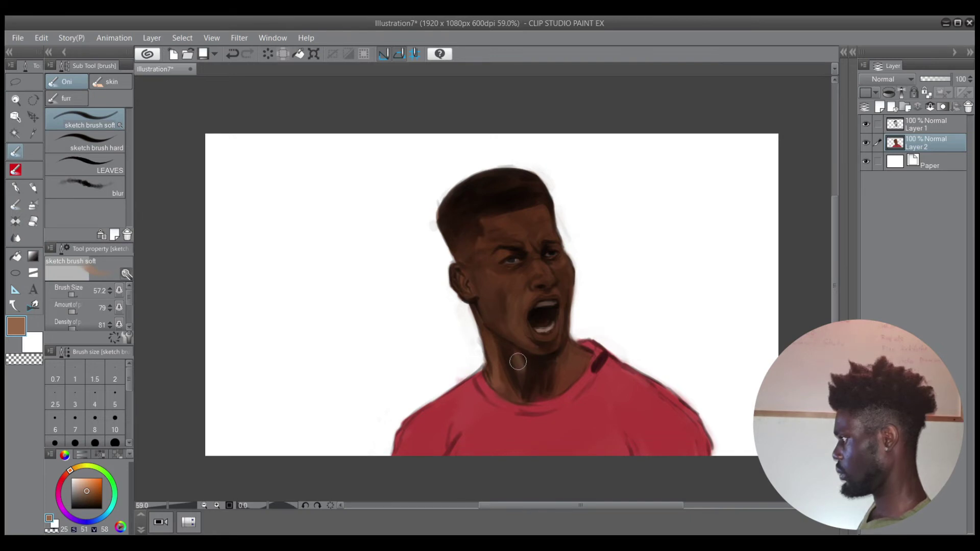
{"action": "left_click_drag", "start_coordinate": [518, 361], "coordinate": [513, 348]}
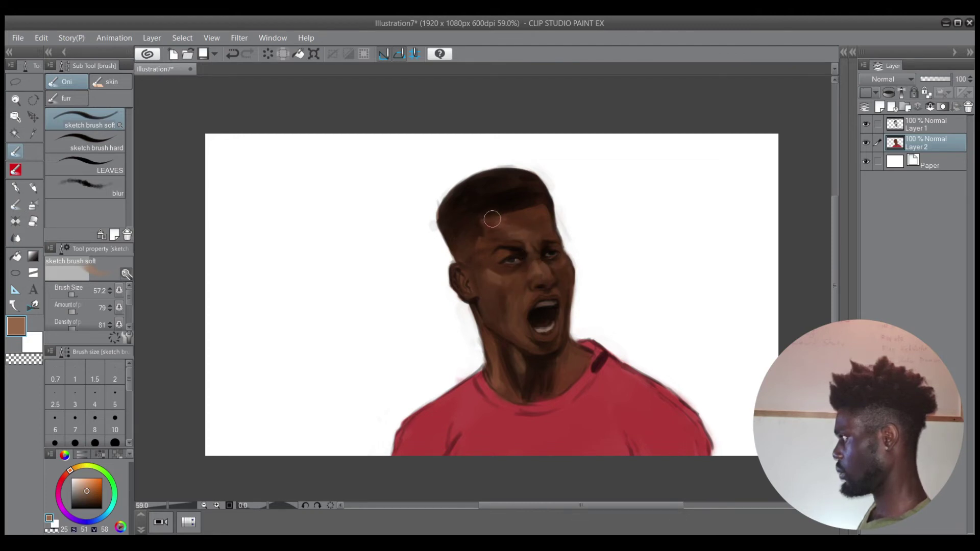
{"action": "left_click_drag", "start_coordinate": [514, 242], "coordinate": [495, 227]}
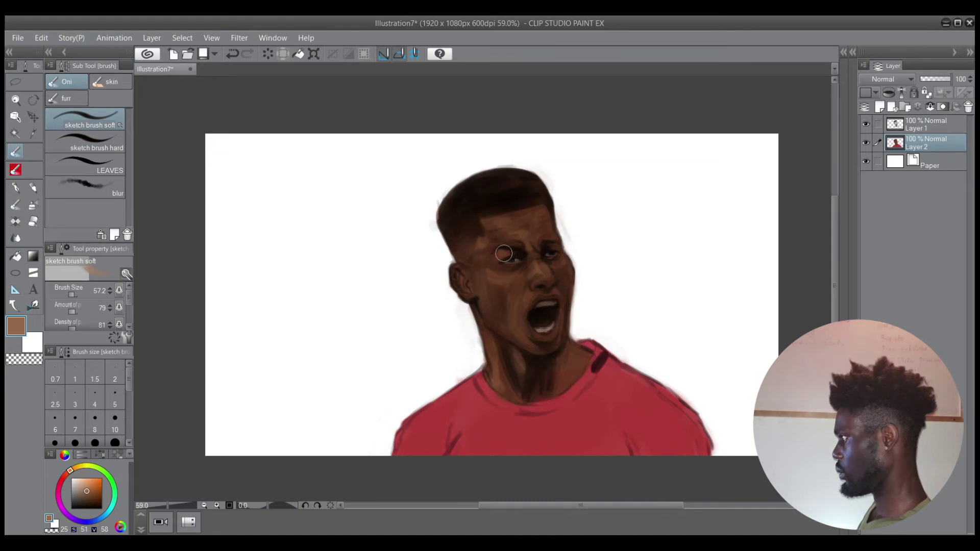
Extend the lighter brown around the eyes, nose and far side of the neck, varying the brush size between 24.0 and 52.3
{"action": "key", "text": "bracketleft"}
{"action": "key", "text": "bracketleft"}
{"action": "key", "text": "bracketleft"}
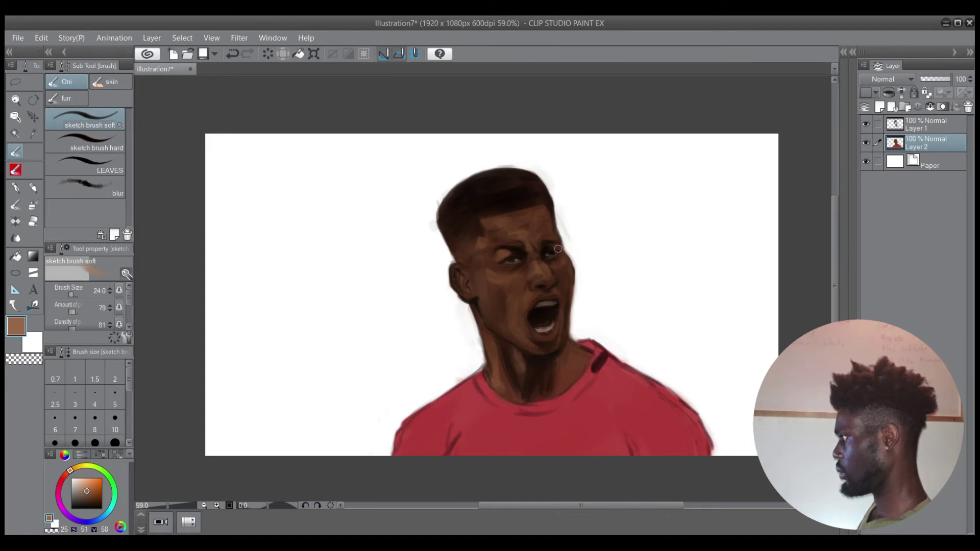
{"action": "key", "text": "bracketright"}
{"action": "key", "text": "bracketright"}
{"action": "key", "text": "bracketright"}
{"action": "key", "text": "bracketright"}
{"action": "key", "text": "bracketright"}
{"action": "key", "text": "bracketright"}
{"action": "mouse_move", "coordinate": [572, 350]}
{"action": "left_mouse_down"}
{"action": "mouse_move", "coordinate": [573, 380]}
{"action": "mouse_move", "coordinate": [578, 359]}
{"action": "mouse_move", "coordinate": [566, 382]}
{"action": "left_mouse_up"}
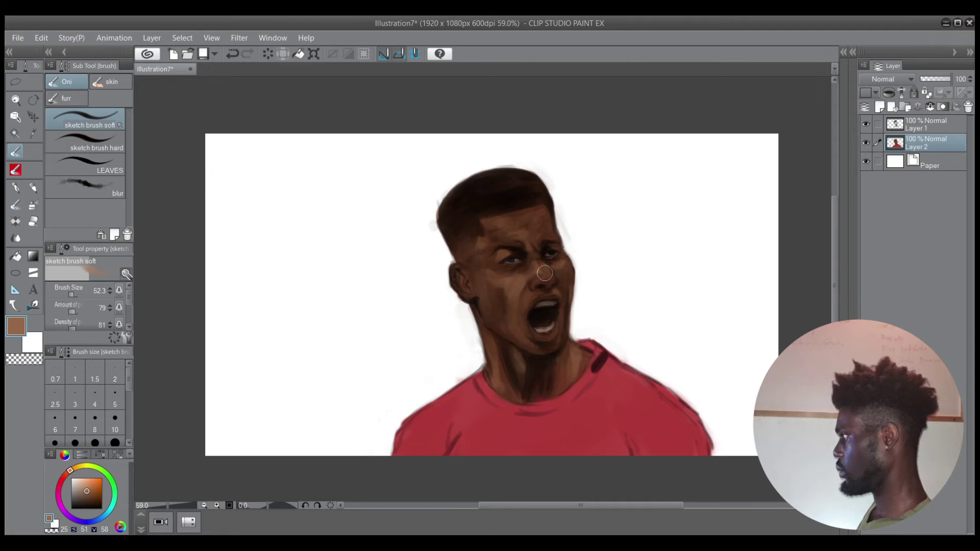
{"action": "mouse_move", "coordinate": [544, 273]}
{"action": "left_mouse_down", "text": "ctrl+alt"}
{"action": "mouse_move", "coordinate": [533, 272]}
{"action": "mouse_move", "coordinate": [542, 281]}
{"action": "left_mouse_up", "text": "ctrl+alt"}
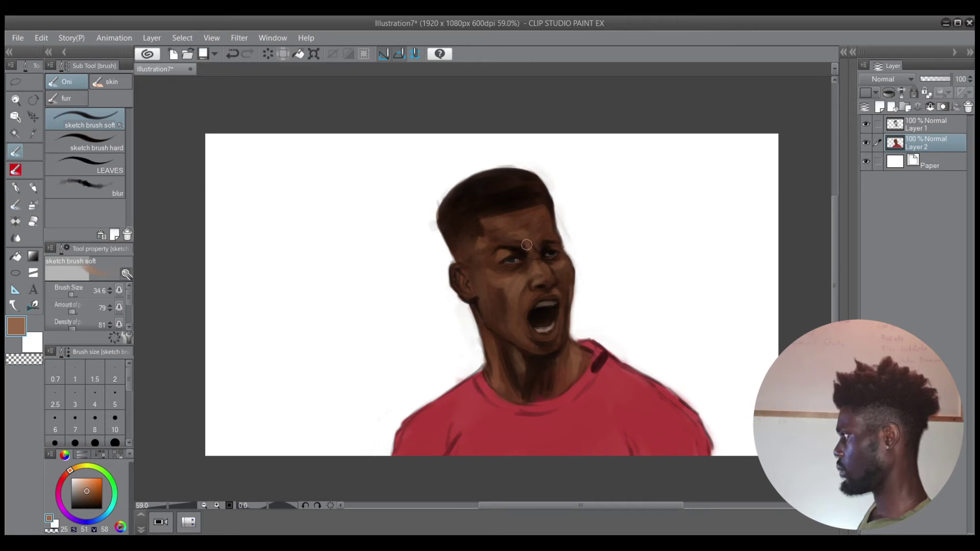
Shade the side of the nose, far cheek and chin with darker brown (H 25, S 56, V 32)
{"action": "left_click", "coordinate": [83, 482]}
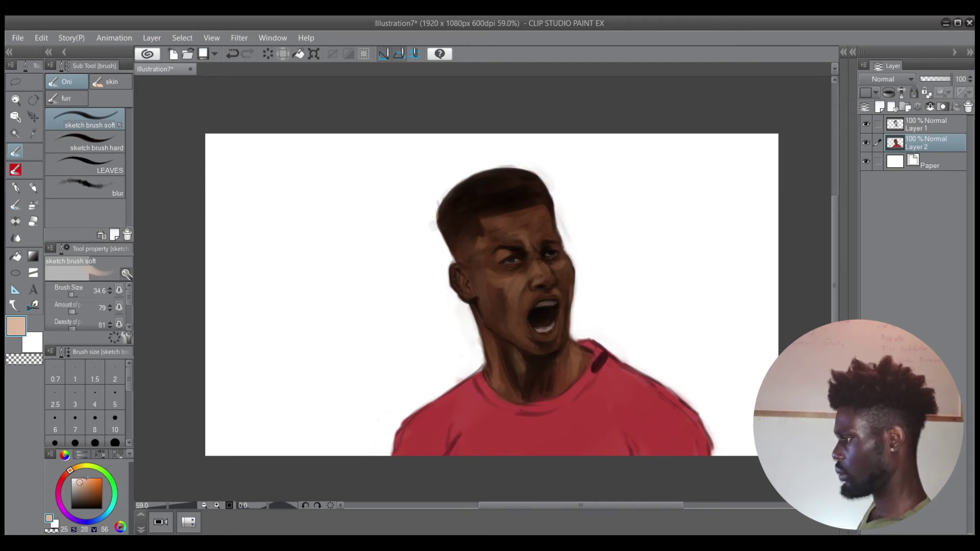
{"action": "left_click", "coordinate": [87, 482]}
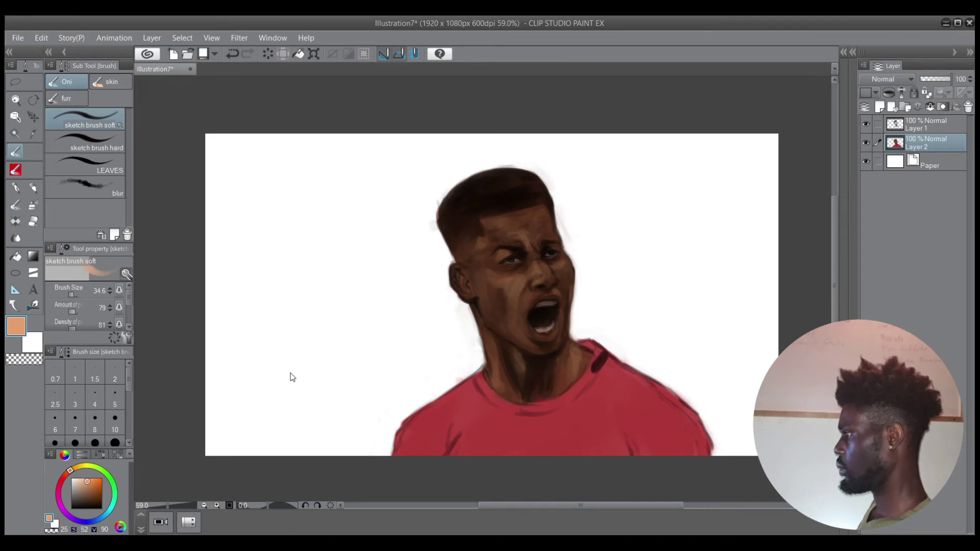
{"action": "left_click", "coordinate": [89, 498]}
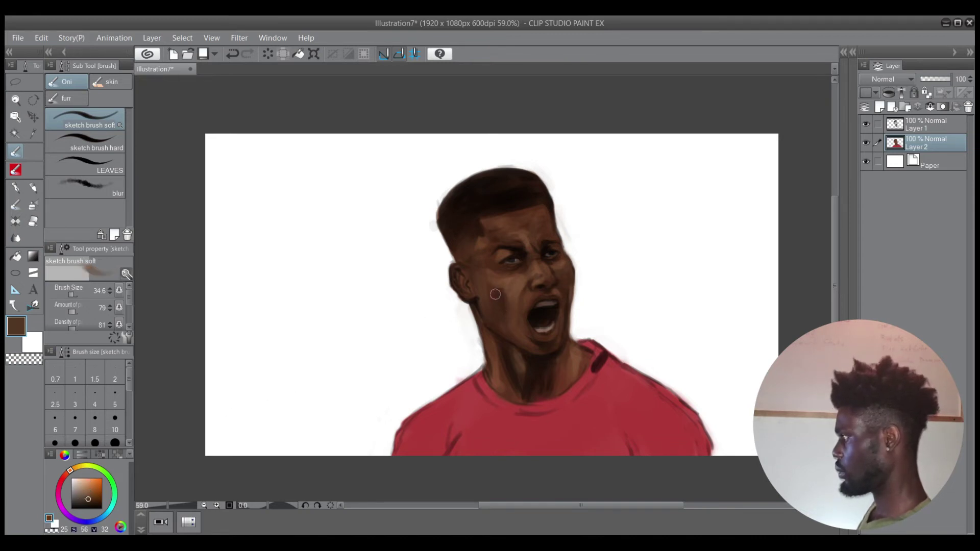
{"action": "key", "text": "]"}
{"action": "left_click_drag", "start_coordinate": [560, 281], "coordinate": [549, 290]}
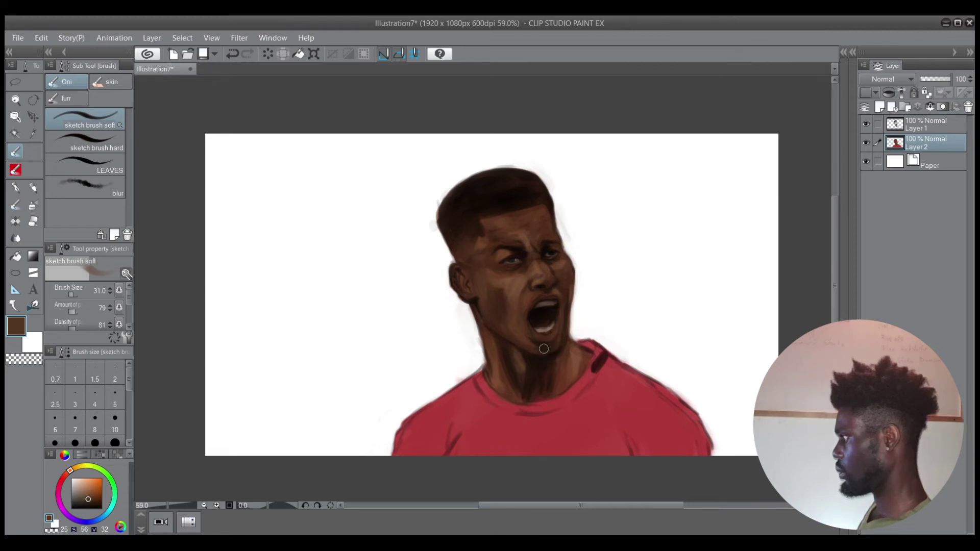
{"action": "key", "text": "]"}
{"action": "key", "text": "]"}
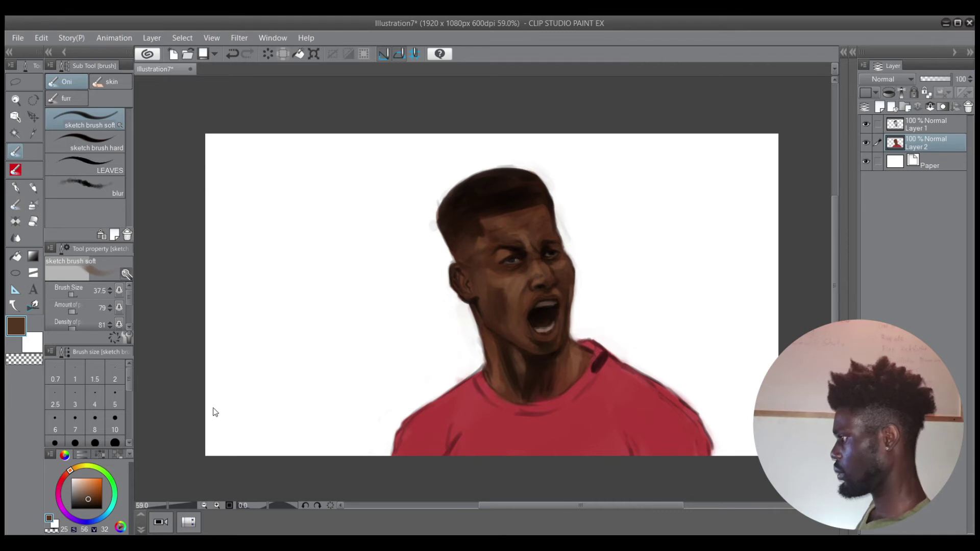
Highlight the cheek and nose with light orange (H 25, S 52, V 90) and refine the nostril with dark brown (H 21, S 62, V 27)
{"action": "left_click", "coordinate": [79, 487]}
{"action": "left_click_drag", "start_coordinate": [80, 486], "coordinate": [87, 481]}
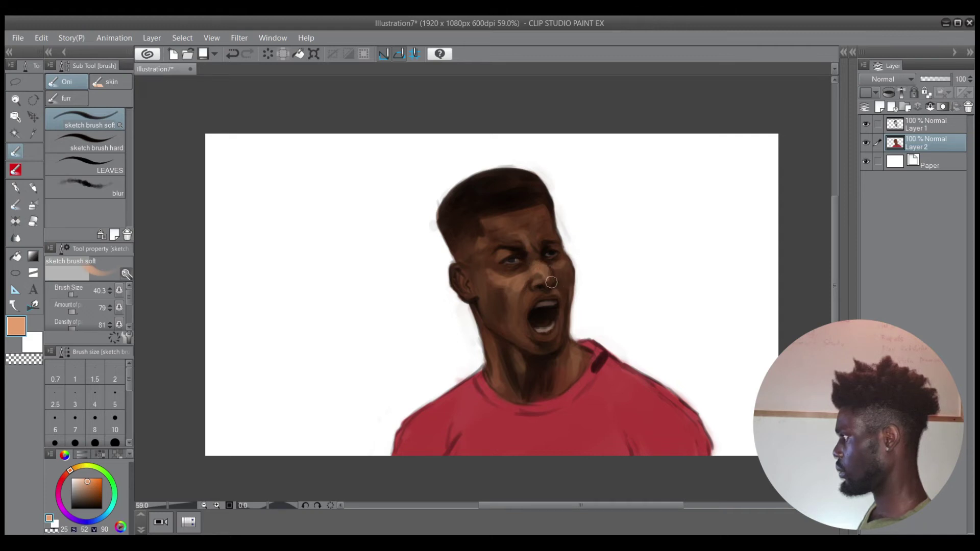
{"action": "key", "text": "x"}
{"action": "left_click", "coordinate": [554, 286], "text": "alt"}
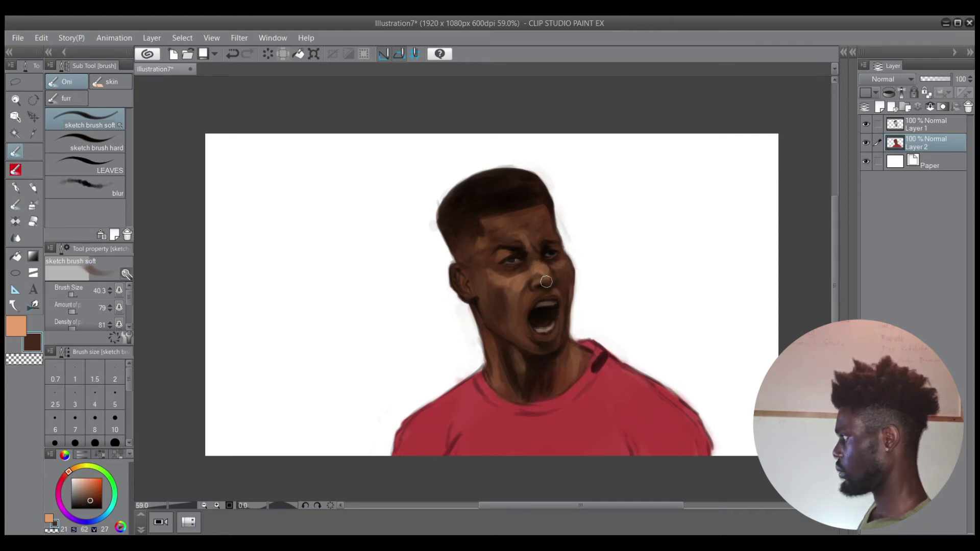
{"action": "key", "text": "c"}
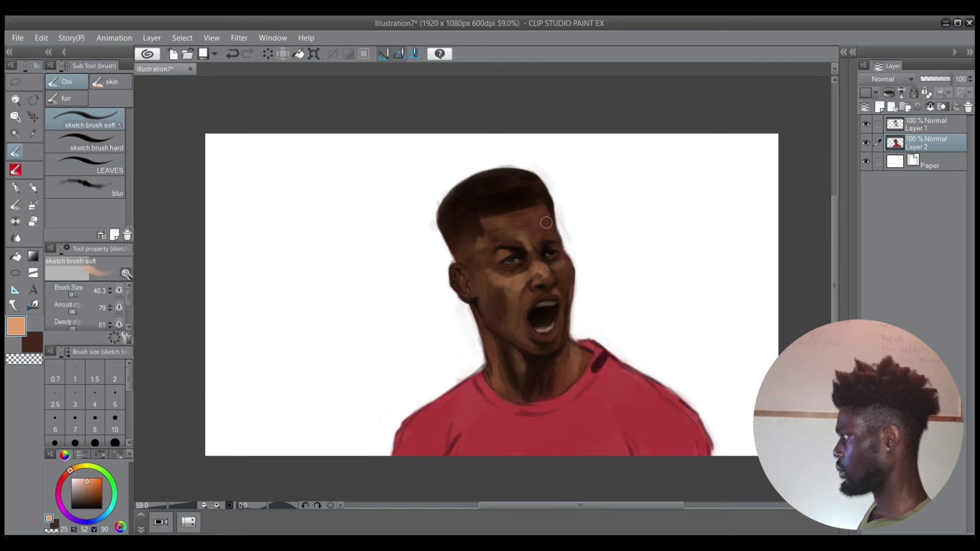
Add light orange highlights to the forehead, brow, far cheek and around the mouth with brush sizes of about 26 to 35
{"action": "key", "text": "]"}
{"action": "key", "text": "bracketleft"}
{"action": "key", "text": "bracketleft"}
{"action": "key", "text": "bracketleft"}
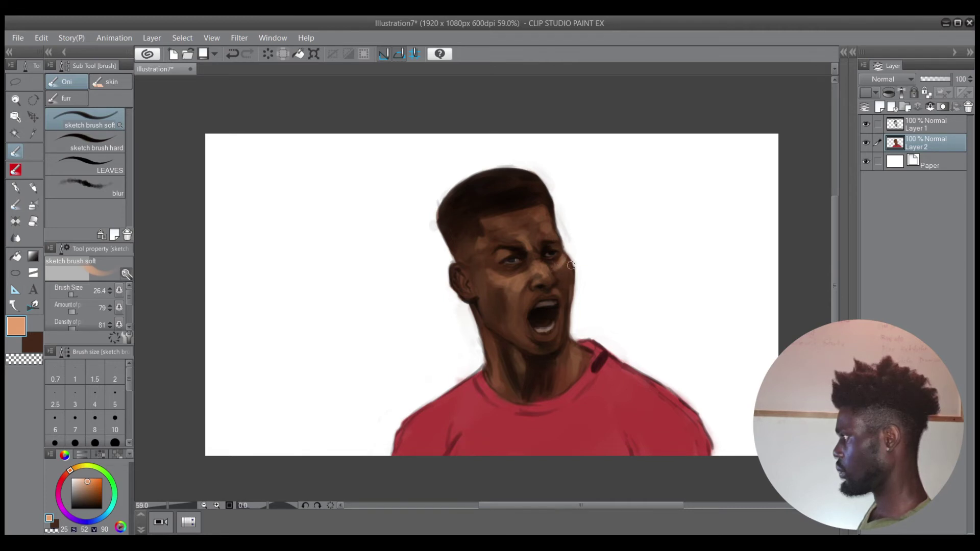
{"action": "key", "text": "bracketright"}
{"action": "key", "text": "bracketleft"}
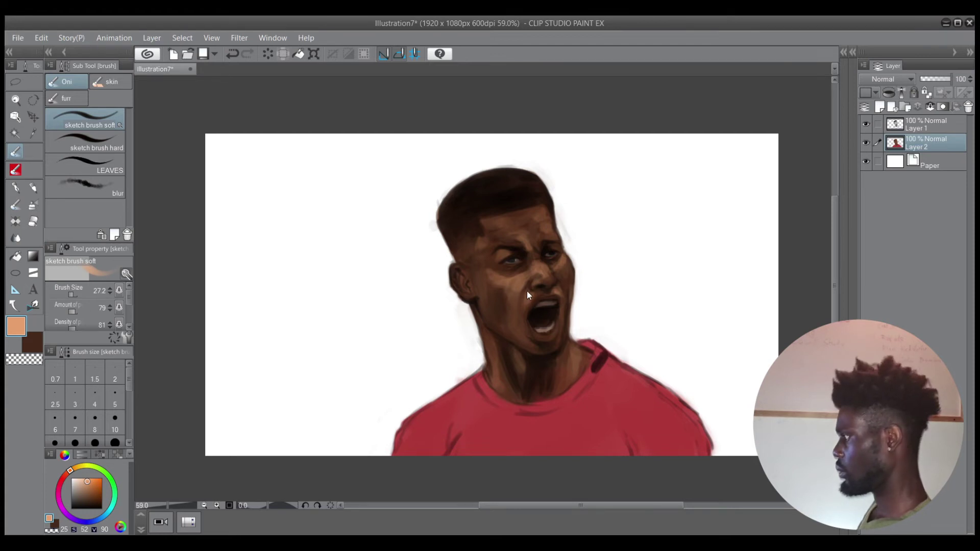
{"action": "key", "text": "bracketright"}
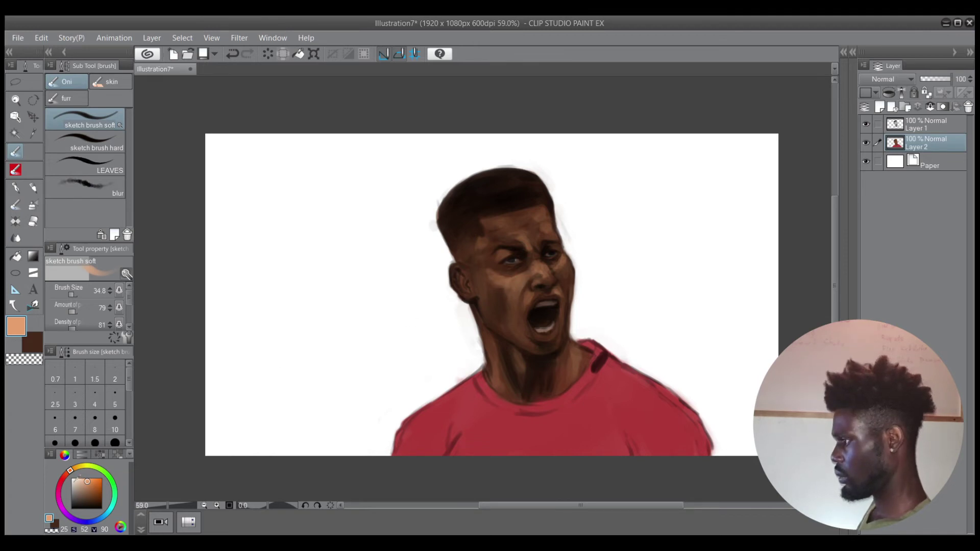
Paint pale peach highlights (H 25, S 29, V 96) on the near cheekbone and temple at brush sizes 34.8 and 57.6
{"action": "left_click", "coordinate": [80, 479]}
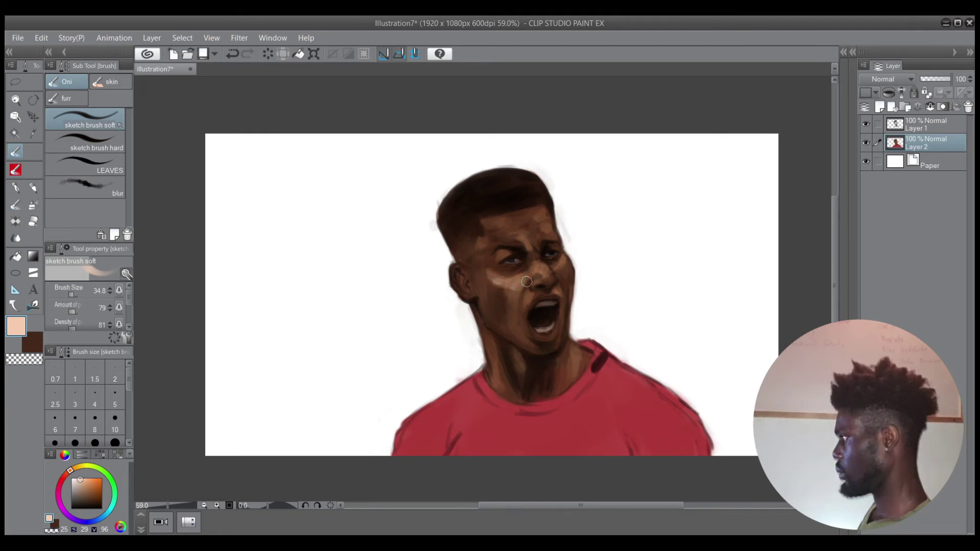
{"action": "mouse_move", "coordinate": [503, 280]}
{"action": "left_mouse_down"}
{"action": "mouse_move", "coordinate": [492, 279]}
{"action": "mouse_move", "coordinate": [520, 284]}
{"action": "left_mouse_up"}
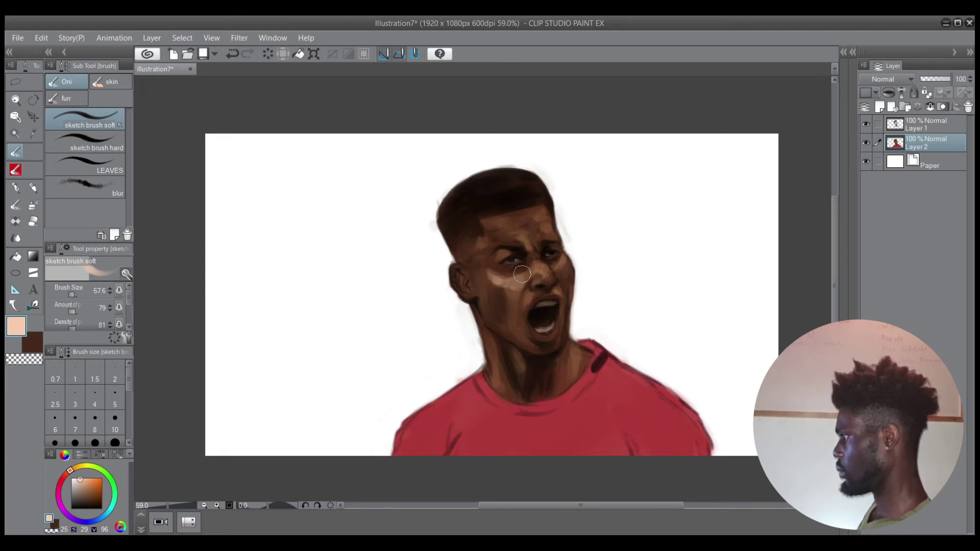
{"action": "left_click_drag", "start_coordinate": [492, 247], "coordinate": [486, 246]}
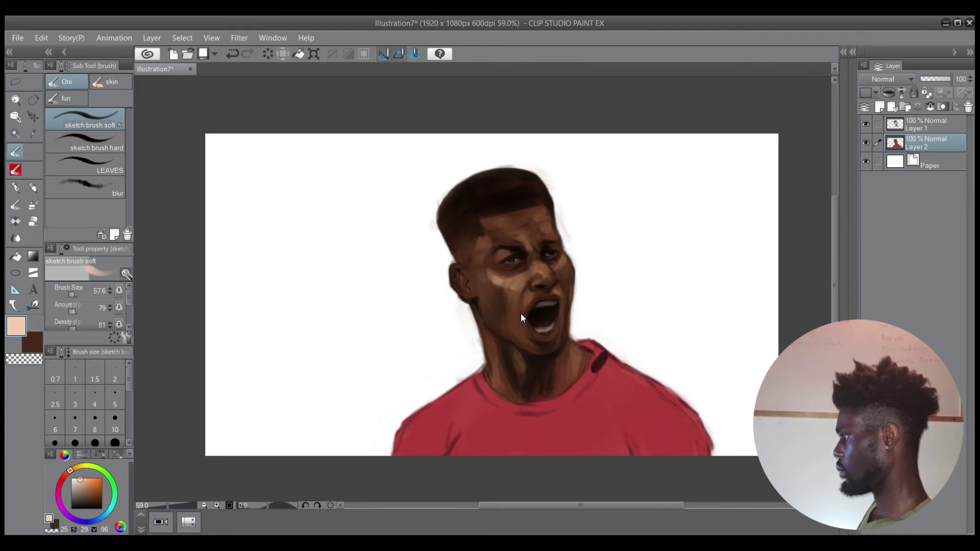
Deepen the jaw and far cheek shadows with dark brown (H 21, S 62, V 27) at brush size 46.6
{"action": "key", "text": "bracketleft"}
{"action": "key", "text": "bracketleft"}
{"action": "key", "text": "x"}
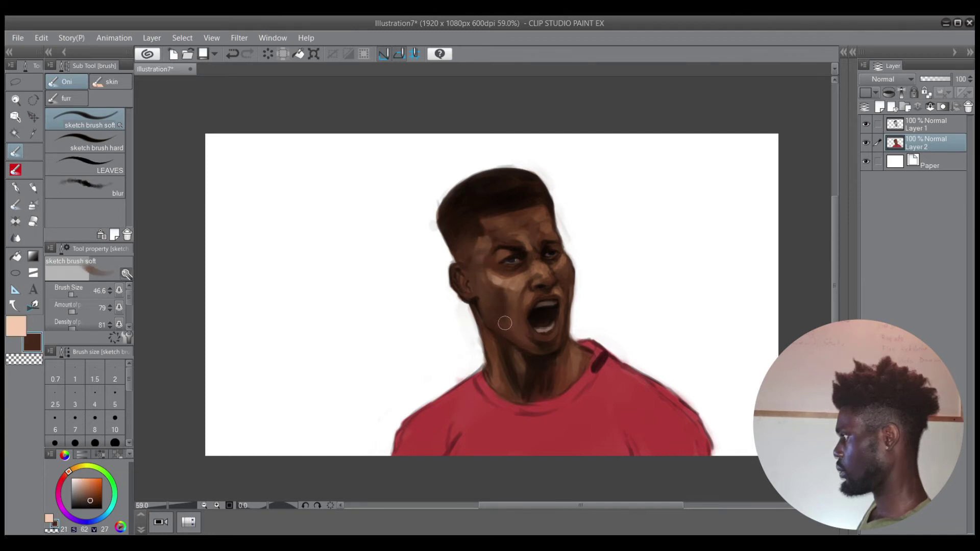
{"action": "mouse_move", "coordinate": [516, 338]}
{"action": "left_mouse_down"}
{"action": "mouse_move", "coordinate": [540, 351]}
{"action": "mouse_move", "coordinate": [523, 351]}
{"action": "mouse_move", "coordinate": [499, 315]}
{"action": "mouse_move", "coordinate": [527, 340]}
{"action": "mouse_move", "coordinate": [509, 318]}
{"action": "mouse_move", "coordinate": [523, 326]}
{"action": "left_mouse_up"}
{"action": "left_click_drag", "start_coordinate": [566, 277], "coordinate": [568, 271]}
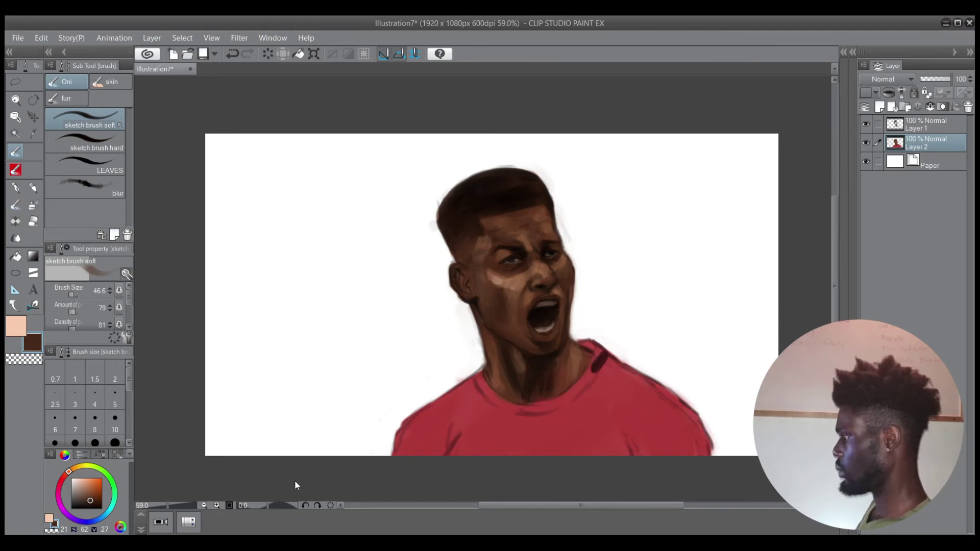
Shade the folds on both sides of the shirt with dark red (H 1, S 86, V 53) at brush size 95.7
{"action": "left_click", "coordinate": [61, 480]}
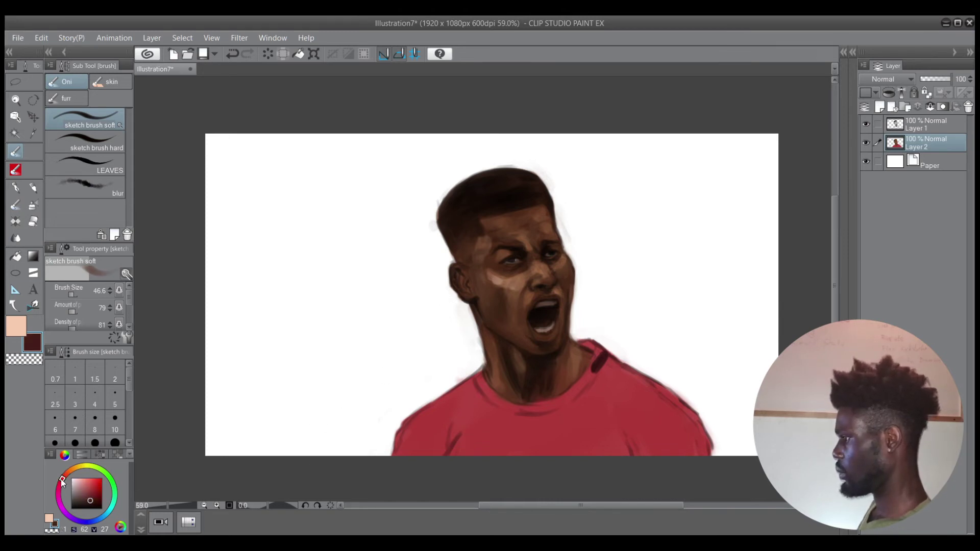
{"action": "left_click", "coordinate": [98, 492]}
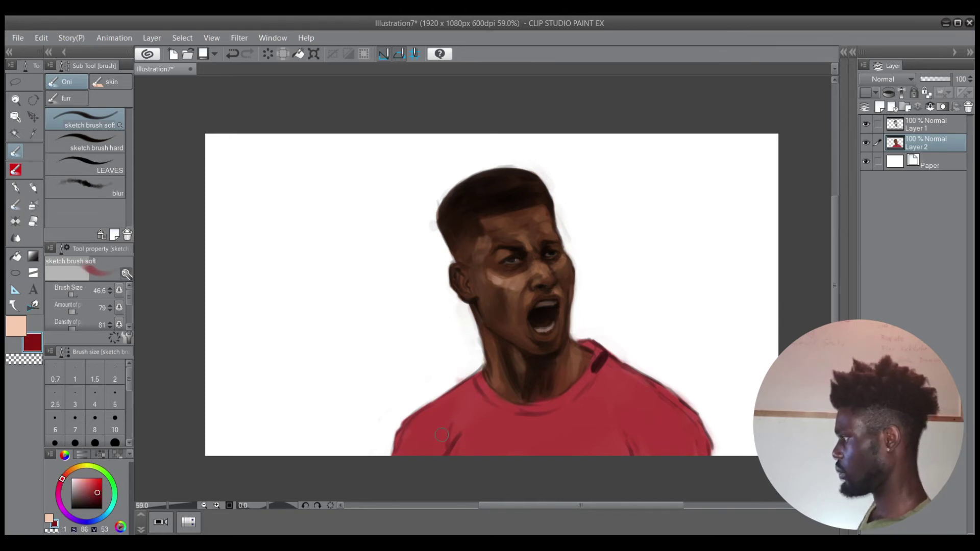
{"action": "mouse_move", "coordinate": [450, 426]}
{"action": "left_mouse_down"}
{"action": "mouse_move", "coordinate": [456, 453]}
{"action": "mouse_move", "coordinate": [461, 435]}
{"action": "mouse_move", "coordinate": [568, 406]}
{"action": "mouse_move", "coordinate": [530, 415]}
{"action": "mouse_move", "coordinate": [480, 395]}
{"action": "left_mouse_up"}
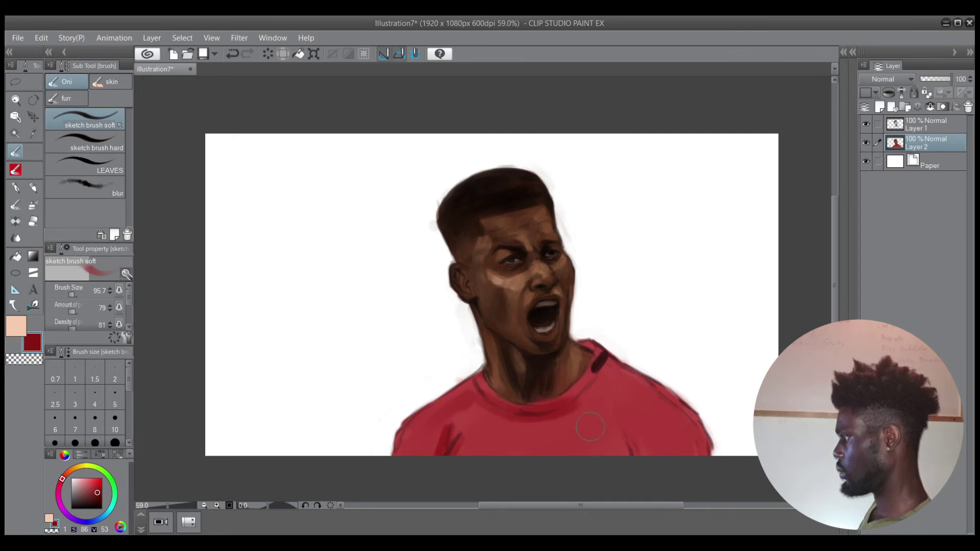
{"action": "mouse_move", "coordinate": [638, 430]}
{"action": "left_mouse_down"}
{"action": "mouse_move", "coordinate": [646, 449]}
{"action": "mouse_move", "coordinate": [624, 460]}
{"action": "mouse_move", "coordinate": [627, 470]}
{"action": "left_mouse_up"}
{"action": "mouse_move", "coordinate": [685, 455]}
{"action": "left_mouse_down"}
{"action": "mouse_move", "coordinate": [700, 449]}
{"action": "mouse_move", "coordinate": [670, 453]}
{"action": "mouse_move", "coordinate": [638, 418]}
{"action": "left_mouse_up"}
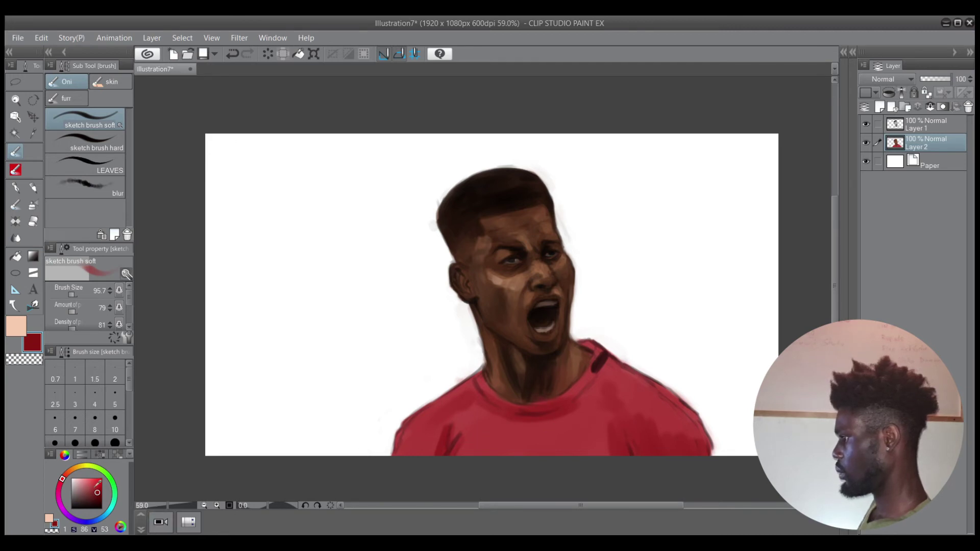
Brighten the shirt's chest and shoulder with light red (H 1, S 69, V 86) at brush size 95.7, and undo the stray mark beside it
{"action": "left_click", "coordinate": [92, 483]}
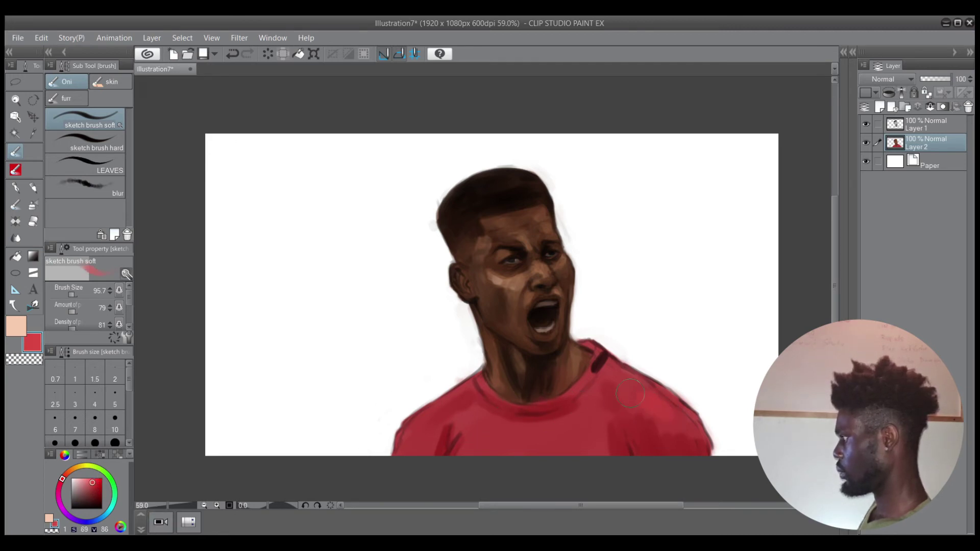
{"action": "left_click_drag", "start_coordinate": [646, 390], "coordinate": [674, 410]}
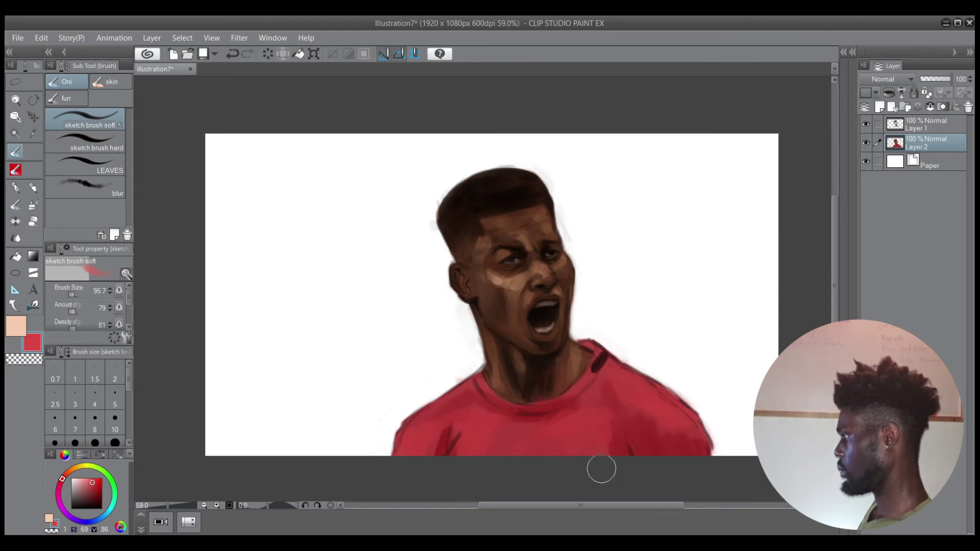
{"action": "left_click_drag", "start_coordinate": [620, 361], "coordinate": [618, 360], "text": "ctrl+alt"}
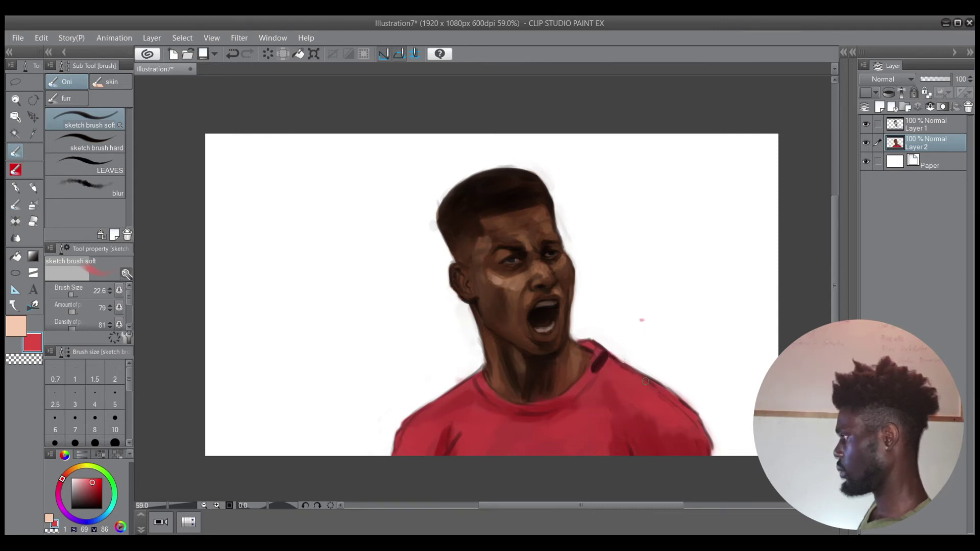
{"action": "key", "text": "ctrl+z"}
Add white highlights to the shirt's shoulder, the forehead and both cheekbones at brush sizes from 47.4 down to about 25
{"action": "left_click", "coordinate": [651, 334], "text": "alt"}
{"action": "left_click_drag", "start_coordinate": [642, 390], "coordinate": [630, 383]}
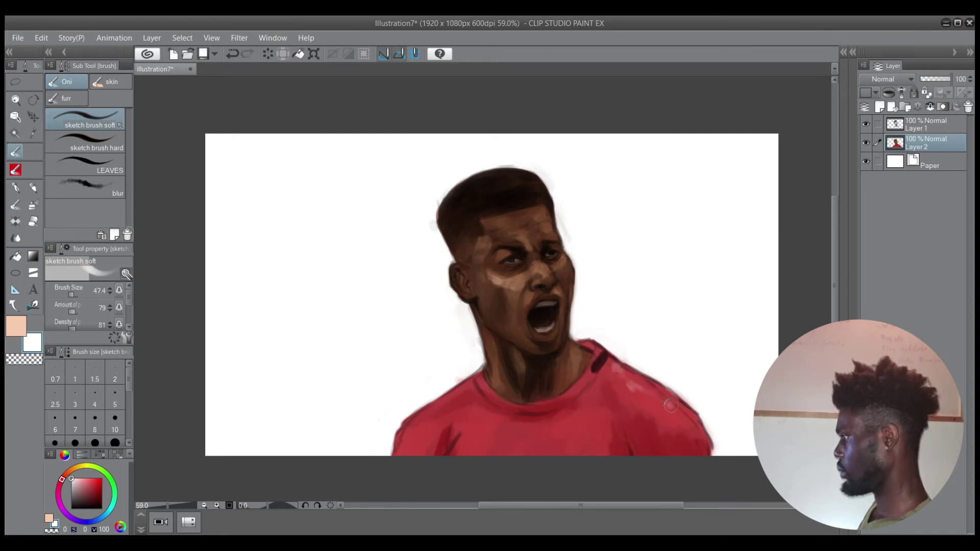
{"action": "left_click_drag", "start_coordinate": [667, 401], "coordinate": [604, 350]}
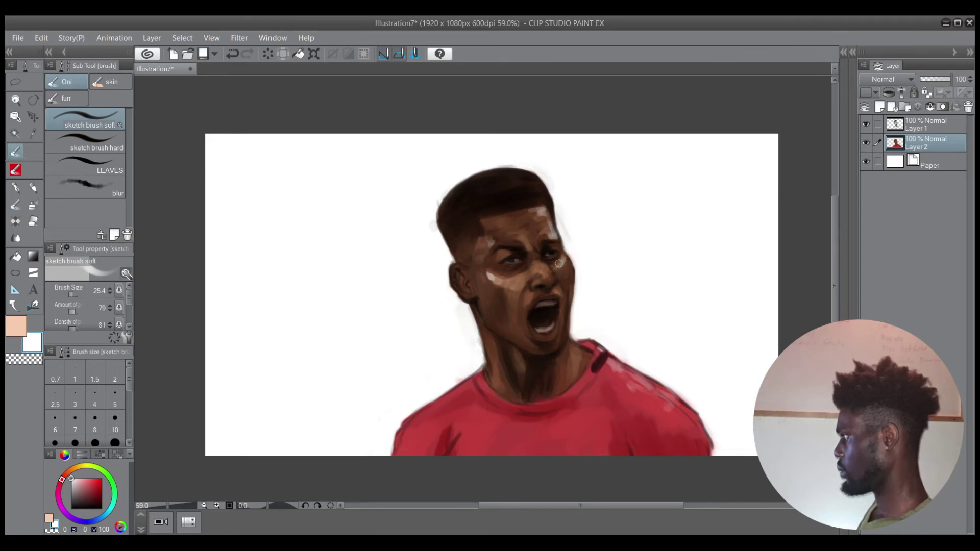
{"action": "left_click_drag", "start_coordinate": [559, 263], "coordinate": [565, 259]}
{"action": "key", "text": "["}
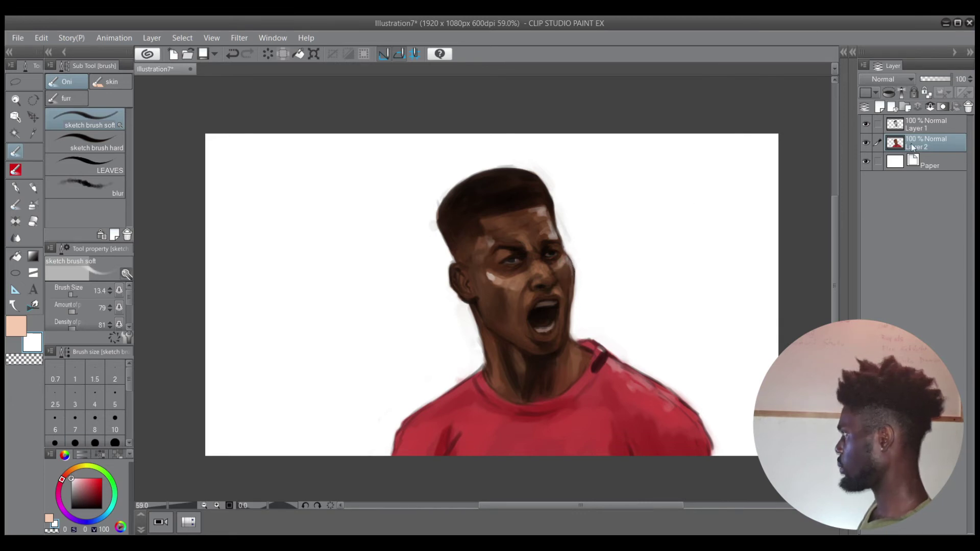
Merge Layer 1 down into Layer 2
{"action": "left_click", "coordinate": [928, 127]}
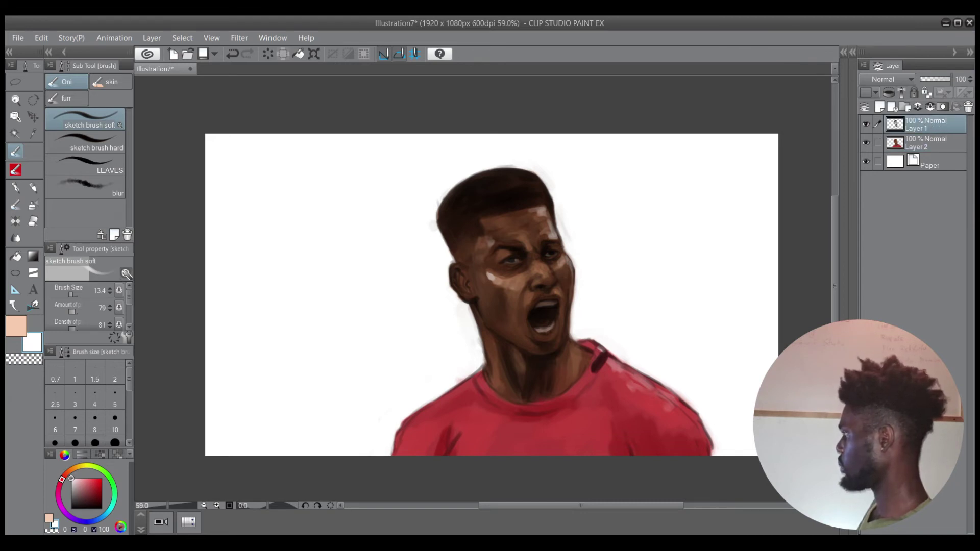
{"action": "key", "text": "ctrl+e"}
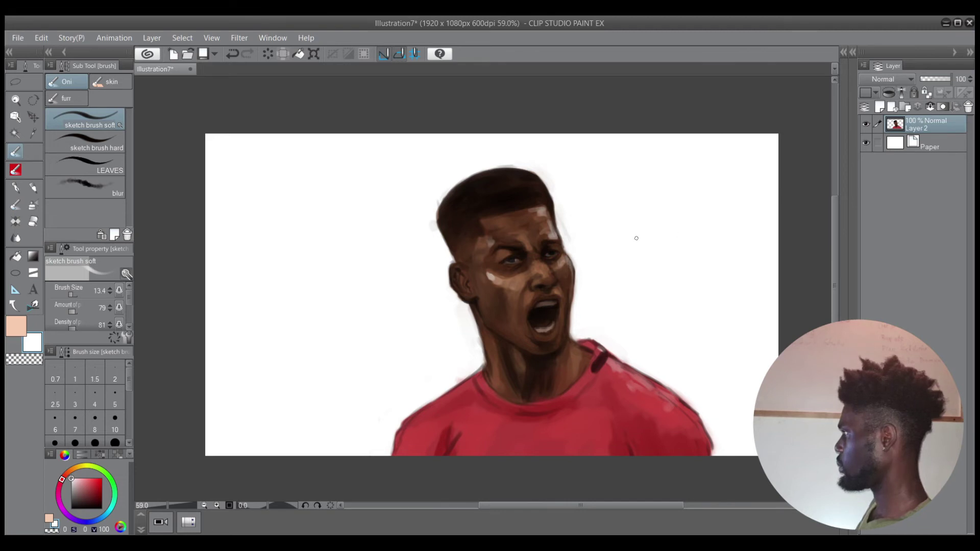
Blend the near cheek highlight with browns sampled from the skin, including H 24, S 49, V 56, at brush sizes 32.6 to 76
{"action": "key", "text": "bracketright"}
{"action": "left_click", "coordinate": [490, 281], "text": "alt"}
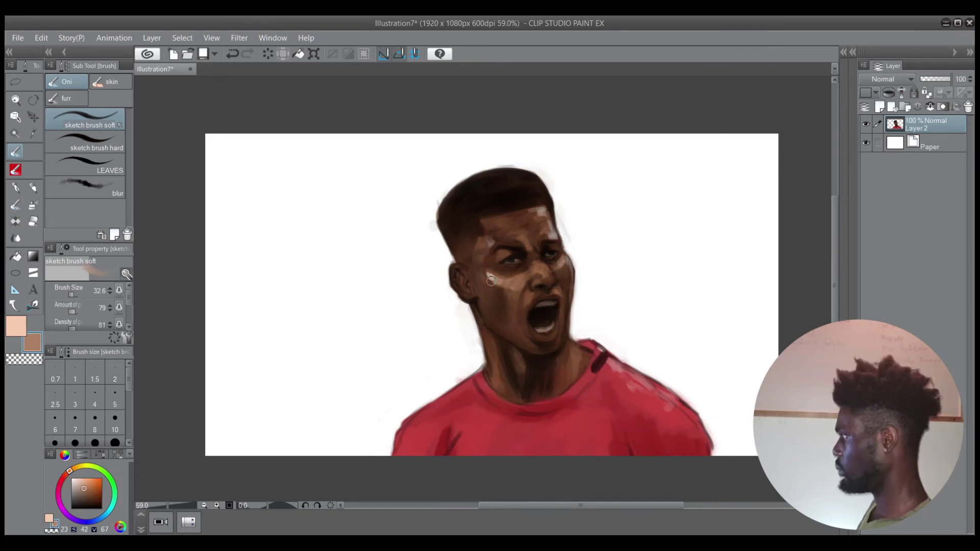
{"action": "left_click", "coordinate": [491, 279], "text": "alt"}
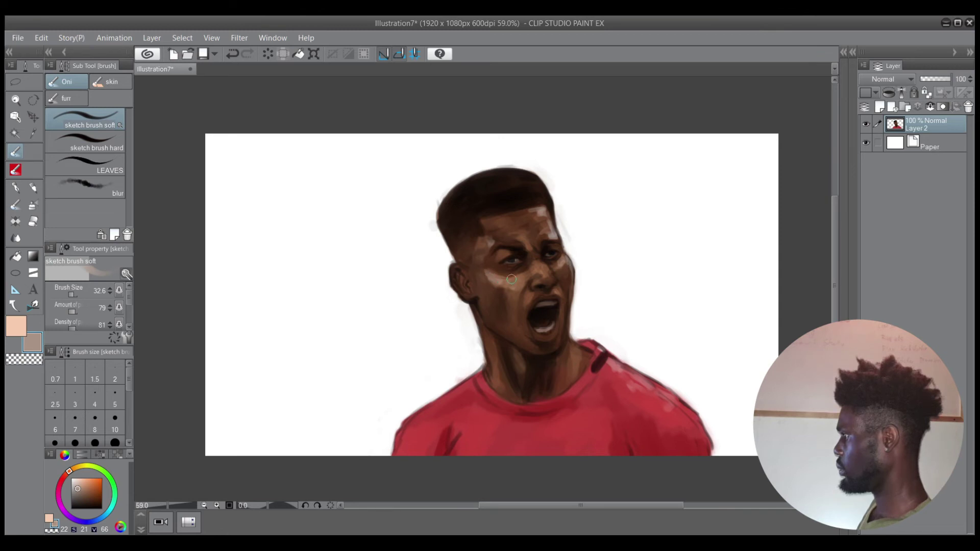
{"action": "left_click_drag", "start_coordinate": [504, 286], "coordinate": [493, 277], "text": "ctrl+alt"}
{"action": "left_click", "coordinate": [515, 290], "text": "alt"}
{"action": "left_click_drag", "start_coordinate": [517, 290], "coordinate": [513, 288], "text": "ctrl+alt"}
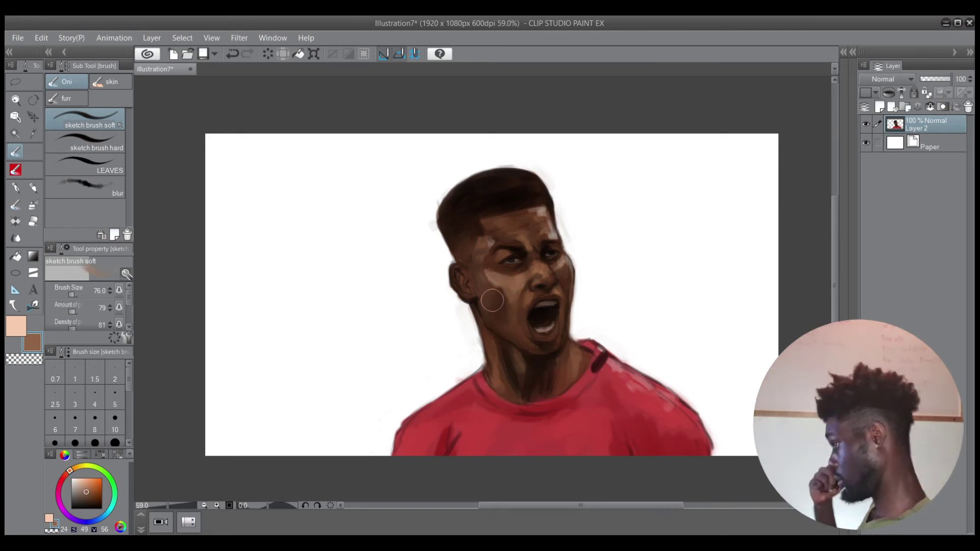
Paint a pale peach highlight (H 25, S 29, V 96) on the near cheek beside the nose at brush sizes 42.1 to 45.4
{"action": "key", "text": "x"}
{"action": "mouse_move", "coordinate": [535, 248]}
{"action": "left_mouse_down", "text": "ctrl+alt"}
{"action": "mouse_move", "coordinate": [549, 250]}
{"action": "mouse_move", "coordinate": [541, 249]}
{"action": "left_mouse_up", "text": "ctrl+alt"}
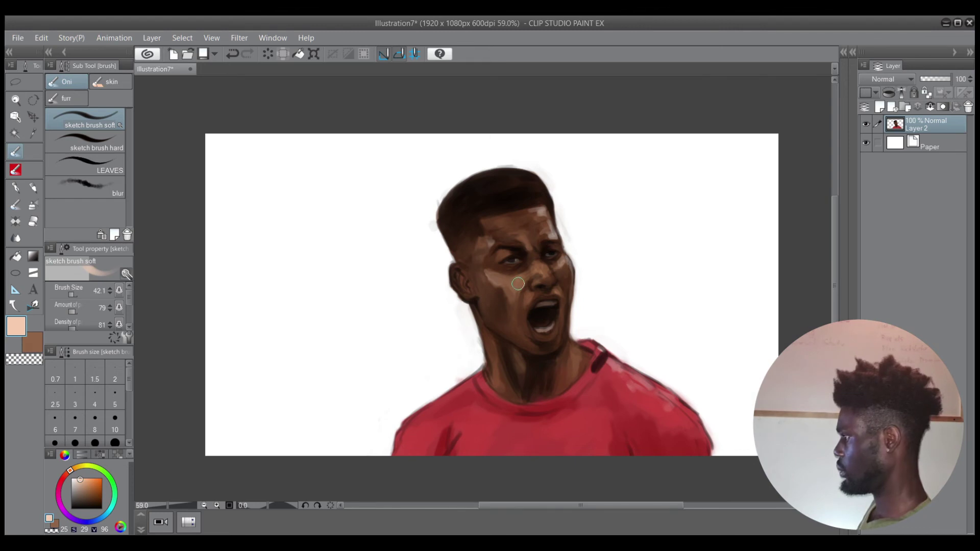
{"action": "left_click_drag", "start_coordinate": [518, 285], "coordinate": [502, 281]}
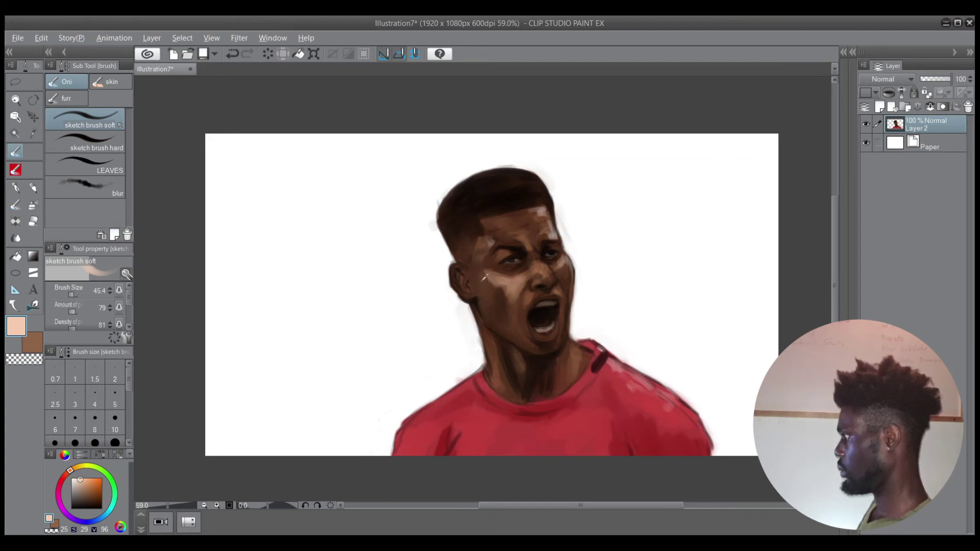
Refine the forehead and near brow with sampled dark browns (H 22, S 62, V 37 and H 21, S 69, V 16) at brush size 11.6
{"action": "left_click", "coordinate": [484, 276], "text": "alt"}
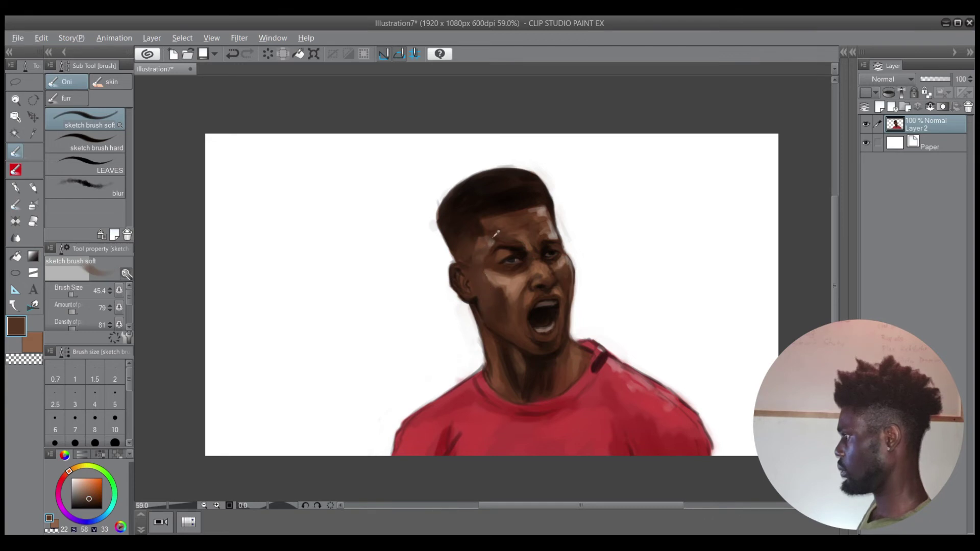
{"action": "left_click", "coordinate": [485, 243], "text": "alt"}
{"action": "left_click", "coordinate": [504, 221], "text": "alt"}
{"action": "left_click_drag", "start_coordinate": [504, 232], "coordinate": [504, 229]}
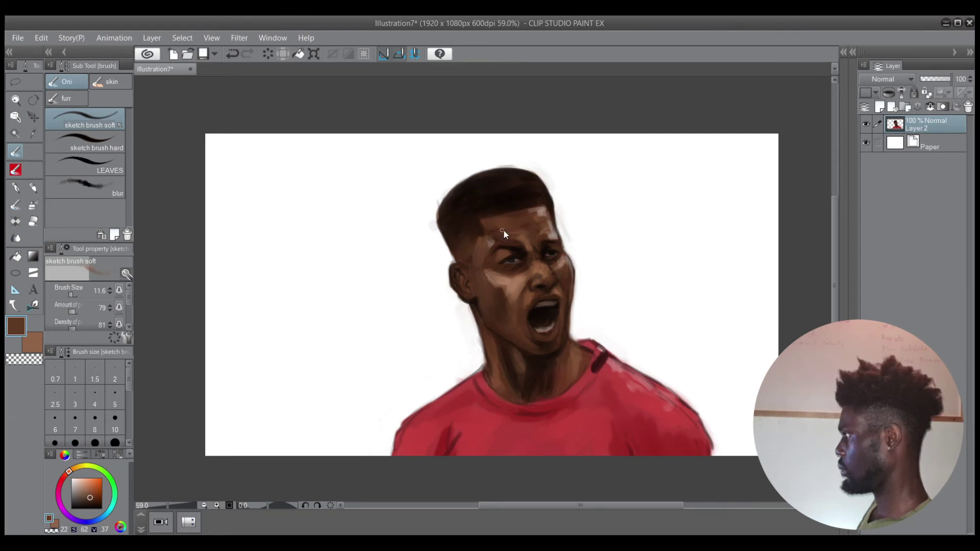
{"action": "left_click", "coordinate": [503, 248], "text": "alt"}
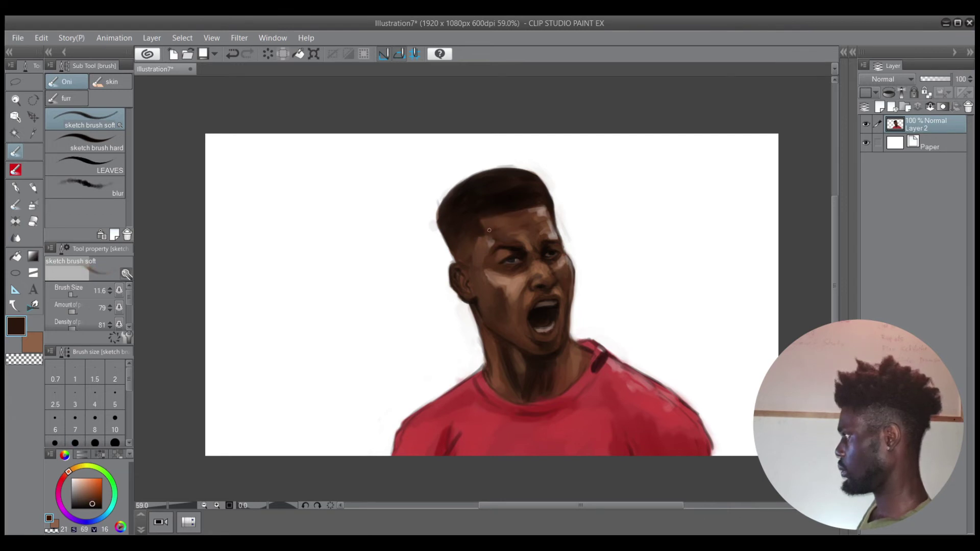
Paint light brown (H 24, S 45, V 65) accents between the brows and on the nose at brush sizes 8.3 to 21
{"action": "left_click", "coordinate": [526, 253], "text": "alt"}
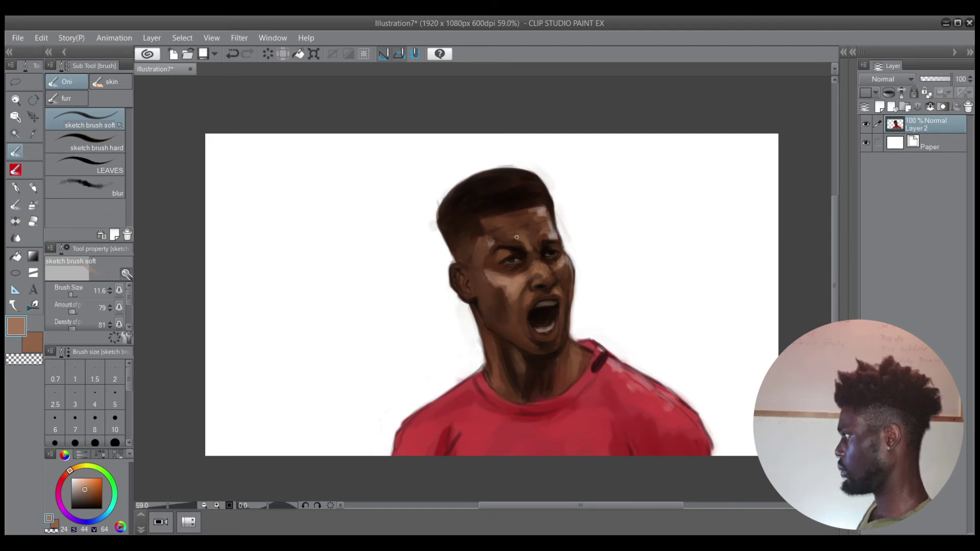
{"action": "mouse_move", "coordinate": [531, 239]}
{"action": "left_mouse_down", "text": "ctrl+alt"}
{"action": "mouse_move", "coordinate": [513, 238]}
{"action": "mouse_move", "coordinate": [538, 246]}
{"action": "left_mouse_up", "text": "ctrl+alt"}
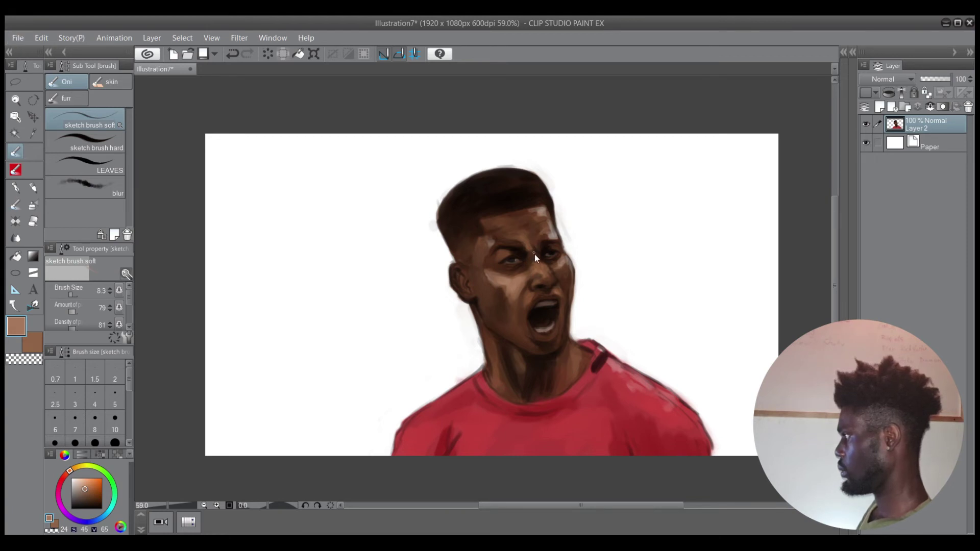
{"action": "key", "text": "bracketright"}
{"action": "key", "text": "bracketright"}
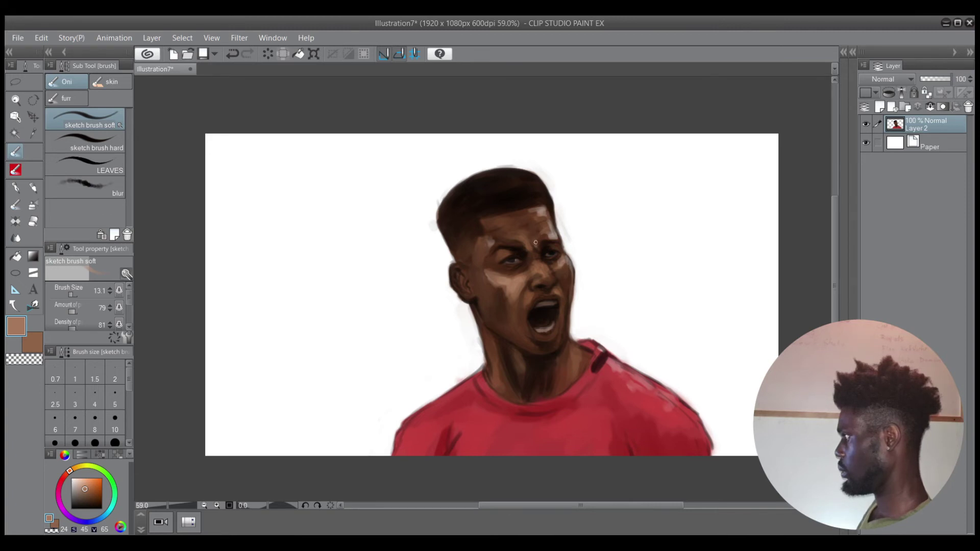
{"action": "key", "text": "bracketright"}
{"action": "key", "text": "bracketright"}
{"action": "key", "text": "ctrl+z"}
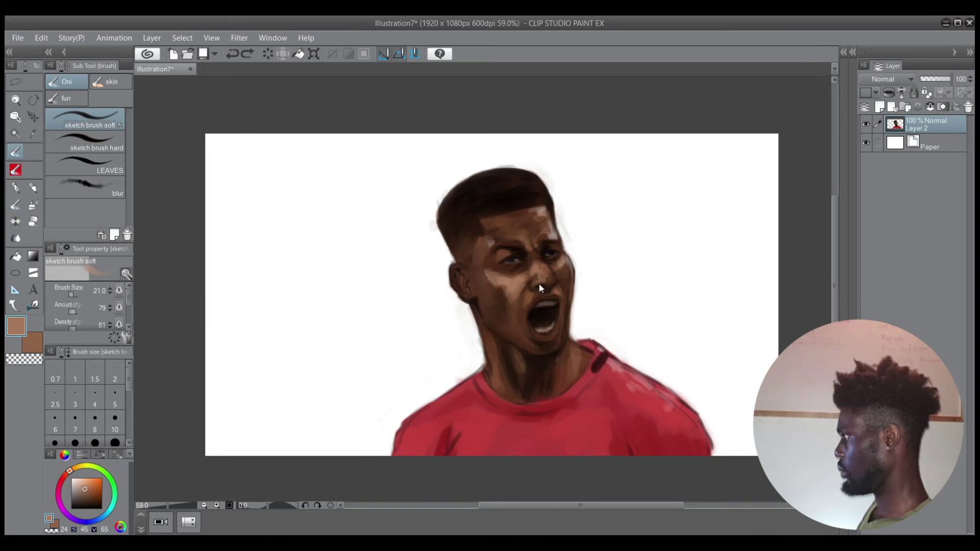
{"action": "key", "text": "["}
{"action": "left_click_drag", "start_coordinate": [538, 283], "coordinate": [534, 286]}
{"action": "key", "text": "]"}
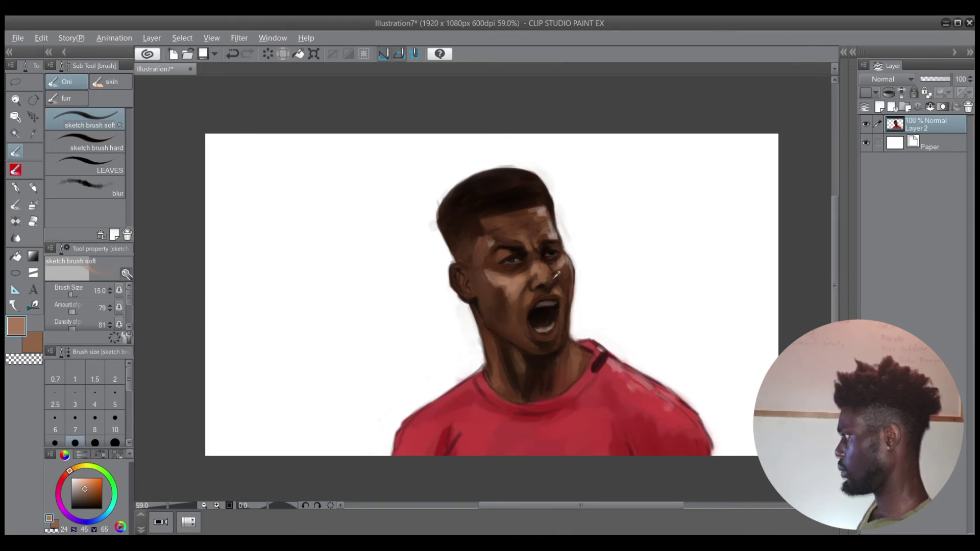
Shade the nose with sampled dark browns (H 22, S 64, V 29 and H 22, S 62, V 40) at brush size 18.7
{"action": "key", "text": "x"}
{"action": "left_click", "coordinate": [567, 272], "text": "alt"}
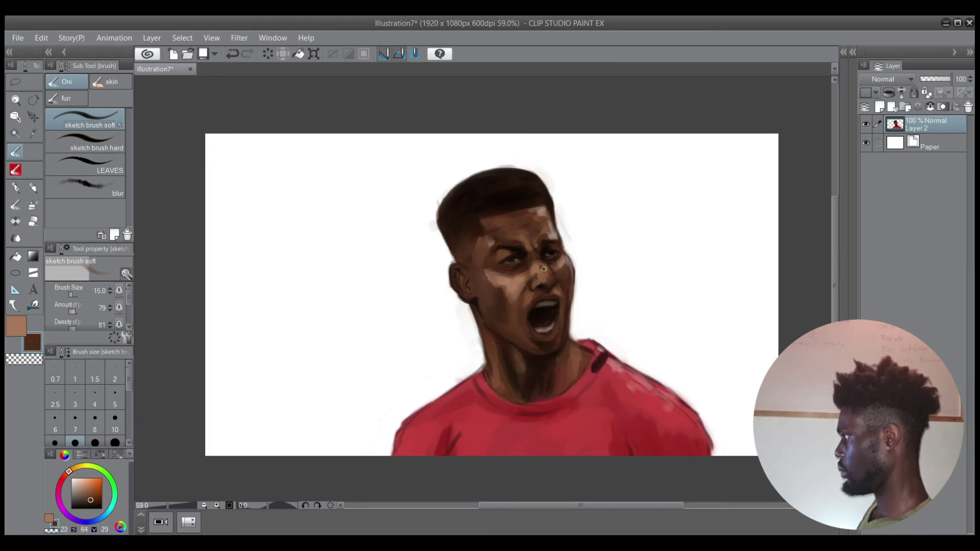
{"action": "left_click_drag", "start_coordinate": [544, 269], "coordinate": [547, 271], "text": "ctrl+alt"}
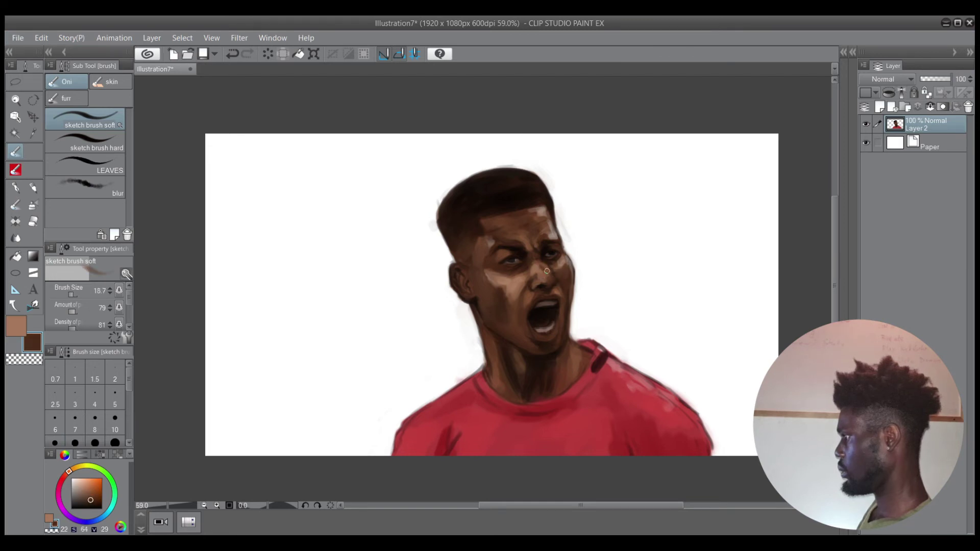
{"action": "left_click", "coordinate": [505, 222], "text": "alt"}
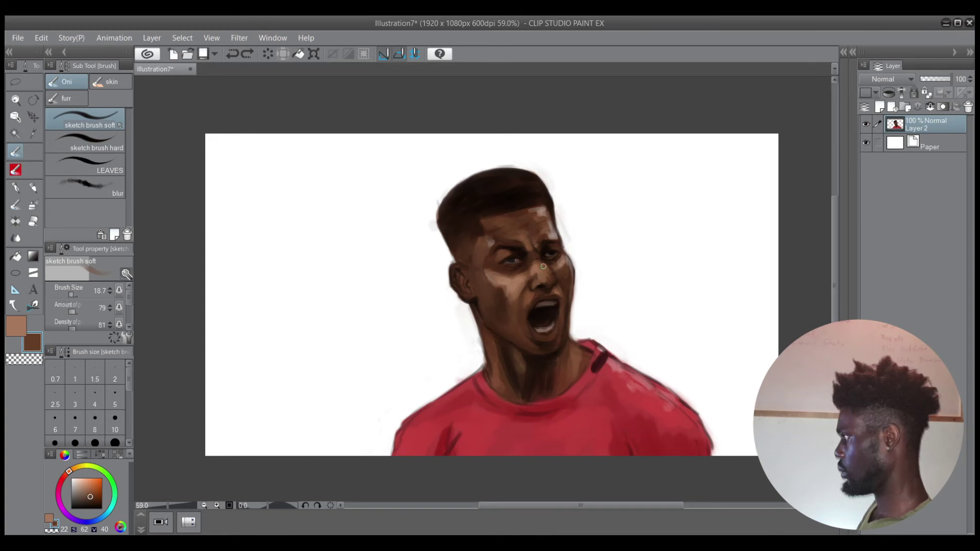
{"action": "left_click_drag", "start_coordinate": [546, 275], "coordinate": [549, 279], "text": "ctrl+alt"}
Add small white highlights to the nose at brush sizes 5.9 to 12.1 and undo the last stroke
{"action": "left_click", "coordinate": [595, 276], "text": "alt"}
{"action": "left_click_drag", "start_coordinate": [538, 270], "coordinate": [537, 271], "text": "ctrl+alt"}
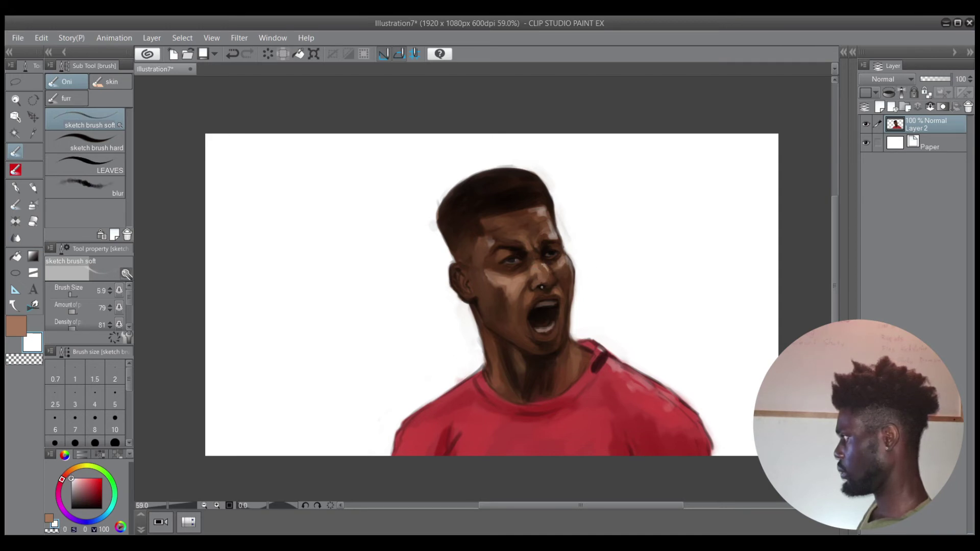
{"action": "left_click_drag", "start_coordinate": [542, 274], "coordinate": [548, 272], "text": "ctrl+alt"}
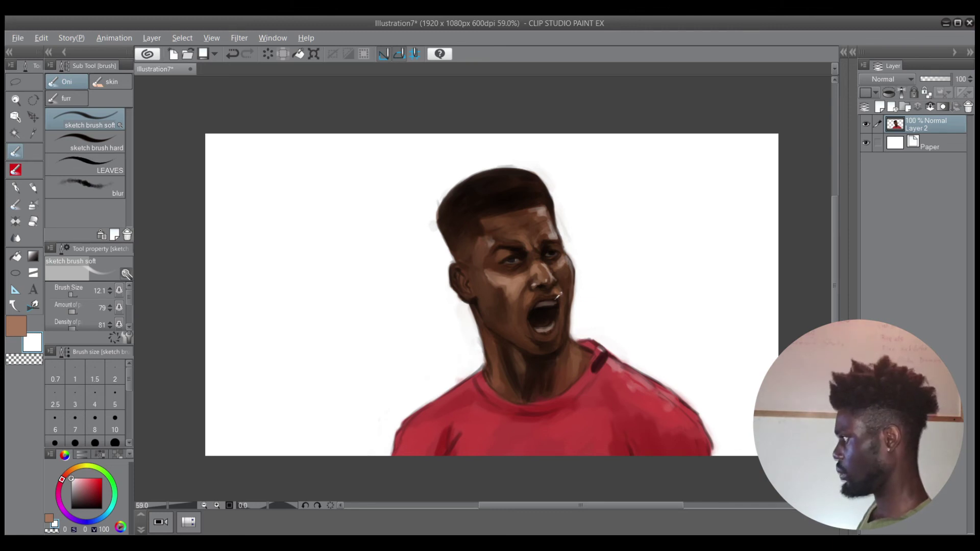
{"action": "key", "text": "ctrl+z"}
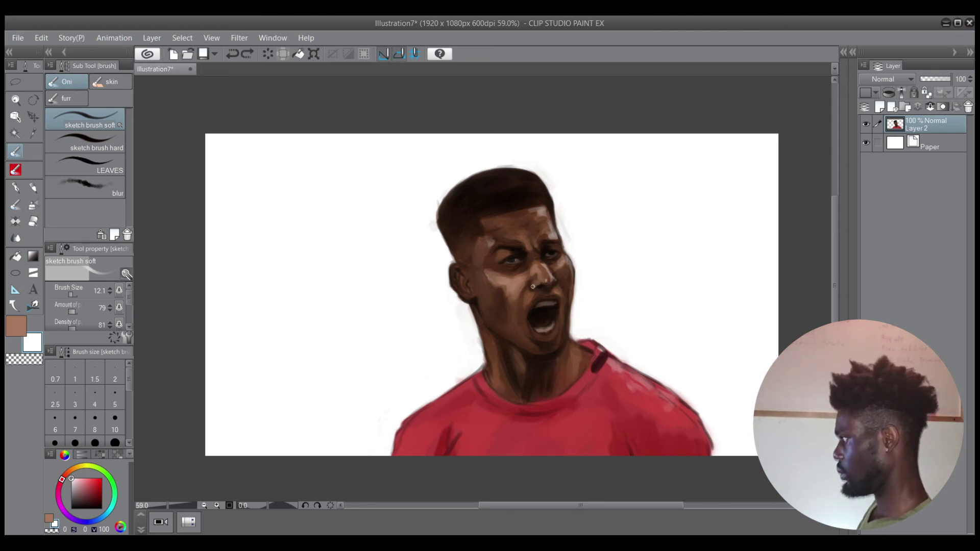
Refine the nose and near cheek with sampled browns from H 24, S 62, V 6 to H 24, S 43, V 65 at brush sizes 12.1 and 24
{"action": "left_click", "coordinate": [545, 290], "text": "alt"}
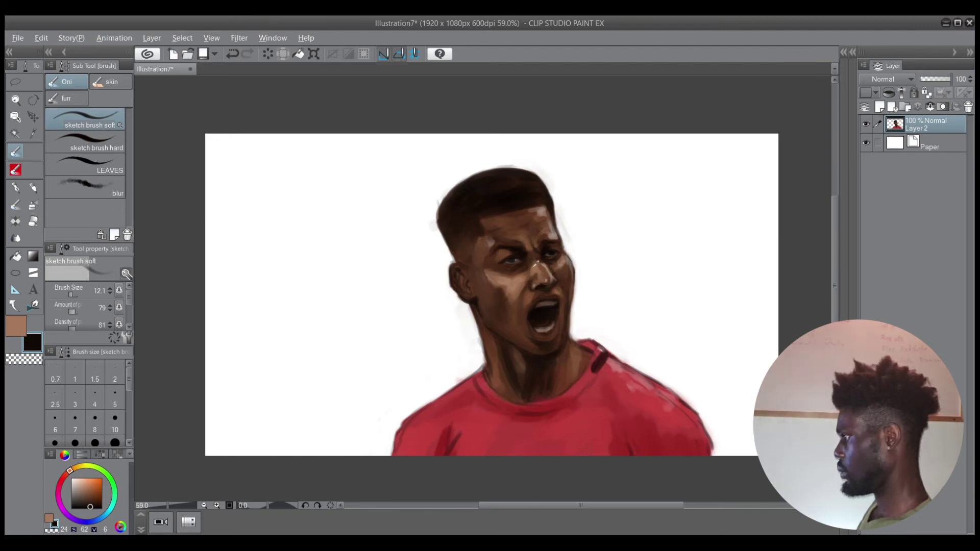
{"action": "left_click", "coordinate": [534, 274], "text": "alt"}
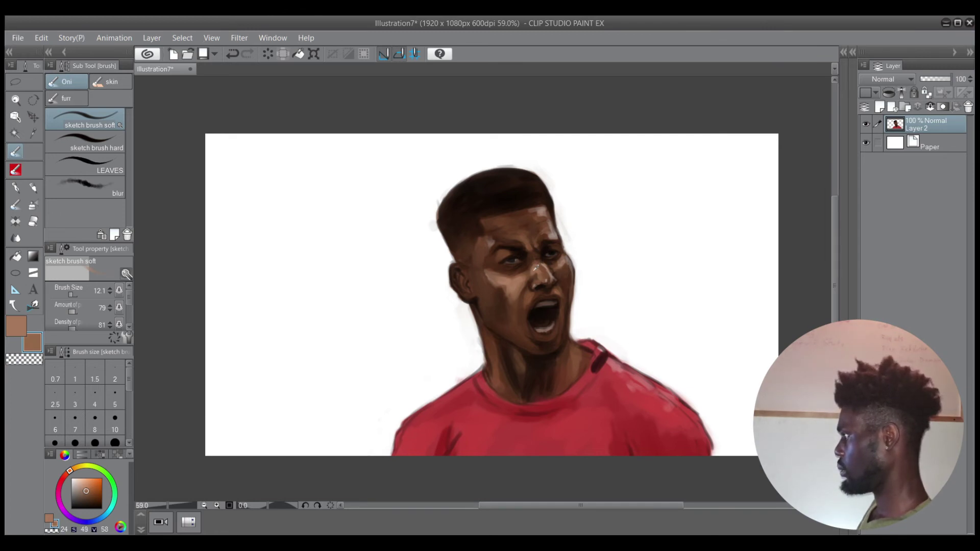
{"action": "left_click", "coordinate": [539, 267], "text": "alt"}
{"action": "key", "text": "bracketright"}
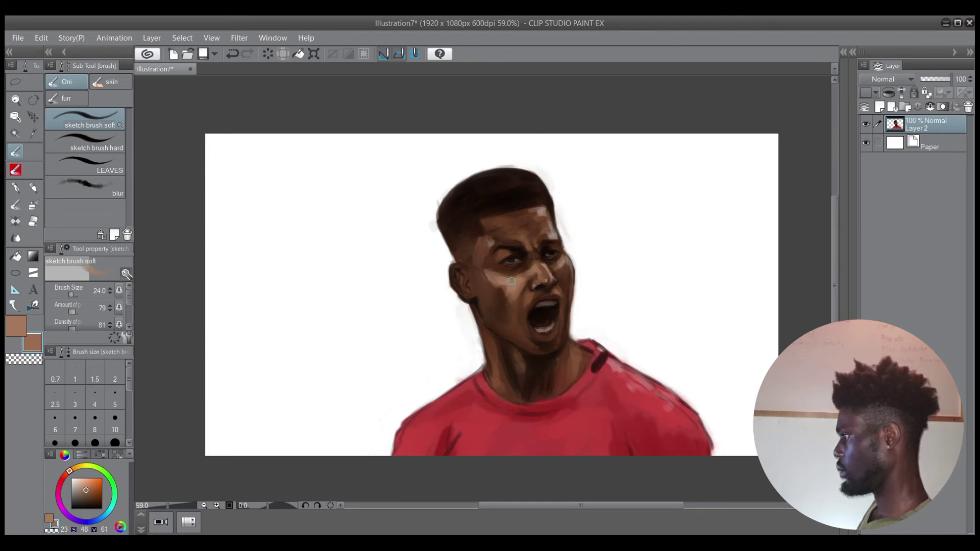
{"action": "left_click", "coordinate": [531, 264], "text": "alt"}
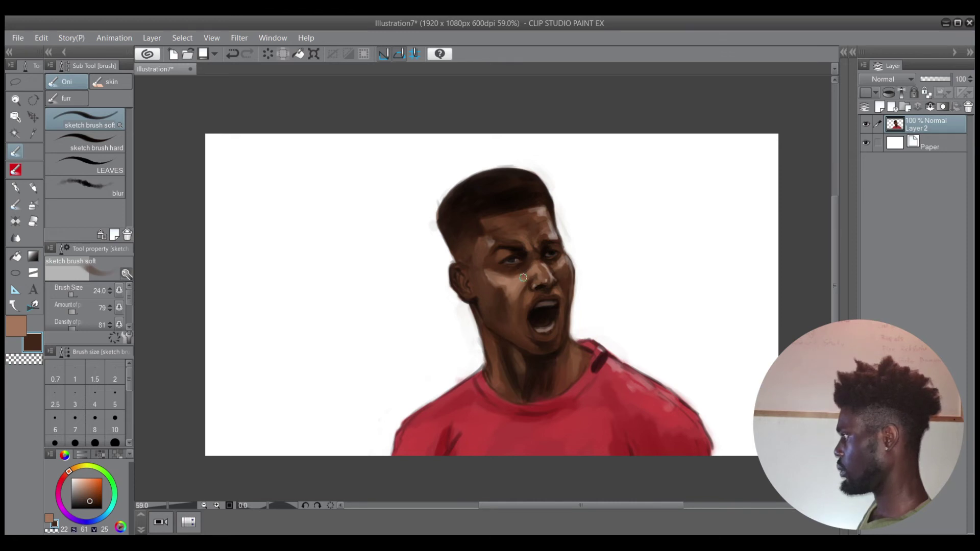
{"action": "left_click", "coordinate": [518, 277], "text": "alt"}
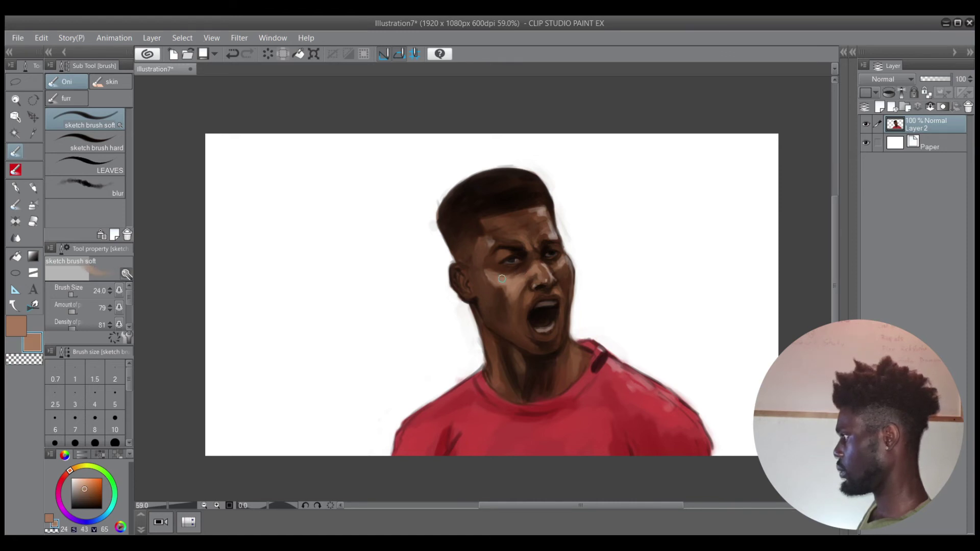
Shade around both eyes with sampled browns from H 21, S 66, V 24 to H 23, S 45, V 62 at brush size 24
{"action": "left_click", "coordinate": [529, 264], "text": "alt"}
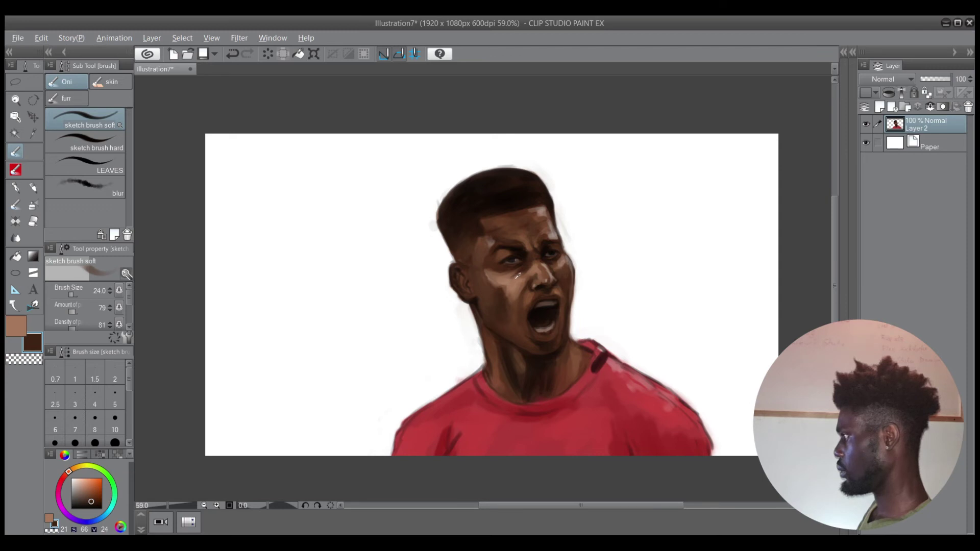
{"action": "left_click", "coordinate": [515, 263], "text": "alt"}
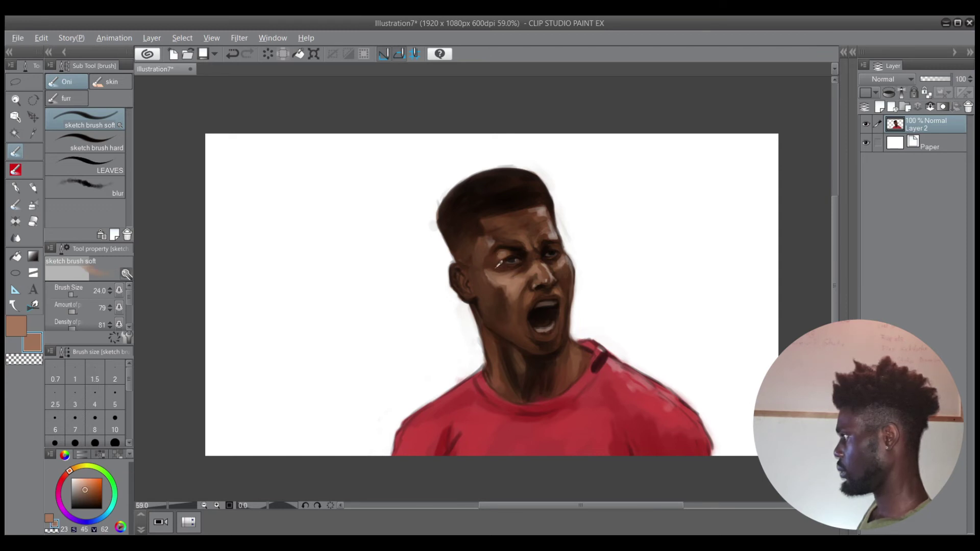
{"action": "left_click", "coordinate": [496, 263], "text": "alt"}
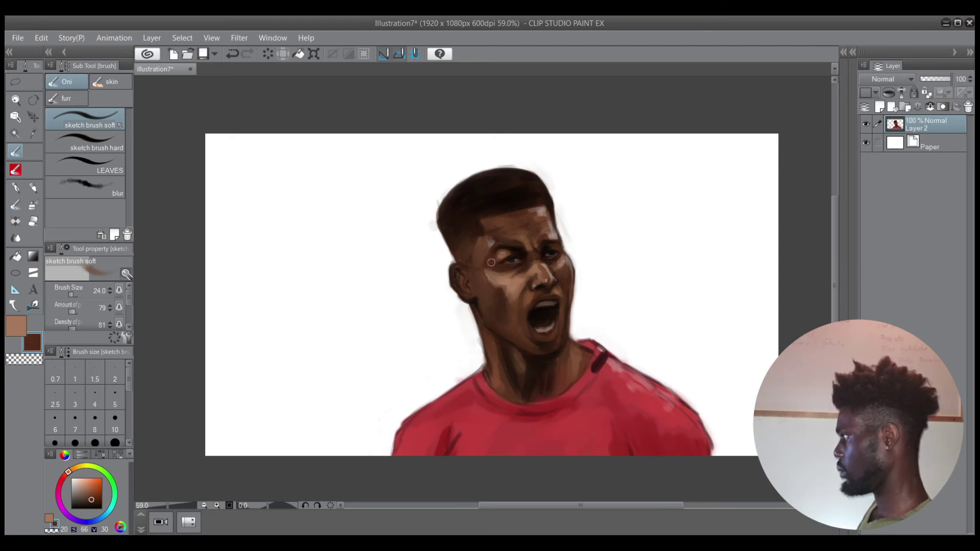
{"action": "left_click", "coordinate": [523, 253], "text": "alt"}
{"action": "left_click", "coordinate": [512, 264], "text": "alt"}
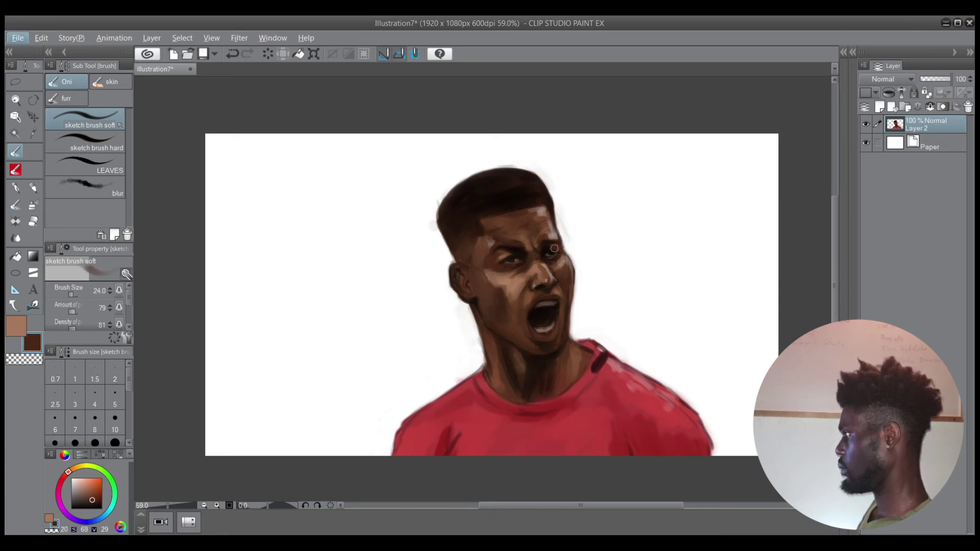
Brighten the lower teeth with white and sample dark brown (H 20, S 67, V 21) above the mouth at brush size 12.1
{"action": "key", "text": "bracketleft"}
{"action": "key", "text": "bracketleft"}
{"action": "key", "text": "bracketleft"}
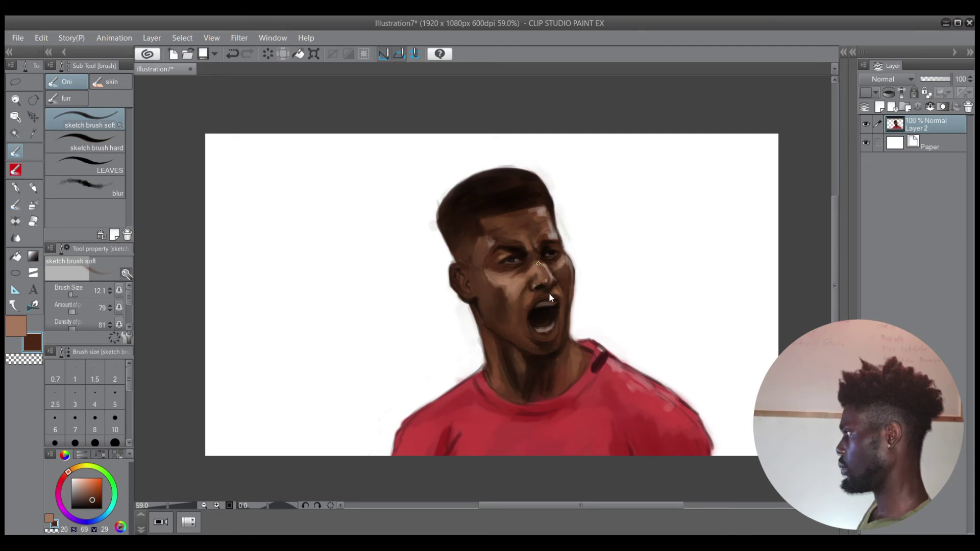
{"action": "left_click", "coordinate": [542, 329], "text": "alt"}
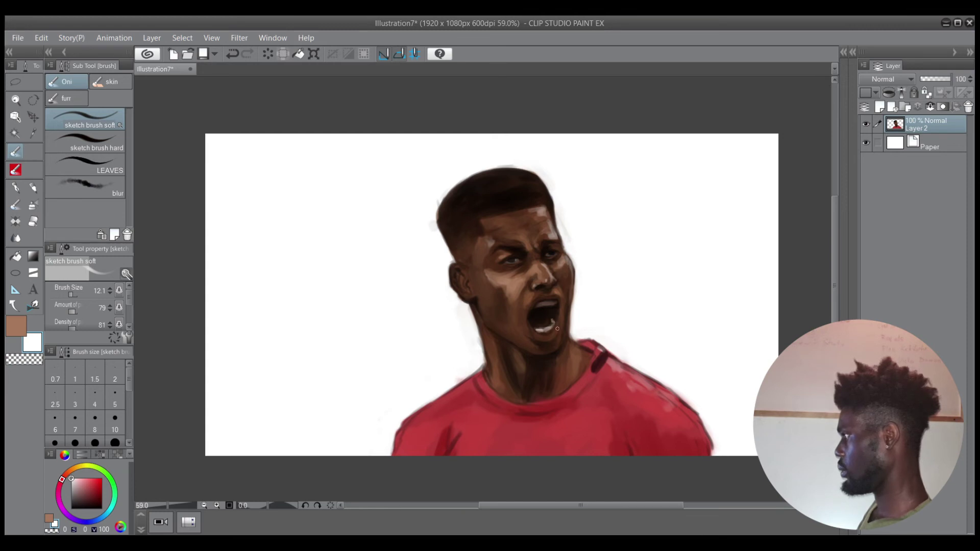
{"action": "left_click", "coordinate": [549, 295], "text": "alt"}
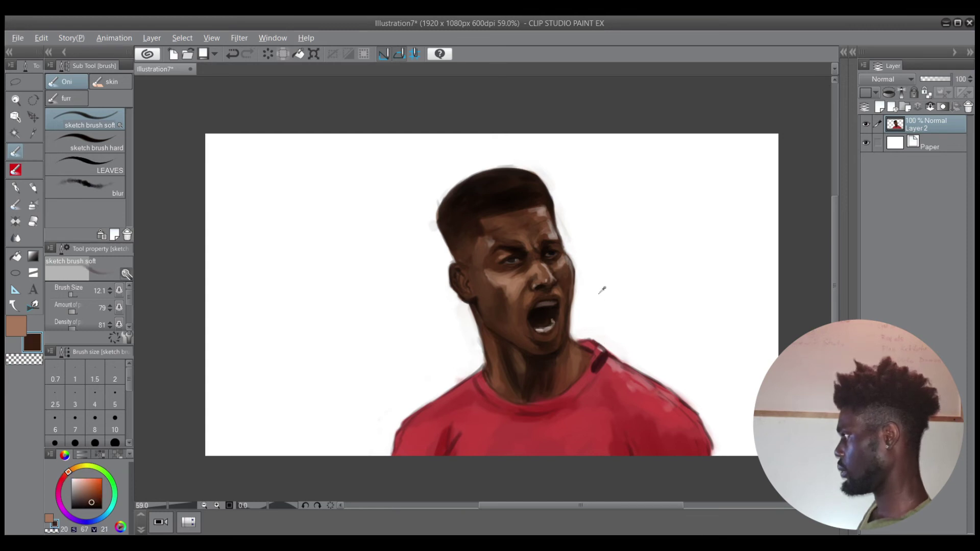
Try white strokes on the upper teeth at brush sizes 12.1 and 22.8, and undo the attempt
{"action": "left_click", "coordinate": [616, 293], "text": "alt"}
{"action": "left_click", "coordinate": [553, 306], "text": "alt"}
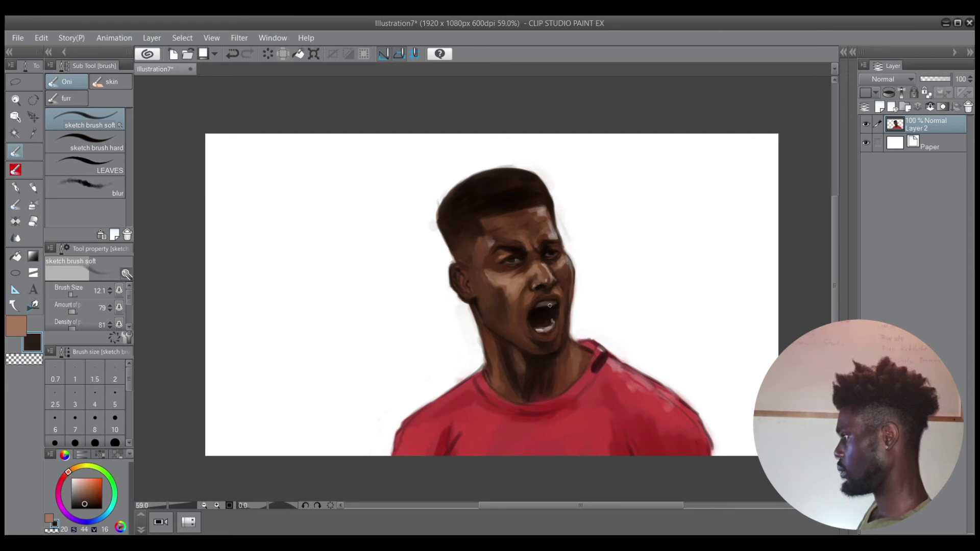
{"action": "key", "text": "bracketright"}
{"action": "left_click", "coordinate": [622, 302], "text": "alt"}
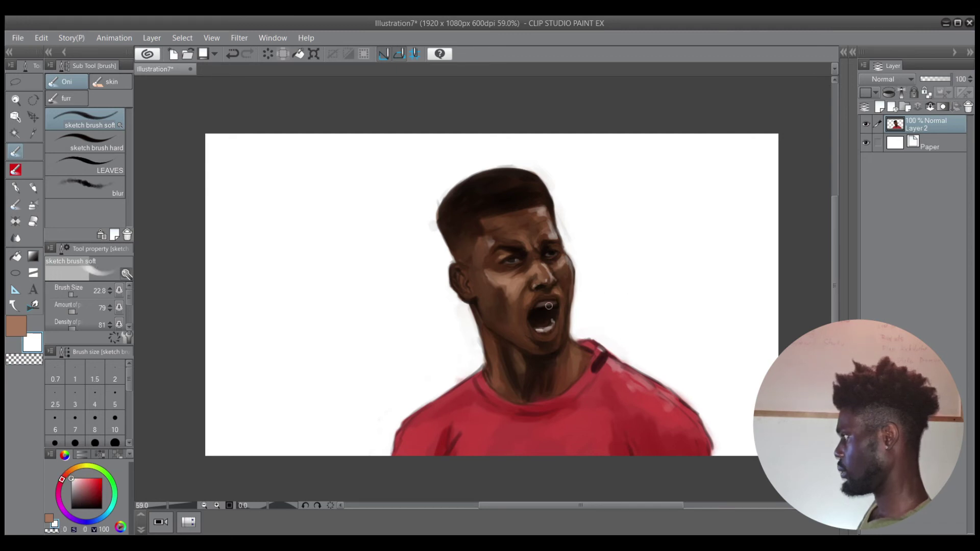
{"action": "key", "text": "ctrl+z"}
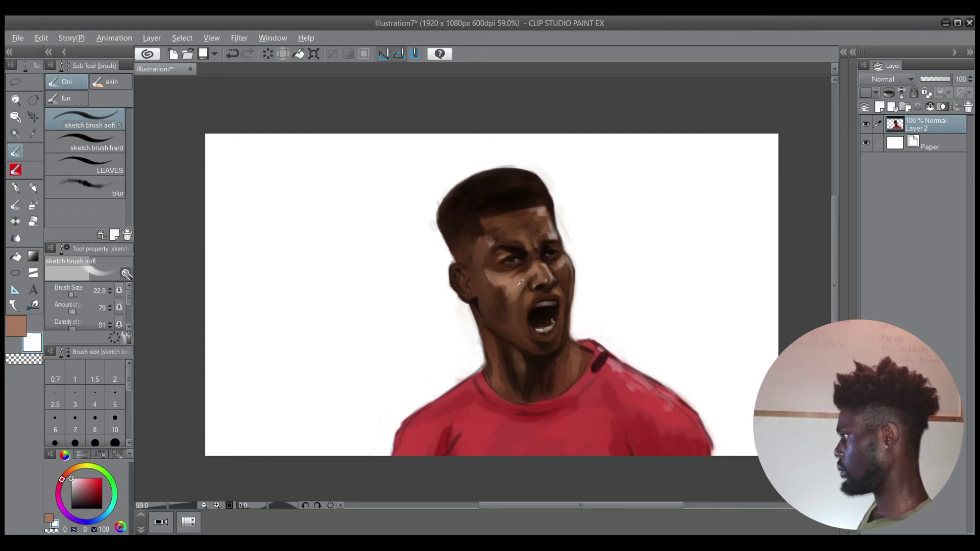
Shade the near cheek with sampled browns (H 22, S 60, V 33 and H 22, S 57, V 42) at brush sizes 22.8 and 49.8
{"action": "left_click", "coordinate": [520, 285], "text": "alt"}
{"action": "left_click", "coordinate": [485, 298], "text": "alt"}
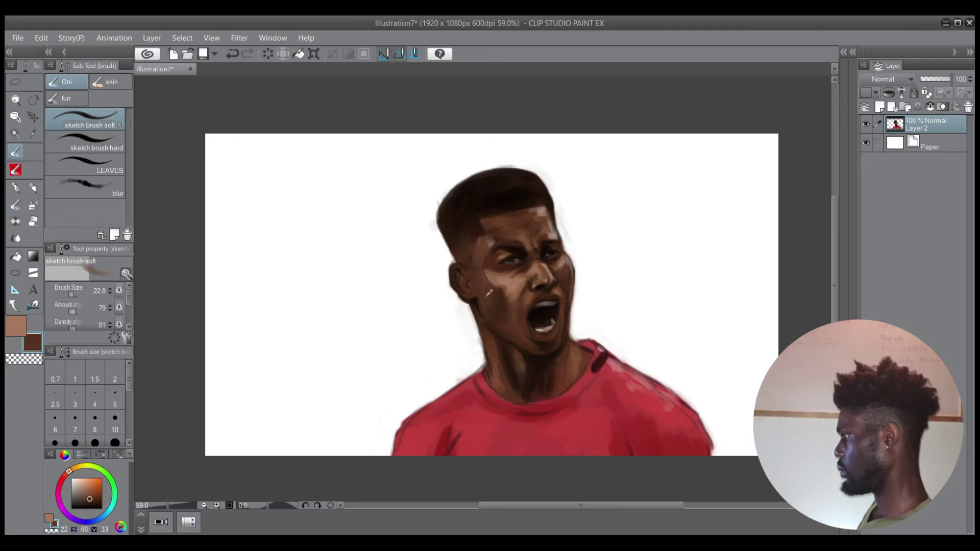
{"action": "left_click_drag", "start_coordinate": [484, 297], "coordinate": [493, 296]}
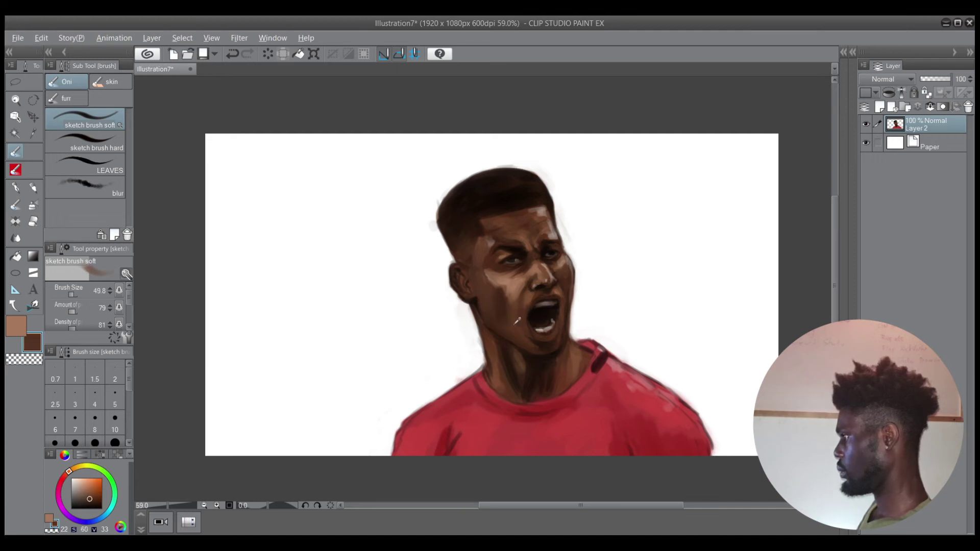
{"action": "left_click", "coordinate": [518, 303], "text": "alt"}
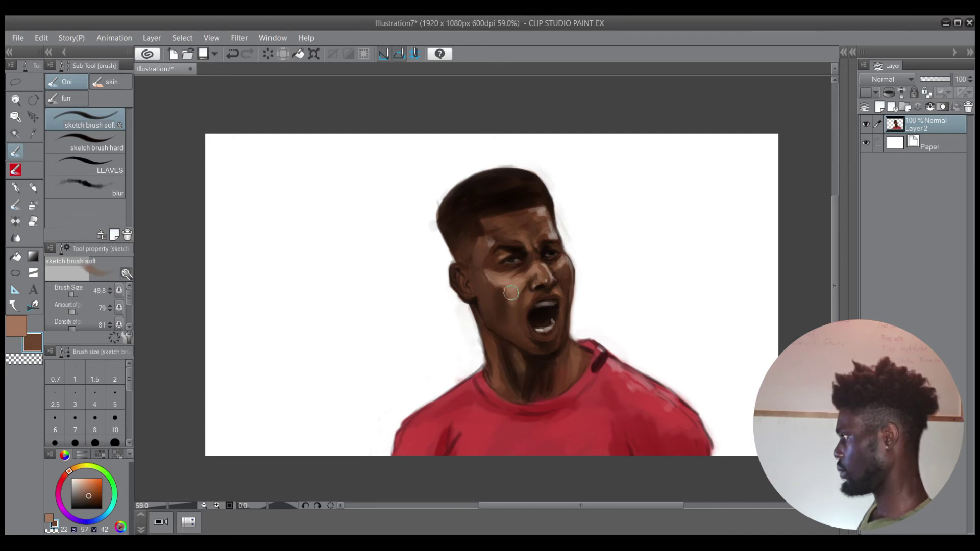
{"action": "left_click", "coordinate": [517, 313], "text": "alt"}
Add light brown (H 24, S 46, V 62) accents beside the mouth and along the jaw at brush sizes 32.2 and 17.1
{"action": "left_click", "coordinate": [526, 293], "text": "alt"}
{"action": "key", "text": "["}
{"action": "key", "text": "["}
{"action": "key", "text": "["}
{"action": "key", "text": "["}
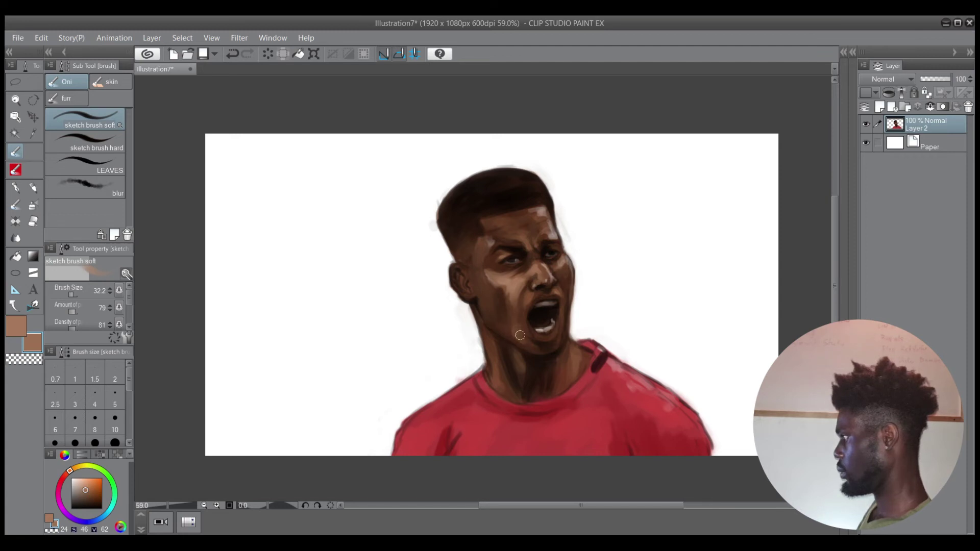
{"action": "key", "text": "bracketleft"}
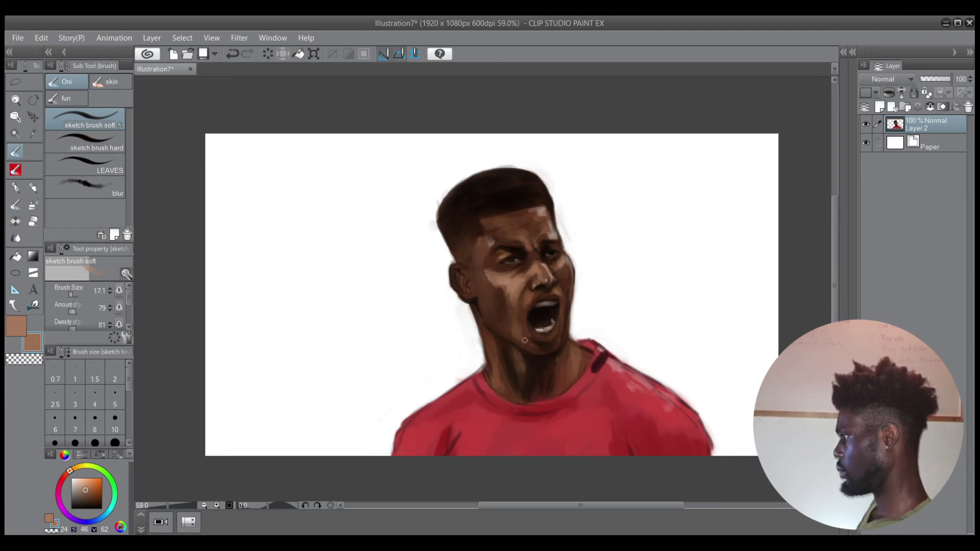
Paint the lower lip pink (H 356, S 52, V 80) and highlight it with lighter pink (H 356, S 33, V 96)
{"action": "left_click", "coordinate": [54, 490]}
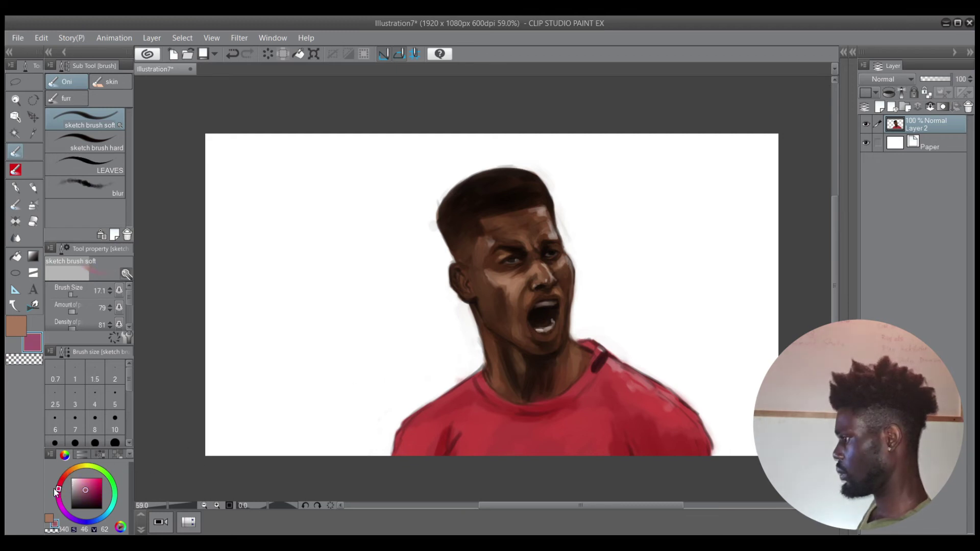
{"action": "left_click", "coordinate": [87, 485]}
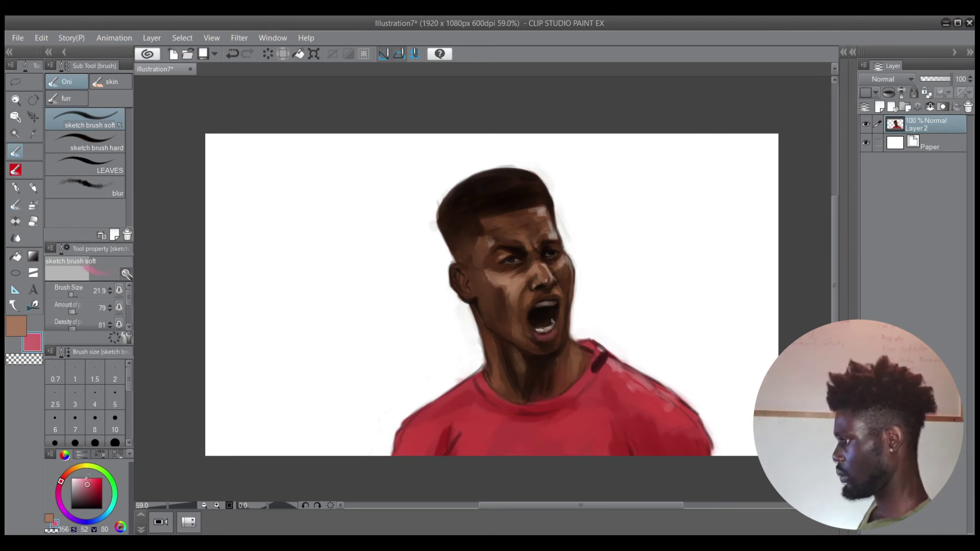
{"action": "left_click_drag", "start_coordinate": [87, 485], "coordinate": [81, 480]}
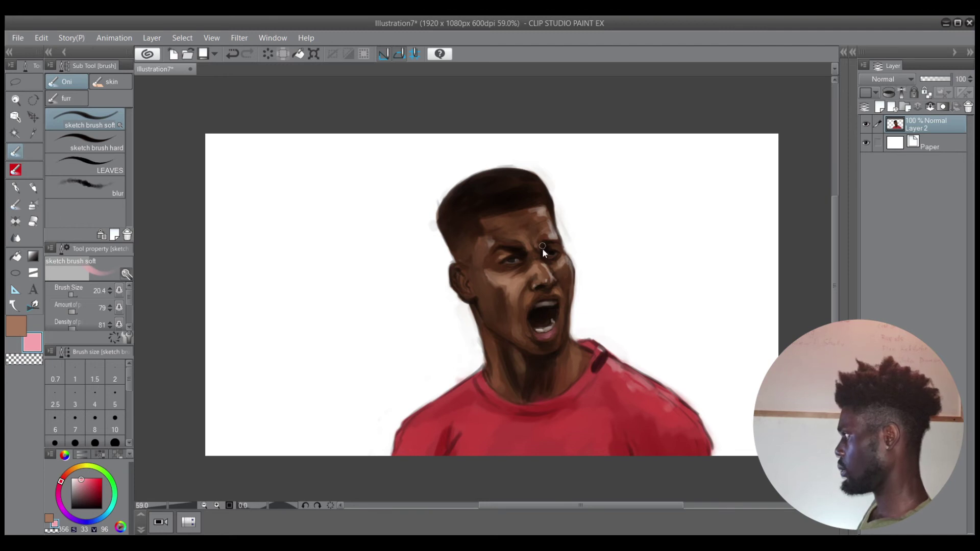
Undo a white forehead stroke and highlight the upper forehead with pale yellow (H 49, S 26, V 96) at brush size 20.4
{"action": "left_click", "coordinate": [599, 218], "text": "alt"}
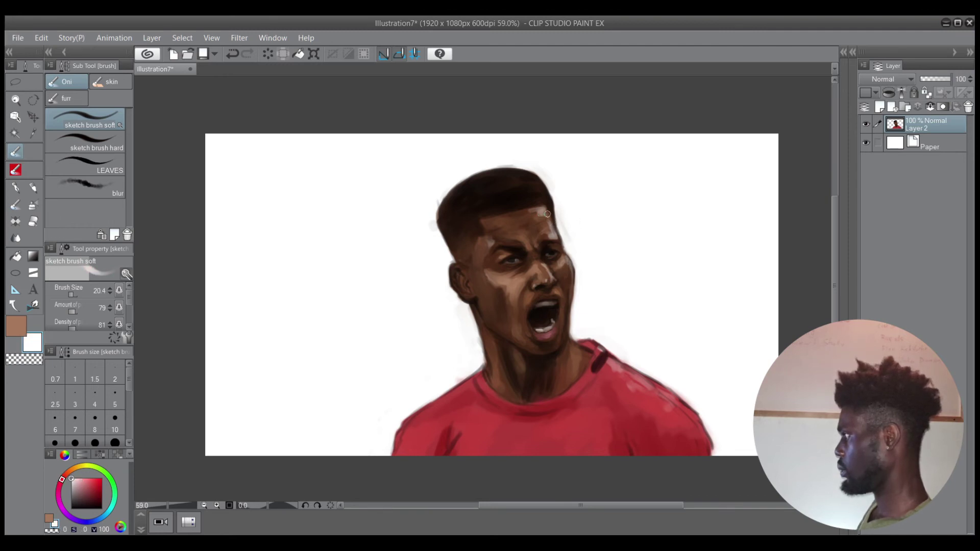
{"action": "key", "text": "ctrl+z"}
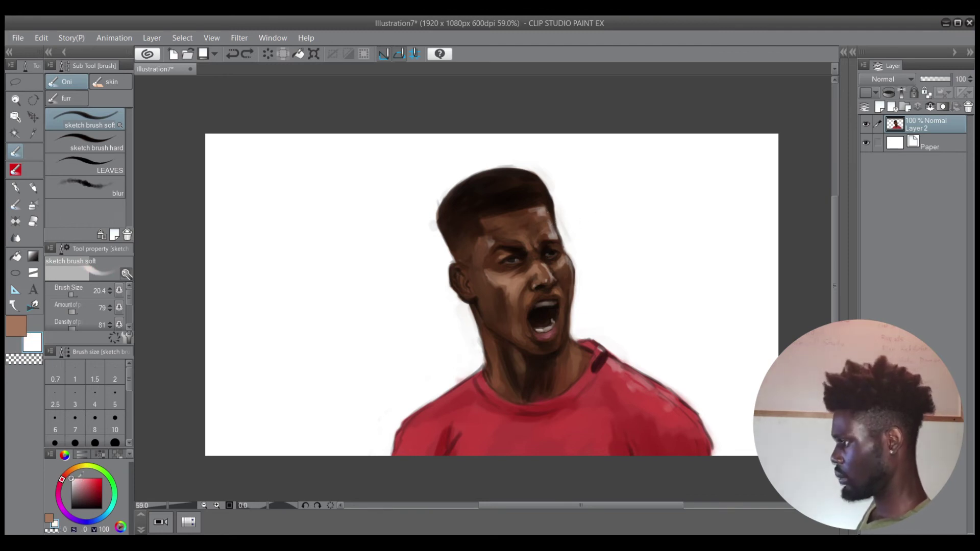
{"action": "left_click", "coordinate": [81, 467]}
{"action": "left_click", "coordinate": [84, 479]}
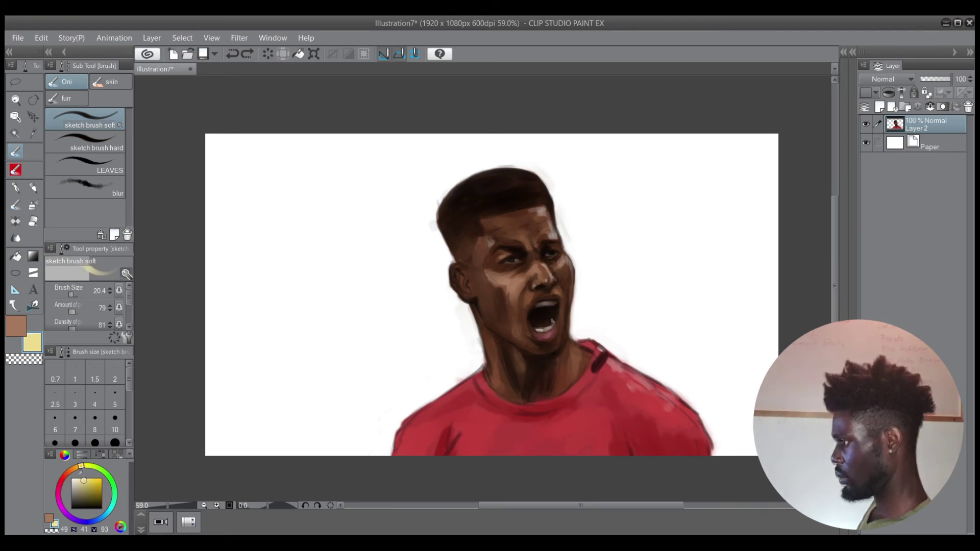
{"action": "left_click", "coordinate": [79, 479]}
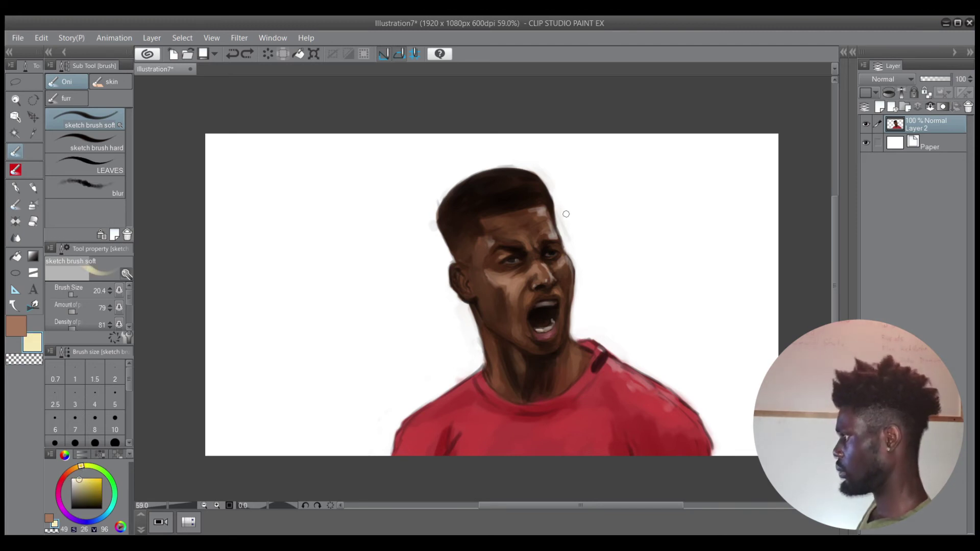
{"action": "left_click_drag", "start_coordinate": [541, 209], "coordinate": [533, 209]}
Add pale yellow (H 49, S 26, V 96) highlights to the near temple, brow edge and cheekbone at brush sizes 30 to 49.3
{"action": "key", "text": "bracketright"}
{"action": "key", "text": "bracketright"}
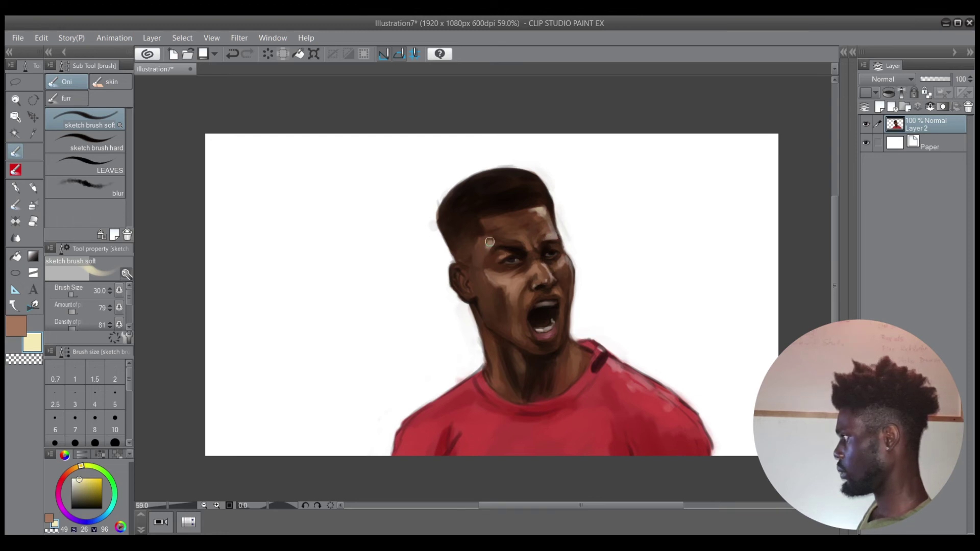
{"action": "left_click_drag", "start_coordinate": [488, 247], "coordinate": [497, 280]}
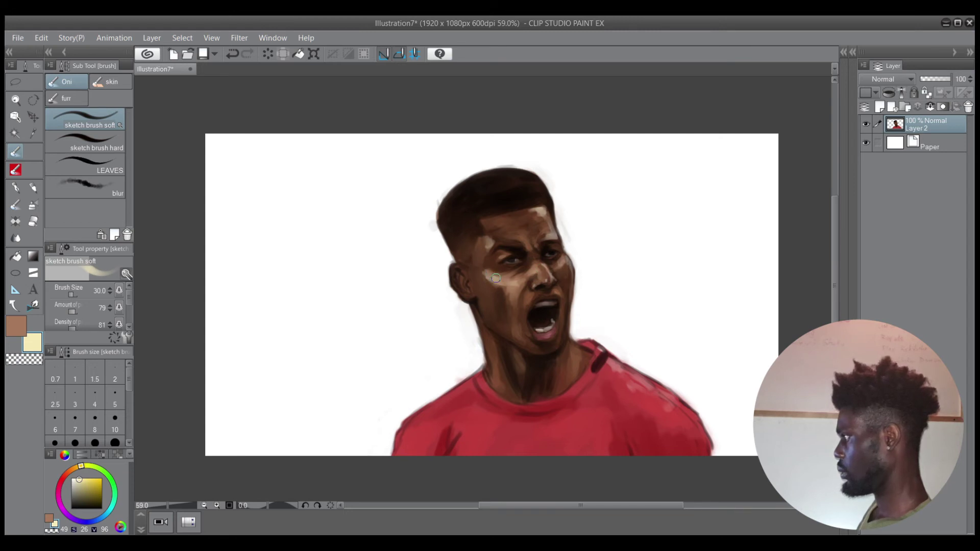
{"action": "left_click_drag", "start_coordinate": [495, 279], "coordinate": [481, 264]}
{"action": "key", "text": "]"}
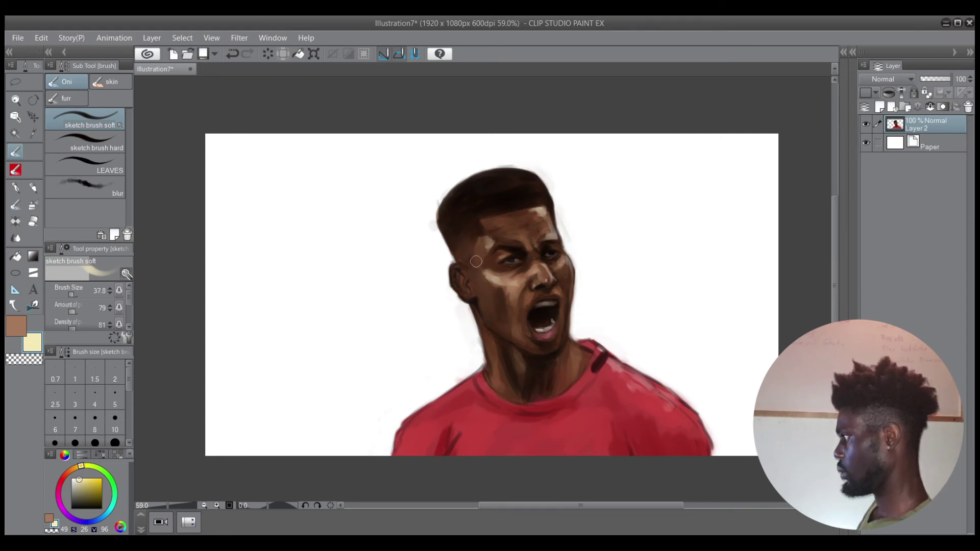
{"action": "key", "text": "]"}
{"action": "mouse_move", "coordinate": [480, 262]}
{"action": "left_mouse_down"}
{"action": "mouse_move", "coordinate": [489, 244]}
{"action": "mouse_move", "coordinate": [479, 250]}
{"action": "left_mouse_up"}
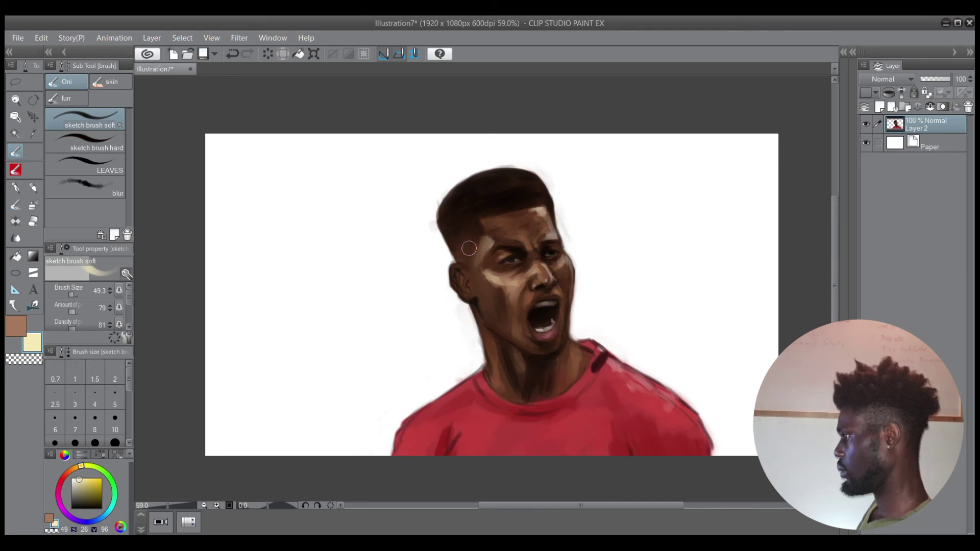
Paint the back edge of the jaw and neck with sampled brown (H 23, S 53, V 48) at brush size 19.6
{"action": "key", "text": "["}
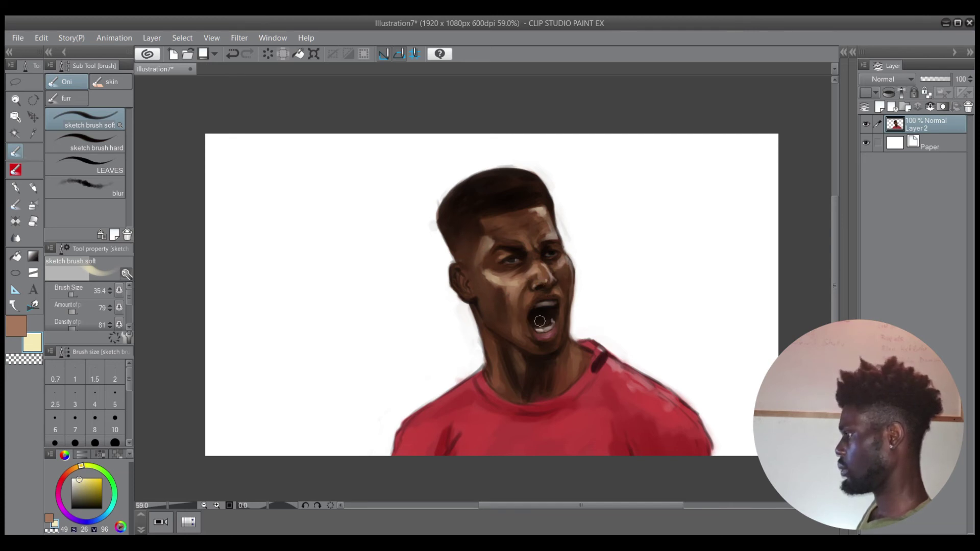
{"action": "key", "text": "x"}
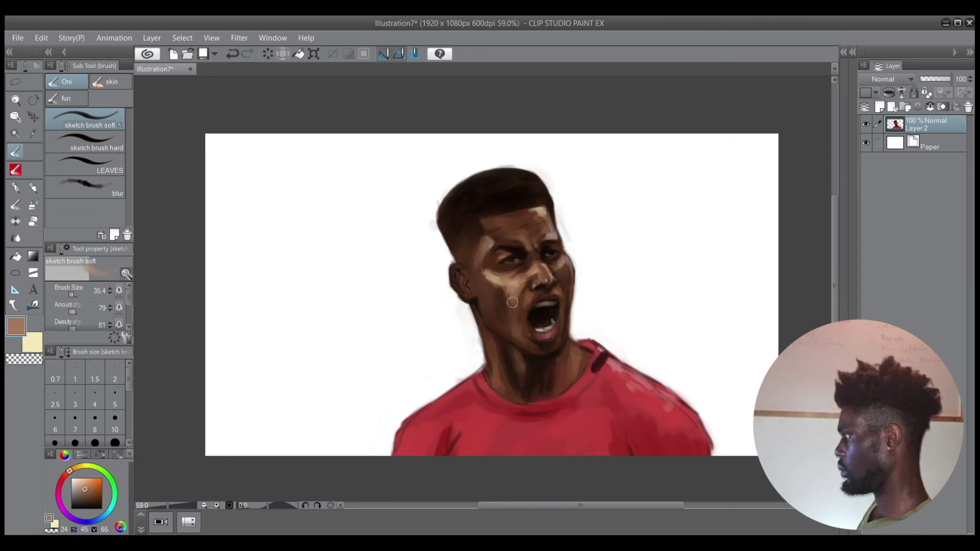
{"action": "left_click", "coordinate": [514, 304], "text": "alt"}
{"action": "key", "text": "bracketleft"}
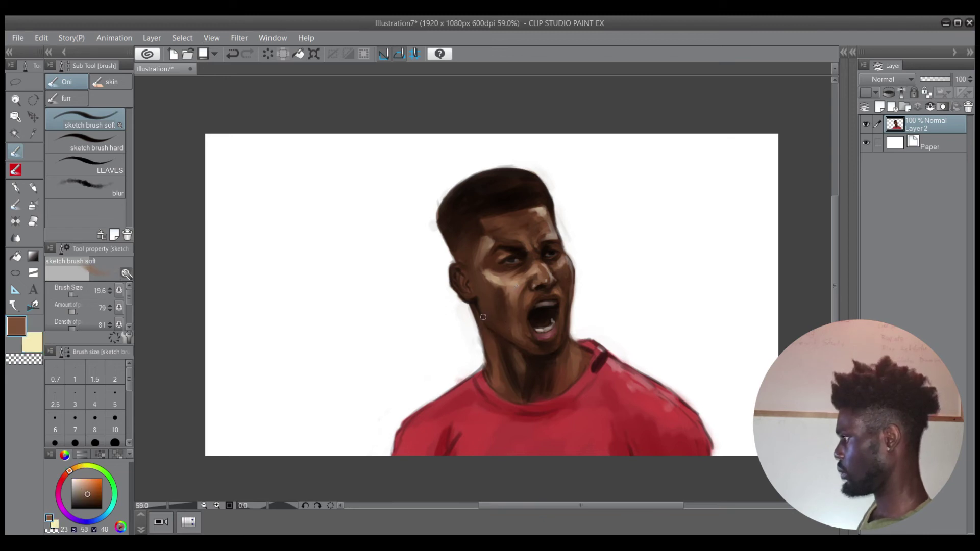
{"action": "left_click_drag", "start_coordinate": [474, 310], "coordinate": [489, 358]}
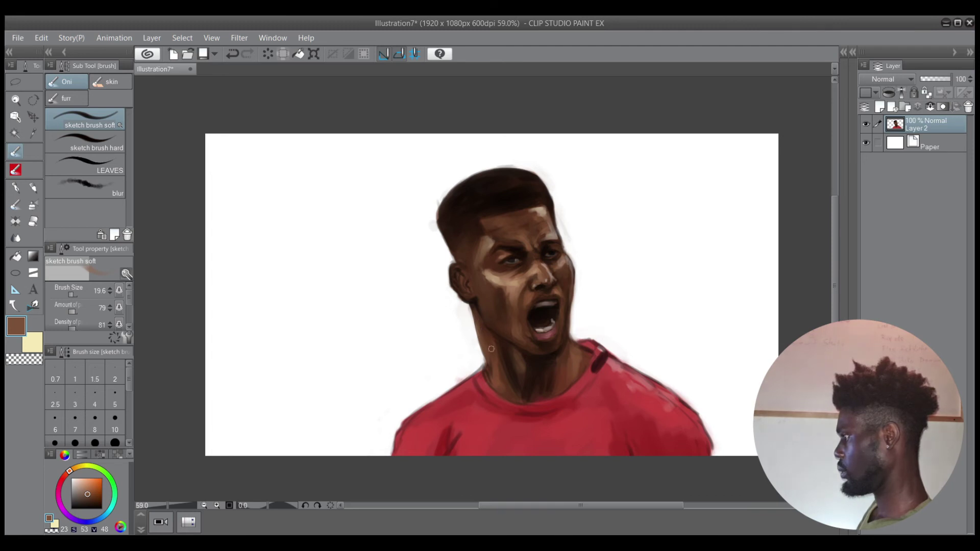
Highlight the near eye's lower lid with sampled tan (H 33, S 35, V 71) at brush size 6.9
{"action": "left_click", "coordinate": [509, 348], "text": "alt"}
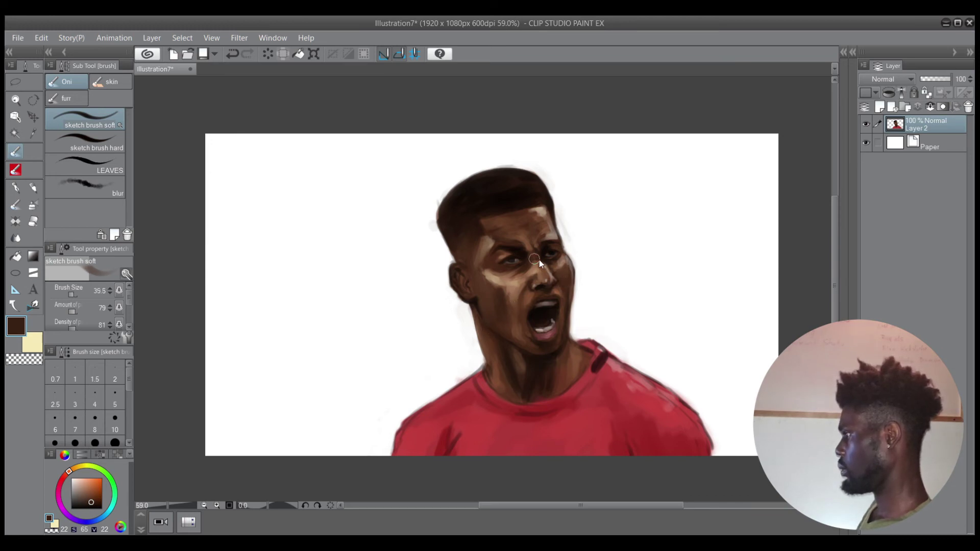
{"action": "left_click_drag", "start_coordinate": [539, 259], "coordinate": [538, 260], "text": "ctrl+alt"}
{"action": "left_click", "coordinate": [593, 247], "text": "alt"}
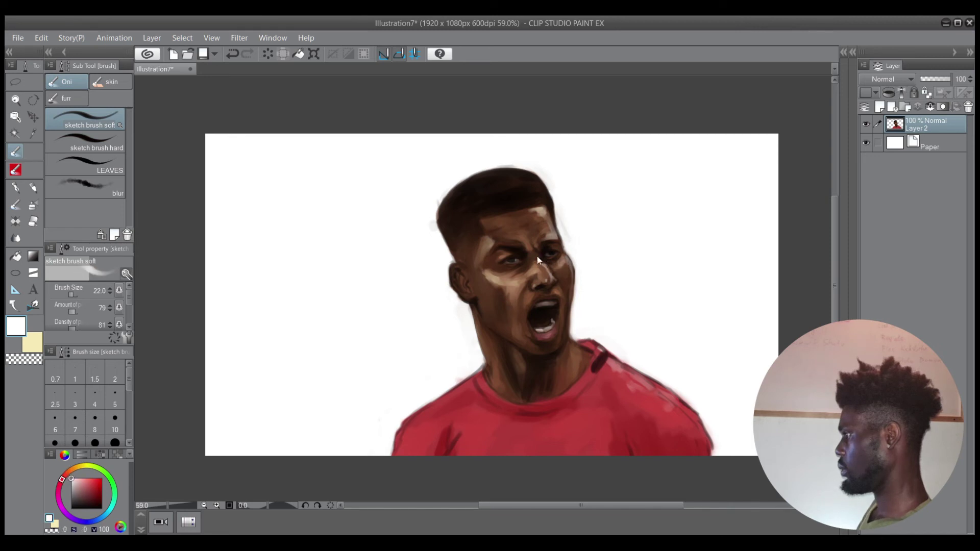
{"action": "key", "text": "bracketleft"}
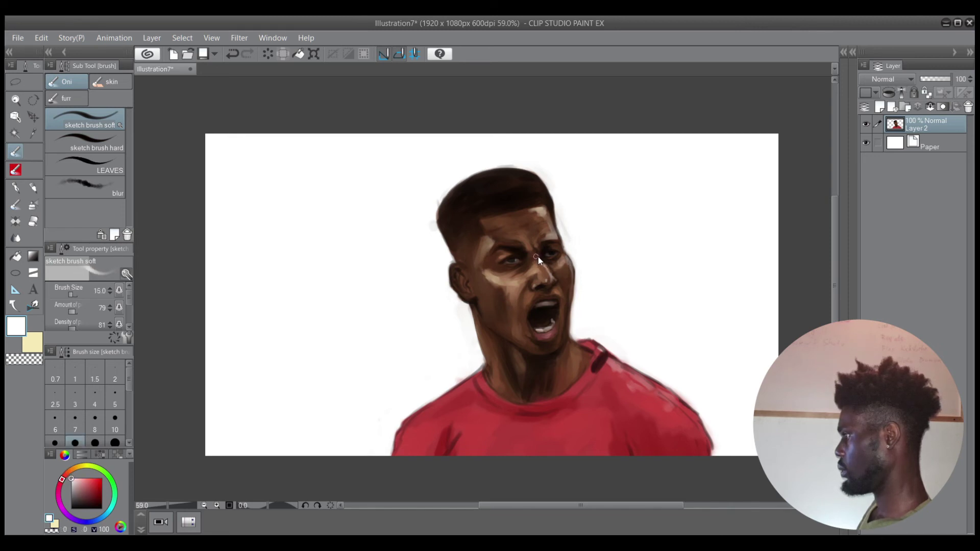
{"action": "left_click", "coordinate": [500, 275], "text": "alt"}
{"action": "scroll", "coordinate": [513, 255], "scroll_direction": "up", "scroll_amount": 8}
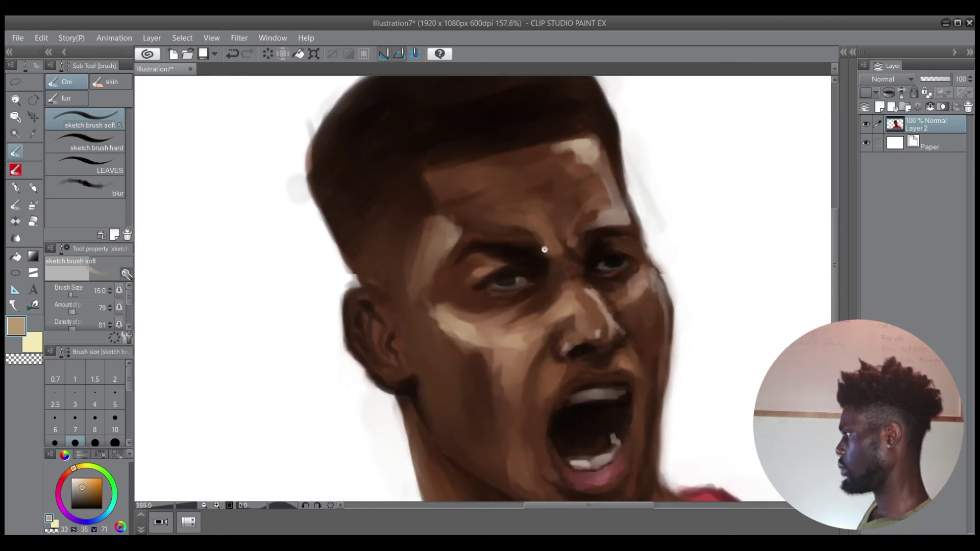
{"action": "key", "text": "bracketleft"}
{"action": "key", "text": "bracketleft"}
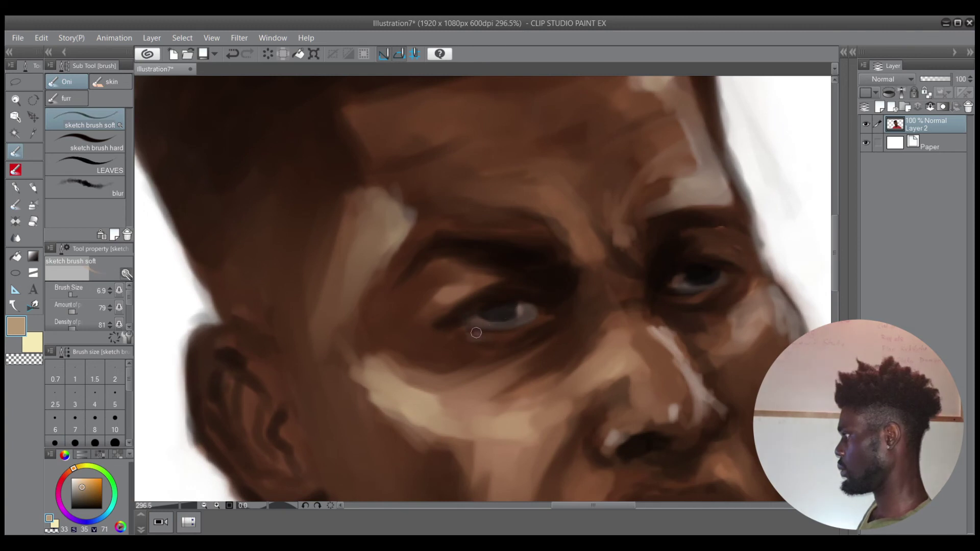
{"action": "left_click_drag", "start_coordinate": [479, 335], "coordinate": [497, 333]}
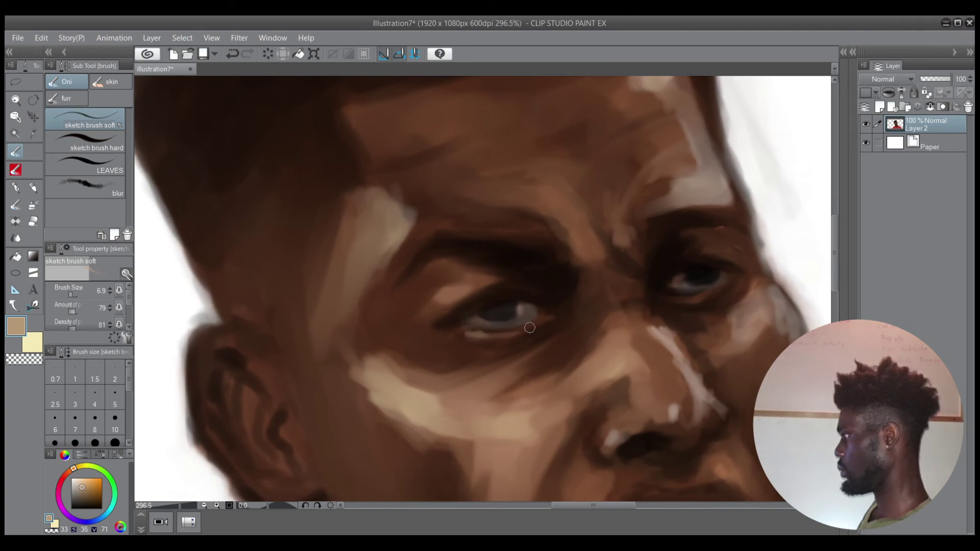
Highlight the far eye's lower lid with sampled light brown (H 28, S 43, V 67) at brush size 6.9
{"action": "left_click_drag", "start_coordinate": [704, 299], "coordinate": [622, 307]}
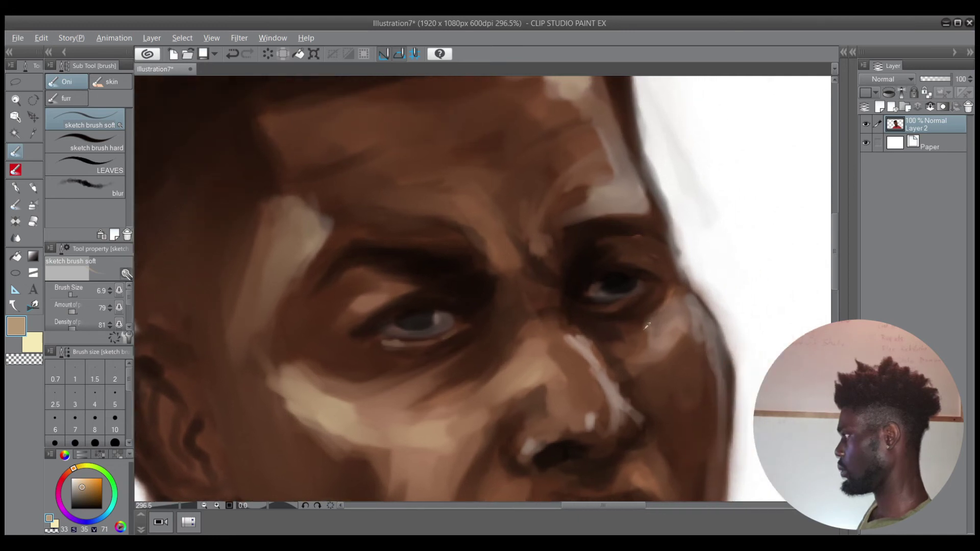
{"action": "left_click", "coordinate": [619, 350], "text": "alt"}
{"action": "left_click", "coordinate": [542, 364], "text": "alt"}
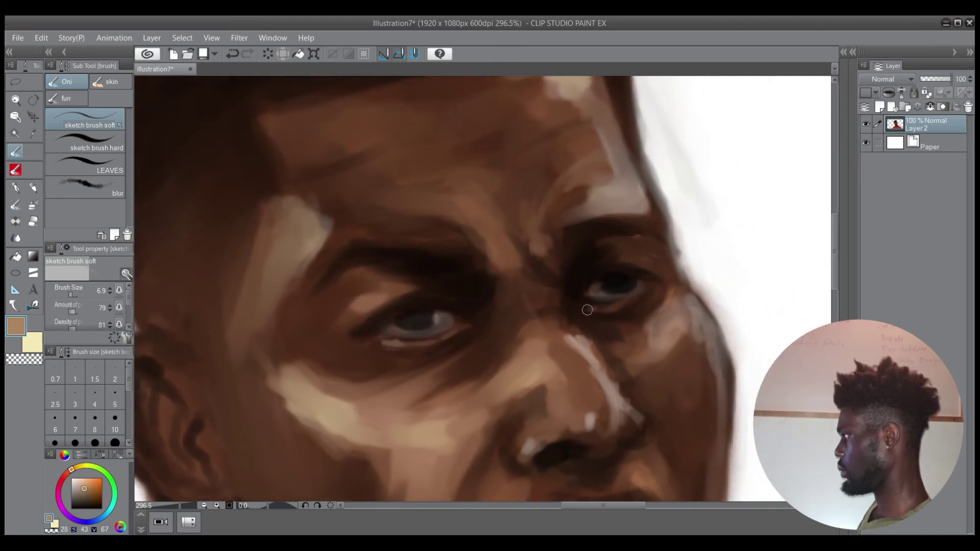
{"action": "left_click_drag", "start_coordinate": [586, 310], "coordinate": [626, 304]}
Darken the near eye's upper lash line and the inner part of its brow with black at brush sizes 6.9 and 13.7
{"action": "left_click", "coordinate": [442, 312], "text": "alt"}
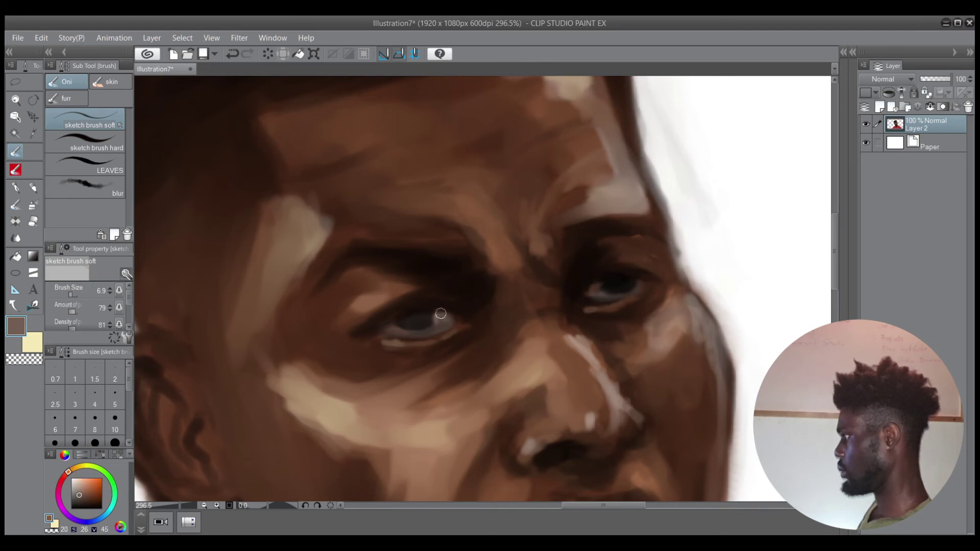
{"action": "left_click_drag", "start_coordinate": [442, 314], "coordinate": [506, 296]}
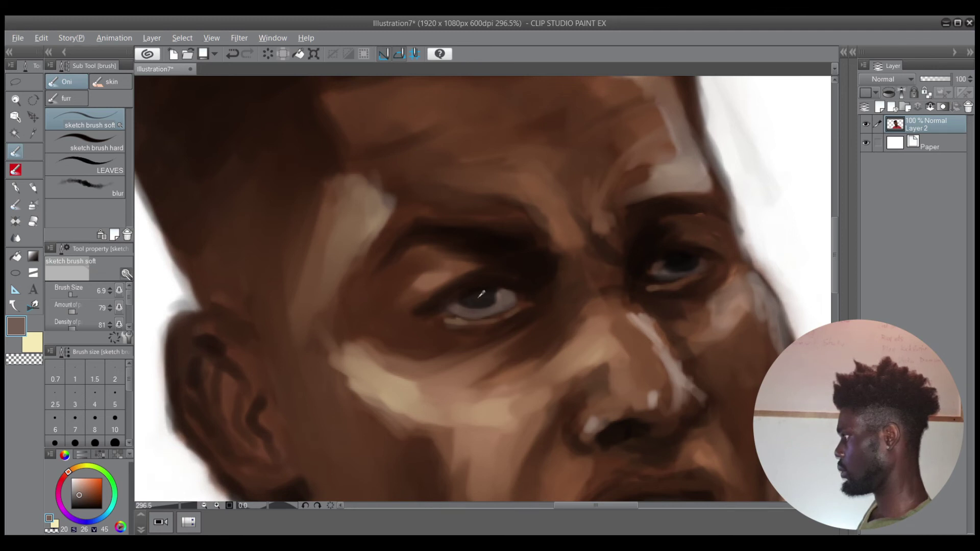
{"action": "left_click", "coordinate": [483, 286], "text": "alt"}
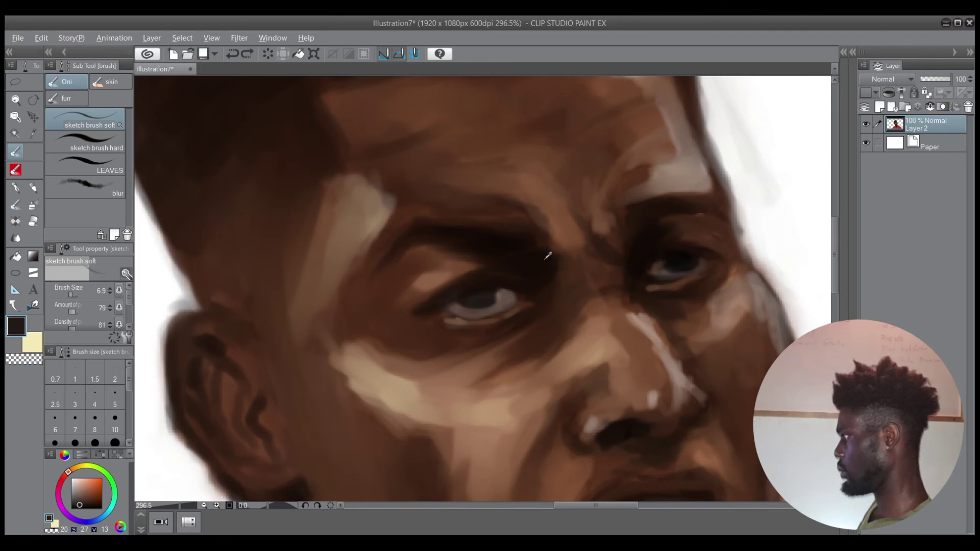
{"action": "left_click", "coordinate": [465, 294], "text": "alt"}
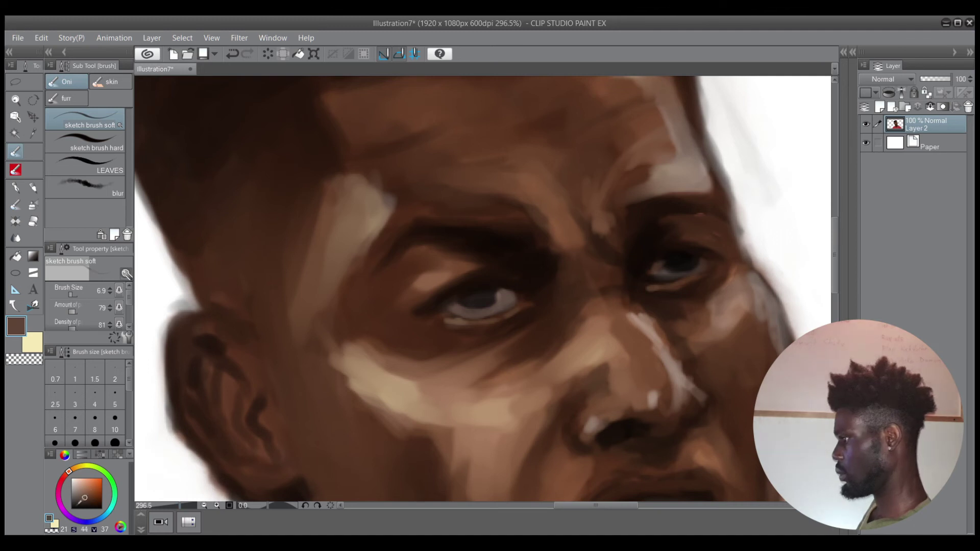
{"action": "left_click", "coordinate": [72, 508]}
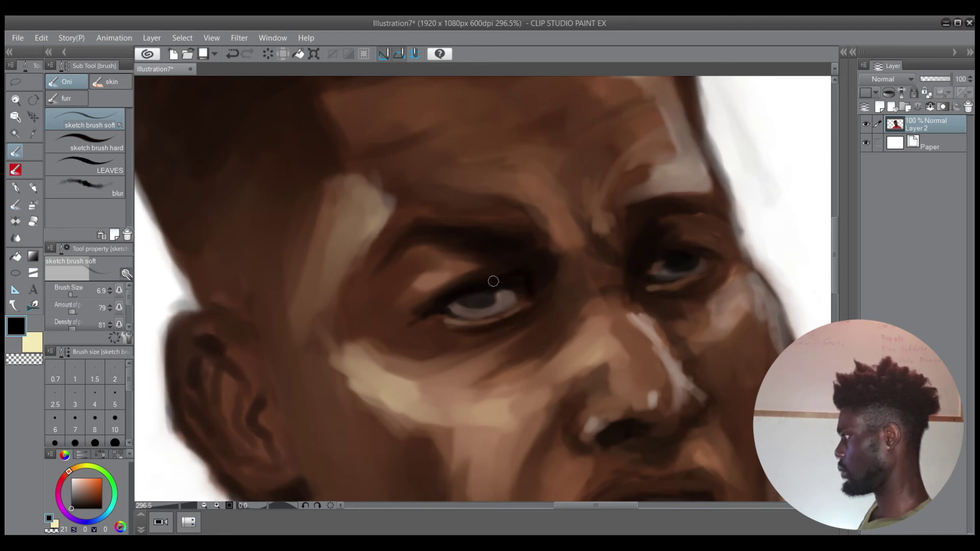
{"action": "key", "text": "]"}
{"action": "mouse_move", "coordinate": [531, 280]}
{"action": "left_mouse_down"}
{"action": "mouse_move", "coordinate": [511, 269]}
{"action": "mouse_move", "coordinate": [522, 260]}
{"action": "mouse_move", "coordinate": [466, 238]}
{"action": "mouse_move", "coordinate": [530, 239]}
{"action": "mouse_move", "coordinate": [499, 239]}
{"action": "mouse_move", "coordinate": [569, 214]}
{"action": "mouse_move", "coordinate": [610, 262]}
{"action": "mouse_move", "coordinate": [634, 263]}
{"action": "mouse_move", "coordinate": [531, 267]}
{"action": "left_mouse_up"}
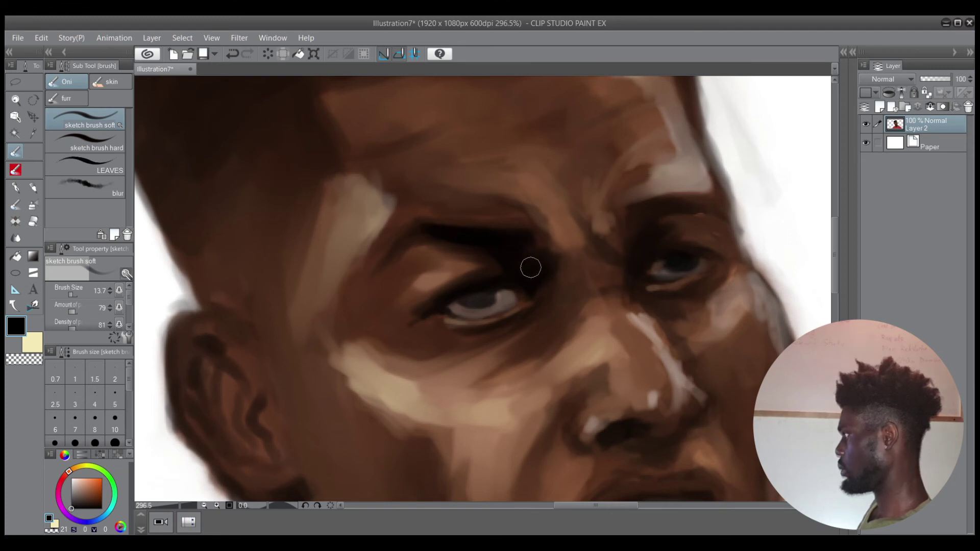
Shade the far eye's inner corner black at brush size 12.7 and soften the nose bridge with brown (H 22, S 61, V 38) at size 25.2
{"action": "key", "text": "["}
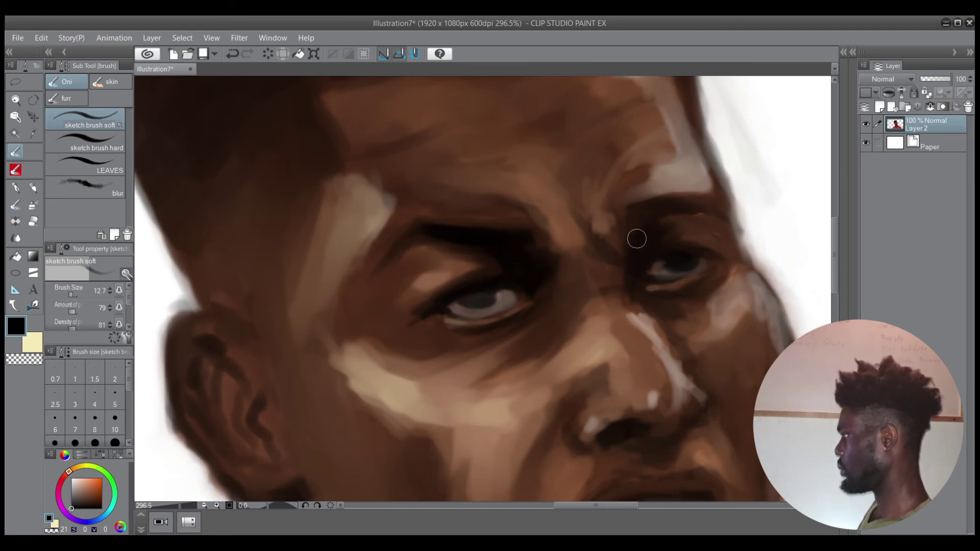
{"action": "mouse_move", "coordinate": [638, 239]}
{"action": "left_mouse_down"}
{"action": "mouse_move", "coordinate": [627, 264]}
{"action": "mouse_move", "coordinate": [614, 263]}
{"action": "mouse_move", "coordinate": [620, 287]}
{"action": "left_mouse_up"}
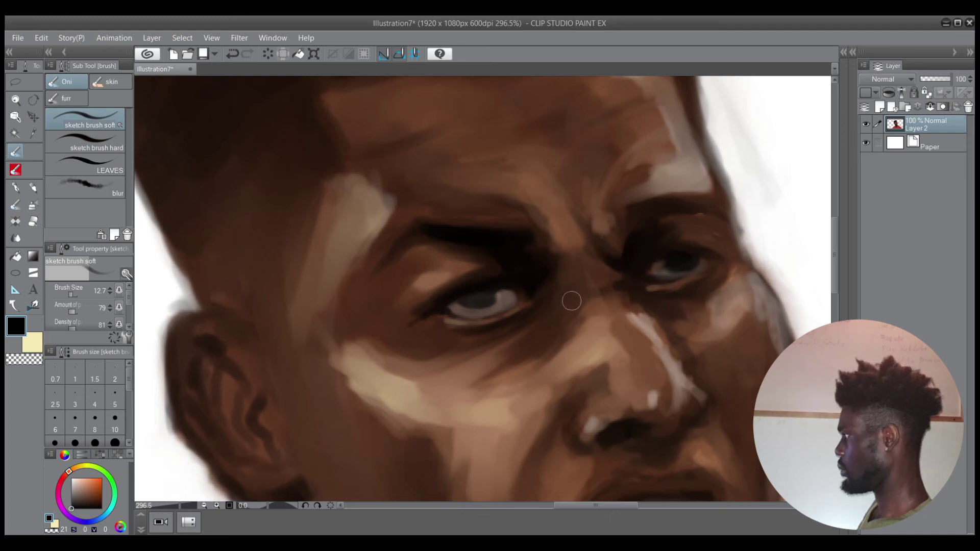
{"action": "mouse_move", "coordinate": [565, 308]}
{"action": "left_mouse_down"}
{"action": "mouse_move", "coordinate": [614, 297]}
{"action": "mouse_move", "coordinate": [593, 295]}
{"action": "mouse_move", "coordinate": [602, 308]}
{"action": "mouse_move", "coordinate": [616, 283]}
{"action": "mouse_move", "coordinate": [608, 278]}
{"action": "mouse_move", "coordinate": [608, 303]}
{"action": "mouse_move", "coordinate": [566, 250]}
{"action": "mouse_move", "coordinate": [590, 275]}
{"action": "left_mouse_up"}
{"action": "key", "text": "x"}
{"action": "left_click", "coordinate": [620, 295], "text": "alt"}
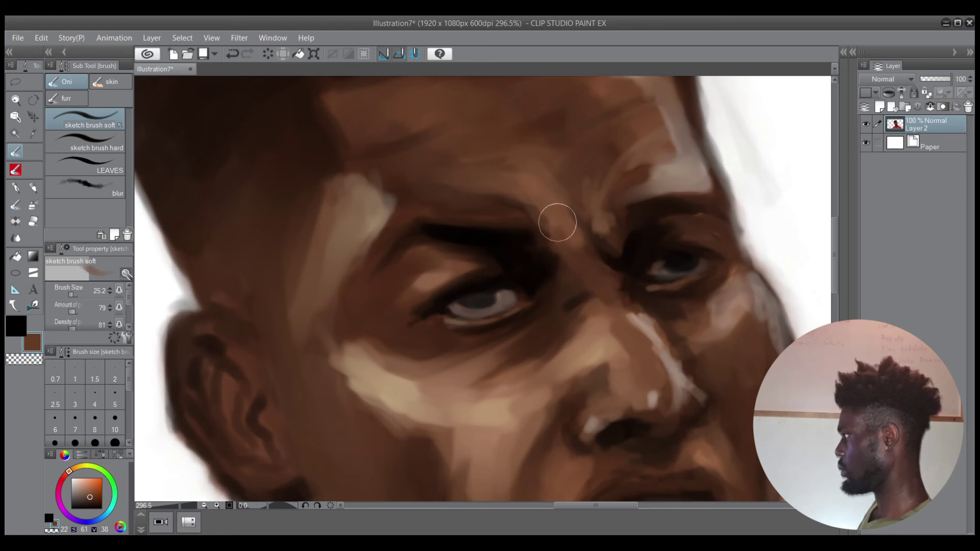
{"action": "mouse_move", "coordinate": [622, 309]}
{"action": "left_mouse_down", "text": "ctrl+alt"}
{"action": "mouse_move", "coordinate": [627, 315]}
{"action": "mouse_move", "coordinate": [591, 301]}
{"action": "mouse_move", "coordinate": [602, 288]}
{"action": "mouse_move", "coordinate": [592, 306]}
{"action": "mouse_move", "coordinate": [596, 296]}
{"action": "left_mouse_up", "text": "ctrl+alt"}
Deepen the shadow between the near eye and the nose bridge with black at brush sizes 7.7 to 25.3
{"action": "left_click", "coordinate": [598, 327], "text": "alt"}
{"action": "key", "text": "x"}
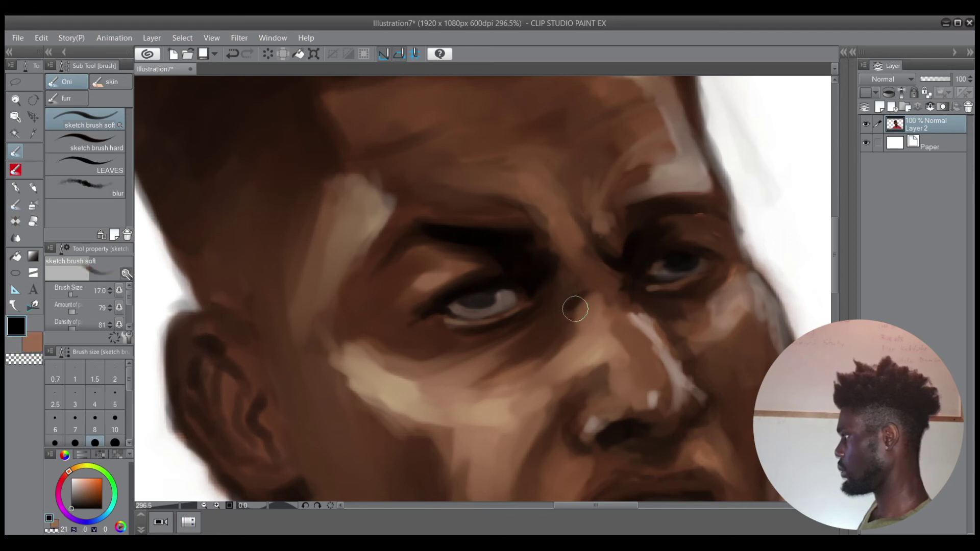
{"action": "left_click_drag", "start_coordinate": [576, 309], "coordinate": [580, 308], "text": "ctrl+alt"}
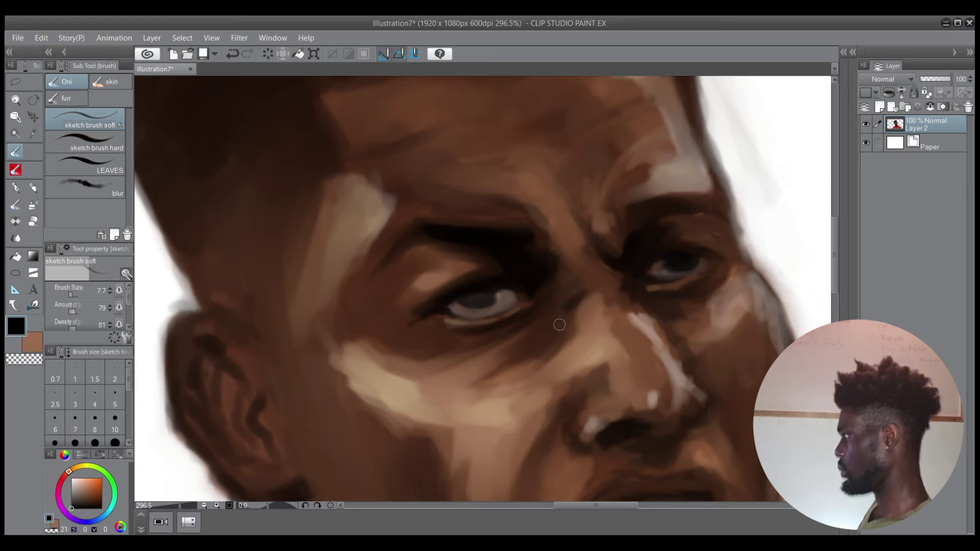
{"action": "left_click_drag", "start_coordinate": [521, 337], "coordinate": [574, 300], "text": "ctrl+alt"}
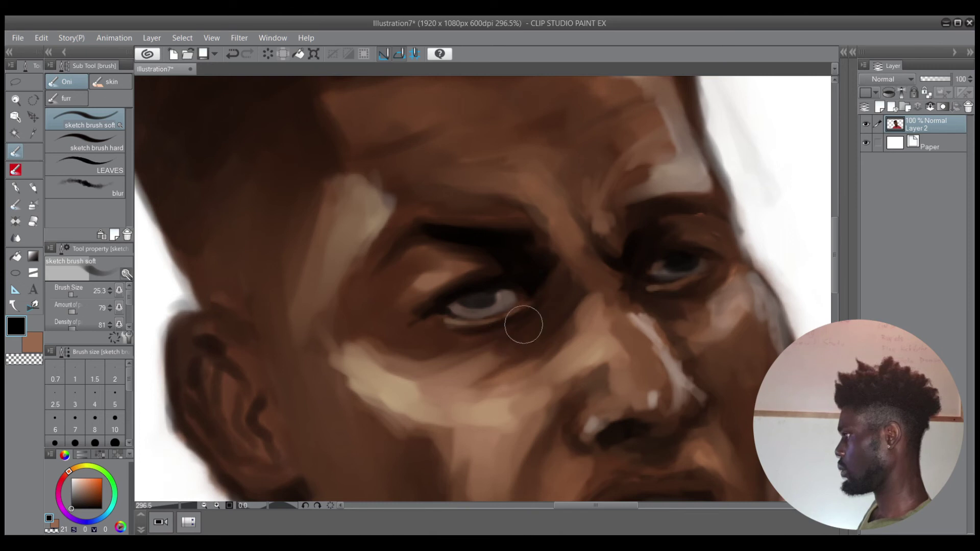
{"action": "left_click_drag", "start_coordinate": [667, 271], "coordinate": [595, 286], "text": "ctrl"}
{"action": "left_click_drag", "start_coordinate": [679, 289], "coordinate": [541, 300]}
{"action": "left_click", "coordinate": [578, 283], "text": "ctrl"}
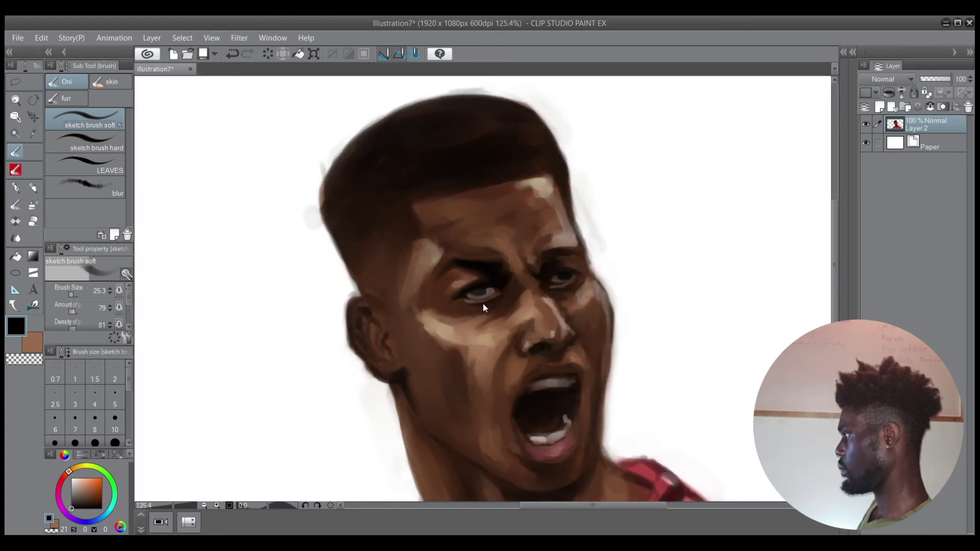
{"action": "left_click_drag", "start_coordinate": [483, 304], "coordinate": [479, 305], "text": "ctrl+alt"}
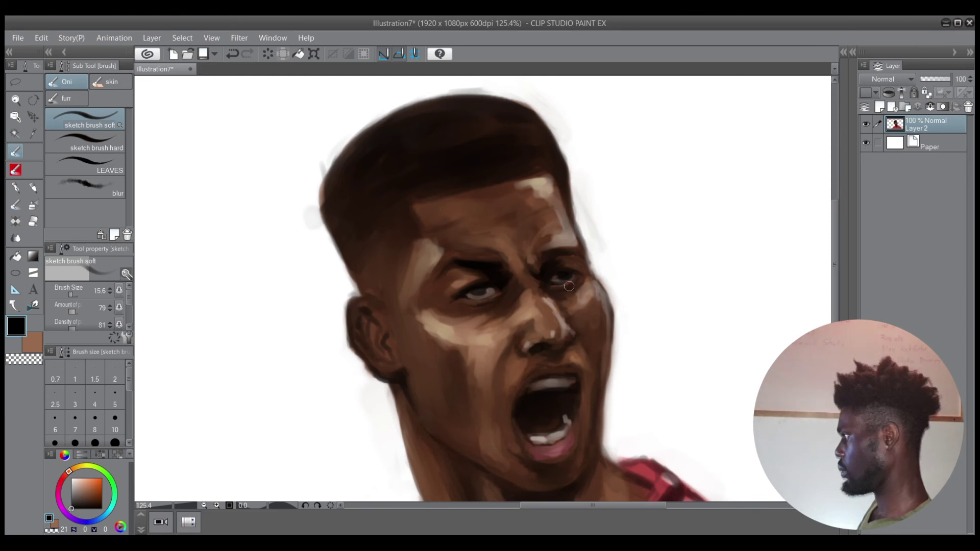
Paint the far eye's upper lid with brown (H 23, S 49, V 60) at brush size 12.9
{"action": "scroll", "coordinate": [586, 271], "scroll_direction": "down", "scroll_amount": 4}
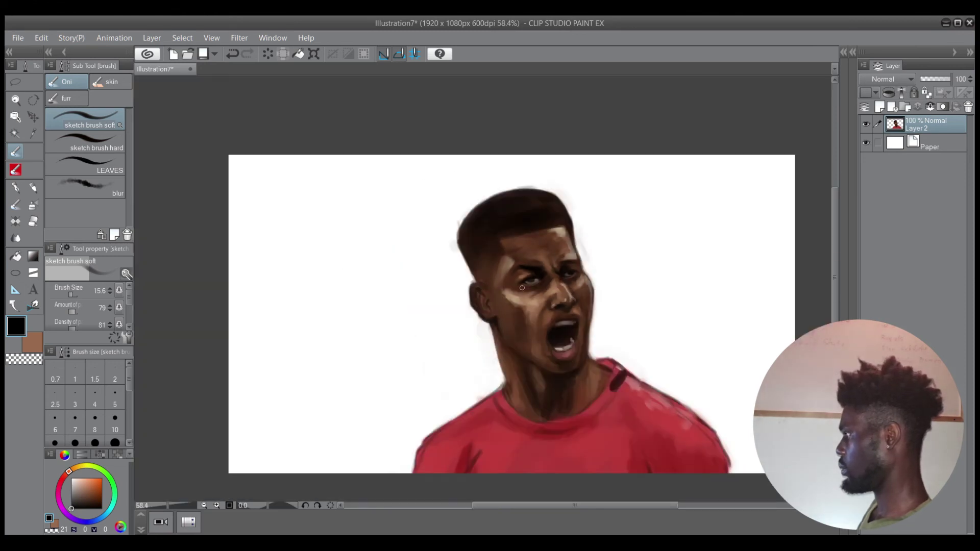
{"action": "key", "text": "["}
{"action": "key", "text": "["}
{"action": "key", "text": "["}
{"action": "scroll", "coordinate": [587, 264], "scroll_direction": "up", "scroll_amount": 4}
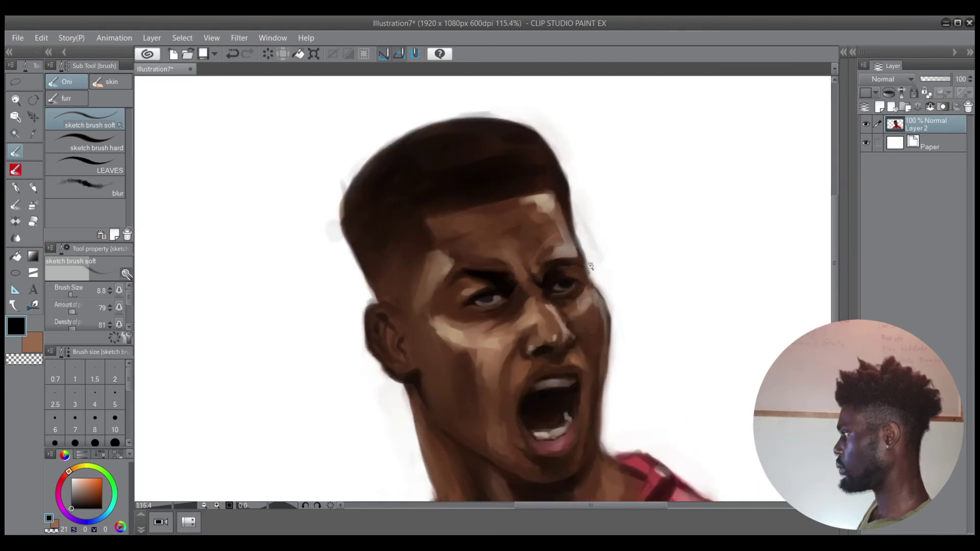
{"action": "key", "text": "x"}
{"action": "key", "text": "]"}
{"action": "scroll", "coordinate": [571, 276], "scroll_direction": "up", "scroll_amount": 3}
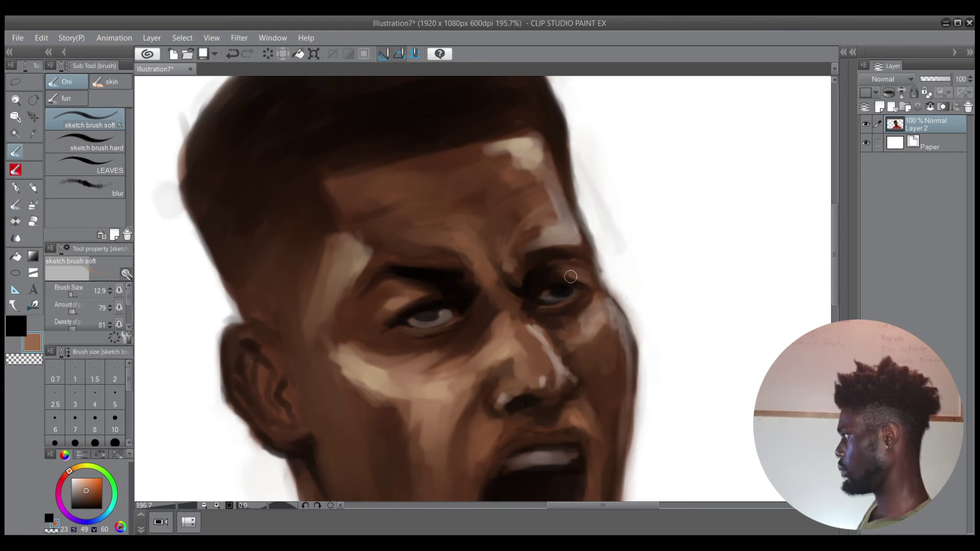
{"action": "scroll", "coordinate": [607, 270], "scroll_direction": "down", "scroll_amount": 6}
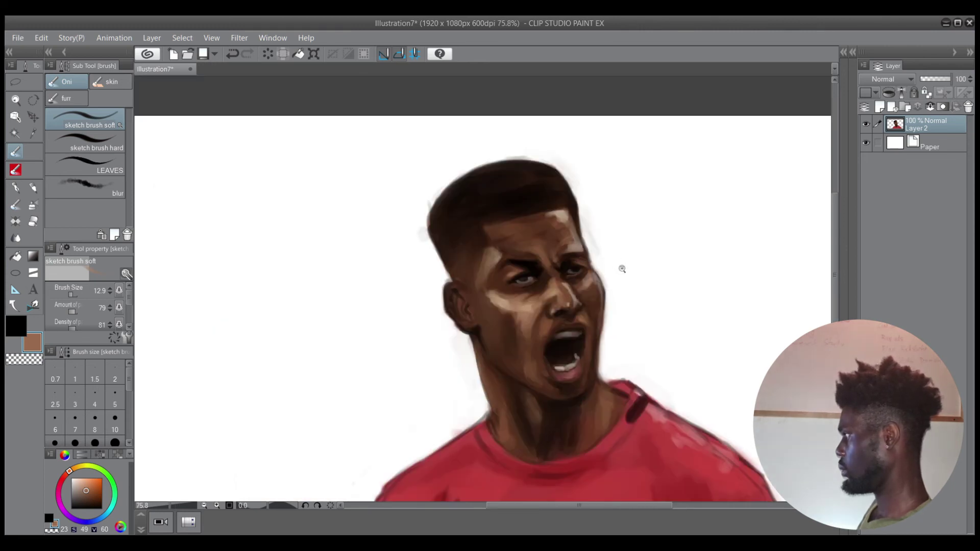
{"action": "scroll", "coordinate": [605, 266], "scroll_direction": "up", "scroll_amount": 5}
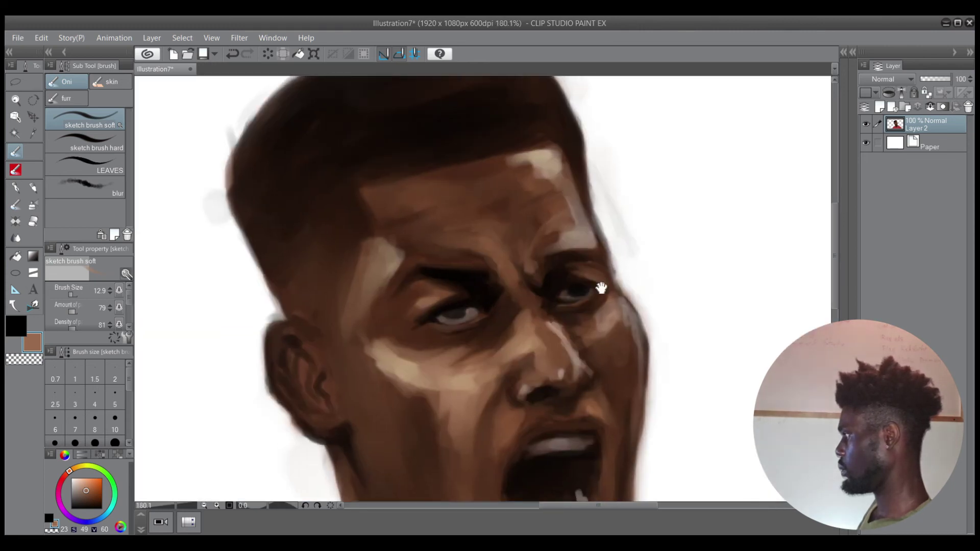
Paint the irises of both eyes black at brush size 12.9
{"action": "key", "text": "x"}
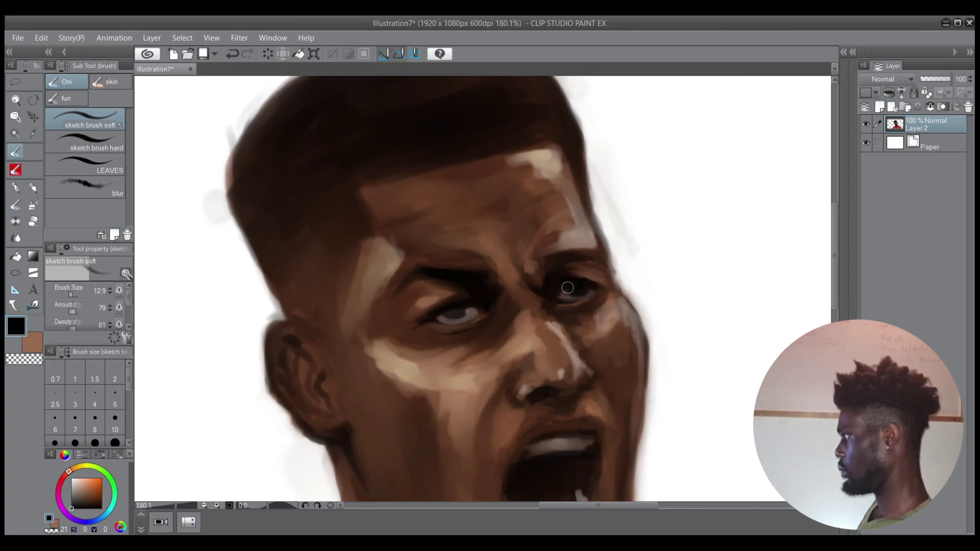
{"action": "mouse_move", "coordinate": [582, 286]}
{"action": "left_mouse_down"}
{"action": "mouse_move", "coordinate": [570, 291]}
{"action": "mouse_move", "coordinate": [578, 288]}
{"action": "left_mouse_up"}
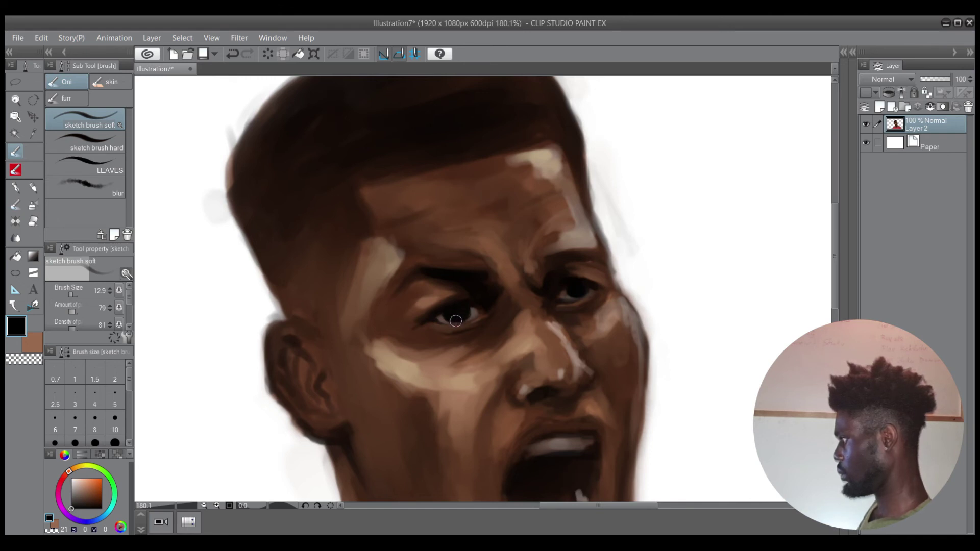
{"action": "scroll", "coordinate": [512, 312], "scroll_direction": "down", "scroll_amount": 4}
{"action": "scroll", "coordinate": [539, 322], "scroll_direction": "up", "scroll_amount": 1}
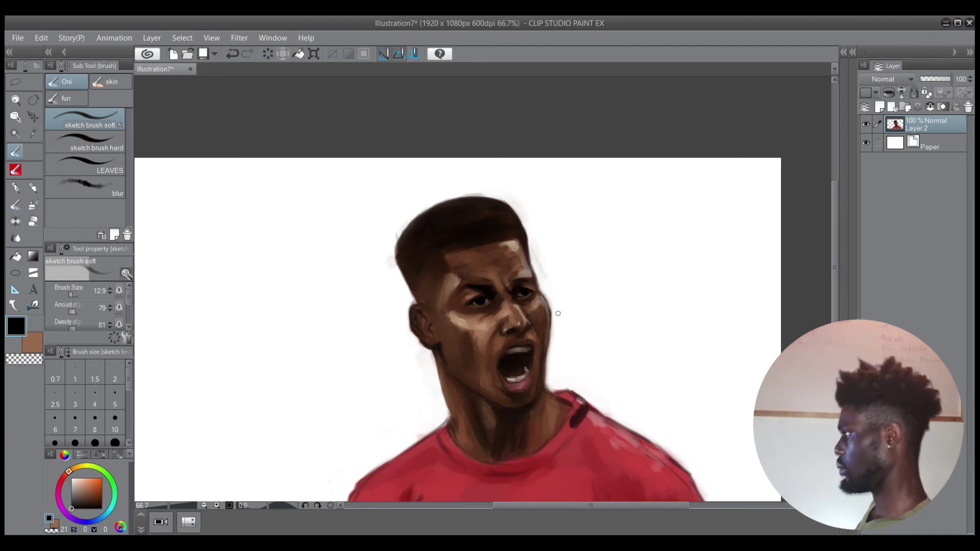
Refine the back edge of the hair above the ear with sampled dark brown (H 19, S 63, V 21) at brush size 12.9
{"action": "left_click_drag", "start_coordinate": [415, 278], "coordinate": [422, 277]}
{"action": "scroll", "coordinate": [422, 276], "scroll_direction": "up", "scroll_amount": 2}
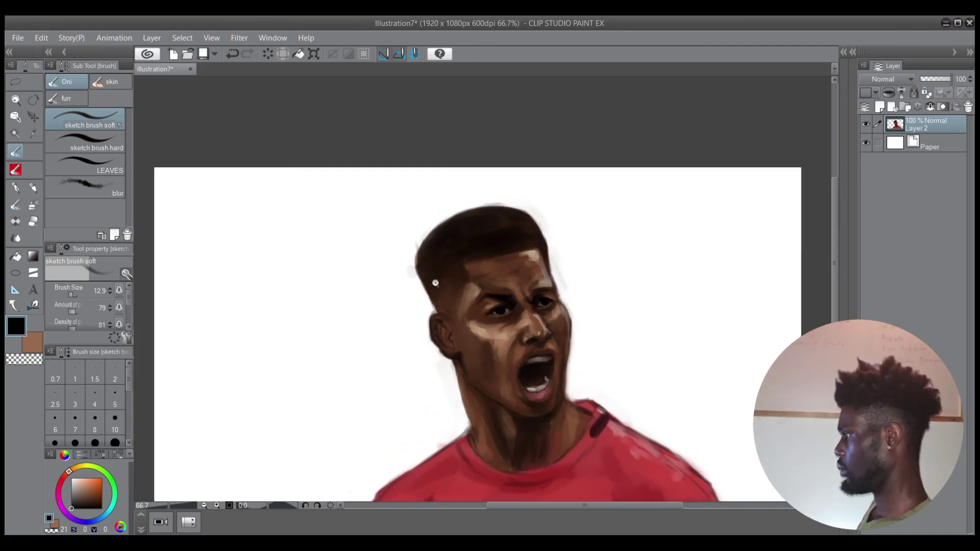
{"action": "left_click", "coordinate": [449, 298], "text": "alt"}
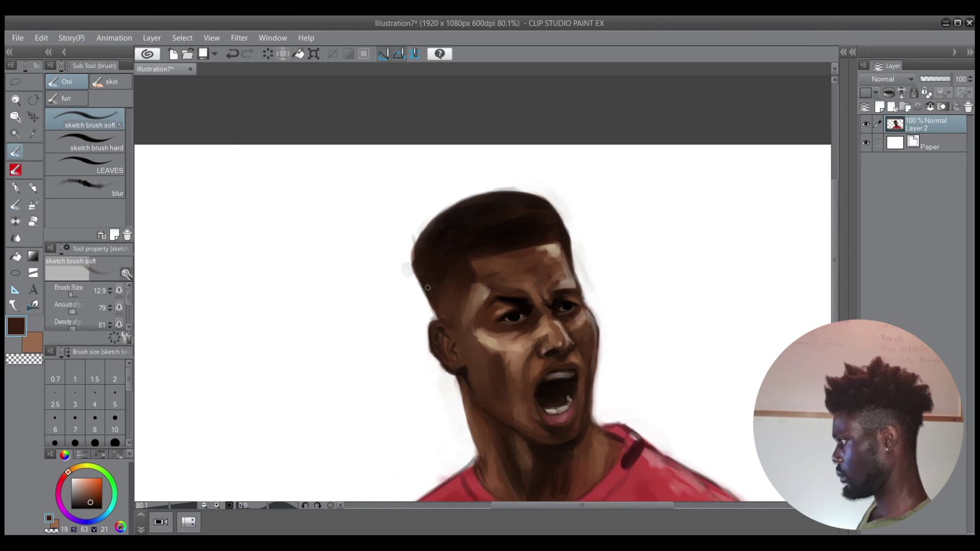
{"action": "left_click_drag", "start_coordinate": [428, 287], "coordinate": [431, 295]}
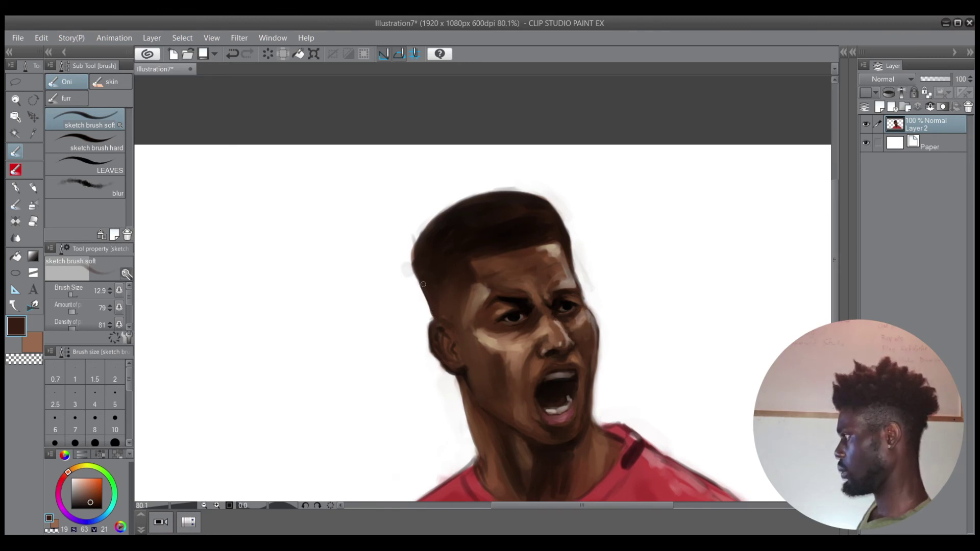
{"action": "scroll", "coordinate": [423, 284], "scroll_direction": "down", "scroll_amount": 4}
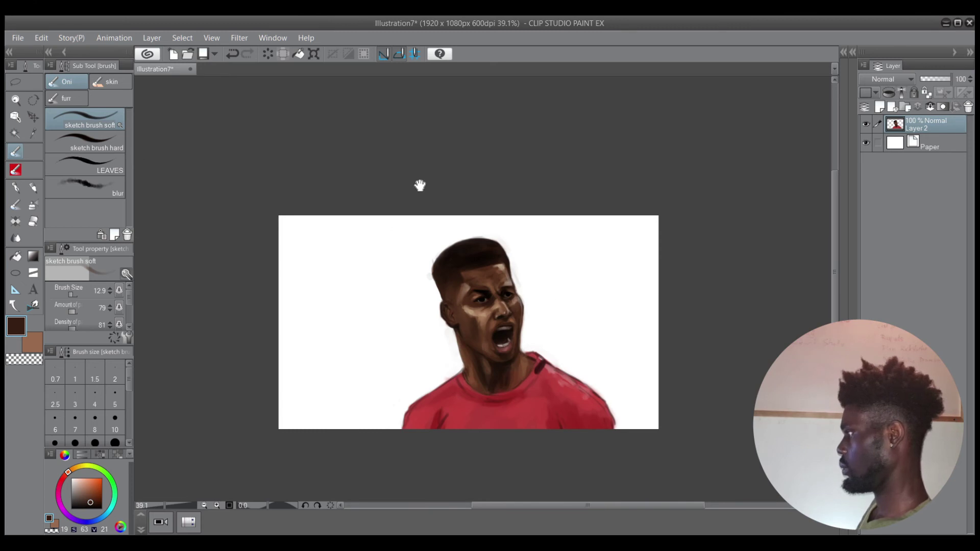
Try to trim the top outline of the hair with the transparent colour at brush size 32.8, and undo the stroke
{"action": "scroll", "coordinate": [486, 235], "scroll_direction": "up", "scroll_amount": 2}
{"action": "key", "text": "c"}
{"action": "mouse_move", "coordinate": [485, 247]}
{"action": "left_mouse_down"}
{"action": "mouse_move", "coordinate": [522, 268]}
{"action": "mouse_move", "coordinate": [484, 236]}
{"action": "mouse_move", "coordinate": [505, 241]}
{"action": "mouse_move", "coordinate": [512, 252]}
{"action": "mouse_move", "coordinate": [463, 236]}
{"action": "mouse_move", "coordinate": [528, 259]}
{"action": "mouse_move", "coordinate": [511, 245]}
{"action": "mouse_move", "coordinate": [458, 239]}
{"action": "left_mouse_up"}
{"action": "key", "text": "ctrl+z"}
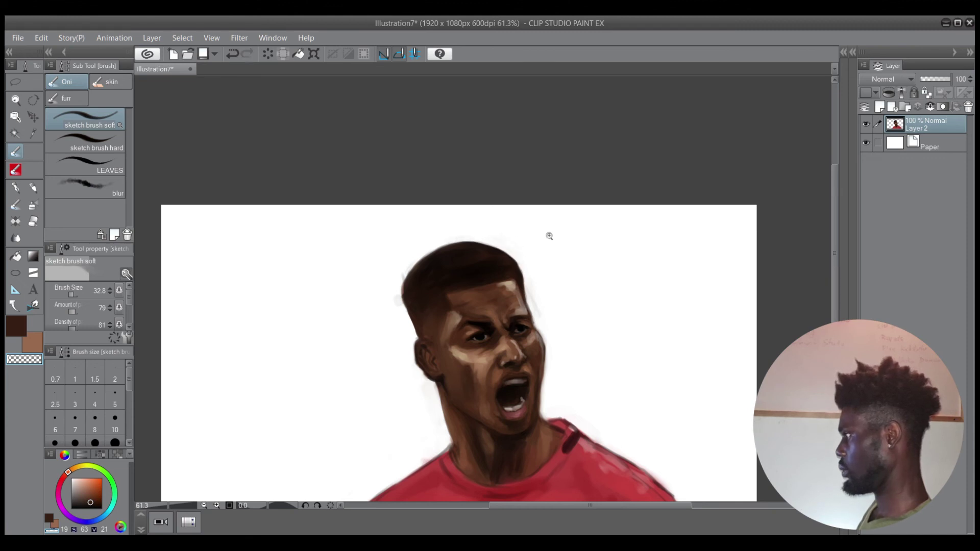
Brighten the forehead highlight near its far edge with sampled beige (H 35, S 29, V 69)
{"action": "left_click_drag", "start_coordinate": [527, 233], "coordinate": [566, 268]}
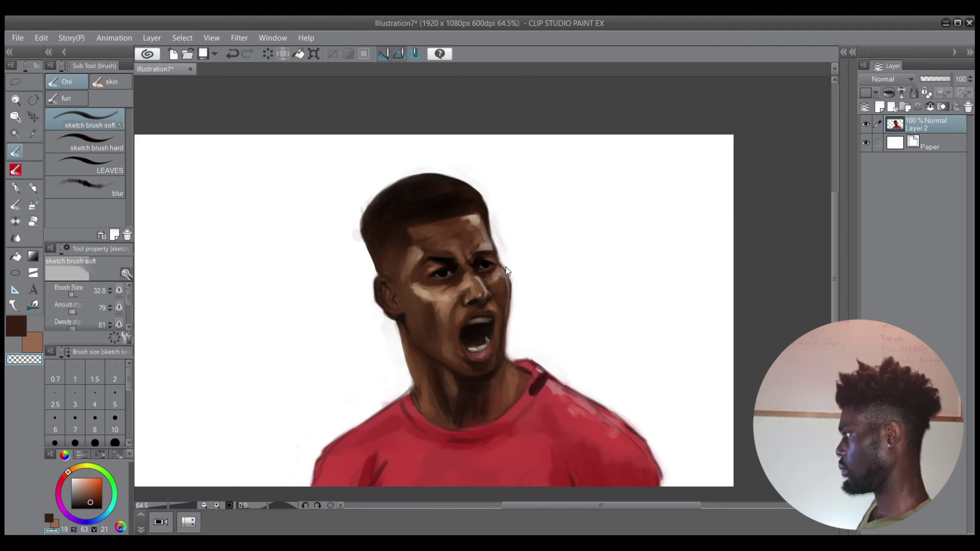
{"action": "scroll", "coordinate": [500, 265], "scroll_direction": "up", "scroll_amount": 2}
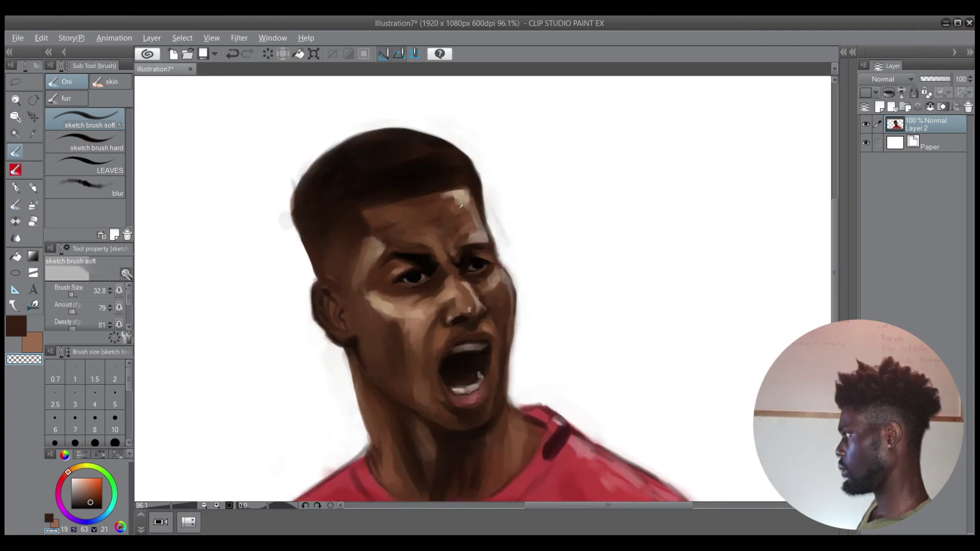
{"action": "left_click", "coordinate": [462, 204], "text": "alt"}
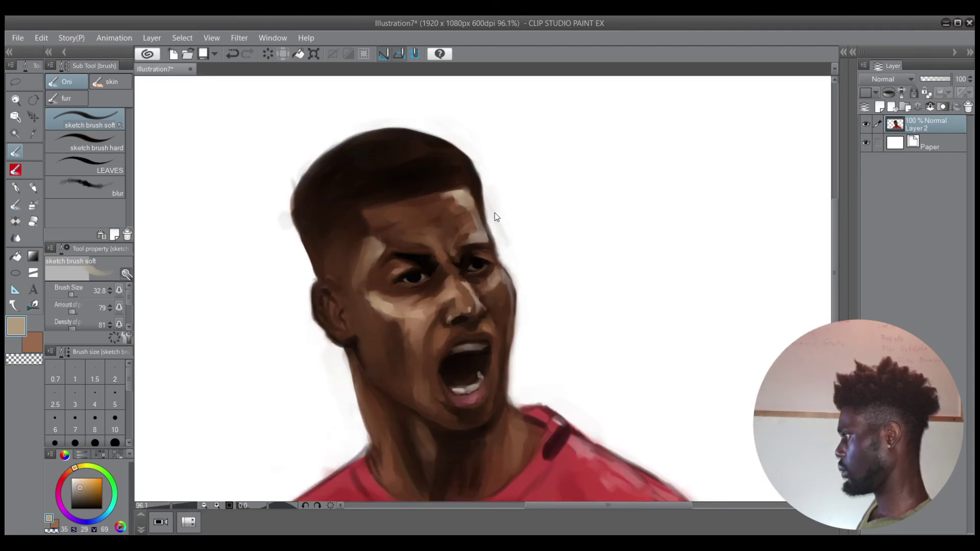
{"action": "mouse_move", "coordinate": [495, 213]}
{"action": "left_mouse_down"}
{"action": "mouse_move", "coordinate": [471, 217]}
{"action": "mouse_move", "coordinate": [480, 204]}
{"action": "mouse_move", "coordinate": [474, 210]}
{"action": "mouse_move", "coordinate": [456, 189]}
{"action": "mouse_move", "coordinate": [471, 192]}
{"action": "mouse_move", "coordinate": [447, 187]}
{"action": "mouse_move", "coordinate": [487, 205]}
{"action": "mouse_move", "coordinate": [477, 201]}
{"action": "mouse_move", "coordinate": [493, 235]}
{"action": "mouse_move", "coordinate": [469, 190]}
{"action": "mouse_move", "coordinate": [489, 243]}
{"action": "left_mouse_up"}
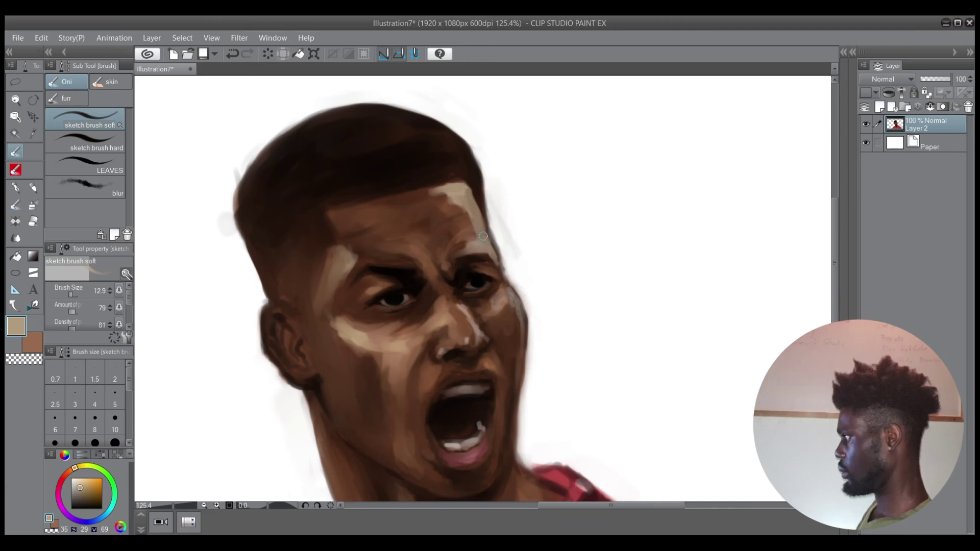
Trim the far outline of the forehead and cheek with the transparent colour at brush size 12.9
{"action": "key", "text": "c"}
{"action": "mouse_move", "coordinate": [490, 227]}
{"action": "left_mouse_down"}
{"action": "mouse_move", "coordinate": [505, 265]}
{"action": "mouse_move", "coordinate": [490, 222]}
{"action": "left_mouse_up"}
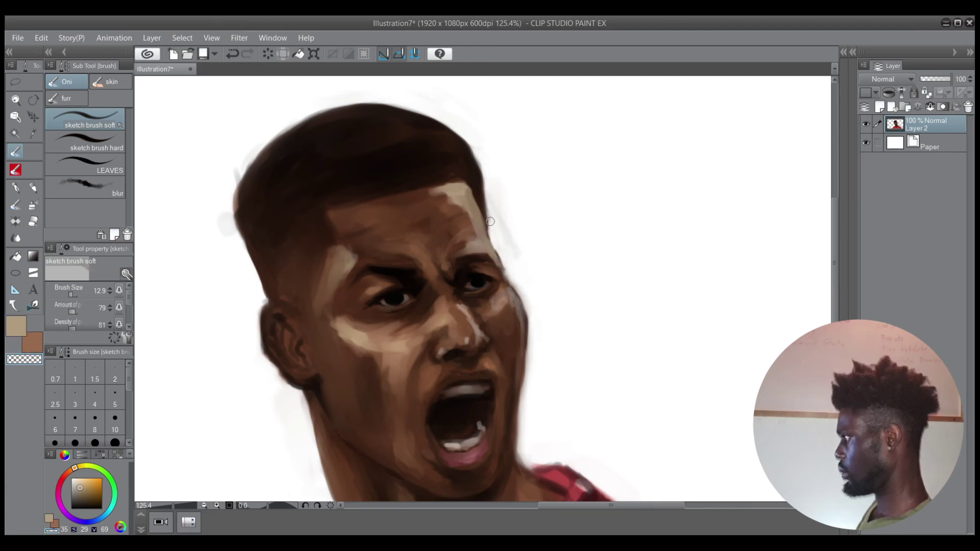
{"action": "mouse_move", "coordinate": [503, 256]}
{"action": "left_mouse_down"}
{"action": "mouse_move", "coordinate": [494, 244]}
{"action": "mouse_move", "coordinate": [532, 319]}
{"action": "left_mouse_up"}
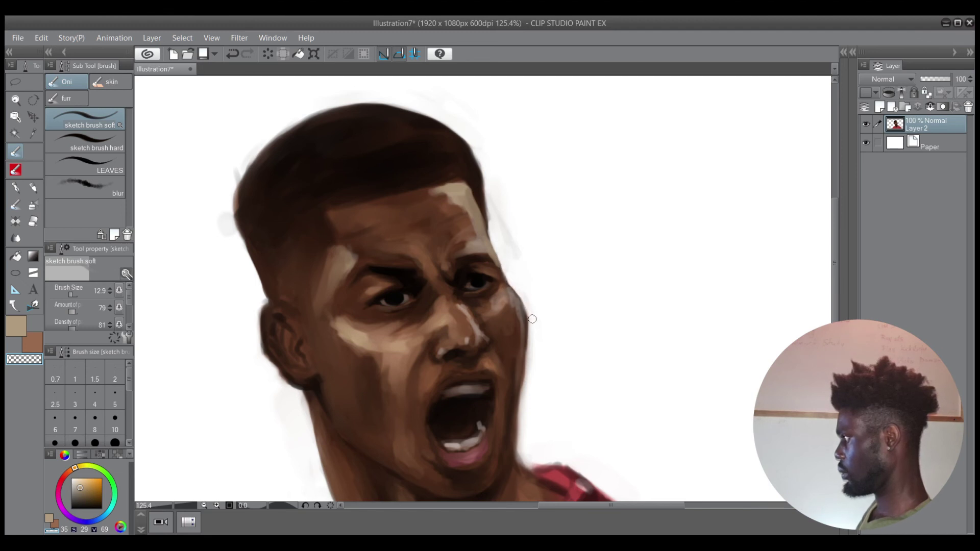
Paint a curved beige highlight (H 35, S 29, V 69) beneath the far eye at brush size 12.9
{"action": "key", "text": "c"}
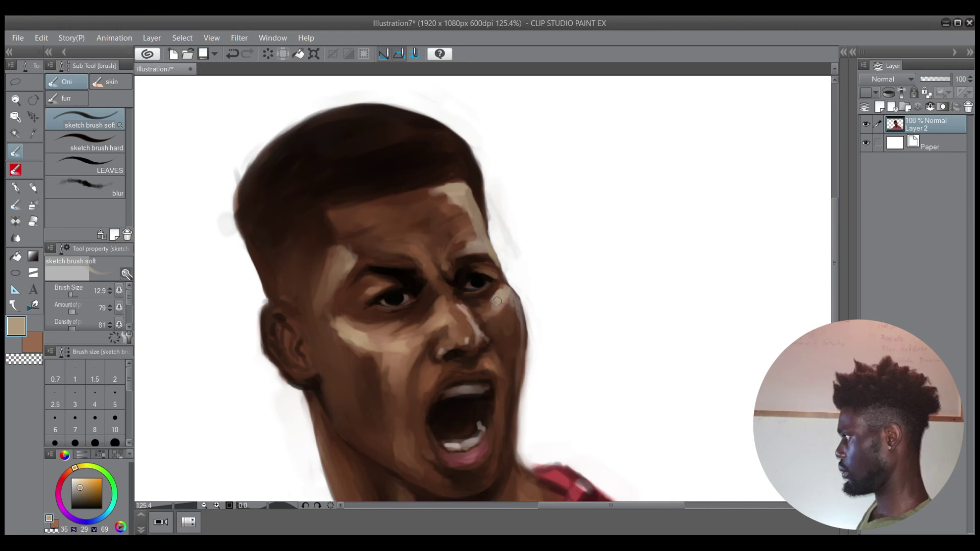
{"action": "mouse_move", "coordinate": [504, 294]}
{"action": "left_mouse_down"}
{"action": "mouse_move", "coordinate": [498, 305]}
{"action": "mouse_move", "coordinate": [506, 306]}
{"action": "mouse_move", "coordinate": [489, 313]}
{"action": "left_mouse_up"}
{"action": "left_click_drag", "start_coordinate": [508, 295], "coordinate": [517, 310]}
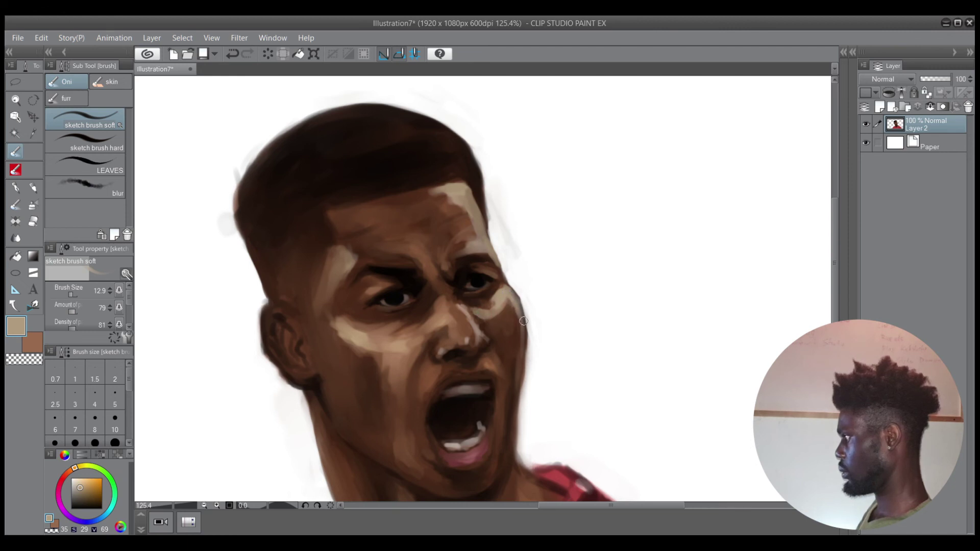
Shade the far cheek and soften its highlight with sampled brown (H 22, S 60, V 36) at brush size 24.2
{"action": "key", "text": "x"}
{"action": "left_click", "coordinate": [510, 312], "text": "alt"}
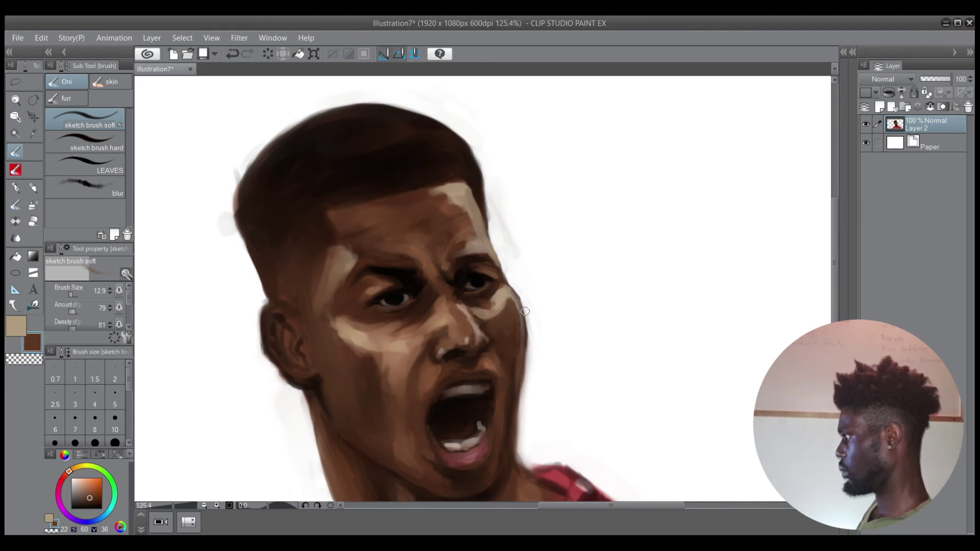
{"action": "left_click_drag", "start_coordinate": [500, 330], "coordinate": [517, 327], "text": "ctrl+alt"}
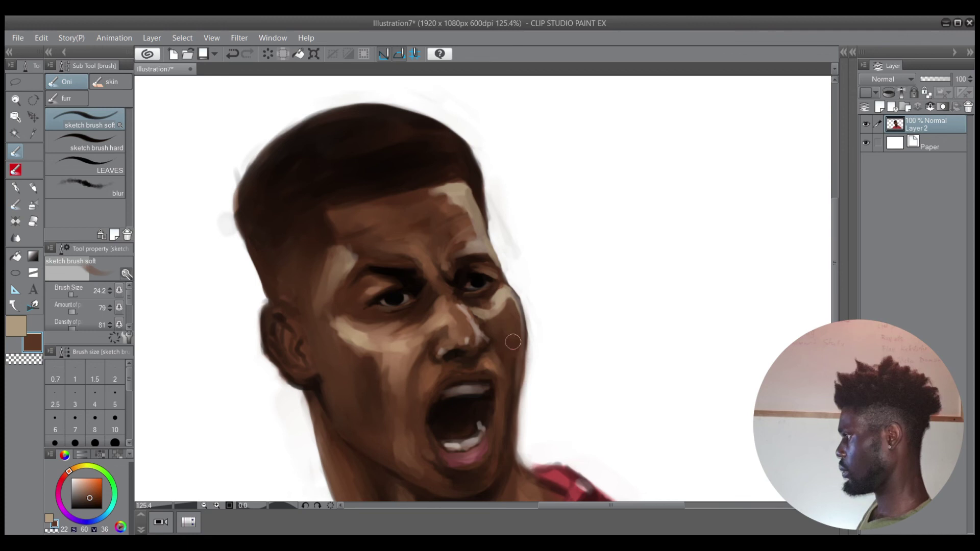
{"action": "scroll", "coordinate": [531, 335], "scroll_direction": "down", "scroll_amount": 5}
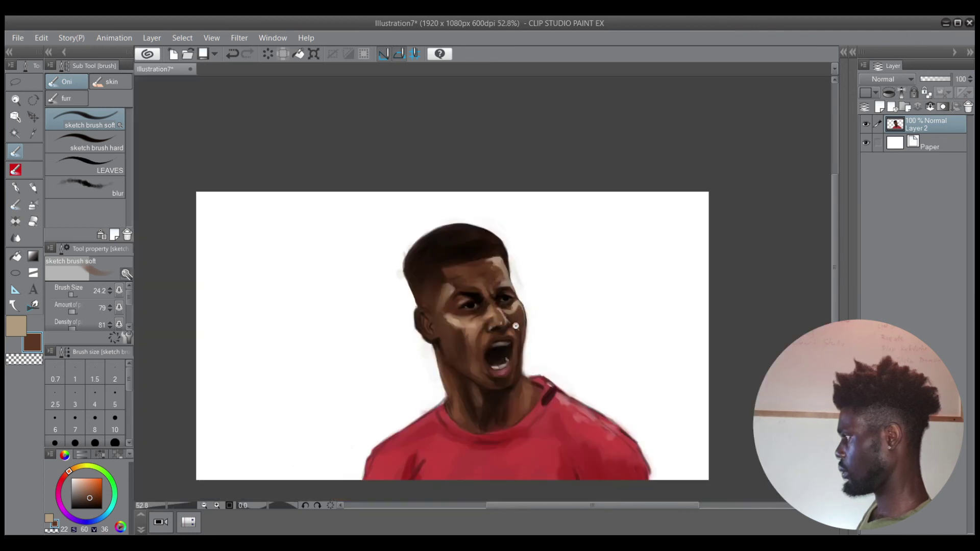
{"action": "scroll", "coordinate": [526, 325], "scroll_direction": "up", "scroll_amount": 5}
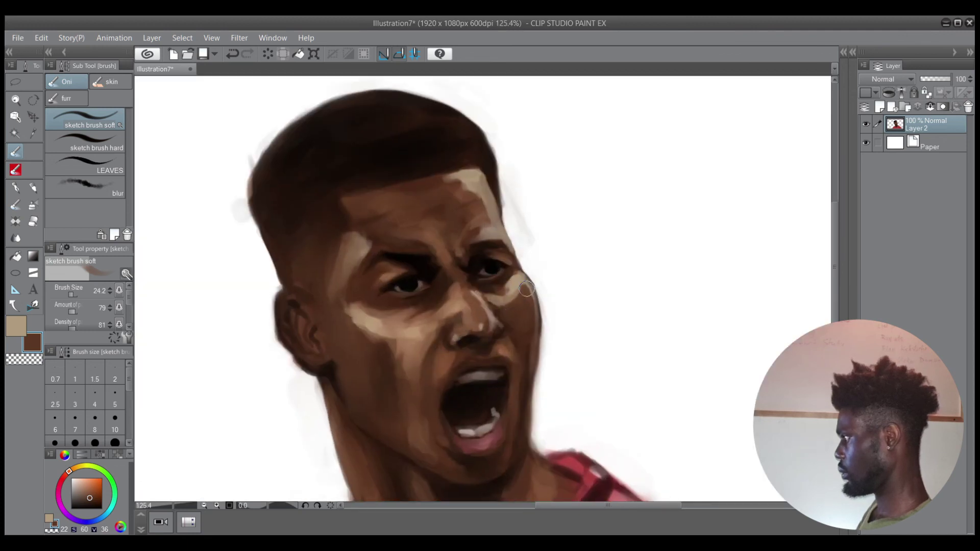
{"action": "mouse_move", "coordinate": [528, 288]}
{"action": "left_mouse_down"}
{"action": "mouse_move", "coordinate": [500, 305]}
{"action": "mouse_move", "coordinate": [517, 290]}
{"action": "mouse_move", "coordinate": [491, 290]}
{"action": "mouse_move", "coordinate": [517, 288]}
{"action": "left_mouse_up"}
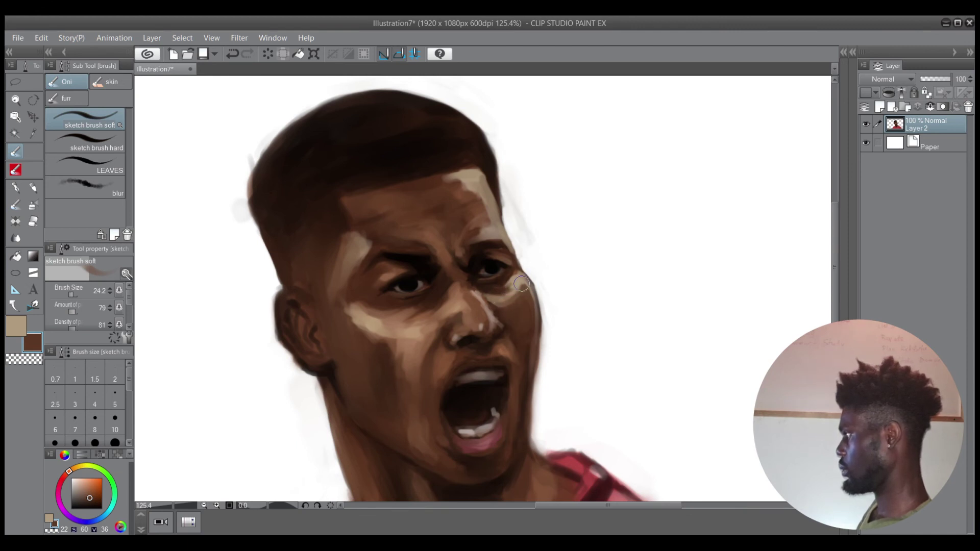
{"action": "scroll", "coordinate": [521, 283], "scroll_direction": "down", "scroll_amount": 5}
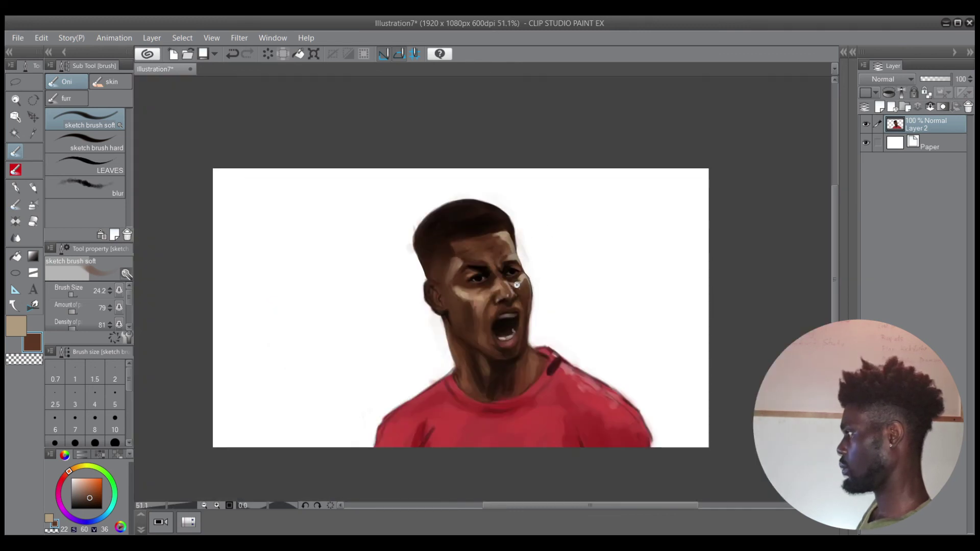
Refine the far cheek below its highlight with sampled dark brown (H 21, S 62, V 25) at brush size 24.2
{"action": "scroll", "coordinate": [525, 282], "scroll_direction": "up", "scroll_amount": 3}
{"action": "scroll", "coordinate": [513, 297], "scroll_direction": "up", "scroll_amount": 2}
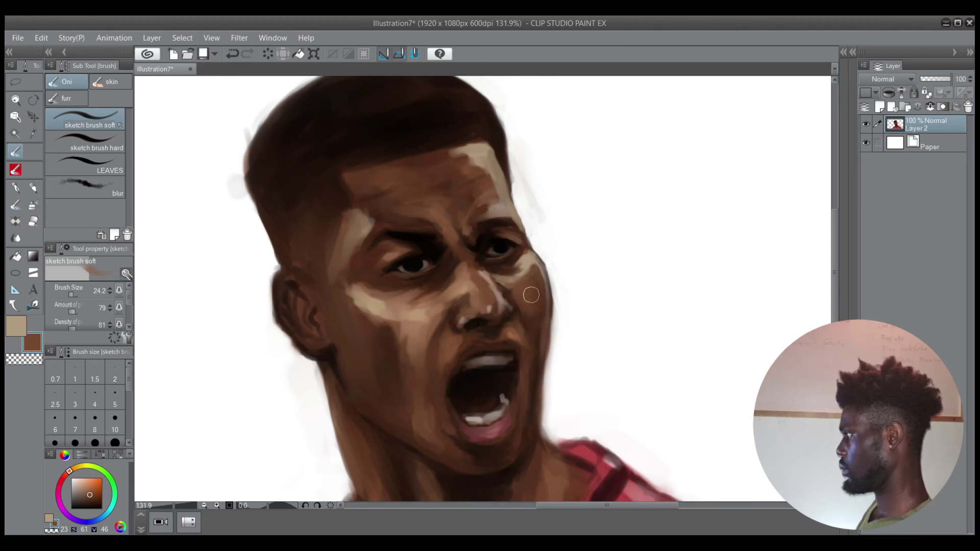
{"action": "left_click", "coordinate": [543, 328], "text": "alt"}
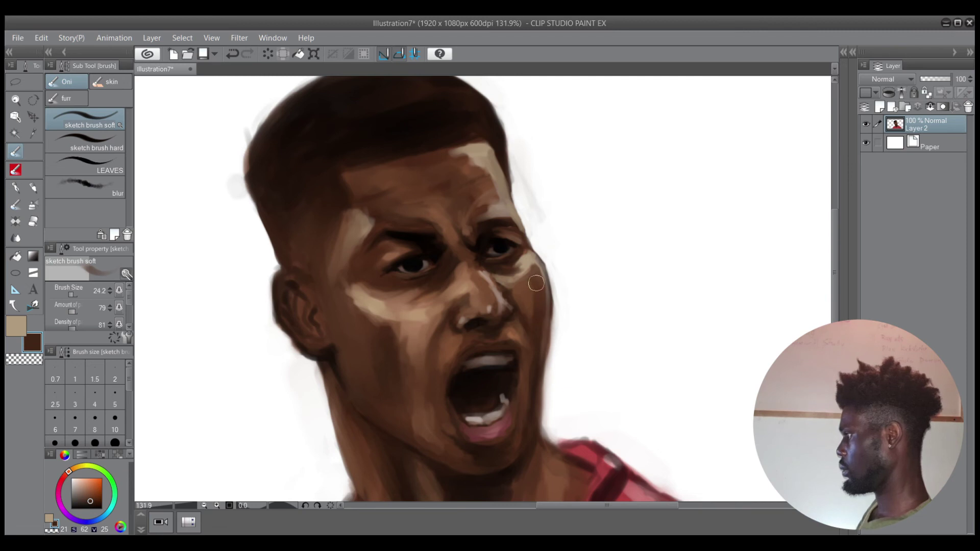
{"action": "scroll", "coordinate": [557, 288], "scroll_direction": "down", "scroll_amount": 3}
{"action": "scroll", "coordinate": [551, 288], "scroll_direction": "up", "scroll_amount": 3}
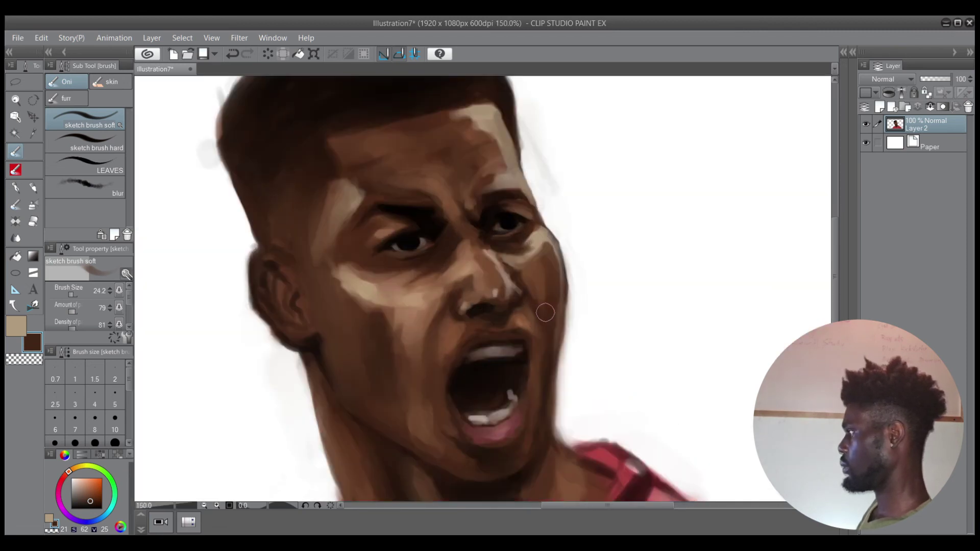
Try a stroke down the far cheek beside the mouth with a sampled colour, and undo it
{"action": "left_click", "coordinate": [555, 303], "text": "alt"}
{"action": "mouse_move", "coordinate": [552, 352]}
{"action": "left_mouse_down"}
{"action": "mouse_move", "coordinate": [549, 293]}
{"action": "mouse_move", "coordinate": [536, 326]}
{"action": "mouse_move", "coordinate": [536, 288]}
{"action": "mouse_move", "coordinate": [542, 309]}
{"action": "left_mouse_up"}
{"action": "key", "text": "ctrl+z"}
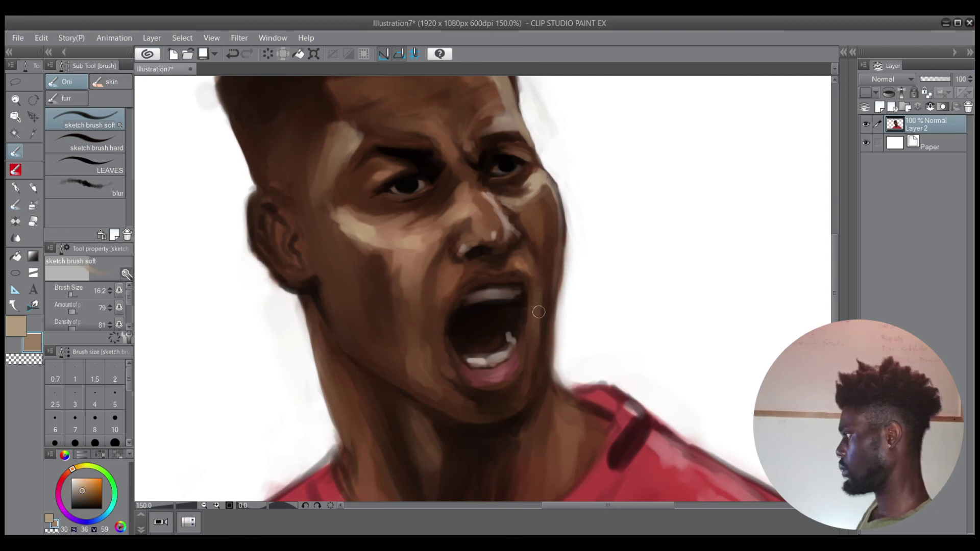
Paint a light brown highlight (H 30, S 36, V 59) from beside the mouth to the chin at brush size 11.1
{"action": "mouse_move", "coordinate": [537, 367]}
{"action": "left_mouse_down"}
{"action": "mouse_move", "coordinate": [525, 277]}
{"action": "mouse_move", "coordinate": [531, 309]}
{"action": "mouse_move", "coordinate": [521, 316]}
{"action": "mouse_move", "coordinate": [530, 296]}
{"action": "left_mouse_up"}
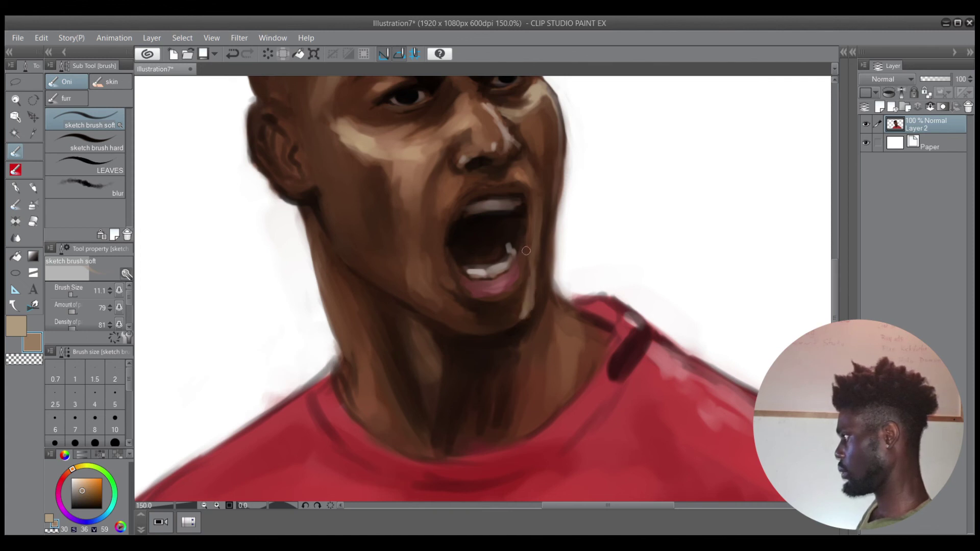
{"action": "mouse_move", "coordinate": [583, 279]}
{"action": "left_mouse_down"}
{"action": "mouse_move", "coordinate": [587, 260]}
{"action": "mouse_move", "coordinate": [547, 305]}
{"action": "mouse_move", "coordinate": [549, 275]}
{"action": "left_mouse_up"}
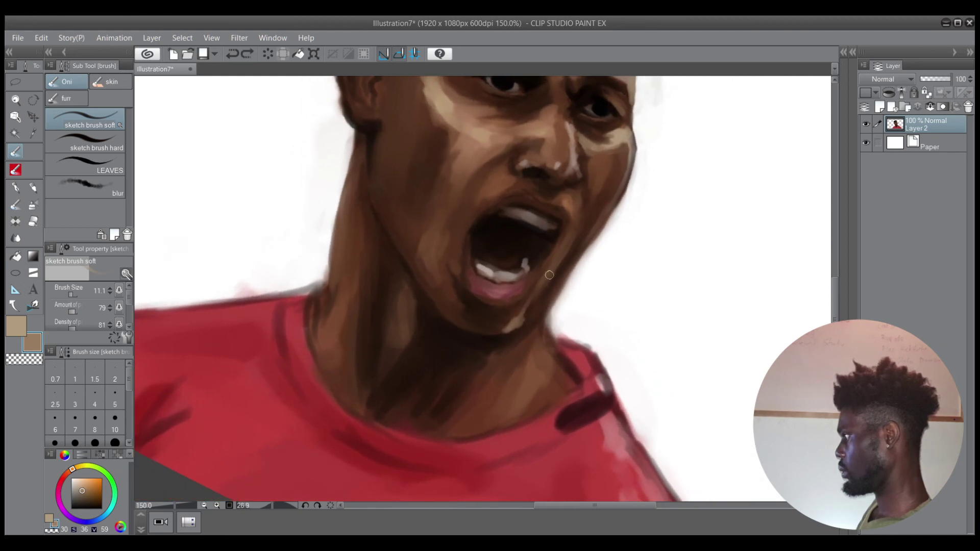
{"action": "mouse_move", "coordinate": [527, 311]}
{"action": "left_mouse_down"}
{"action": "mouse_move", "coordinate": [562, 261]}
{"action": "mouse_move", "coordinate": [570, 266]}
{"action": "left_mouse_up"}
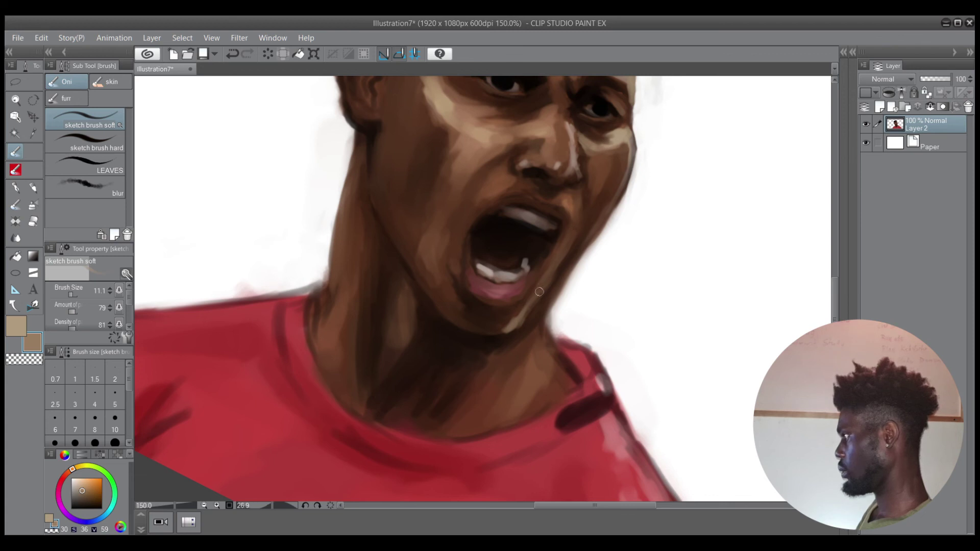
Shade beneath the lower lip with dark brown (H 21, S 65, V 20) and refine the lip with pink (H 1, S 39, V 60)
{"action": "left_click", "coordinate": [515, 308], "text": "alt"}
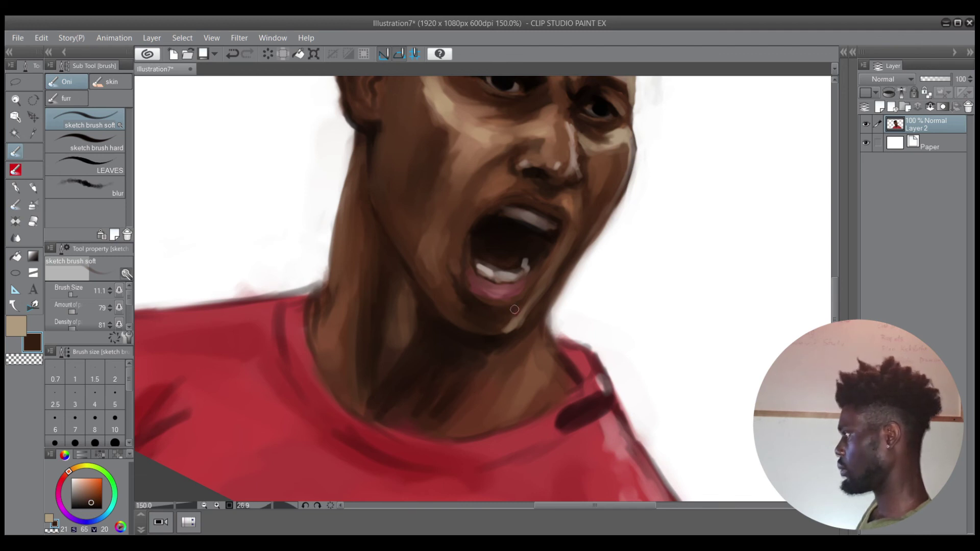
{"action": "left_click_drag", "start_coordinate": [515, 310], "coordinate": [551, 265]}
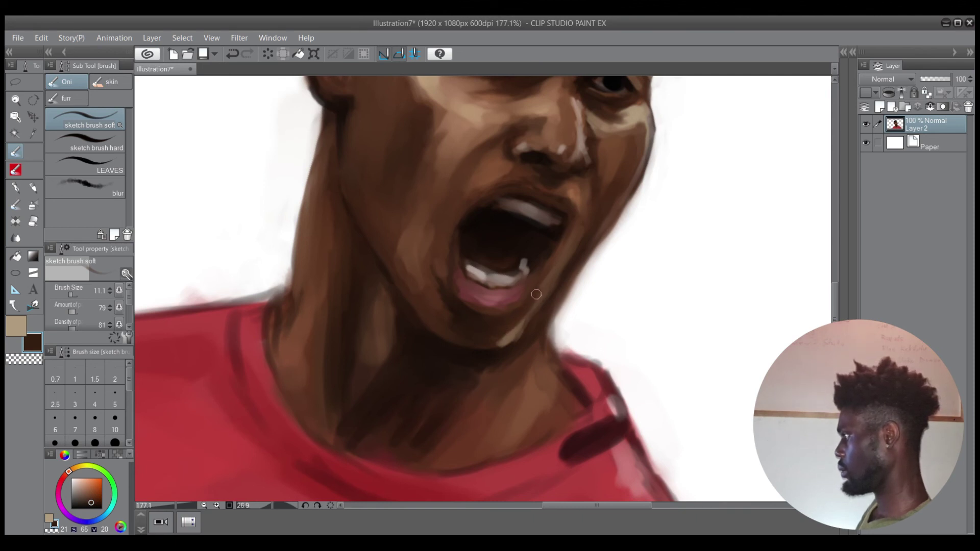
{"action": "left_click", "coordinate": [501, 294], "text": "alt"}
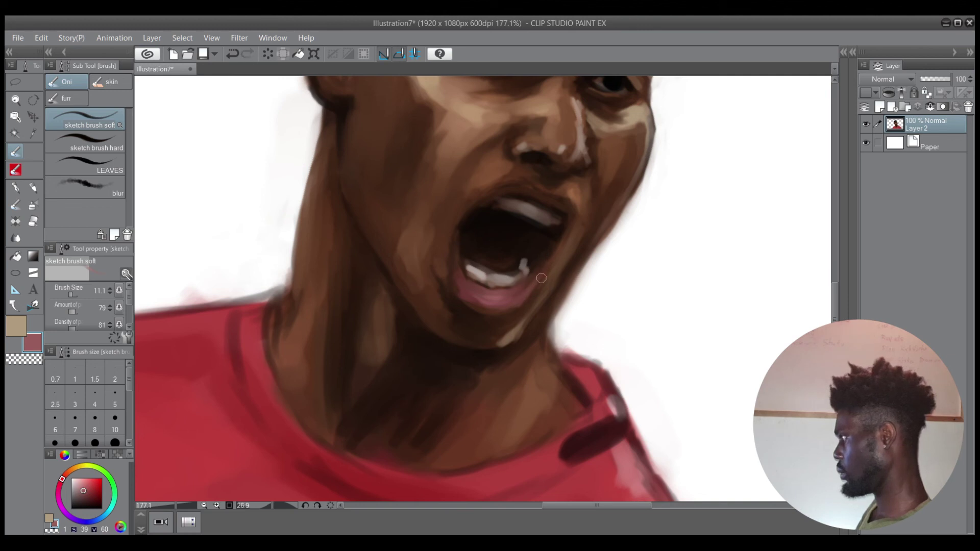
{"action": "mouse_move", "coordinate": [519, 294]}
{"action": "left_mouse_down"}
{"action": "mouse_move", "coordinate": [549, 260]}
{"action": "mouse_move", "coordinate": [525, 276]}
{"action": "mouse_move", "coordinate": [475, 278]}
{"action": "mouse_move", "coordinate": [505, 306]}
{"action": "left_mouse_up"}
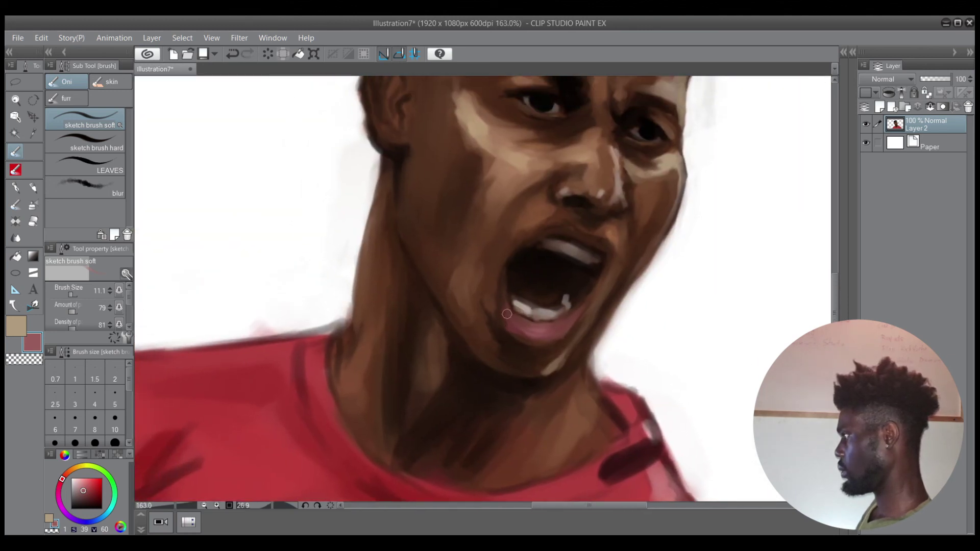
Add small highlights to the lower lip with sampled white at brush size 8.5
{"action": "scroll", "coordinate": [516, 265], "scroll_direction": "down", "scroll_amount": 3}
{"action": "key", "text": "ctrl+at"}
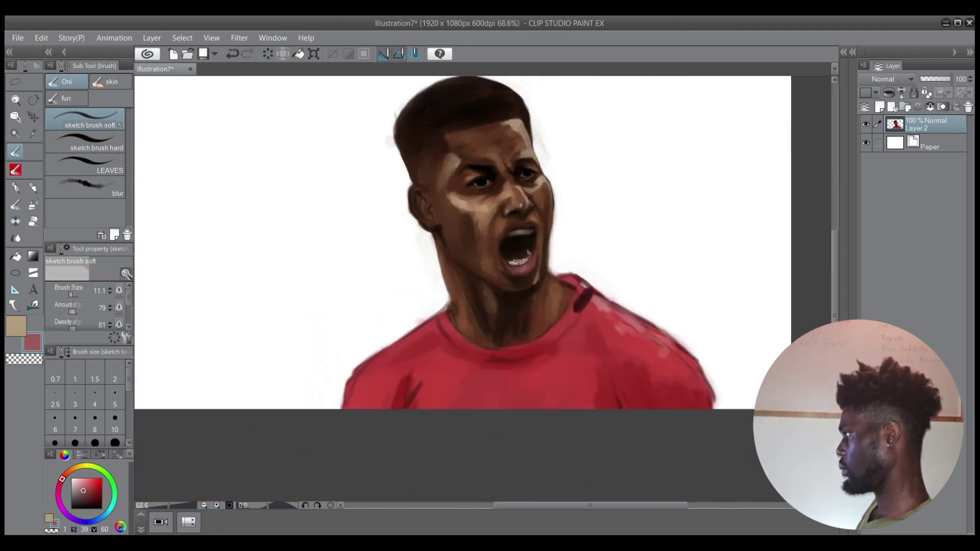
{"action": "scroll", "coordinate": [555, 242], "scroll_direction": "down", "scroll_amount": 2}
{"action": "left_click_drag", "start_coordinate": [588, 232], "coordinate": [578, 259]}
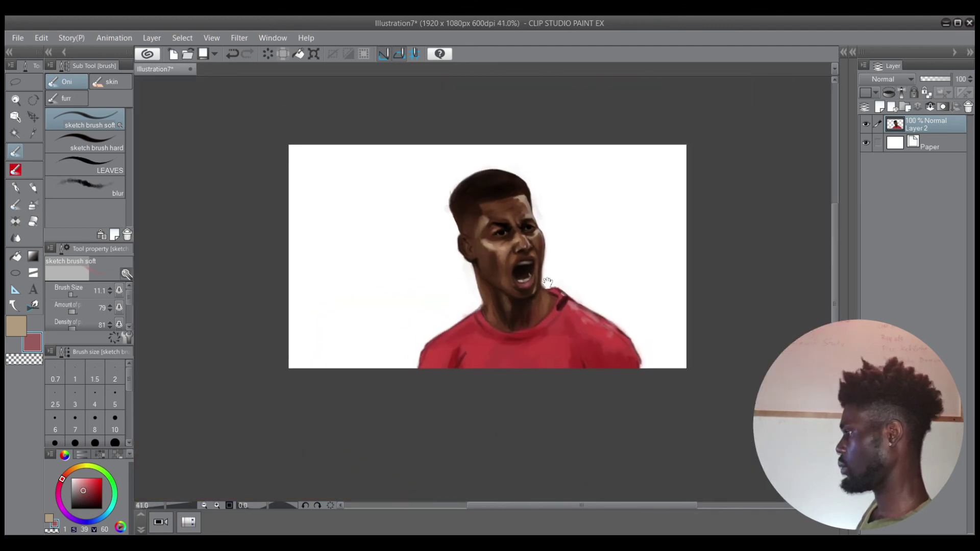
{"action": "left_click", "coordinate": [590, 250], "text": "alt"}
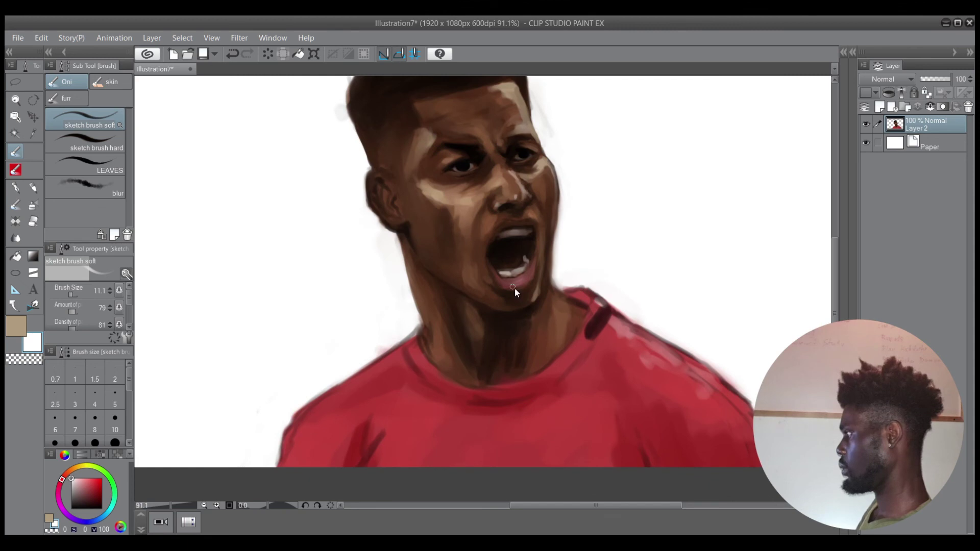
{"action": "key", "text": "bracketleft"}
{"action": "key", "text": "bracketleft"}
{"action": "key", "text": "bracketleft"}
{"action": "scroll", "coordinate": [515, 288], "scroll_direction": "up", "scroll_amount": 3}
{"action": "key", "text": "bracketright"}
{"action": "key", "text": "bracketright"}
{"action": "key", "text": "bracketright"}
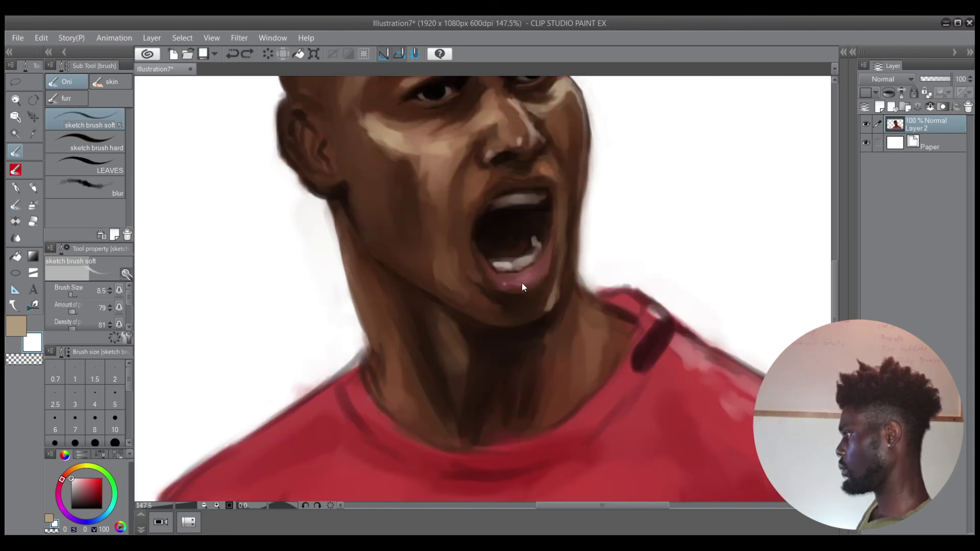
{"action": "left_click", "coordinate": [508, 281]}
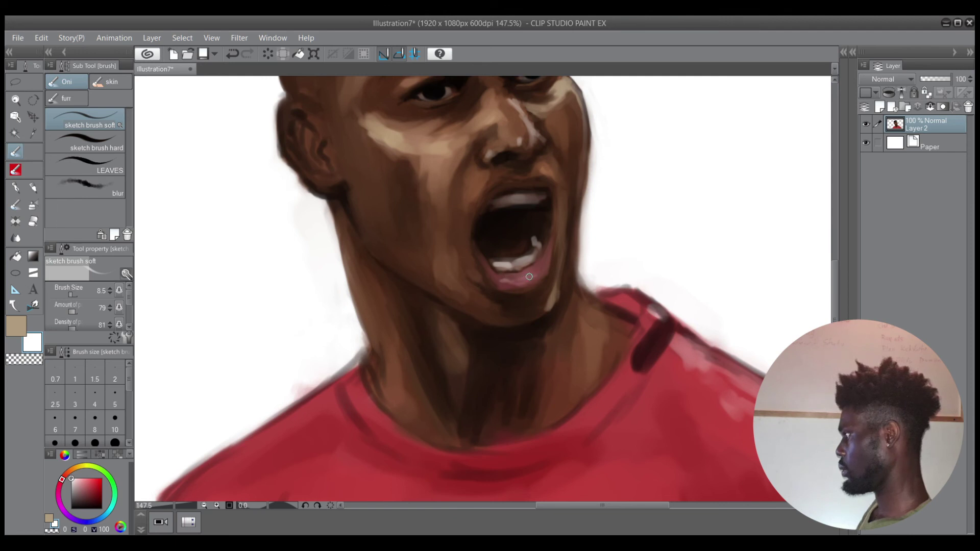
Paint a tan highlight (H 33, S 36, V 71) between the nostril and the near mouth corner at brush size 26.1
{"action": "scroll", "coordinate": [562, 248], "scroll_direction": "down", "scroll_amount": 5}
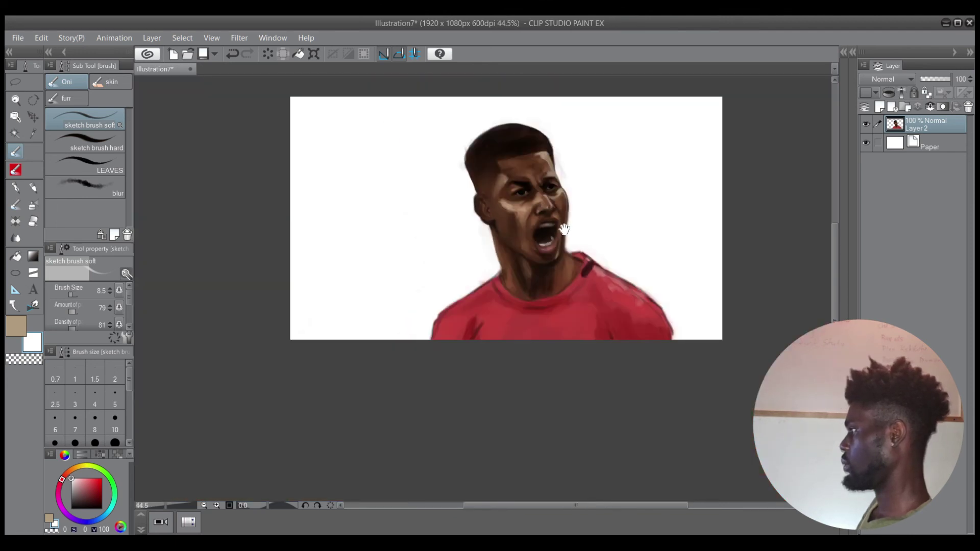
{"action": "left_click_drag", "start_coordinate": [565, 230], "coordinate": [539, 269]}
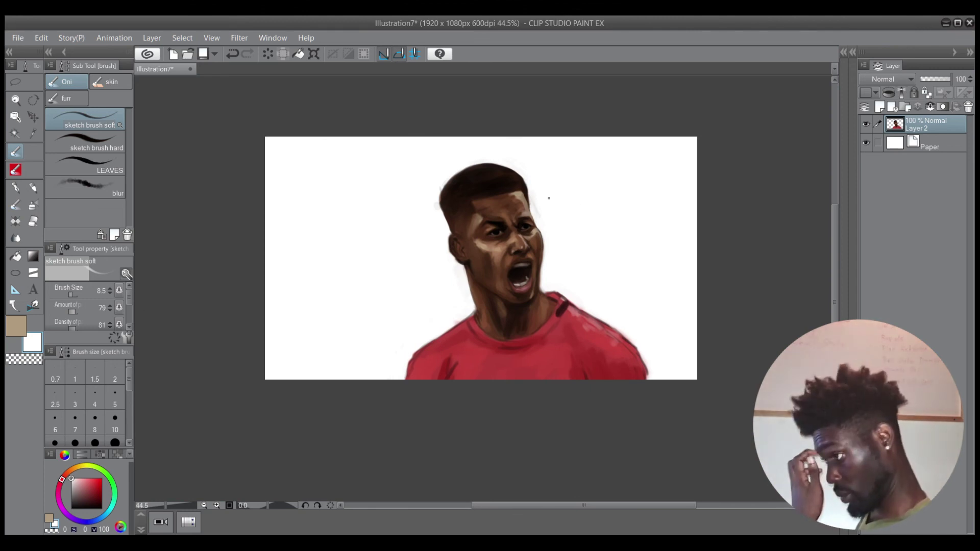
{"action": "scroll", "coordinate": [516, 254], "scroll_direction": "up", "scroll_amount": 4}
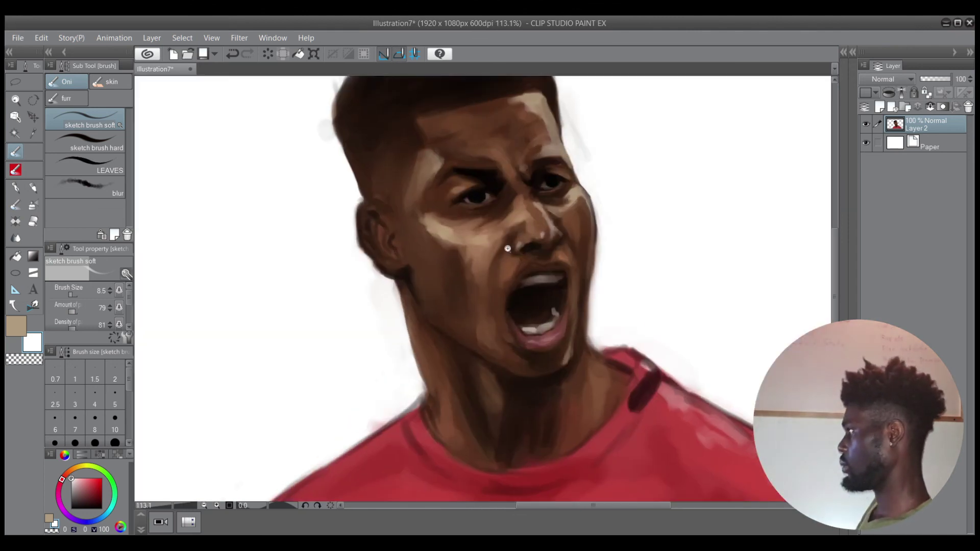
{"action": "left_click", "coordinate": [444, 231], "text": "alt"}
{"action": "mouse_move", "coordinate": [501, 271]}
{"action": "left_mouse_down"}
{"action": "mouse_move", "coordinate": [513, 269]}
{"action": "mouse_move", "coordinate": [503, 275]}
{"action": "left_mouse_up"}
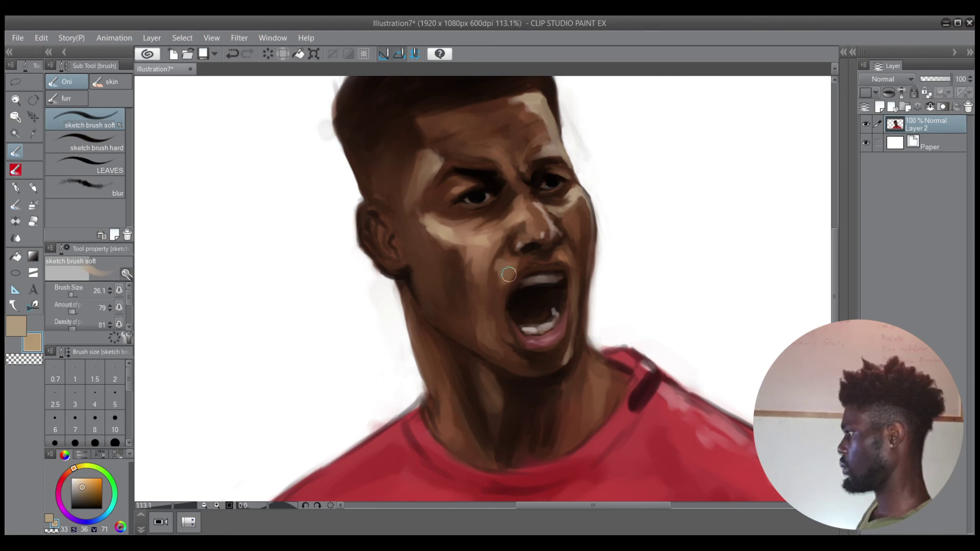
Add a sampled tan highlight (H 32, S 36, V 71) above the far mouth corner at brush size 17.6
{"action": "left_click", "coordinate": [573, 252], "text": "alt"}
{"action": "left_click", "coordinate": [574, 251], "text": "alt"}
{"action": "left_click", "coordinate": [521, 246], "text": "alt"}
{"action": "left_click_drag", "start_coordinate": [587, 259], "coordinate": [567, 258], "text": "ctrl+alt"}
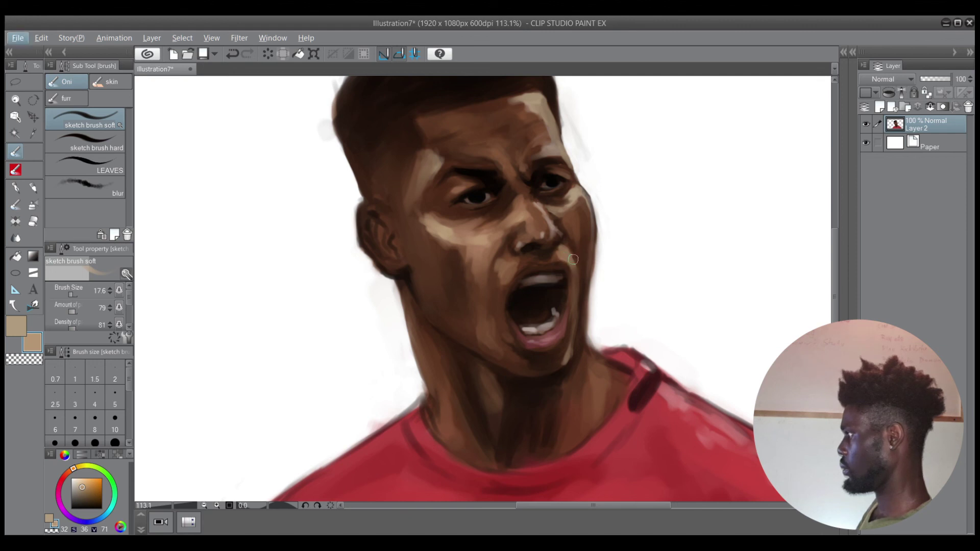
{"action": "scroll", "coordinate": [588, 247], "scroll_direction": "down", "scroll_amount": 3}
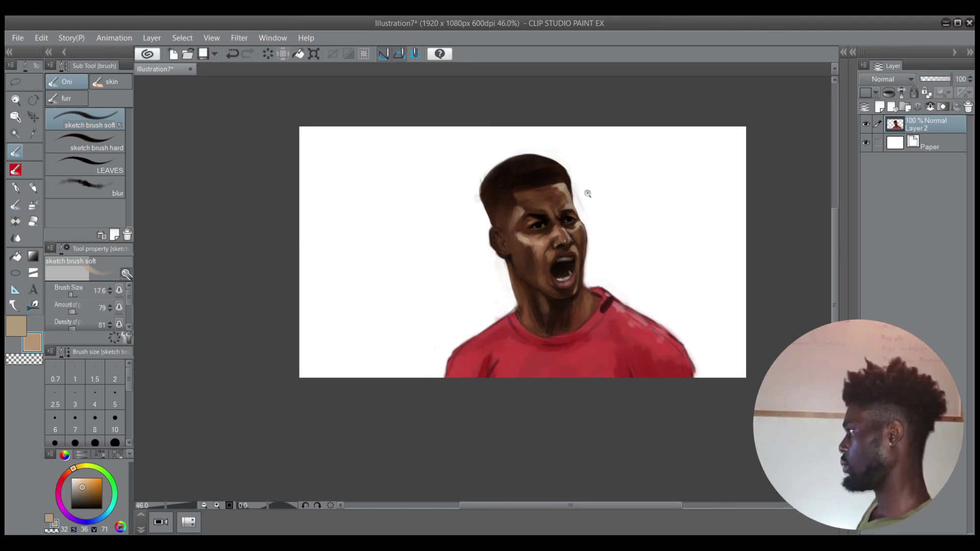
{"action": "scroll", "coordinate": [587, 194], "scroll_direction": "up", "scroll_amount": 2}
{"action": "scroll", "coordinate": [577, 228], "scroll_direction": "up", "scroll_amount": 1}
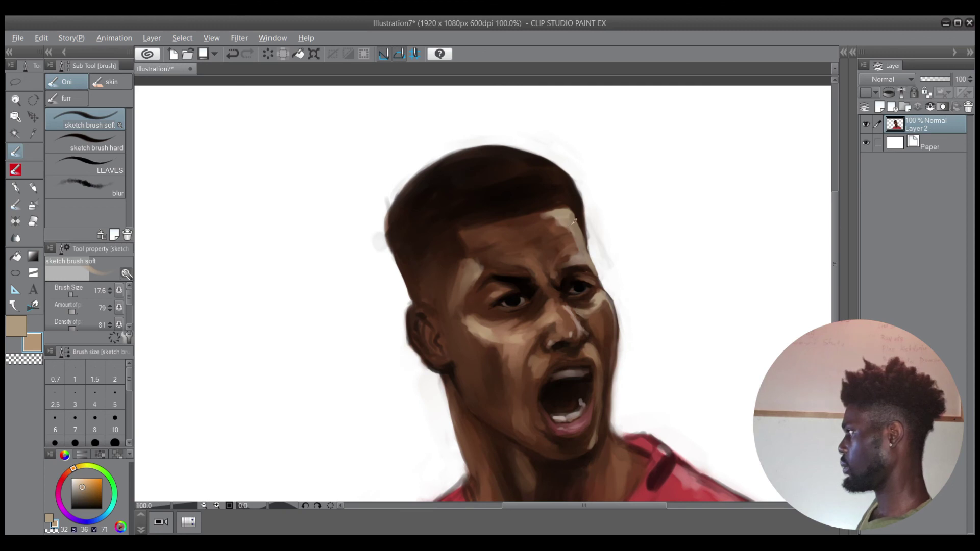
Blend sampled light brown (H 28, S 36, V 58) into the forehead highlight and central forehead at brush size 17.6
{"action": "left_click", "coordinate": [574, 221], "text": "alt"}
{"action": "left_click_drag", "start_coordinate": [572, 238], "coordinate": [575, 250]}
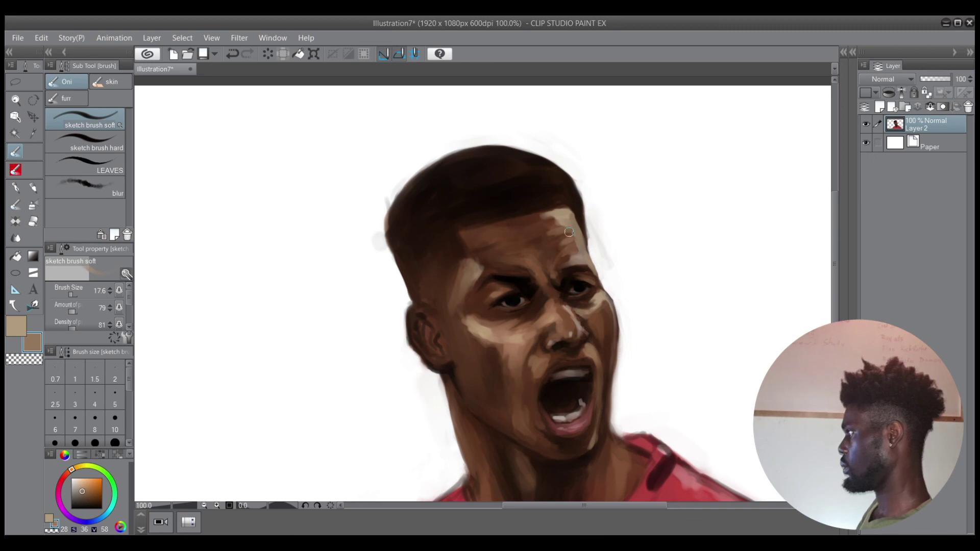
{"action": "scroll", "coordinate": [577, 251], "scroll_direction": "down", "scroll_amount": 7}
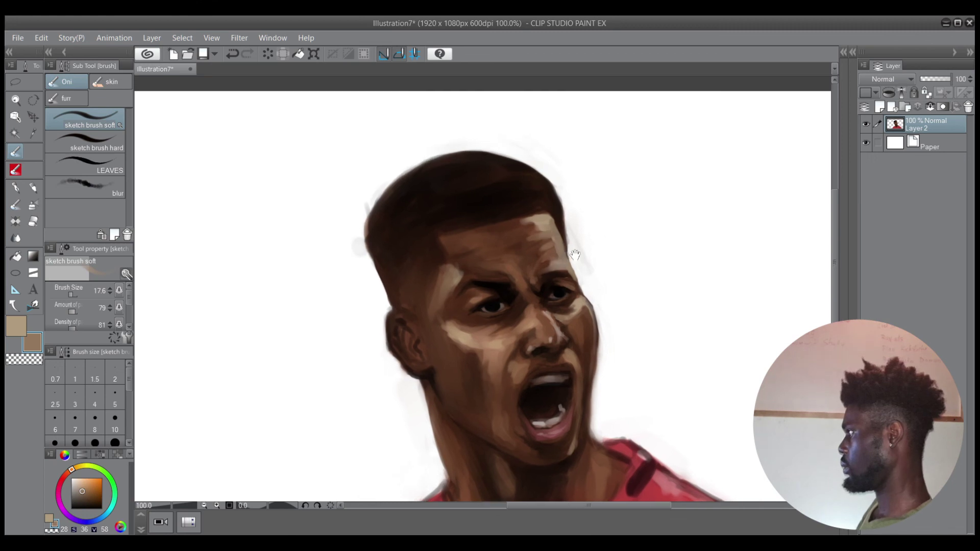
{"action": "scroll", "coordinate": [562, 249], "scroll_direction": "up", "scroll_amount": 5}
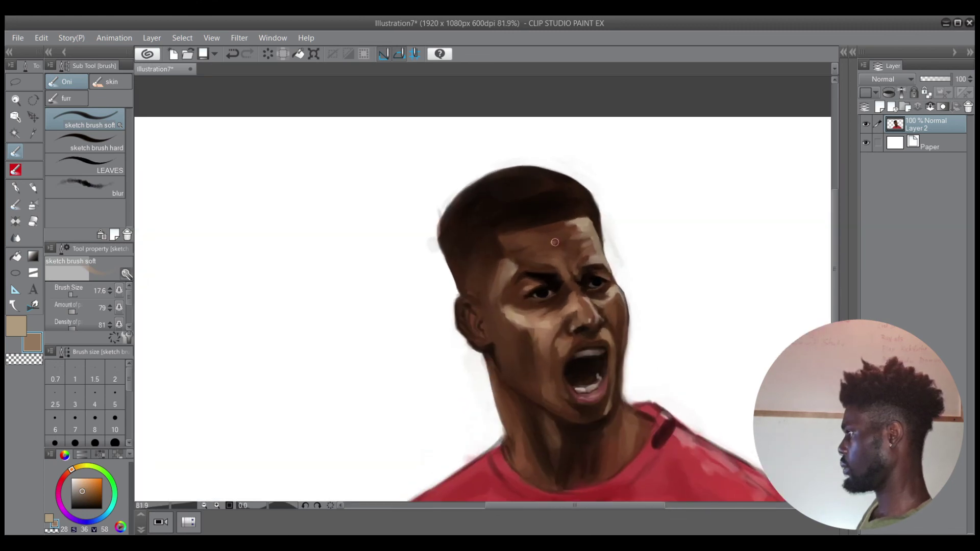
{"action": "left_click_drag", "start_coordinate": [549, 246], "coordinate": [560, 245]}
Deepen the shadows on the red shirt with dark red (H 1, S 79, V 47) at brush size 52.4
{"action": "left_click_drag", "start_coordinate": [614, 242], "coordinate": [584, 255]}
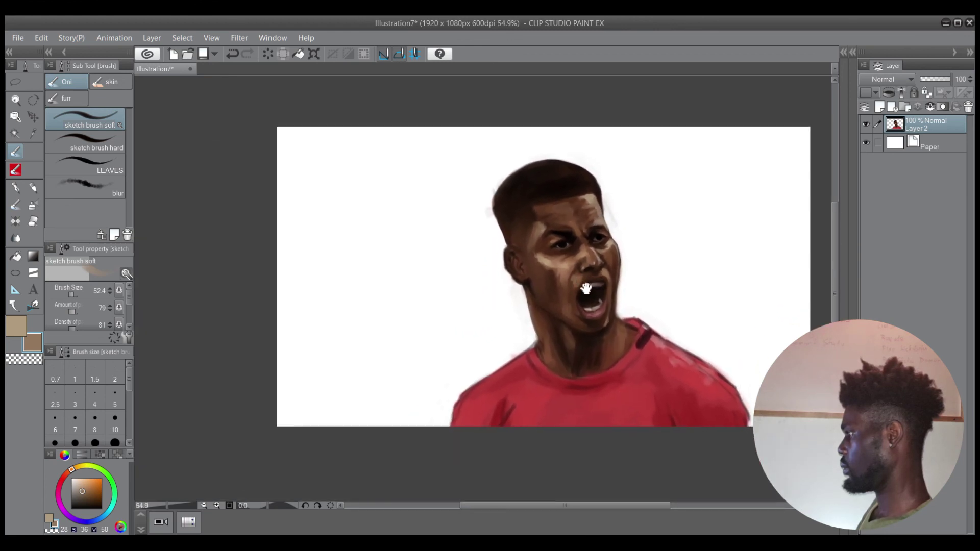
{"action": "left_click", "coordinate": [634, 396], "text": "alt"}
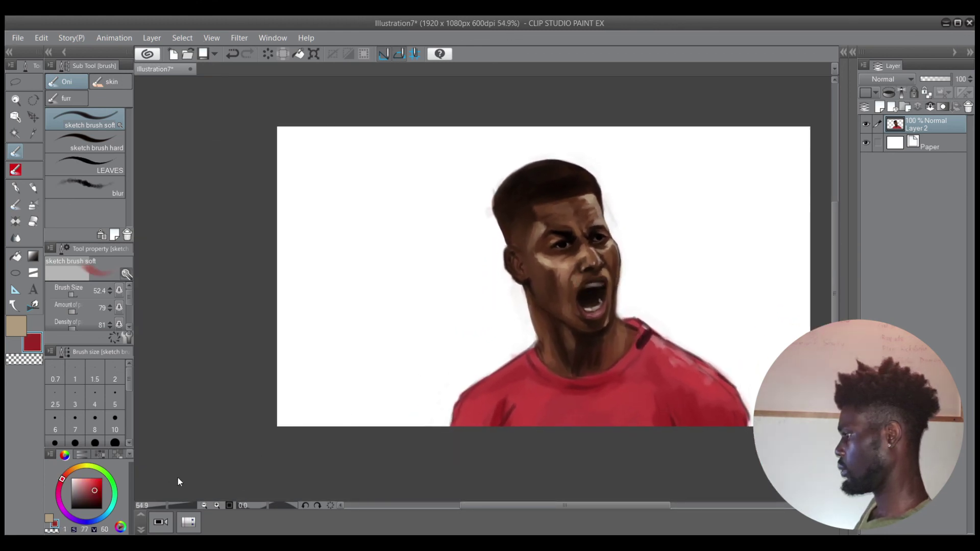
{"action": "left_click", "coordinate": [95, 495]}
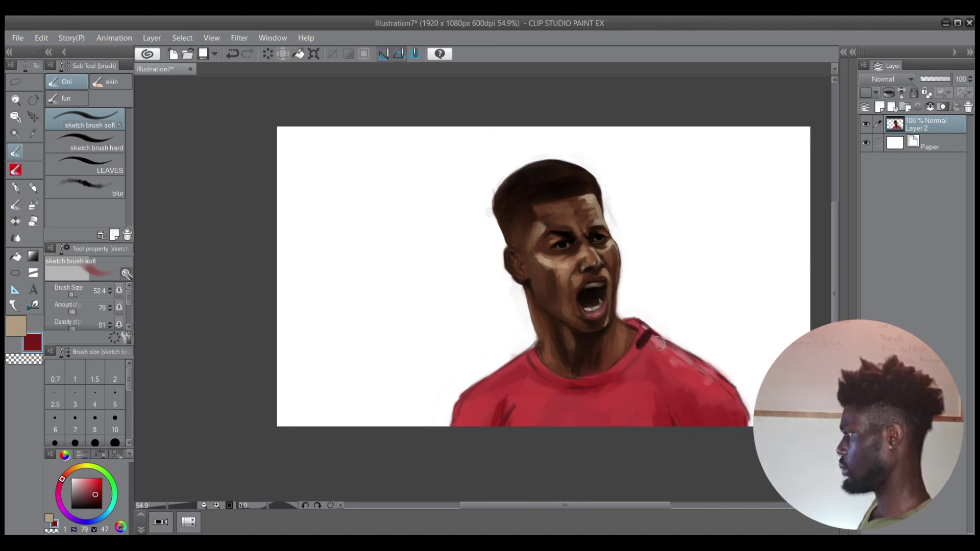
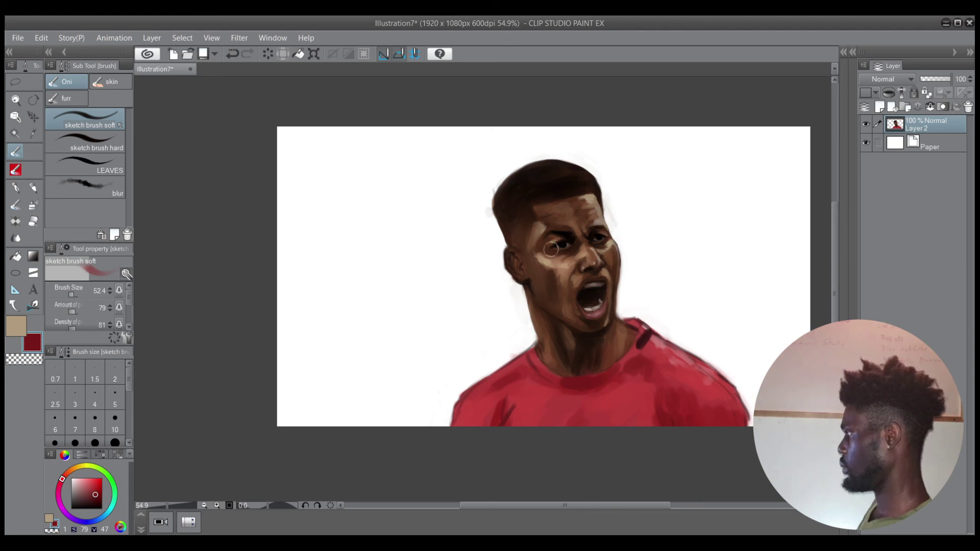
Add small white highlights to the near cheekbone, the nose bridge and the nose tip with a brush of about size 10
{"action": "left_click", "coordinate": [654, 236], "text": "alt"}
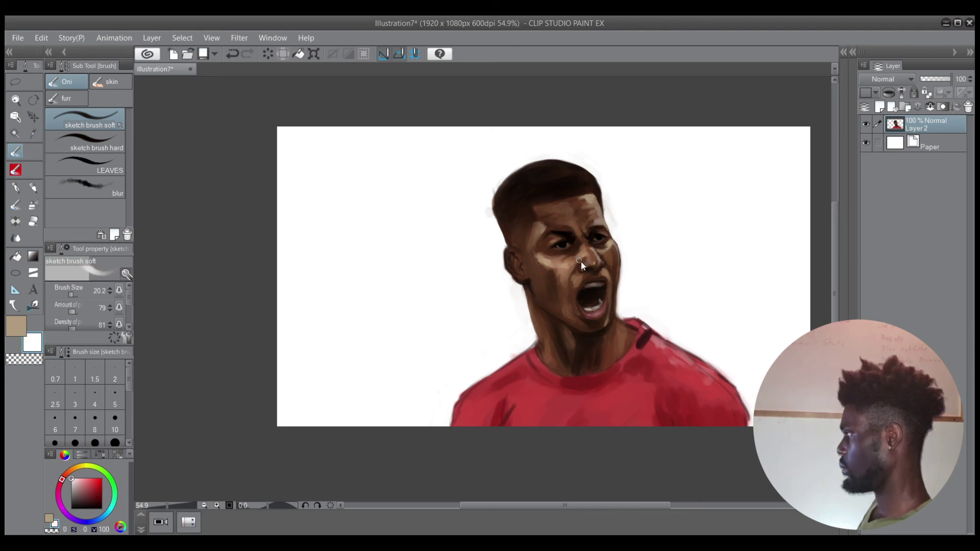
{"action": "mouse_move", "coordinate": [581, 262]}
{"action": "left_mouse_down"}
{"action": "mouse_move", "coordinate": [542, 251]}
{"action": "mouse_move", "coordinate": [566, 261]}
{"action": "mouse_move", "coordinate": [544, 262]}
{"action": "left_mouse_up"}
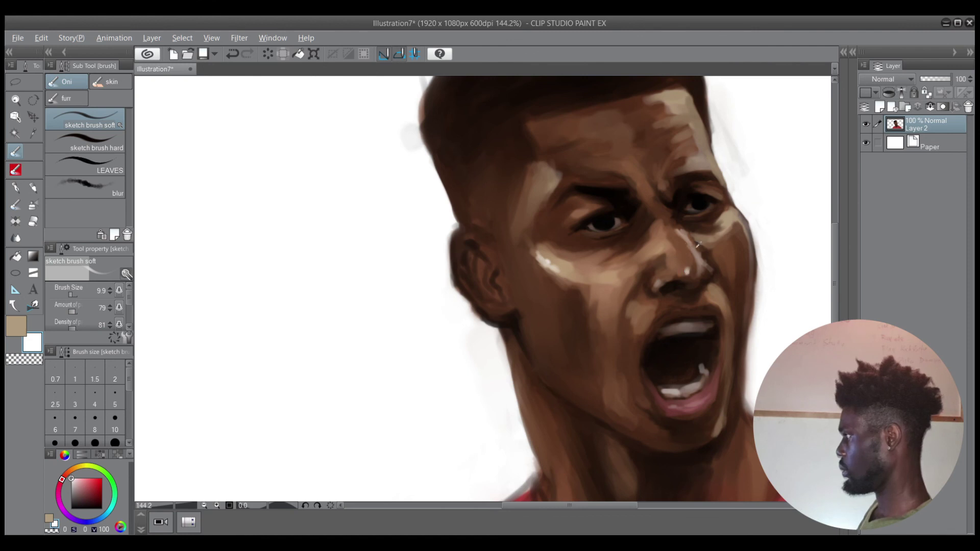
{"action": "mouse_move", "coordinate": [698, 245]}
{"action": "left_mouse_down"}
{"action": "mouse_move", "coordinate": [635, 276]}
{"action": "mouse_move", "coordinate": [641, 268]}
{"action": "mouse_move", "coordinate": [643, 292]}
{"action": "mouse_move", "coordinate": [661, 306]}
{"action": "mouse_move", "coordinate": [645, 304]}
{"action": "left_mouse_up"}
{"action": "key", "text": "ctrl+z"}
{"action": "scroll", "coordinate": [634, 281], "scroll_direction": "down", "scroll_amount": 5}
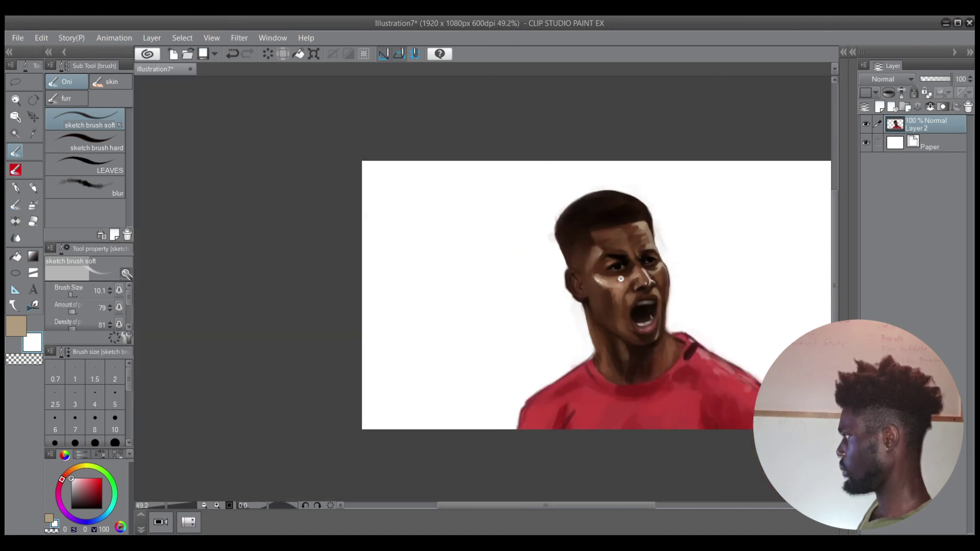
{"action": "scroll", "coordinate": [628, 278], "scroll_direction": "up", "scroll_amount": 7}
{"action": "scroll", "coordinate": [642, 266], "scroll_direction": "down", "scroll_amount": 3}
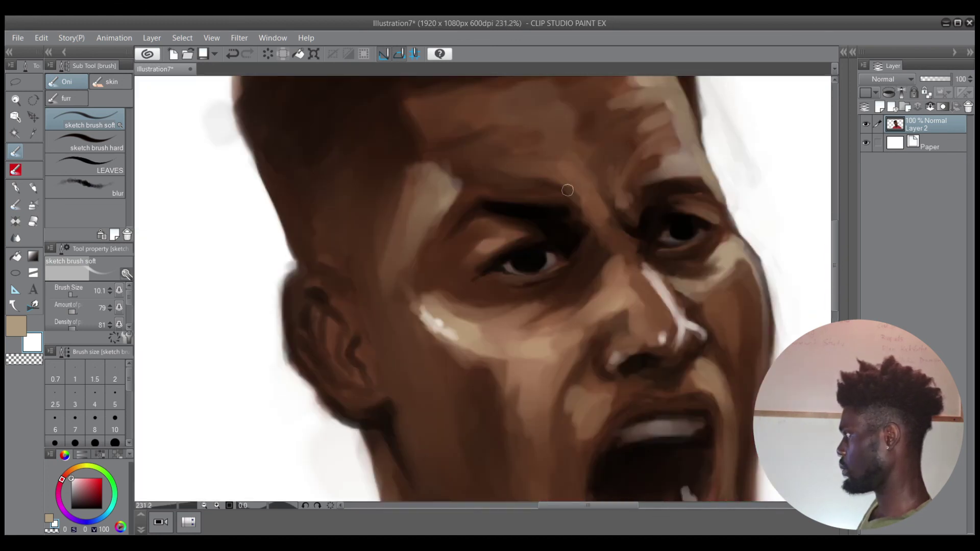
Dab white highlights onto the centre of the forehead and below the far hairline
{"action": "scroll", "coordinate": [598, 196], "scroll_direction": "down", "scroll_amount": 3}
{"action": "left_click_drag", "start_coordinate": [598, 195], "coordinate": [606, 237]}
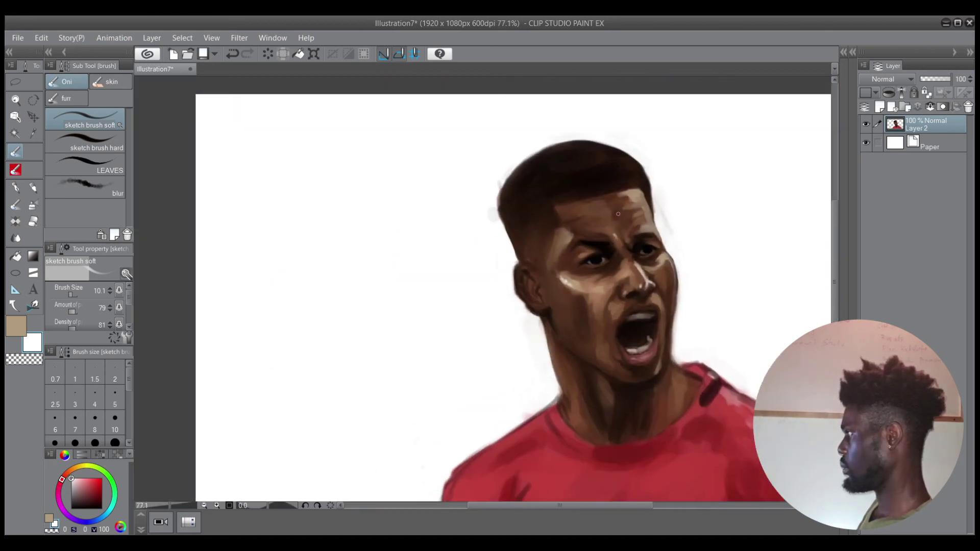
{"action": "left_click", "coordinate": [604, 210]}
{"action": "left_click", "coordinate": [598, 204]}
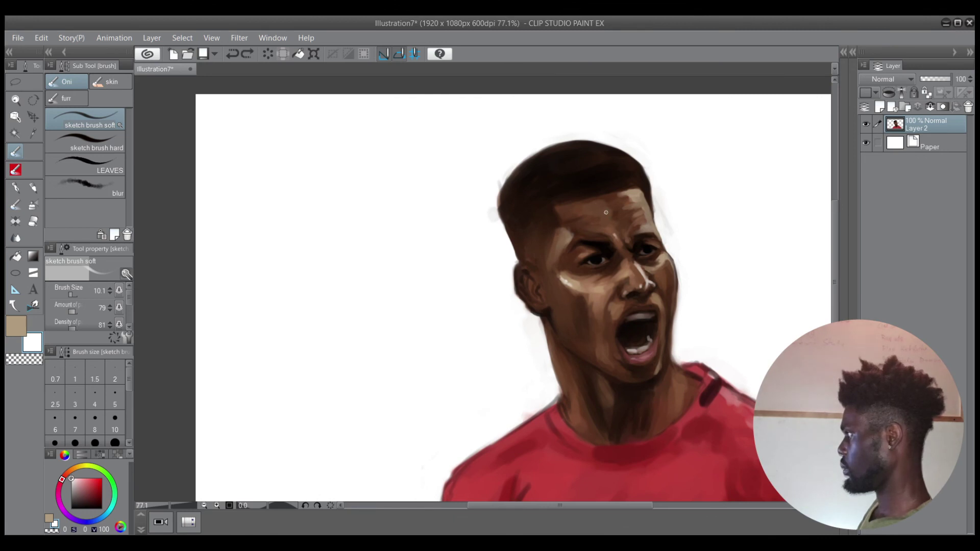
{"action": "left_click", "coordinate": [600, 208]}
{"action": "left_click_drag", "start_coordinate": [596, 210], "coordinate": [606, 212]}
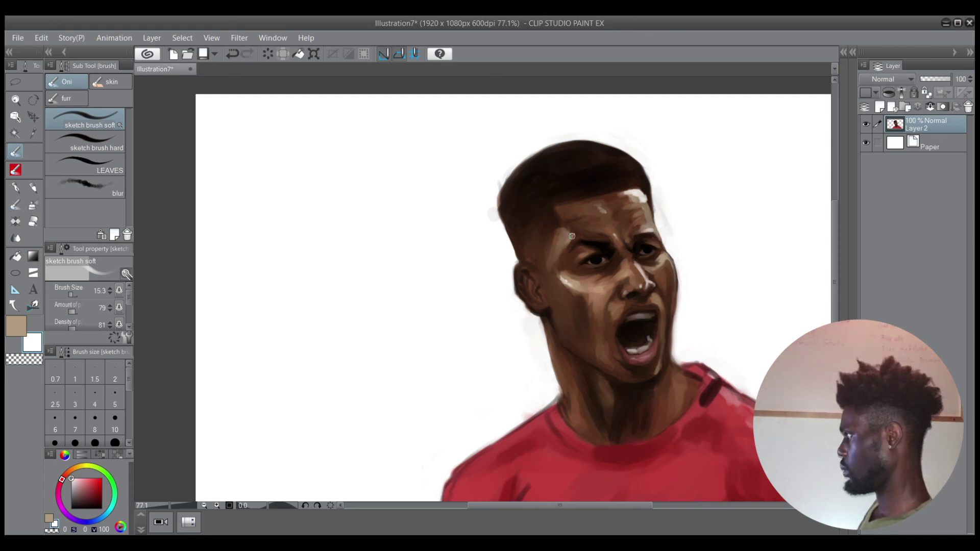
Brighten the near temple beside the eyebrow with soft white strokes, enlarging the brush to 48.3
{"action": "key", "text": "]"}
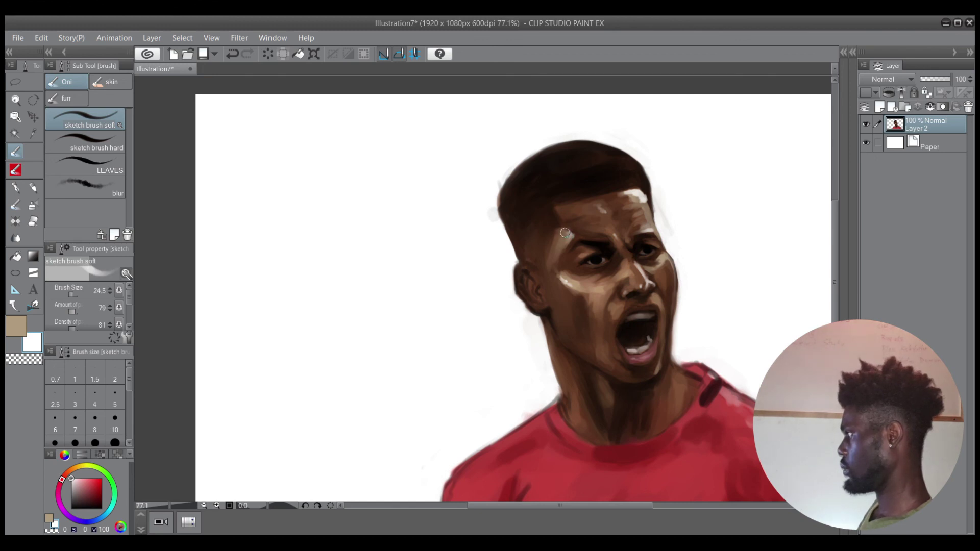
{"action": "key", "text": "bracketright"}
{"action": "key", "text": "bracketright"}
{"action": "key", "text": "bracketright"}
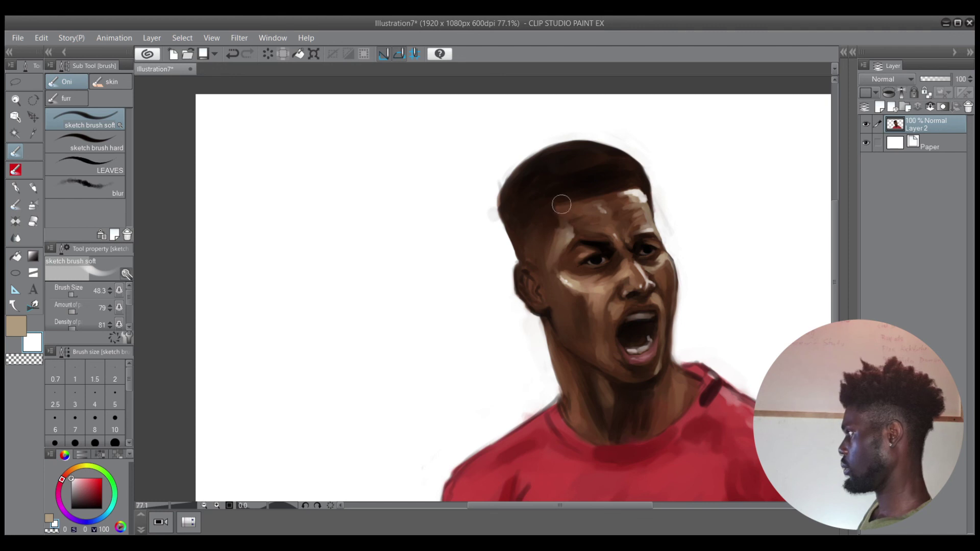
{"action": "scroll", "coordinate": [572, 232], "scroll_direction": "down", "scroll_amount": 1}
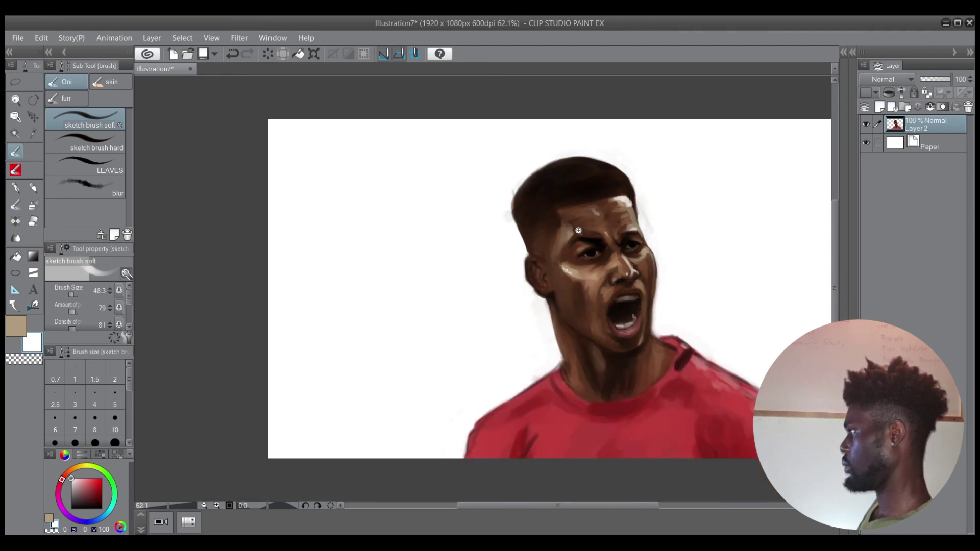
{"action": "scroll", "coordinate": [570, 235], "scroll_direction": "up", "scroll_amount": 2}
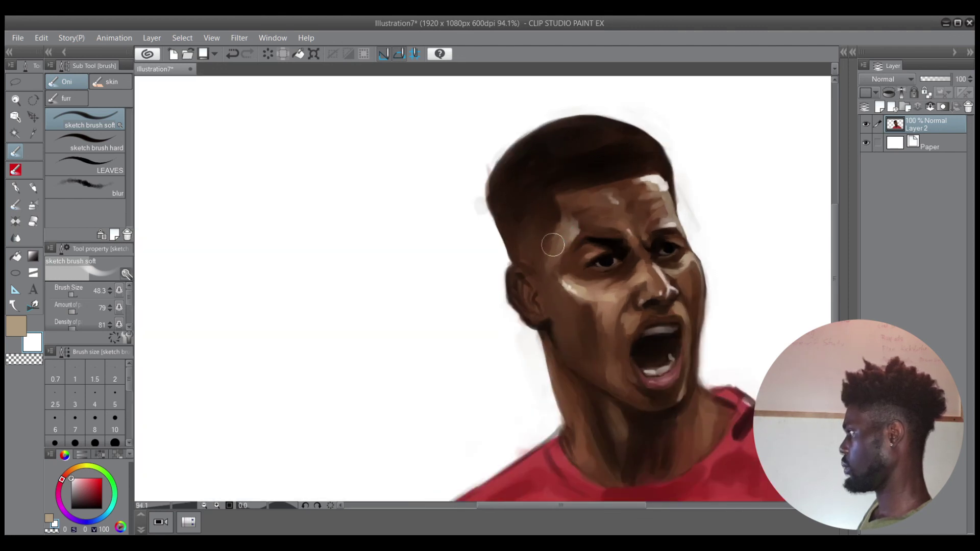
{"action": "left_click_drag", "start_coordinate": [573, 264], "coordinate": [547, 278]}
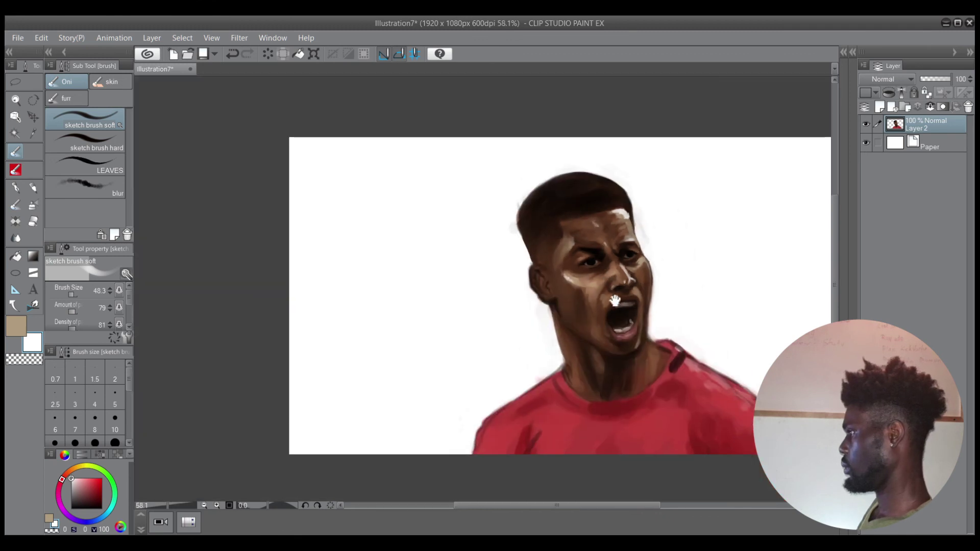
{"action": "left_click_drag", "start_coordinate": [629, 317], "coordinate": [608, 316]}
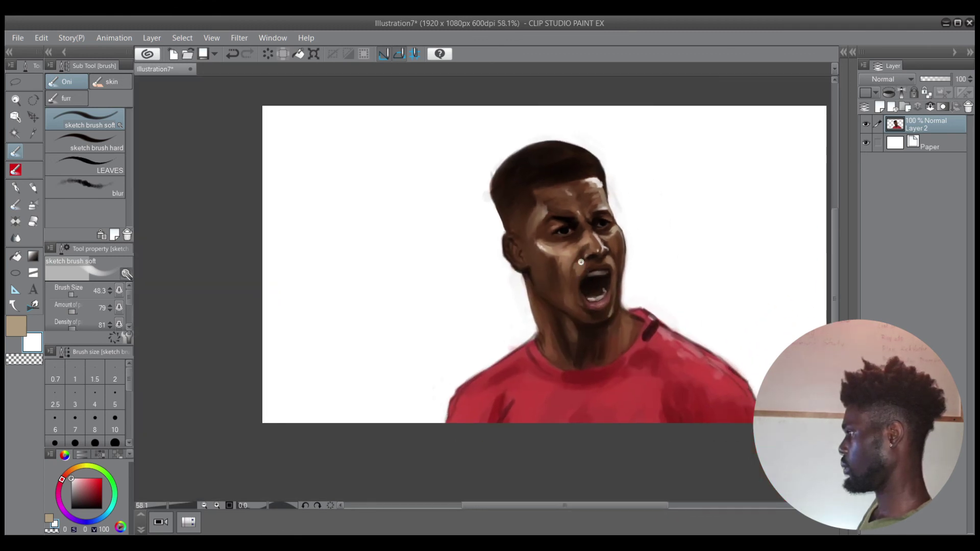
Add white highlights to the skin above both mouth corners, reducing the brush size from 24.6 to 11.5
{"action": "scroll", "coordinate": [593, 276], "scroll_direction": "up", "scroll_amount": 3}
{"action": "key", "text": "bracketleft"}
{"action": "key", "text": "bracketleft"}
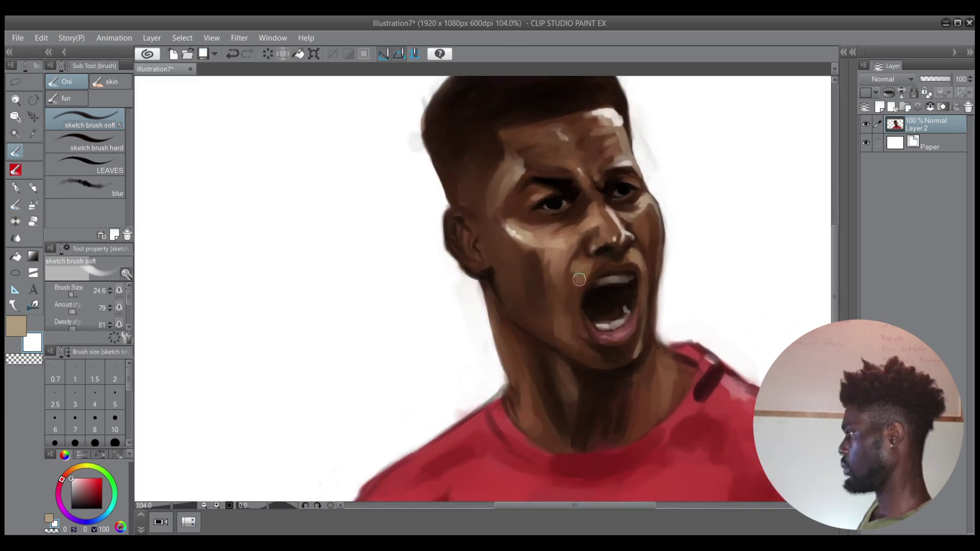
{"action": "left_click_drag", "start_coordinate": [581, 279], "coordinate": [578, 278]}
{"action": "key", "text": "bracketleft"}
{"action": "key", "text": "bracketleft"}
{"action": "key", "text": "bracketleft"}
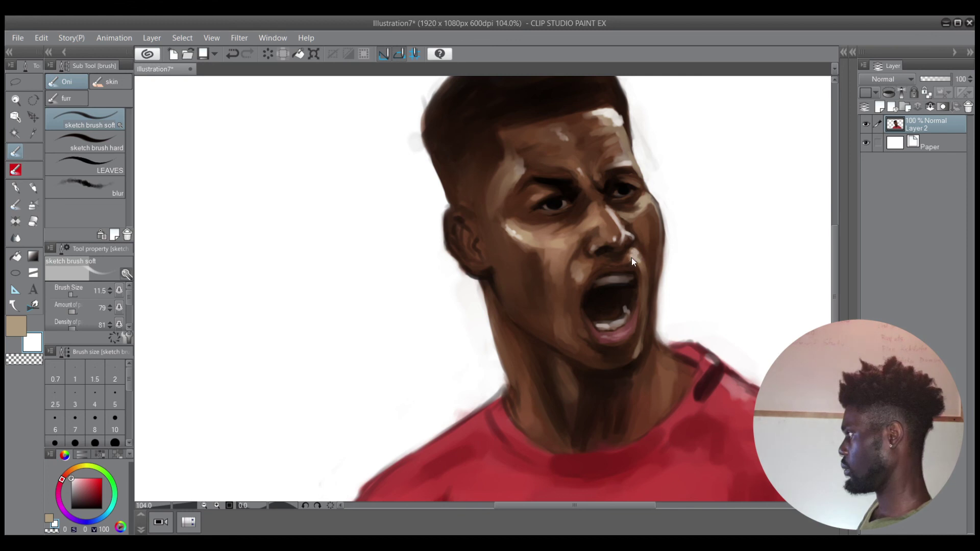
{"action": "key", "text": "bracketright"}
{"action": "key", "text": "bracketright"}
{"action": "scroll", "coordinate": [640, 263], "scroll_direction": "down", "scroll_amount": 5}
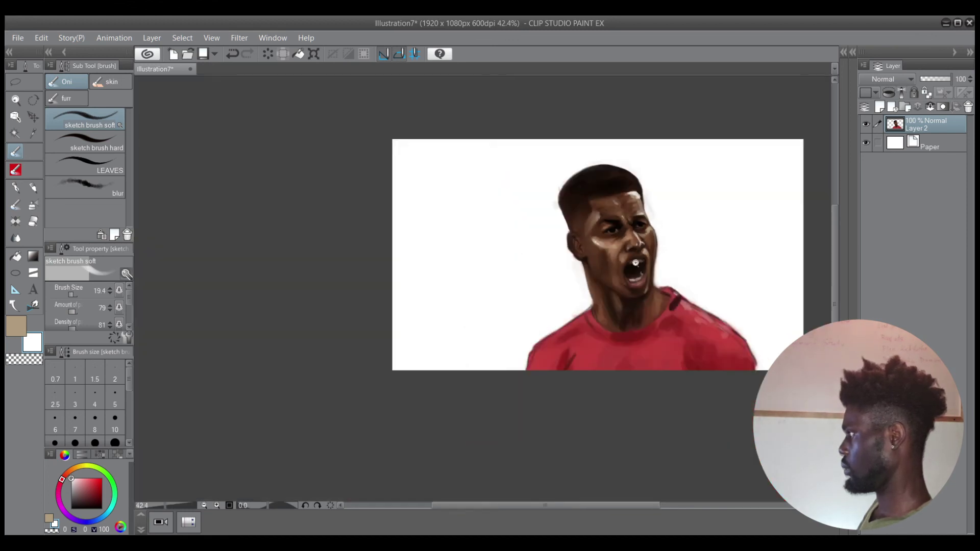
{"action": "scroll", "coordinate": [661, 286], "scroll_direction": "up", "scroll_amount": 4}
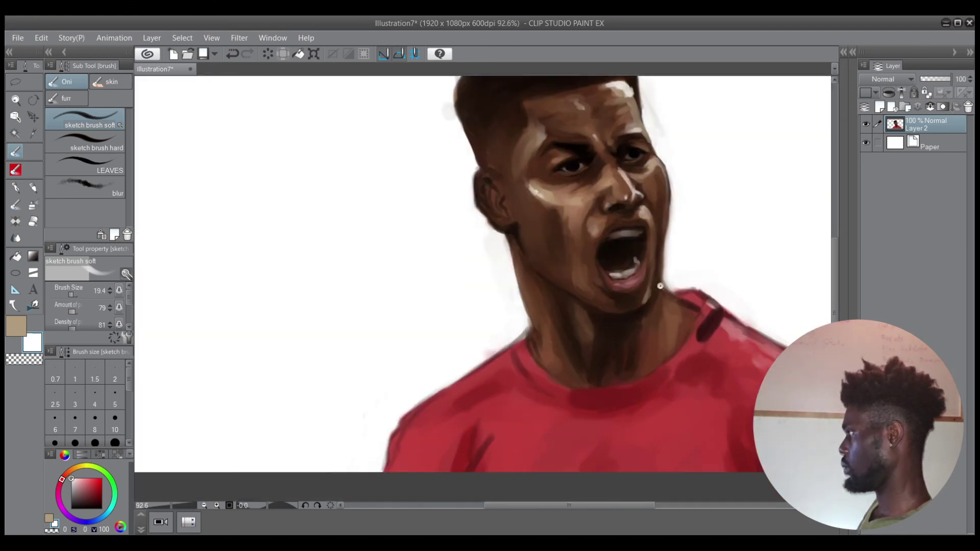
Paint a thin white rim highlight at the top of the neck's far edge, just below the jaw
{"action": "key", "text": "bracketleft"}
{"action": "key", "text": "bracketleft"}
{"action": "key", "text": "bracketleft"}
{"action": "key", "text": "bracketleft"}
{"action": "key", "text": "bracketleft"}
{"action": "key", "text": "bracketleft"}
{"action": "key", "text": "bracketleft"}
{"action": "key", "text": "bracketleft"}
{"action": "key", "text": "bracketleft"}
{"action": "key", "text": "bracketleft"}
{"action": "key", "text": "bracketleft"}
{"action": "key", "text": "bracketleft"}
{"action": "scroll", "coordinate": [651, 283], "scroll_direction": "up", "scroll_amount": 1}
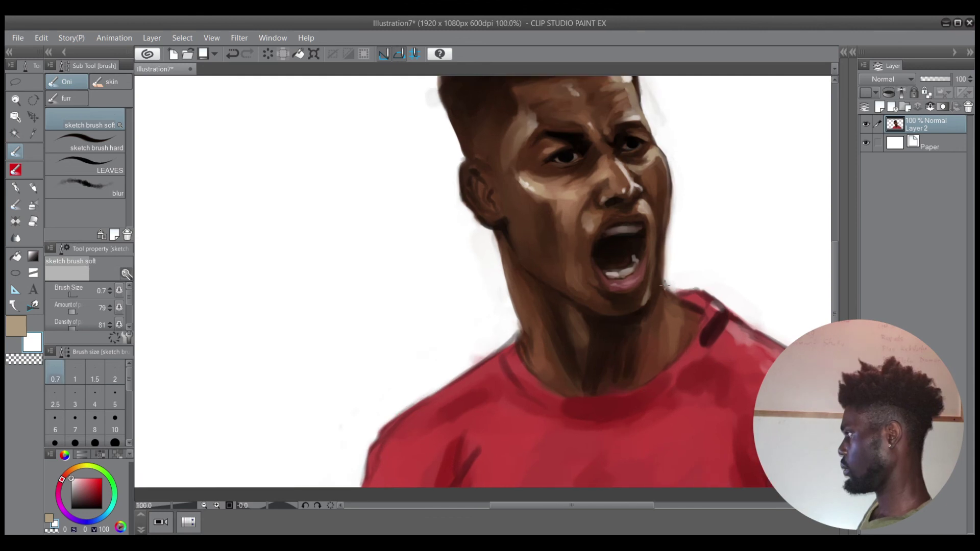
{"action": "key", "text": "bracketright"}
{"action": "key", "text": "bracketright"}
{"action": "key", "text": "bracketright"}
{"action": "key", "text": "bracketright"}
{"action": "key", "text": "bracketright"}
{"action": "key", "text": "bracketright"}
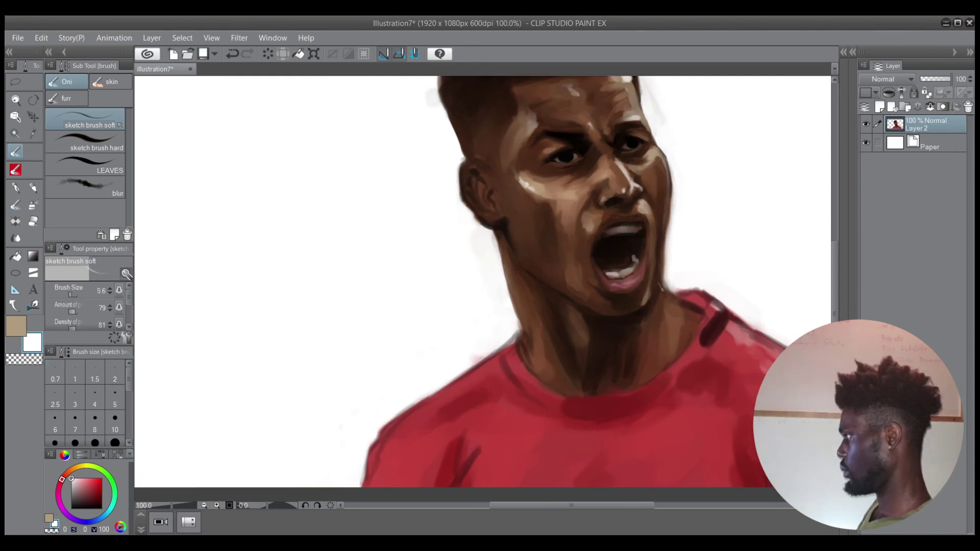
{"action": "key", "text": "bracketright"}
{"action": "key", "text": "bracketright"}
{"action": "left_click_drag", "start_coordinate": [662, 280], "coordinate": [668, 299]}
{"action": "key", "text": "bracketright"}
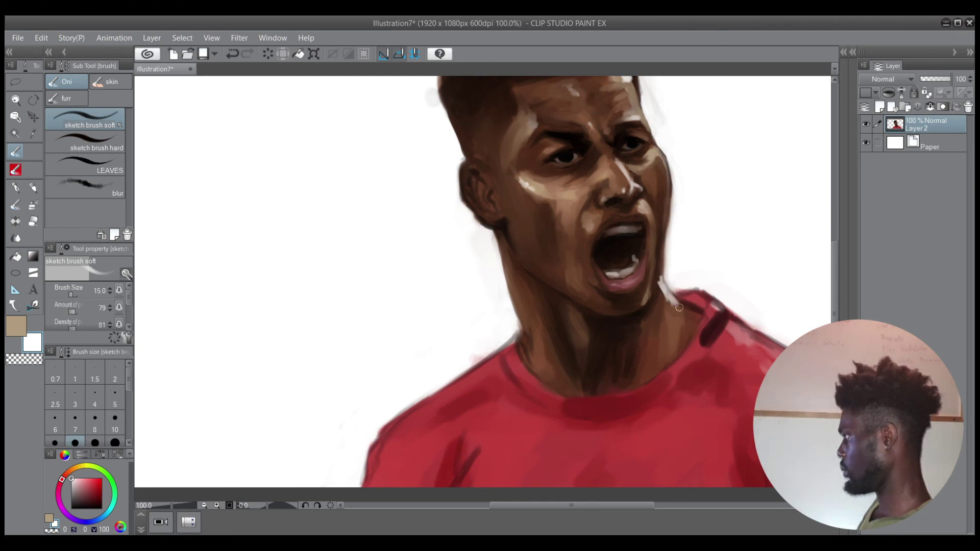
Extend the soft white highlight down the far side of the neck at brush size 30.2
{"action": "key", "text": "bracketright"}
{"action": "key", "text": "bracketright"}
{"action": "key", "text": "bracketright"}
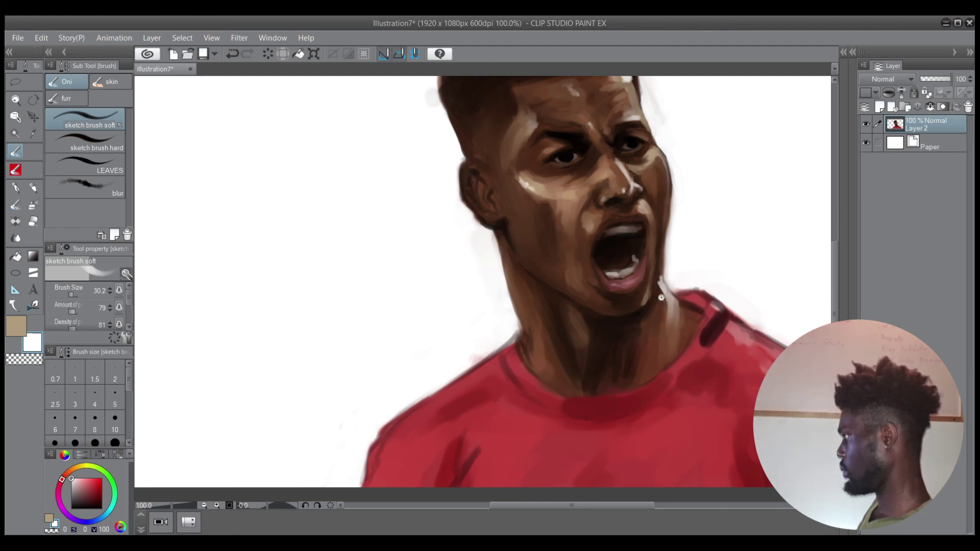
{"action": "scroll", "coordinate": [669, 282], "scroll_direction": "down", "scroll_amount": 3}
{"action": "scroll", "coordinate": [670, 282], "scroll_direction": "up", "scroll_amount": 2}
Clean up the far jaw edge above the neck highlight with sampled dark brown (H 22, S 61, V 19) at brush size 14.5
{"action": "key", "text": "bracketleft"}
{"action": "key", "text": "bracketleft"}
{"action": "key", "text": "bracketleft"}
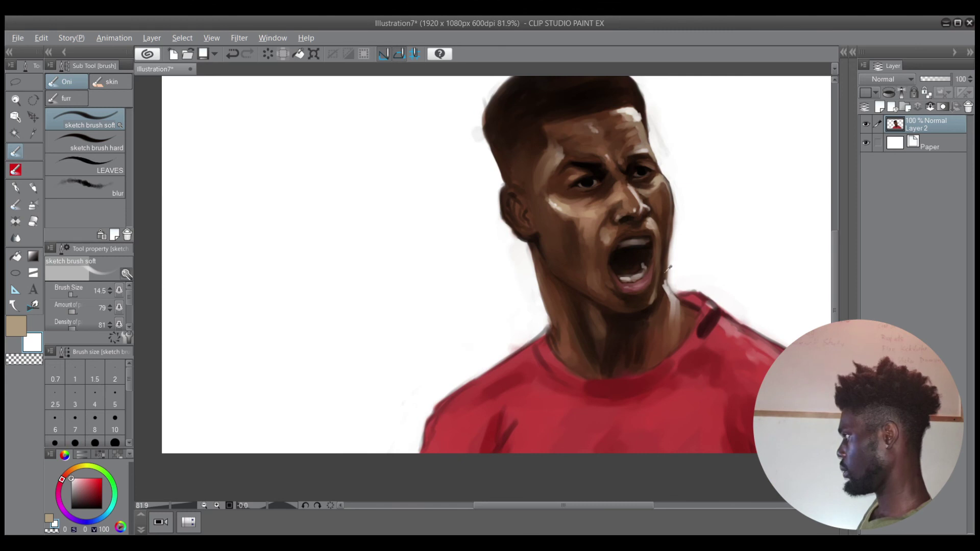
{"action": "left_click", "coordinate": [664, 282], "text": "alt"}
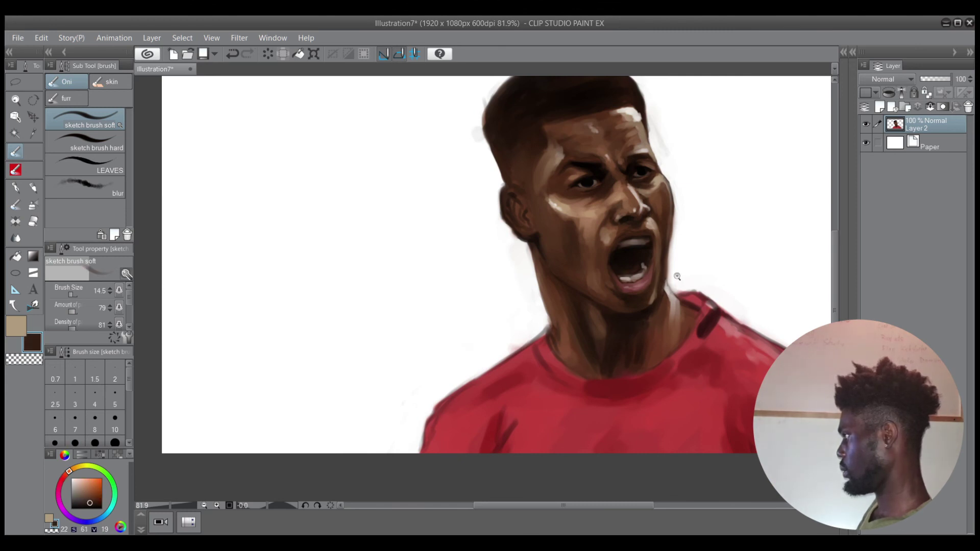
{"action": "scroll", "coordinate": [677, 276], "scroll_direction": "down", "scroll_amount": 3}
{"action": "scroll", "coordinate": [624, 294], "scroll_direction": "down", "scroll_amount": 3}
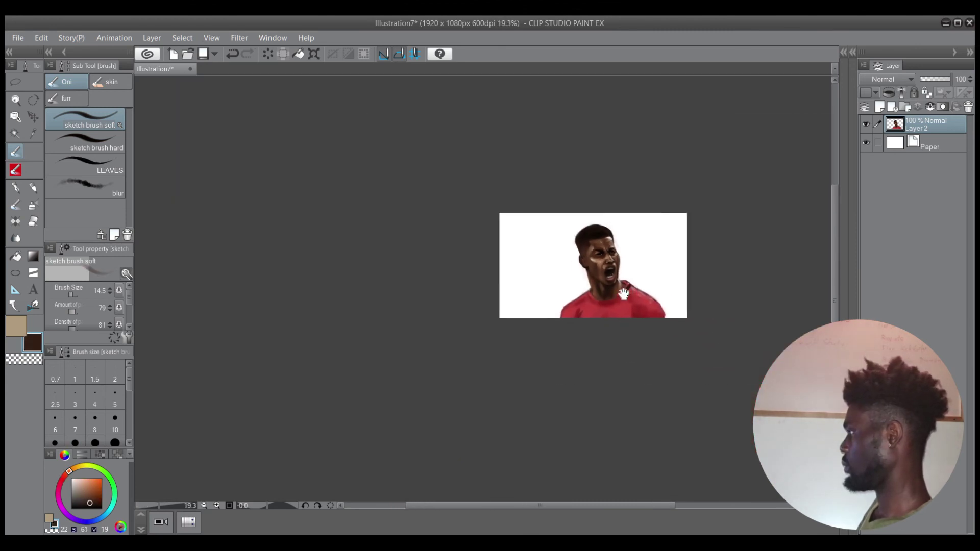
{"action": "scroll", "coordinate": [653, 281], "scroll_direction": "up", "scroll_amount": 3}
{"action": "scroll", "coordinate": [580, 236], "scroll_direction": "up", "scroll_amount": 1}
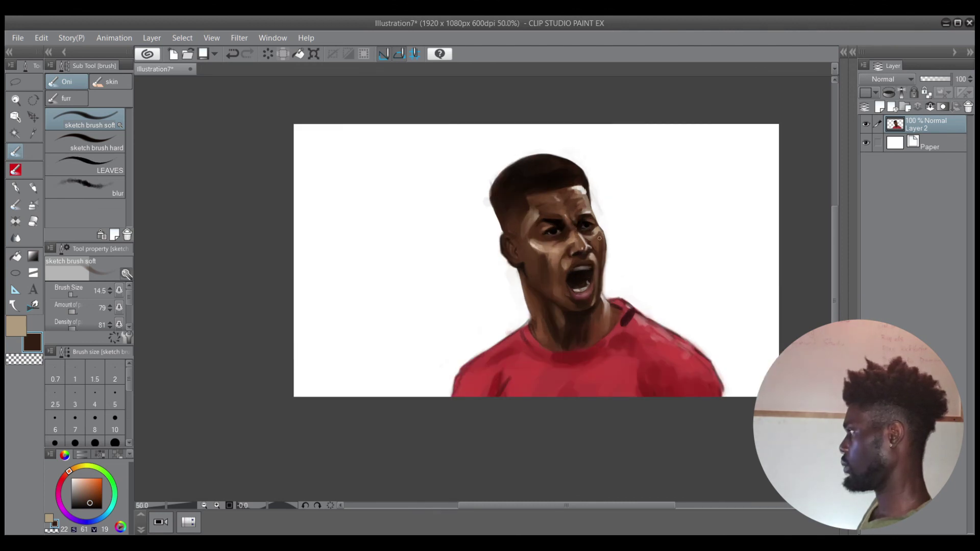
Add a new layer directly above Paper and fill it with dark red (H 1, S 66, V 55)
{"action": "left_click", "coordinate": [896, 147]}
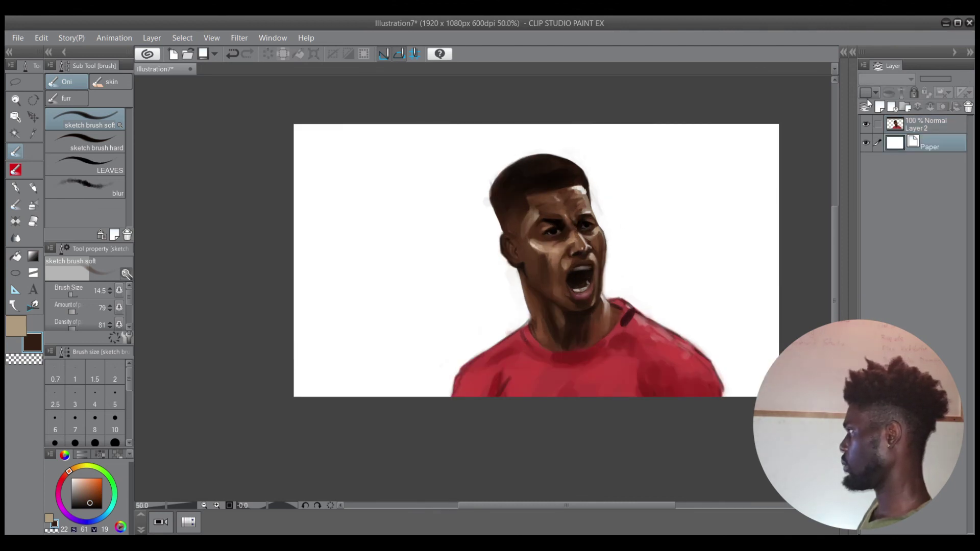
{"action": "left_click", "coordinate": [881, 107]}
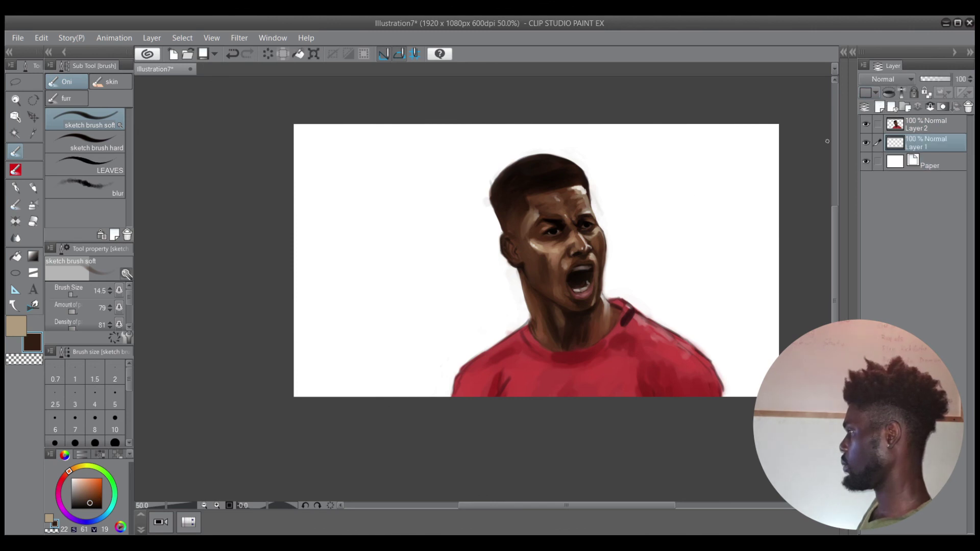
{"action": "left_click", "coordinate": [485, 398], "text": "alt"}
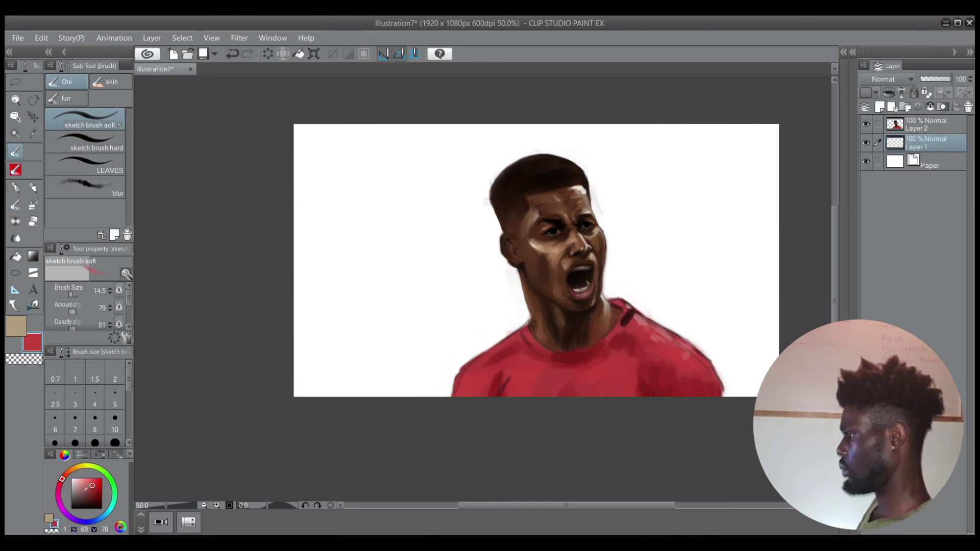
{"action": "left_click_drag", "start_coordinate": [93, 485], "coordinate": [91, 491]}
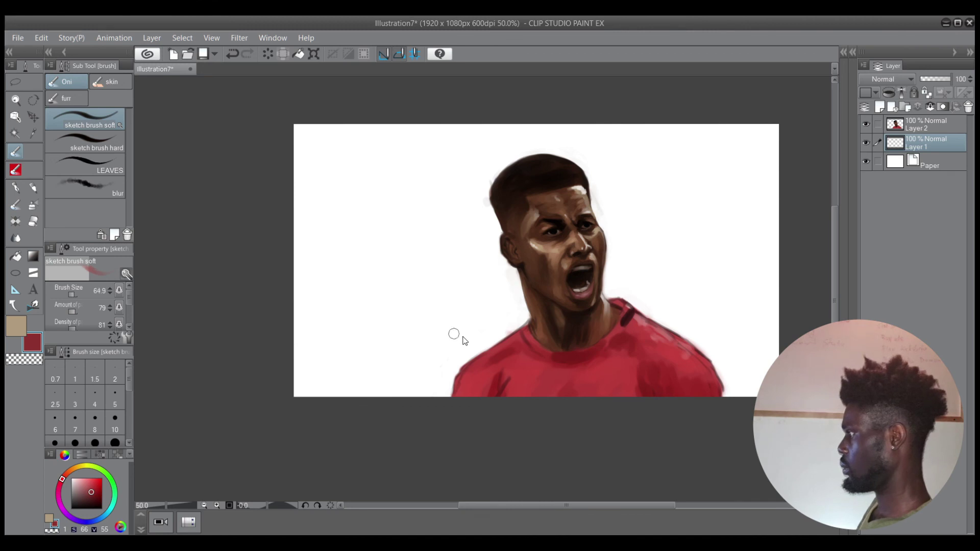
{"action": "key", "text": "alt+BackSpace"}
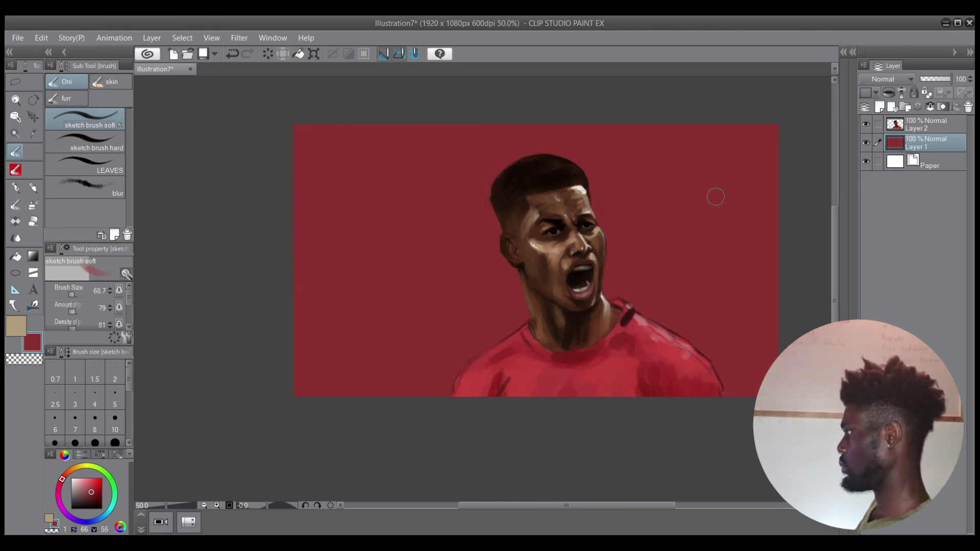
Add a layer above the red fill and paint a pink glow (S 46, V 86) around the figure at brush size 262.6
{"action": "left_click", "coordinate": [882, 107]}
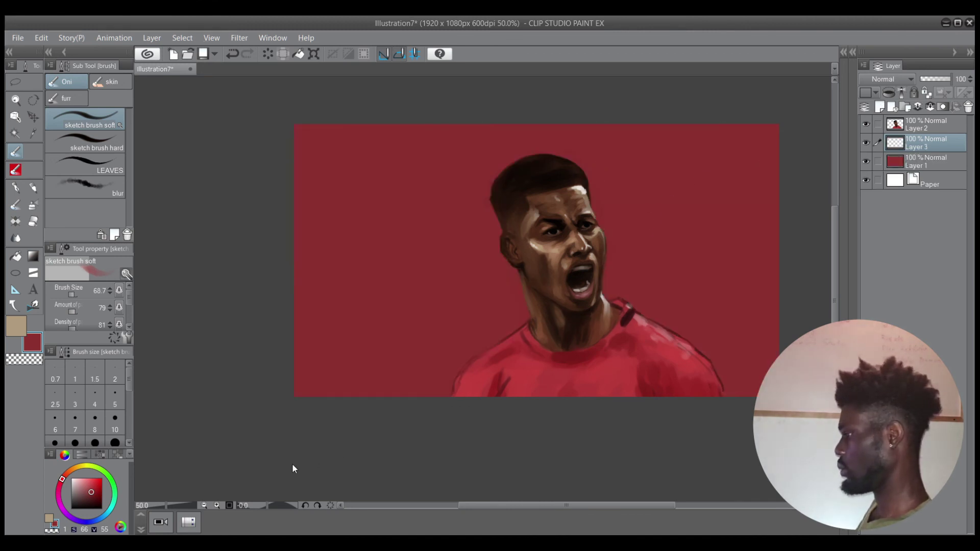
{"action": "left_click", "coordinate": [72, 479]}
{"action": "left_click", "coordinate": [78, 480]}
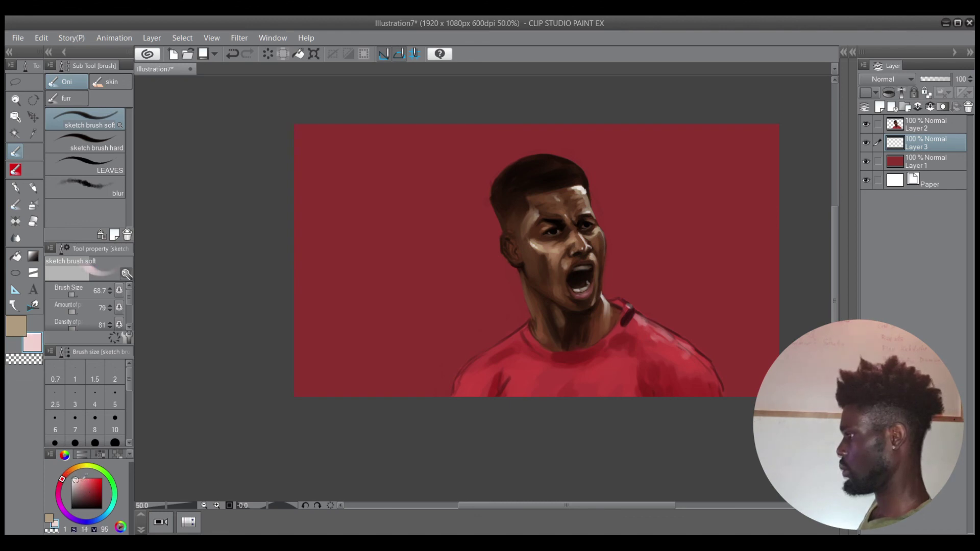
{"action": "left_click", "coordinate": [85, 482]}
{"action": "left_click_drag", "start_coordinate": [481, 361], "coordinate": [514, 357]}
{"action": "mouse_move", "coordinate": [462, 385]}
{"action": "left_mouse_down"}
{"action": "mouse_move", "coordinate": [495, 359]}
{"action": "mouse_move", "coordinate": [459, 385]}
{"action": "mouse_move", "coordinate": [569, 308]}
{"action": "mouse_move", "coordinate": [512, 328]}
{"action": "mouse_move", "coordinate": [542, 253]}
{"action": "mouse_move", "coordinate": [524, 292]}
{"action": "mouse_move", "coordinate": [527, 193]}
{"action": "mouse_move", "coordinate": [523, 266]}
{"action": "mouse_move", "coordinate": [498, 286]}
{"action": "mouse_move", "coordinate": [488, 257]}
{"action": "mouse_move", "coordinate": [529, 160]}
{"action": "mouse_move", "coordinate": [561, 158]}
{"action": "mouse_move", "coordinate": [576, 178]}
{"action": "mouse_move", "coordinate": [550, 210]}
{"action": "mouse_move", "coordinate": [599, 218]}
{"action": "mouse_move", "coordinate": [587, 223]}
{"action": "mouse_move", "coordinate": [582, 280]}
{"action": "mouse_move", "coordinate": [629, 289]}
{"action": "mouse_move", "coordinate": [622, 295]}
{"action": "mouse_move", "coordinate": [704, 351]}
{"action": "mouse_move", "coordinate": [733, 383]}
{"action": "mouse_move", "coordinate": [730, 409]}
{"action": "mouse_move", "coordinate": [665, 317]}
{"action": "mouse_move", "coordinate": [639, 322]}
{"action": "mouse_move", "coordinate": [630, 269]}
{"action": "mouse_move", "coordinate": [571, 159]}
{"action": "mouse_move", "coordinate": [528, 284]}
{"action": "mouse_move", "coordinate": [530, 329]}
{"action": "mouse_move", "coordinate": [503, 294]}
{"action": "mouse_move", "coordinate": [460, 416]}
{"action": "mouse_move", "coordinate": [443, 393]}
{"action": "mouse_move", "coordinate": [484, 300]}
{"action": "mouse_move", "coordinate": [553, 235]}
{"action": "mouse_move", "coordinate": [496, 232]}
{"action": "mouse_move", "coordinate": [485, 214]}
{"action": "mouse_move", "coordinate": [566, 149]}
{"action": "mouse_move", "coordinate": [499, 156]}
{"action": "mouse_move", "coordinate": [536, 131]}
{"action": "mouse_move", "coordinate": [482, 177]}
{"action": "mouse_move", "coordinate": [639, 227]}
{"action": "mouse_move", "coordinate": [584, 262]}
{"action": "mouse_move", "coordinate": [581, 299]}
{"action": "mouse_move", "coordinate": [647, 295]}
{"action": "mouse_move", "coordinate": [632, 356]}
{"action": "mouse_move", "coordinate": [727, 383]}
{"action": "mouse_move", "coordinate": [709, 412]}
{"action": "mouse_move", "coordinate": [757, 392]}
{"action": "mouse_move", "coordinate": [712, 376]}
{"action": "left_mouse_up"}
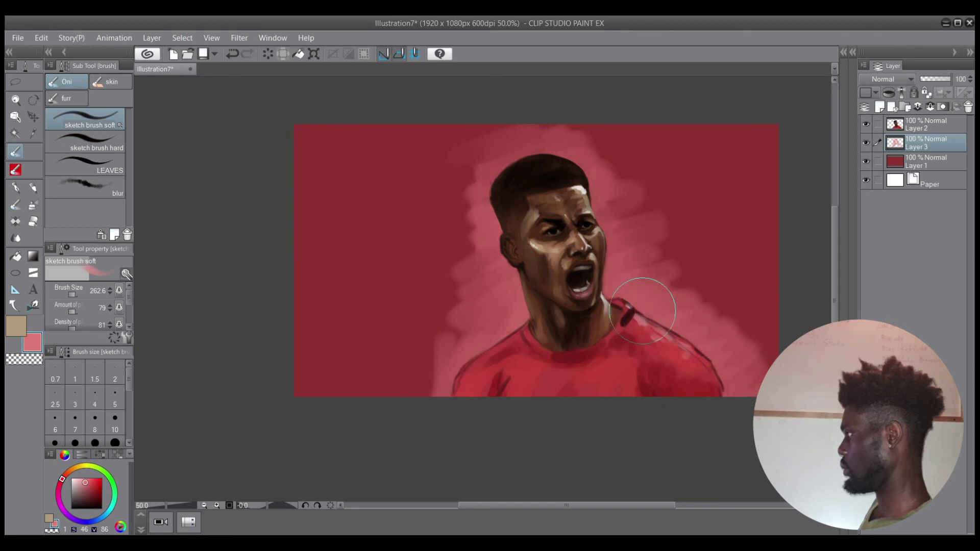
Widen the pink glow beside the near shoulder and brighten it close to the head, neck and shoulder outlines
{"action": "mouse_move", "coordinate": [475, 390]}
{"action": "left_mouse_down"}
{"action": "mouse_move", "coordinate": [504, 349]}
{"action": "mouse_move", "coordinate": [442, 335]}
{"action": "mouse_move", "coordinate": [491, 287]}
{"action": "mouse_move", "coordinate": [506, 233]}
{"action": "mouse_move", "coordinate": [456, 211]}
{"action": "mouse_move", "coordinate": [478, 174]}
{"action": "mouse_move", "coordinate": [520, 132]}
{"action": "left_mouse_up"}
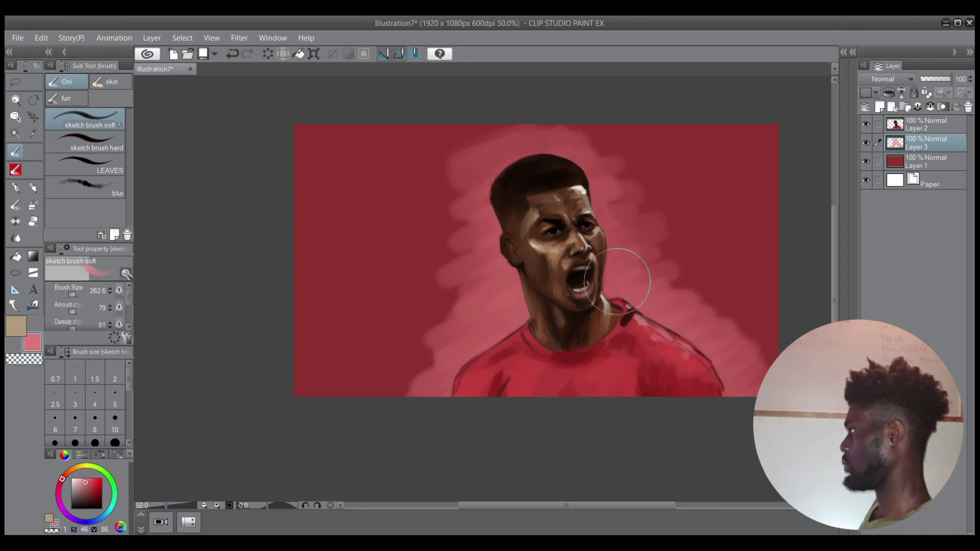
{"action": "mouse_move", "coordinate": [558, 332]}
{"action": "left_mouse_down"}
{"action": "mouse_move", "coordinate": [523, 340]}
{"action": "mouse_move", "coordinate": [571, 311]}
{"action": "mouse_move", "coordinate": [579, 294]}
{"action": "mouse_move", "coordinate": [536, 293]}
{"action": "mouse_move", "coordinate": [537, 269]}
{"action": "mouse_move", "coordinate": [558, 273]}
{"action": "mouse_move", "coordinate": [480, 361]}
{"action": "left_mouse_up"}
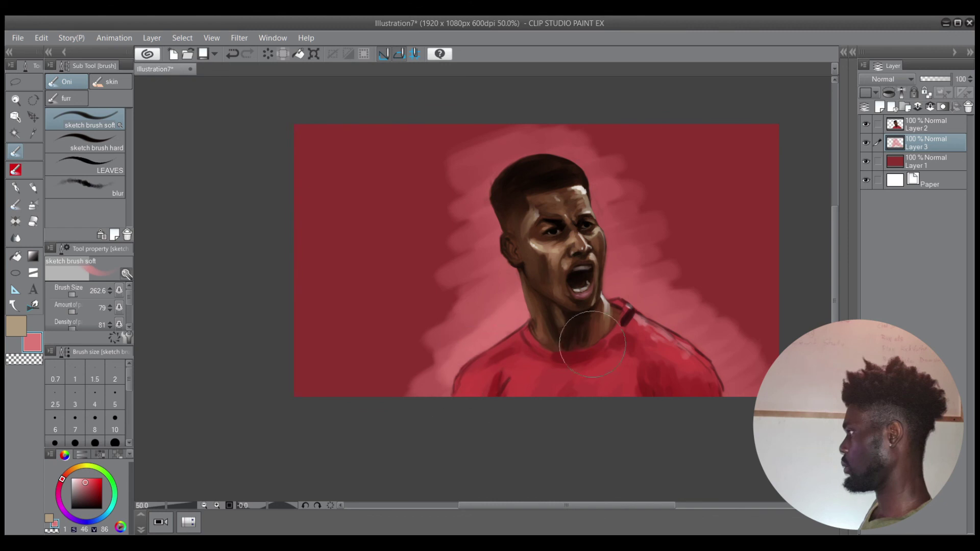
{"action": "left_click_drag", "start_coordinate": [552, 283], "coordinate": [506, 274]}
{"action": "mouse_move", "coordinate": [505, 228]}
{"action": "left_mouse_down"}
{"action": "mouse_move", "coordinate": [554, 191]}
{"action": "mouse_move", "coordinate": [581, 199]}
{"action": "mouse_move", "coordinate": [520, 189]}
{"action": "mouse_move", "coordinate": [551, 158]}
{"action": "mouse_move", "coordinate": [547, 182]}
{"action": "mouse_move", "coordinate": [573, 170]}
{"action": "mouse_move", "coordinate": [508, 176]}
{"action": "mouse_move", "coordinate": [491, 193]}
{"action": "mouse_move", "coordinate": [529, 238]}
{"action": "mouse_move", "coordinate": [525, 270]}
{"action": "mouse_move", "coordinate": [513, 254]}
{"action": "mouse_move", "coordinate": [534, 263]}
{"action": "mouse_move", "coordinate": [542, 315]}
{"action": "mouse_move", "coordinate": [650, 327]}
{"action": "mouse_move", "coordinate": [634, 309]}
{"action": "left_mouse_up"}
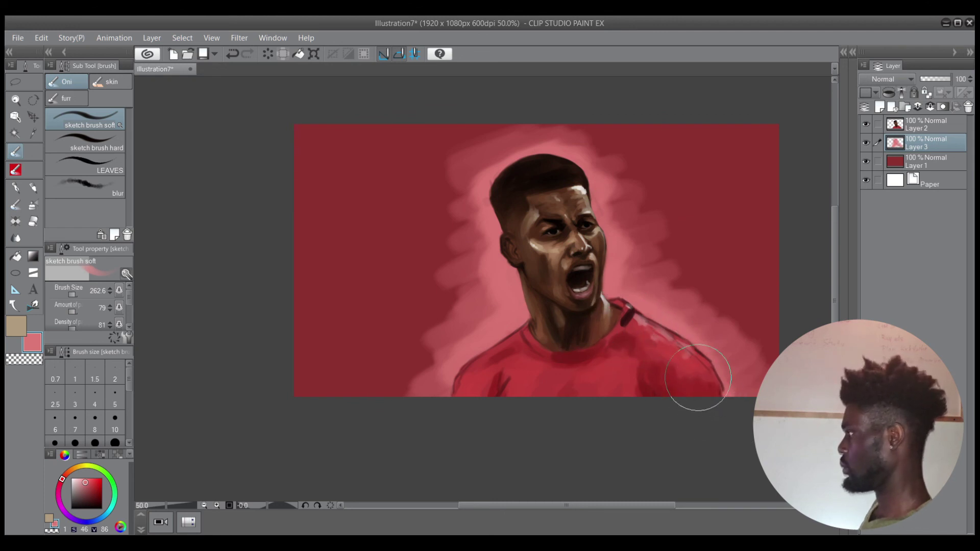
Darken the hair on Layer 2 with black (H 19, S 89, V 0), using brush sizes between 28.2 and 53.3
{"action": "left_click_drag", "start_coordinate": [621, 329], "coordinate": [602, 326]}
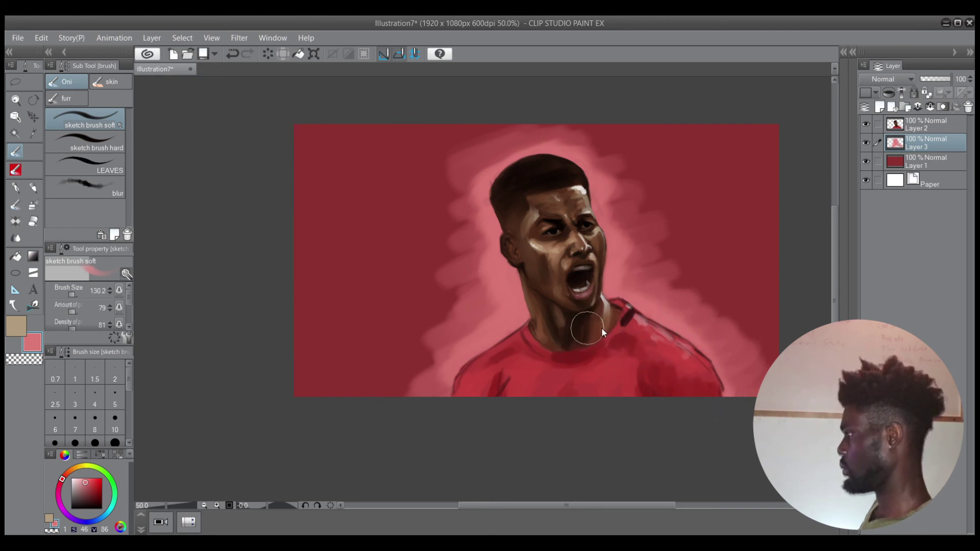
{"action": "left_click", "coordinate": [900, 124]}
{"action": "left_click", "coordinate": [535, 170], "text": "alt"}
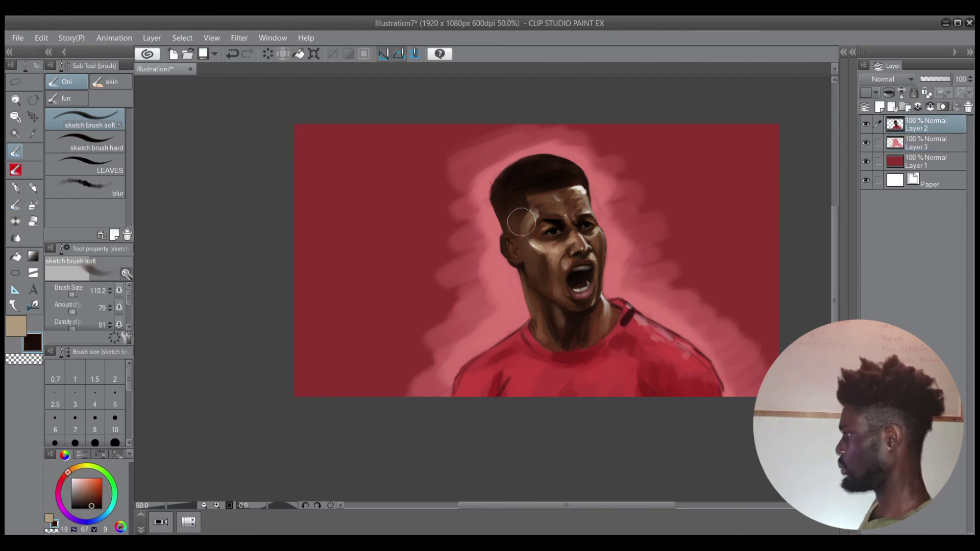
{"action": "left_click_drag", "start_coordinate": [93, 500], "coordinate": [98, 509]}
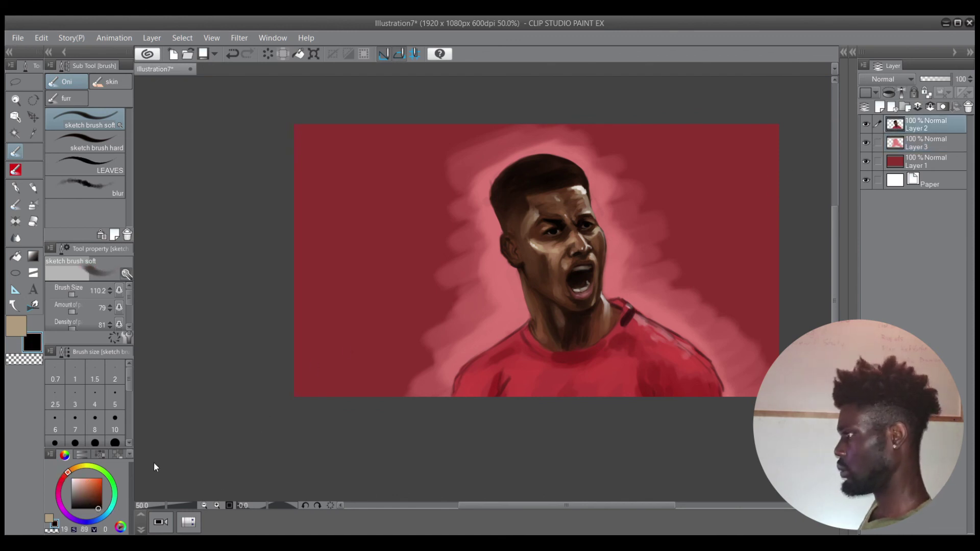
{"action": "left_click_drag", "start_coordinate": [566, 198], "coordinate": [536, 202]}
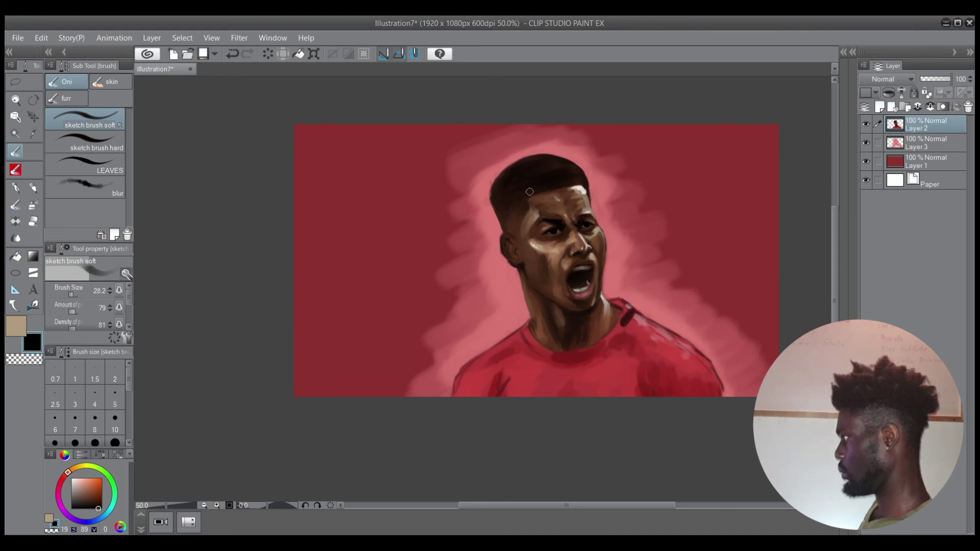
{"action": "mouse_move", "coordinate": [561, 183]}
{"action": "left_mouse_down"}
{"action": "mouse_move", "coordinate": [521, 193]}
{"action": "mouse_move", "coordinate": [523, 180]}
{"action": "mouse_move", "coordinate": [555, 165]}
{"action": "mouse_move", "coordinate": [520, 200]}
{"action": "mouse_move", "coordinate": [488, 200]}
{"action": "left_mouse_up"}
{"action": "key", "text": "ctrl+z"}
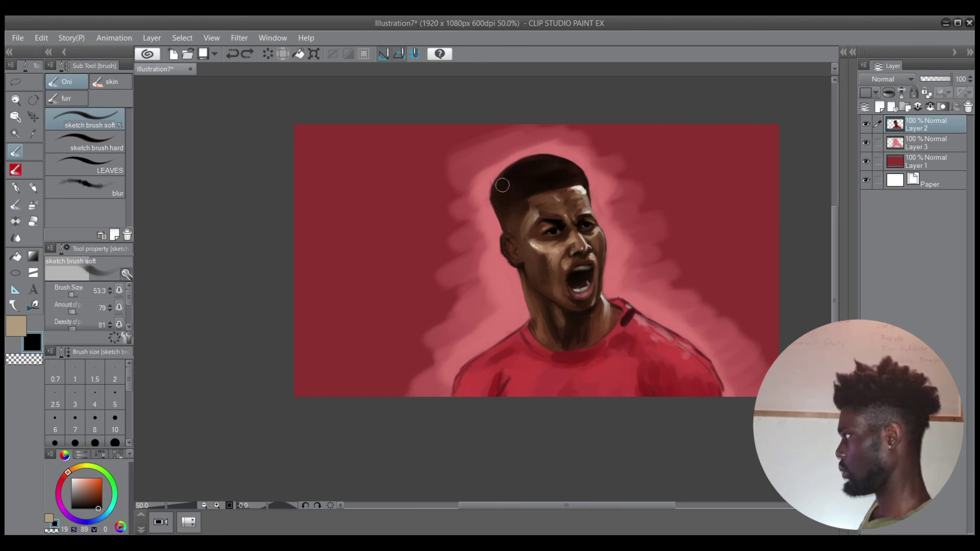
{"action": "key", "text": "ctrl+y"}
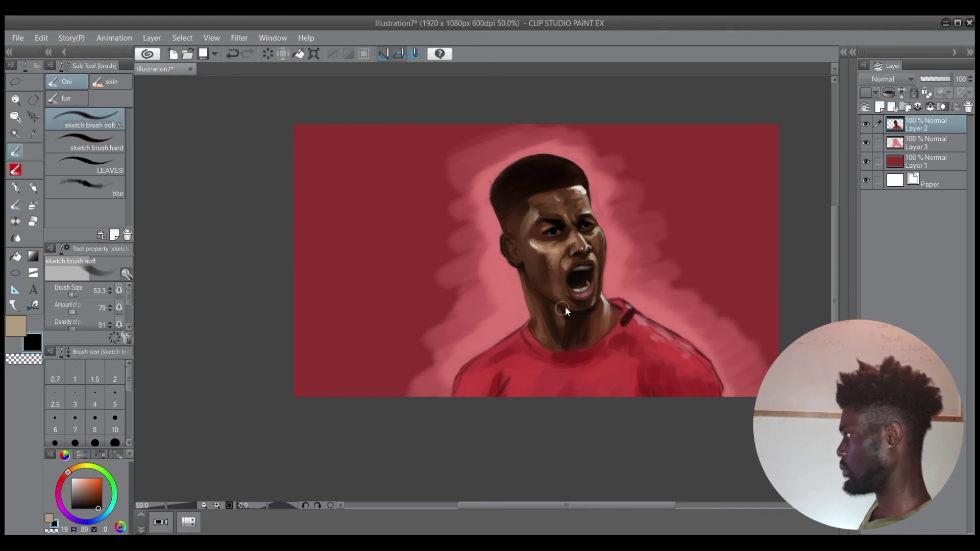
Deepen the black shadows beneath the lower lip and along the chin's underside with small brush sizes up to 22.0
{"action": "left_click_drag", "start_coordinate": [612, 311], "coordinate": [560, 298]}
{"action": "scroll", "coordinate": [601, 297], "scroll_direction": "up", "scroll_amount": 2}
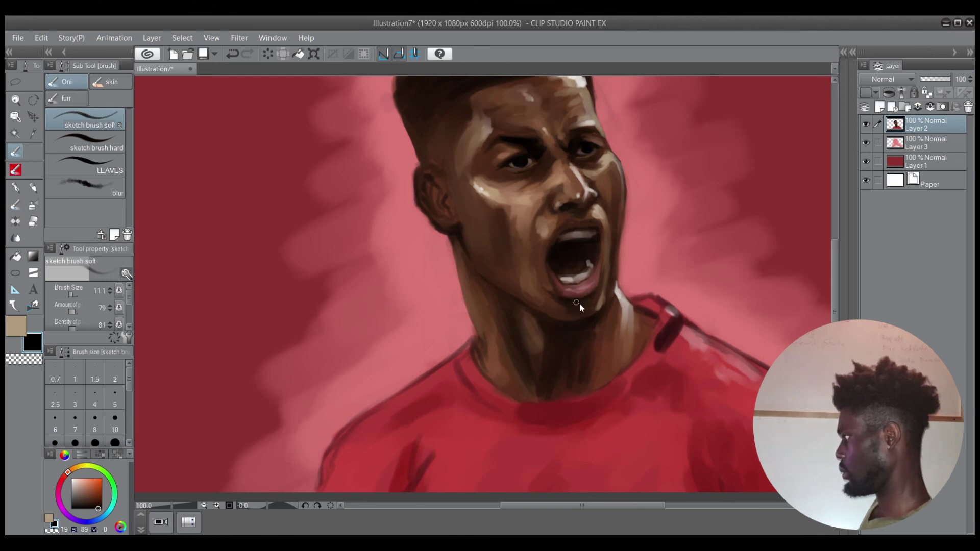
{"action": "left_click_drag", "start_coordinate": [580, 307], "coordinate": [586, 303]}
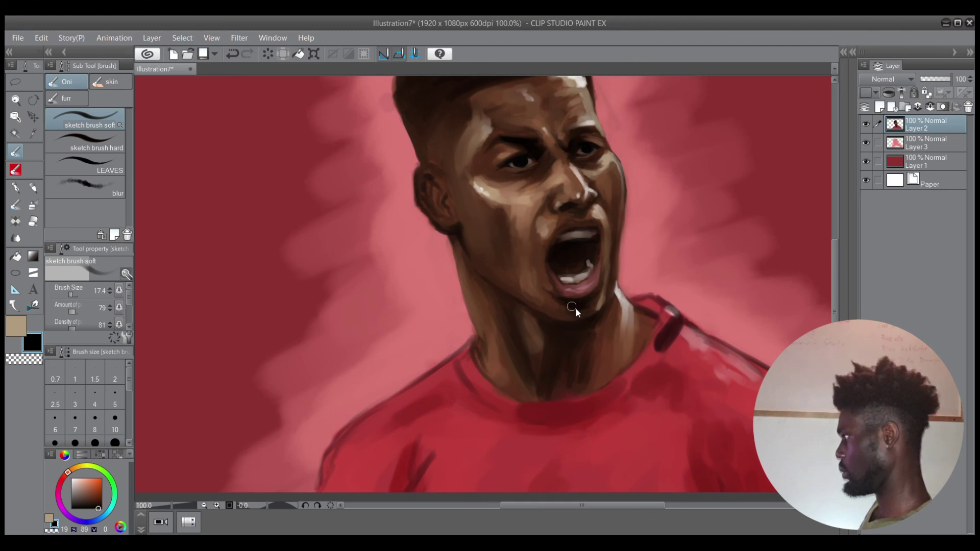
{"action": "left_click_drag", "start_coordinate": [575, 306], "coordinate": [562, 336]}
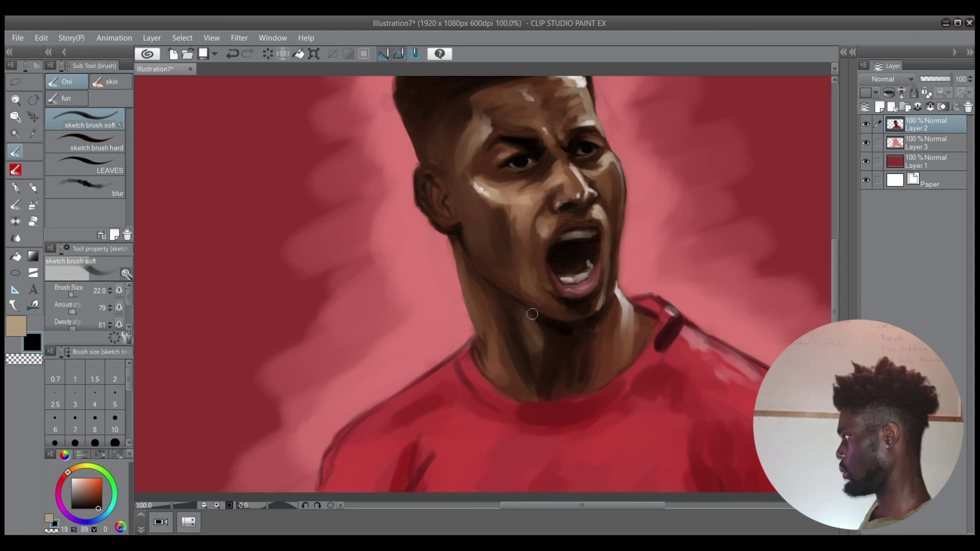
Darken the neck shadow under the jaw with black, enlarging the brush from 50.9 to 96.3
{"action": "mouse_move", "coordinate": [561, 338]}
{"action": "left_mouse_down"}
{"action": "mouse_move", "coordinate": [576, 342]}
{"action": "mouse_move", "coordinate": [556, 337]}
{"action": "mouse_move", "coordinate": [551, 366]}
{"action": "left_mouse_up"}
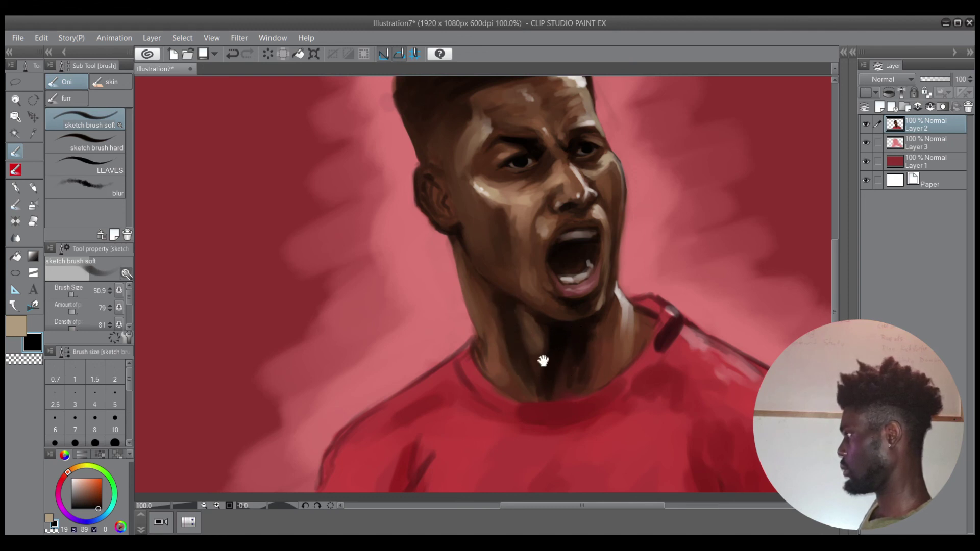
{"action": "left_click_drag", "start_coordinate": [541, 312], "coordinate": [555, 337]}
{"action": "scroll", "coordinate": [549, 319], "scroll_direction": "up", "scroll_amount": 2}
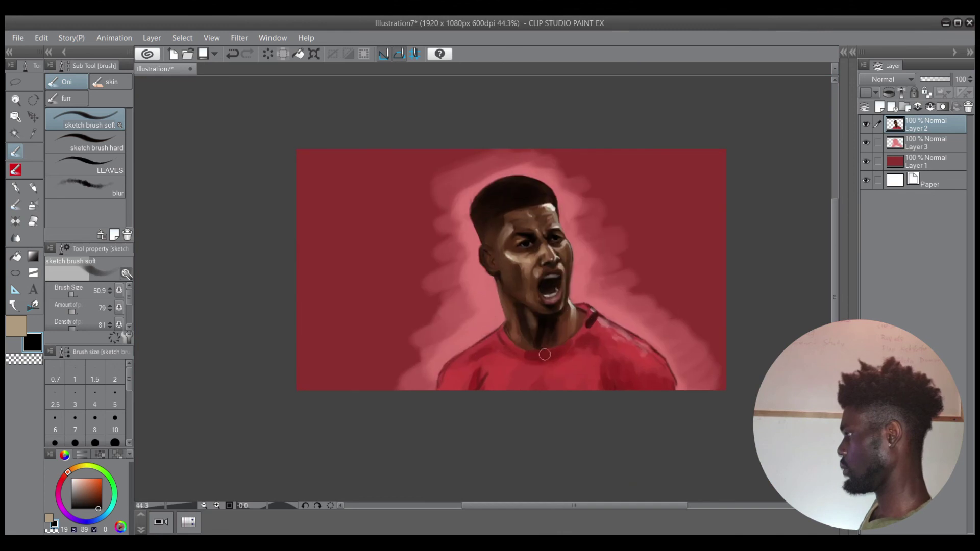
{"action": "key", "text": "]"}
{"action": "key", "text": "]"}
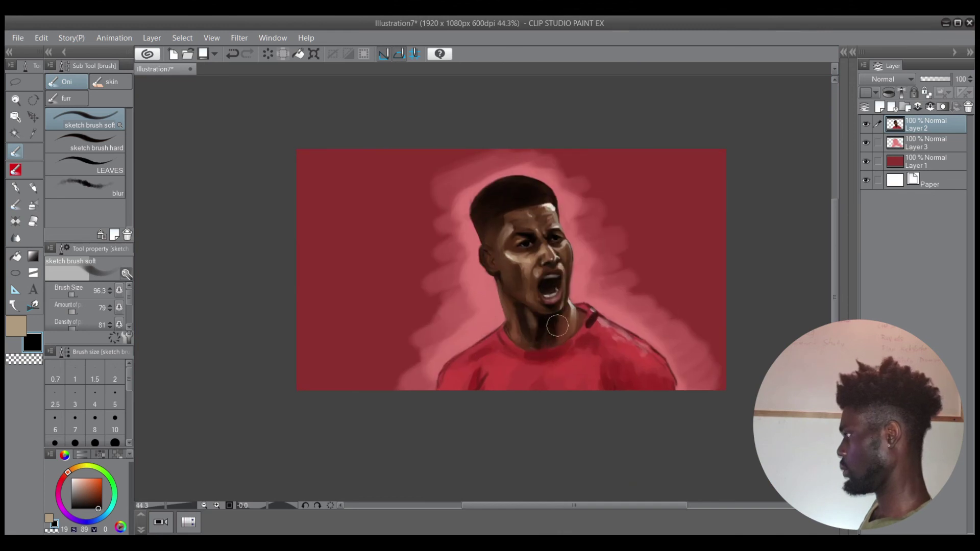
Touch up the cheek and nose skin with sampled light tan (H 29, S 18, V 78) and brown (H 27, S 44, V 65) at brush size 38.0
{"action": "scroll", "coordinate": [562, 306], "scroll_direction": "down", "scroll_amount": 2}
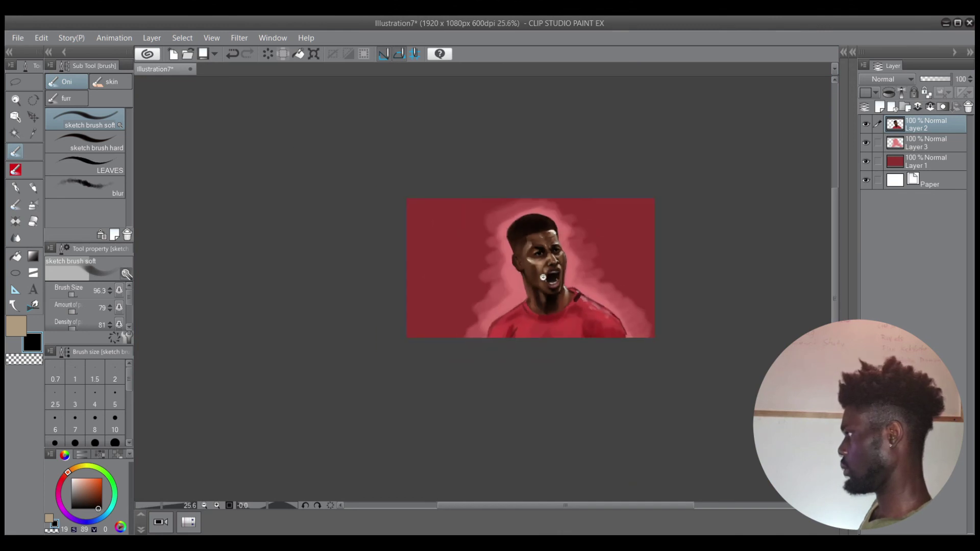
{"action": "scroll", "coordinate": [554, 246], "scroll_direction": "up", "scroll_amount": 3}
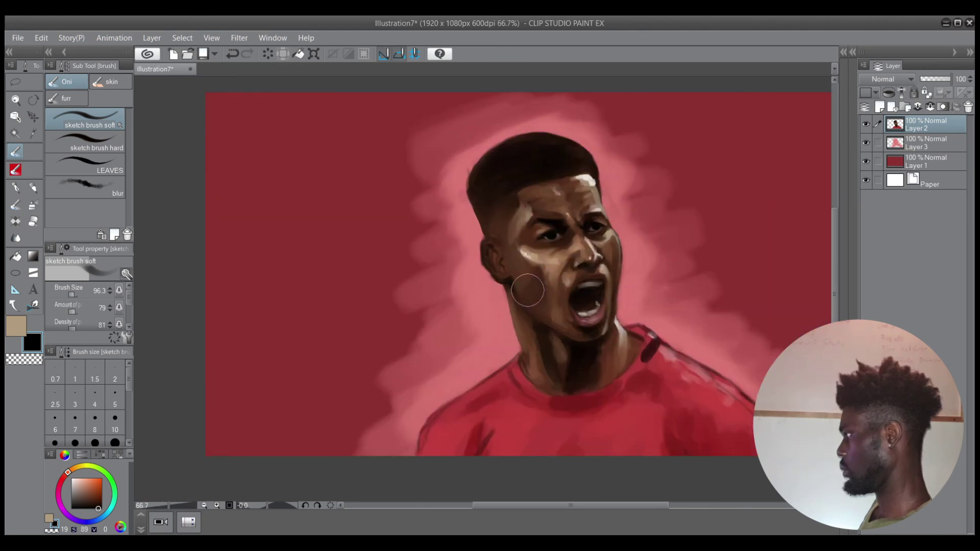
{"action": "scroll", "coordinate": [577, 268], "scroll_direction": "down", "scroll_amount": 2}
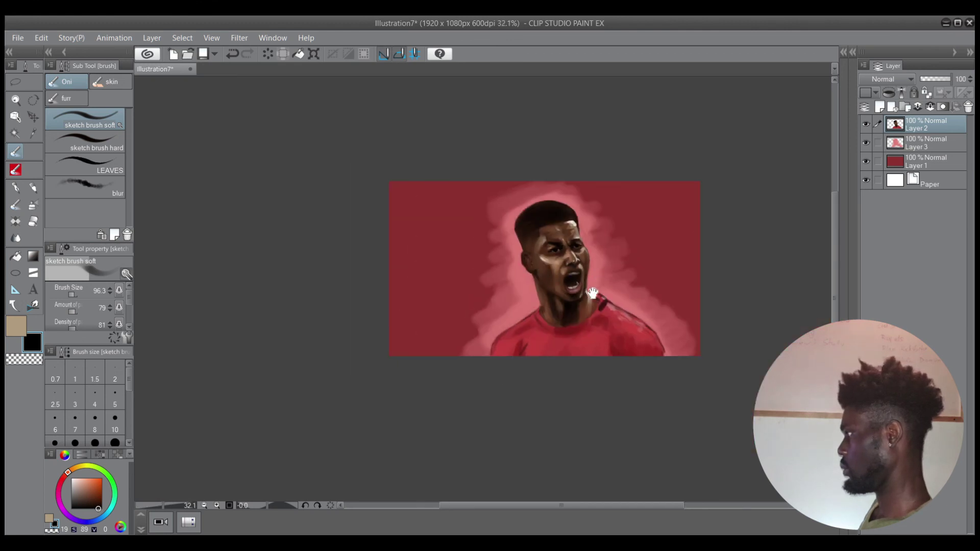
{"action": "scroll", "coordinate": [570, 263], "scroll_direction": "up", "scroll_amount": 5}
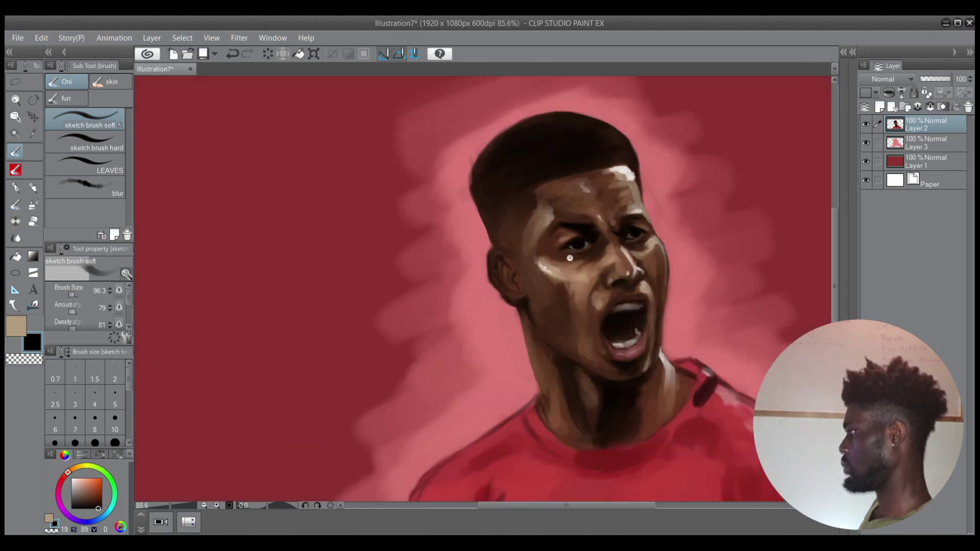
{"action": "mouse_move", "coordinate": [536, 286]}
{"action": "left_mouse_down", "text": "ctrl+alt"}
{"action": "mouse_move", "coordinate": [522, 276]}
{"action": "mouse_move", "coordinate": [535, 258]}
{"action": "mouse_move", "coordinate": [548, 276]}
{"action": "mouse_move", "coordinate": [529, 276]}
{"action": "mouse_move", "coordinate": [539, 280]}
{"action": "left_mouse_up", "text": "ctrl+alt"}
{"action": "left_click", "coordinate": [542, 269], "text": "alt"}
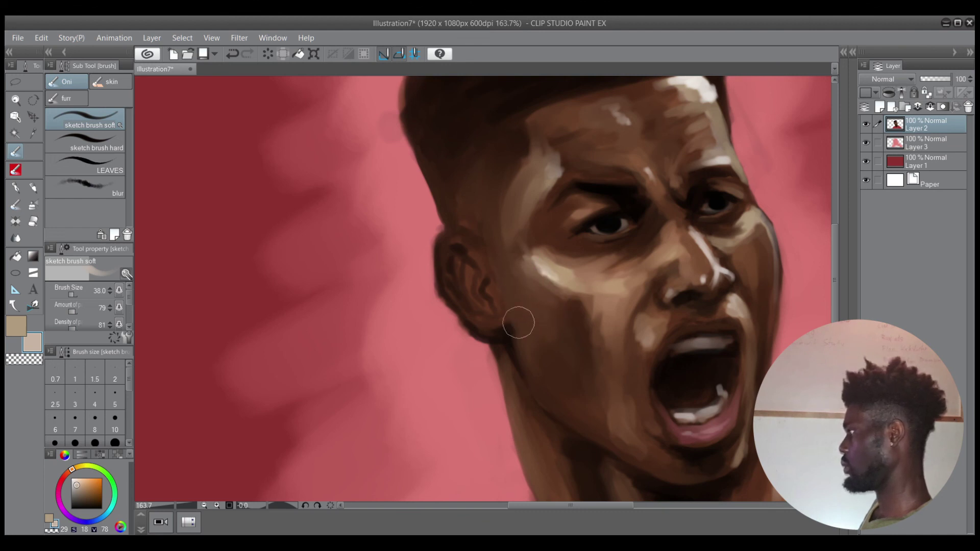
{"action": "scroll", "coordinate": [509, 289], "scroll_direction": "down", "scroll_amount": 8}
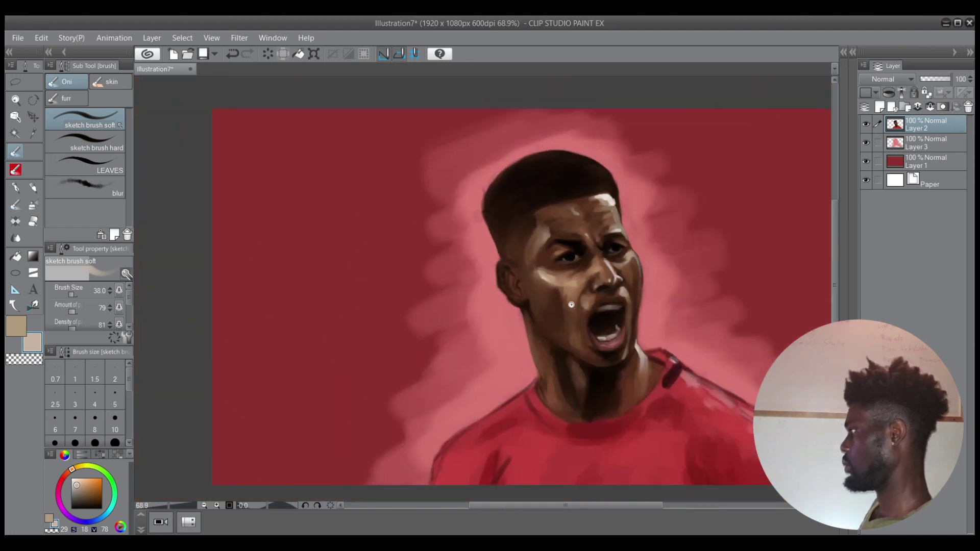
{"action": "scroll", "coordinate": [590, 283], "scroll_direction": "up", "scroll_amount": 7}
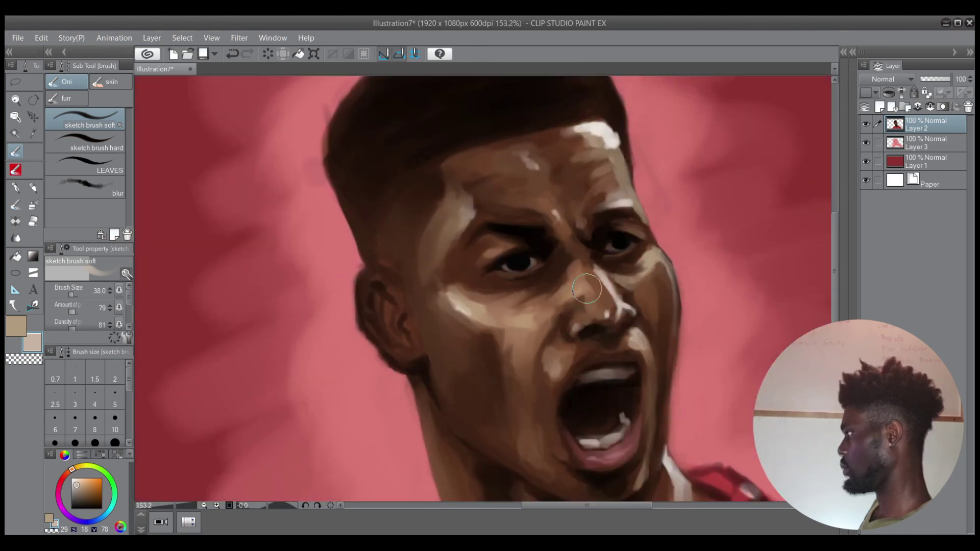
{"action": "left_click", "coordinate": [588, 289], "text": "alt"}
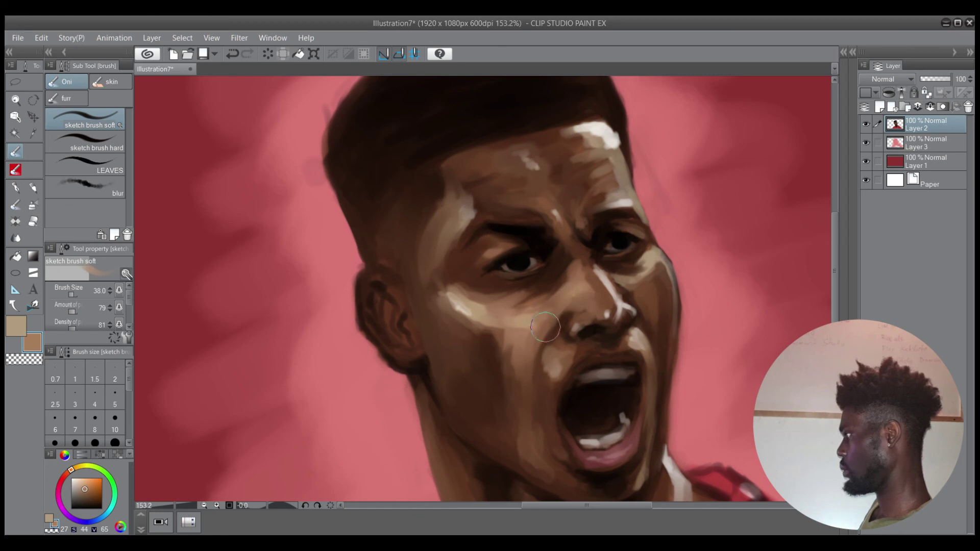
Refine the nostril shadow and the crease beside the nose with sampled dark and mid browns, reducing the brush size from 16.9 to 10.8
{"action": "left_click", "coordinate": [594, 331], "text": "alt"}
{"action": "left_click_drag", "start_coordinate": [574, 325], "coordinate": [569, 326]}
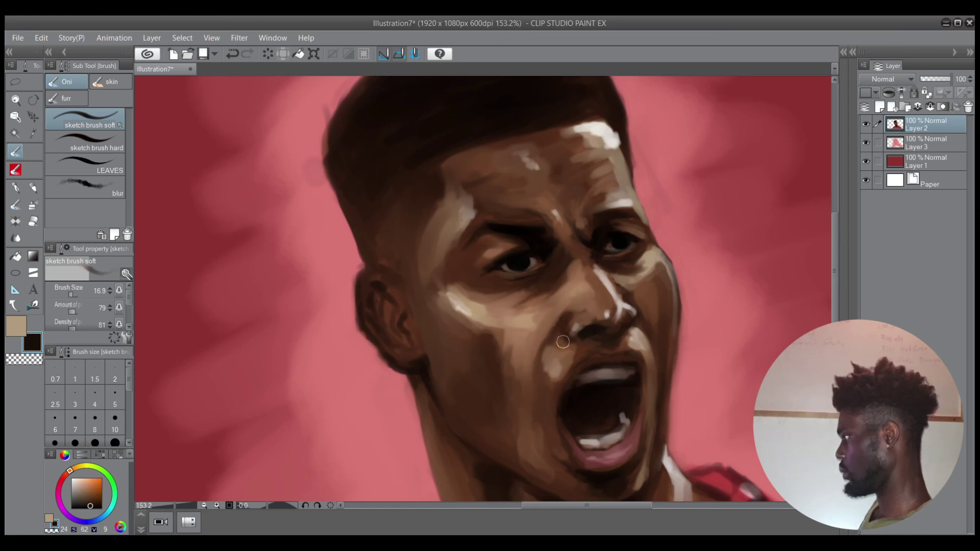
{"action": "left_click", "coordinate": [591, 393], "text": "alt"}
{"action": "key", "text": "bracketleft"}
{"action": "key", "text": "bracketleft"}
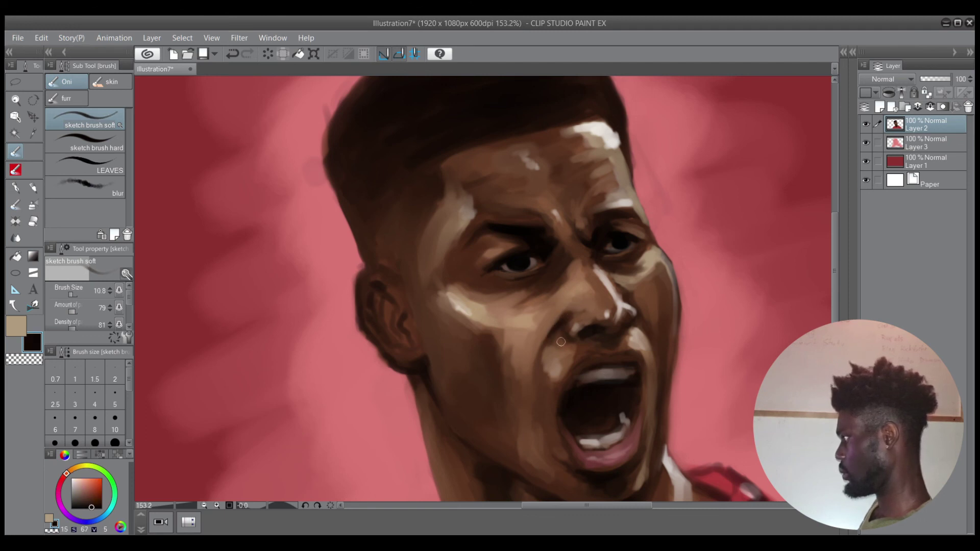
{"action": "left_click", "coordinate": [555, 317], "text": "alt"}
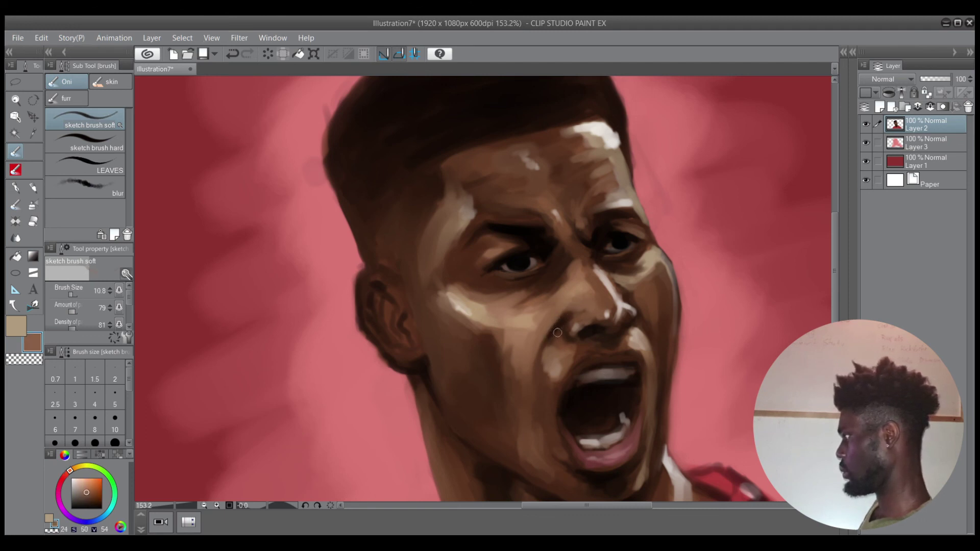
{"action": "scroll", "coordinate": [557, 322], "scroll_direction": "down", "scroll_amount": 4}
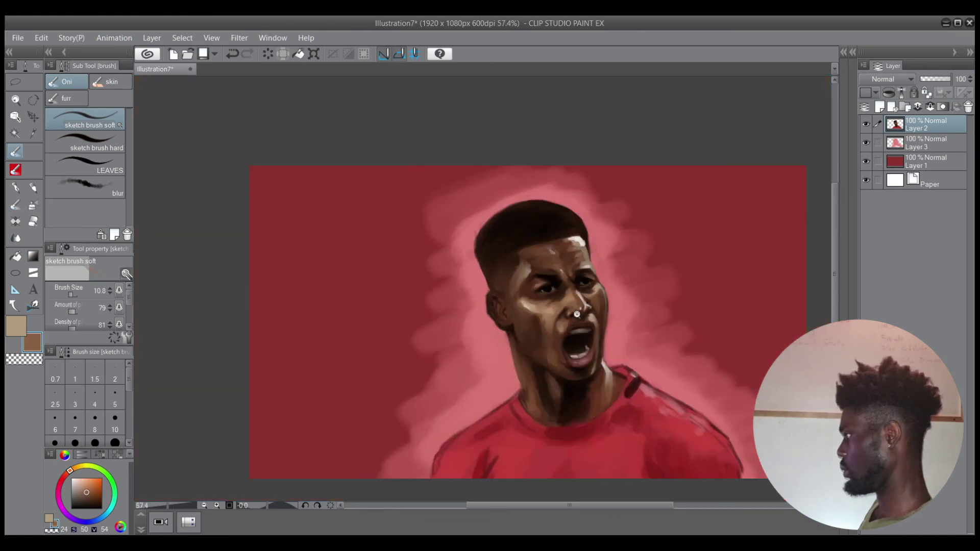
Refine the shading around the nostrils and nose tip with sampled dark brown (H 22, S 68, V 15) and mid brown (H 23, S 52, V 50) at brush size 19.5
{"action": "scroll", "coordinate": [581, 305], "scroll_direction": "up", "scroll_amount": 5}
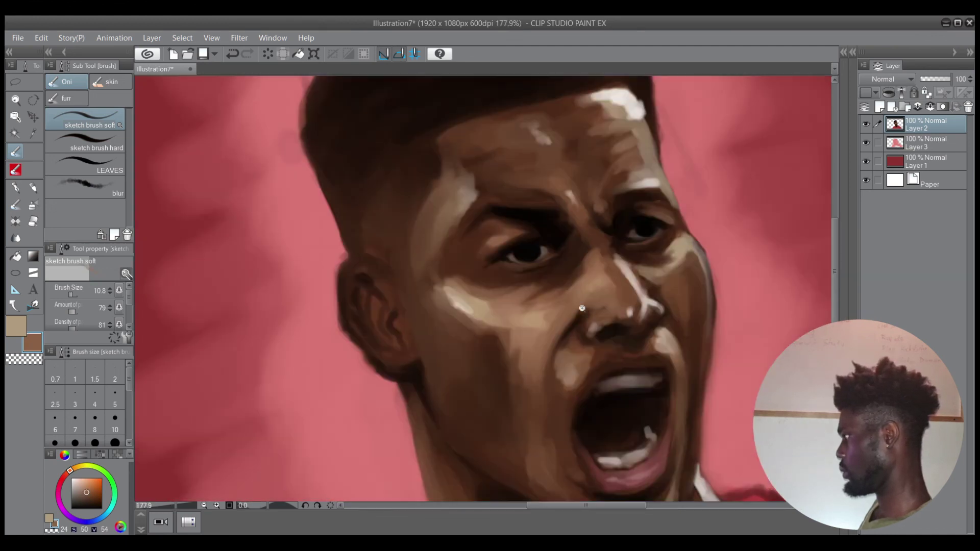
{"action": "key", "text": "bracketright"}
{"action": "key", "text": "bracketright"}
{"action": "key", "text": "bracketright"}
{"action": "left_click", "coordinate": [591, 321], "text": "alt"}
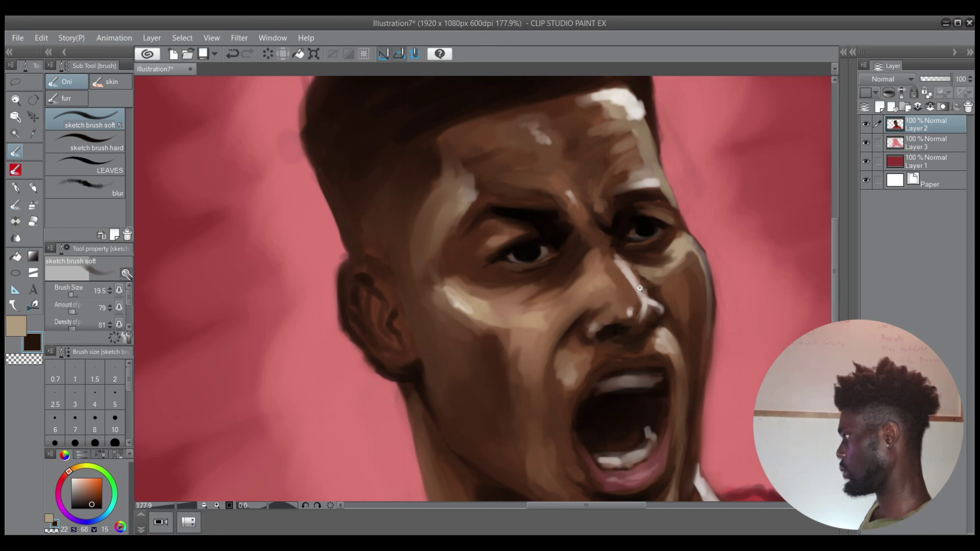
{"action": "scroll", "coordinate": [640, 293], "scroll_direction": "up", "scroll_amount": 2}
{"action": "scroll", "coordinate": [638, 309], "scroll_direction": "down", "scroll_amount": 3}
{"action": "scroll", "coordinate": [644, 306], "scroll_direction": "up", "scroll_amount": 2}
{"action": "left_click", "coordinate": [616, 322], "text": "alt"}
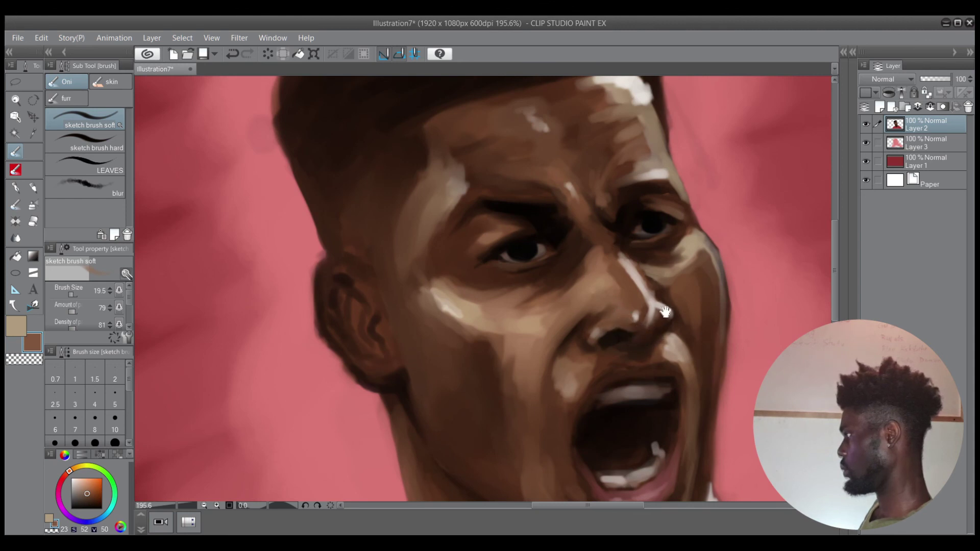
Add a new layer above the portrait and scatter small white specks around the figure with the G-pen, enlarging the brush to 11.4
{"action": "scroll", "coordinate": [658, 306], "scroll_direction": "down", "scroll_amount": 8}
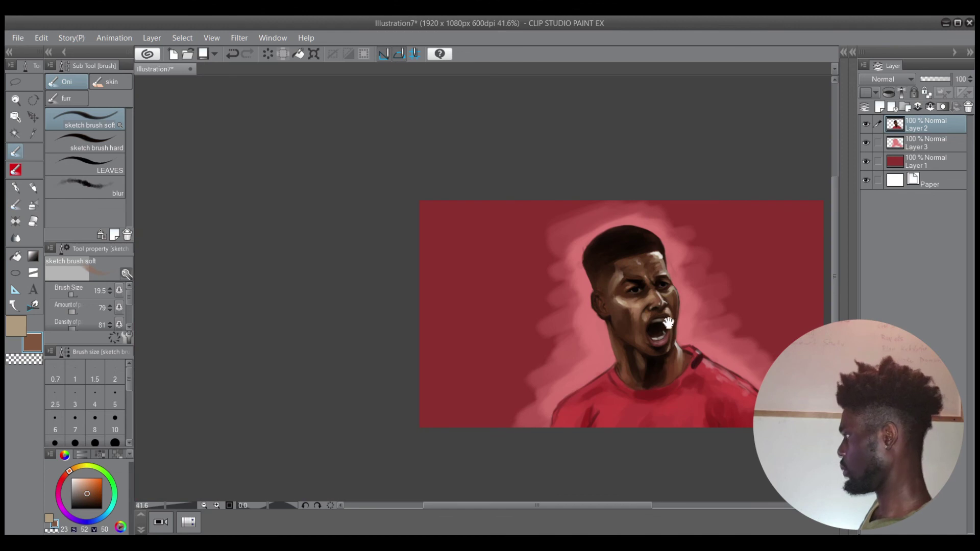
{"action": "left_click_drag", "start_coordinate": [668, 322], "coordinate": [622, 326]}
{"action": "scroll", "coordinate": [569, 166], "scroll_direction": "up", "scroll_amount": 2}
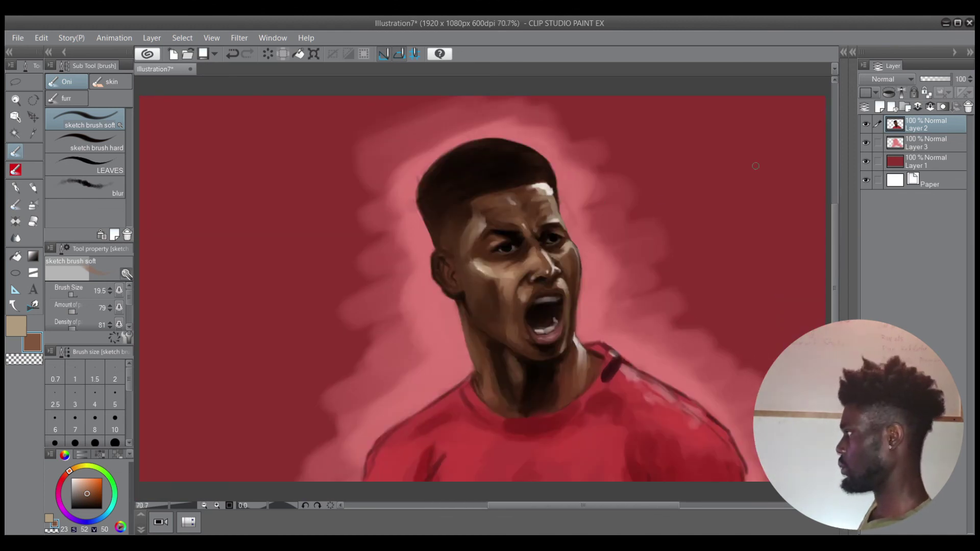
{"action": "left_click", "coordinate": [879, 107]}
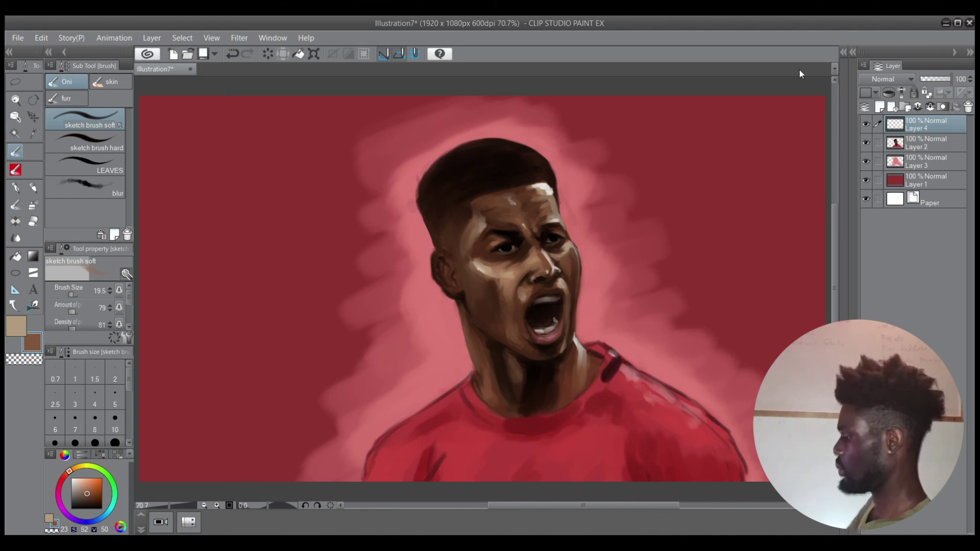
{"action": "key", "text": "p"}
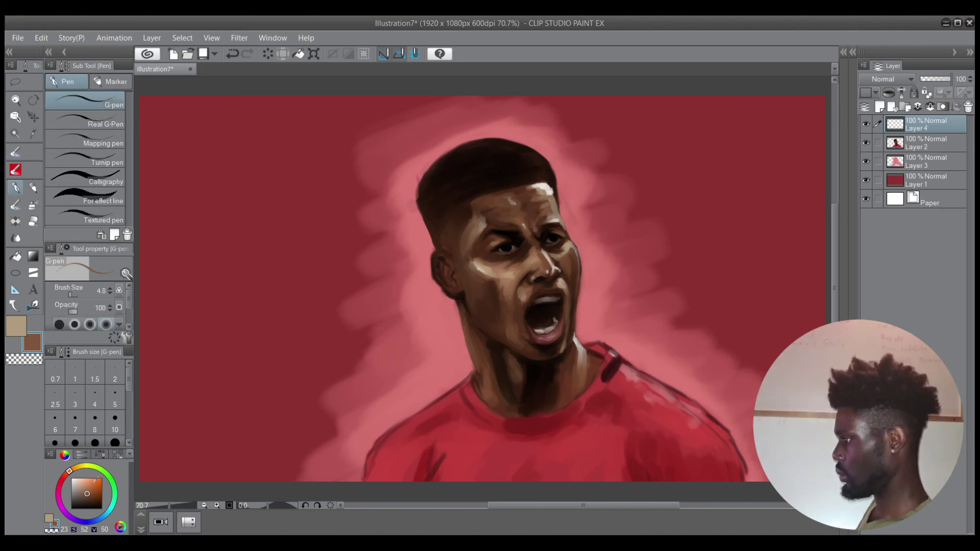
{"action": "left_click", "coordinate": [72, 478]}
{"action": "left_click_drag", "start_coordinate": [596, 224], "coordinate": [598, 222], "text": "ctrl+alt"}
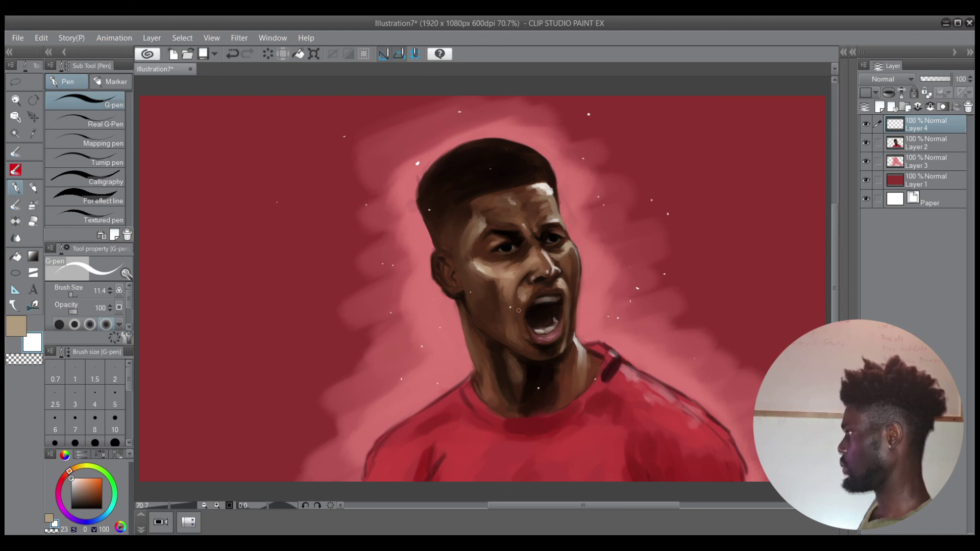
{"action": "scroll", "coordinate": [657, 292], "scroll_direction": "down", "scroll_amount": 3}
{"action": "scroll", "coordinate": [650, 289], "scroll_direction": "up", "scroll_amount": 3}
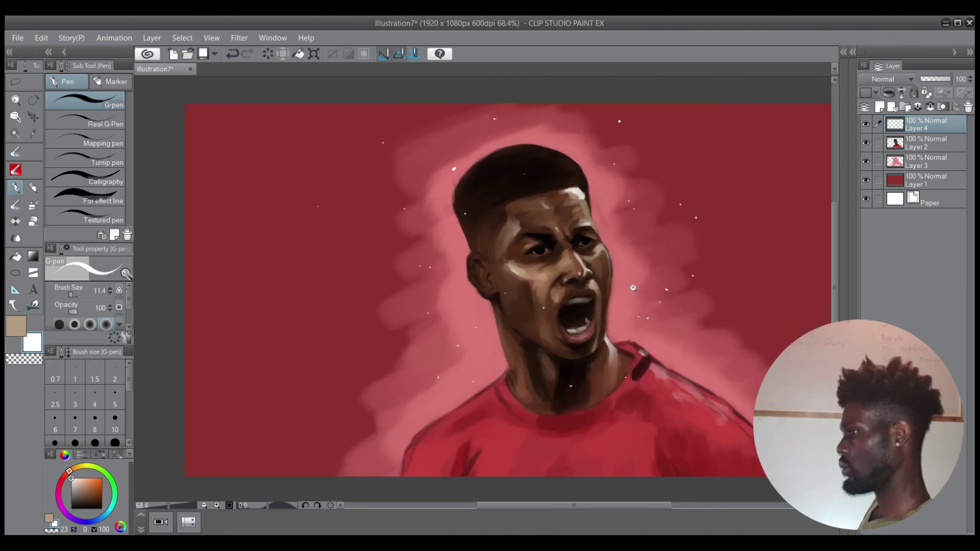